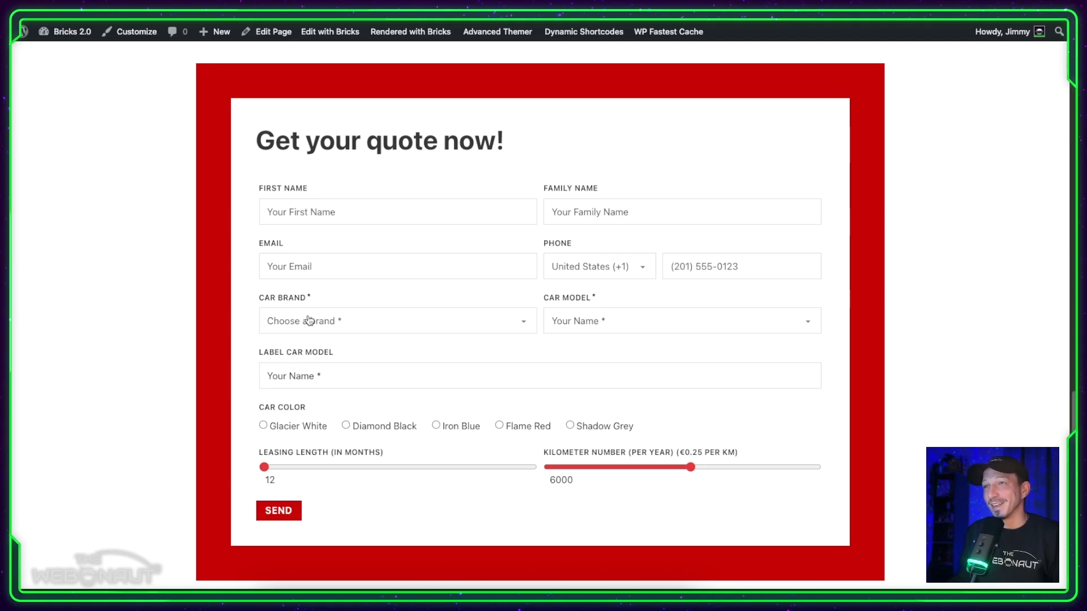
Step: Fill in the quote form's first name, family name and email with the contact's details
left_click(314, 214)
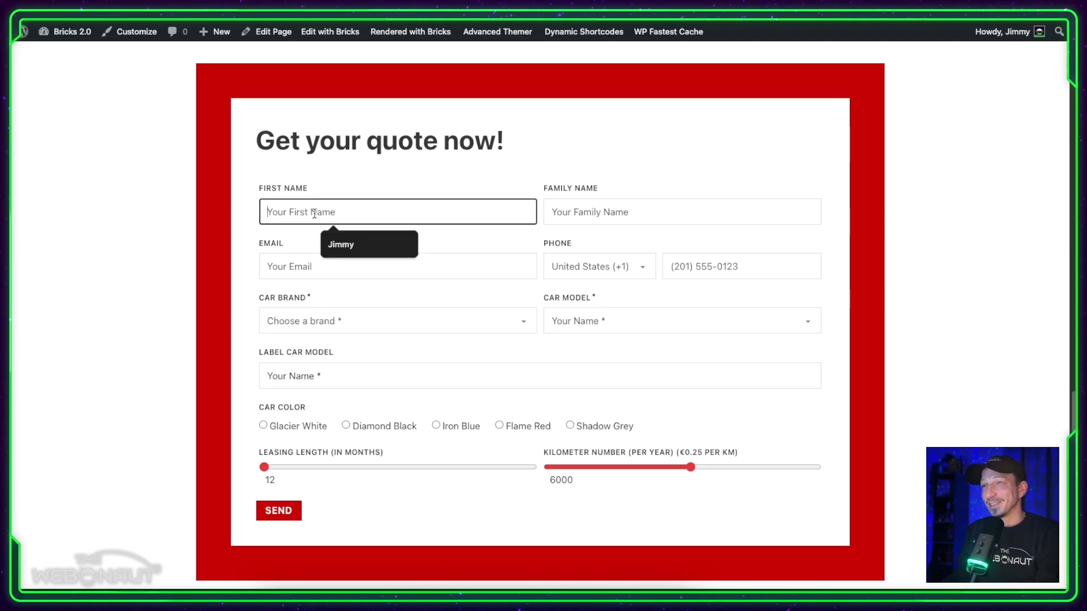
left_click(341, 244)
left_click(577, 216)
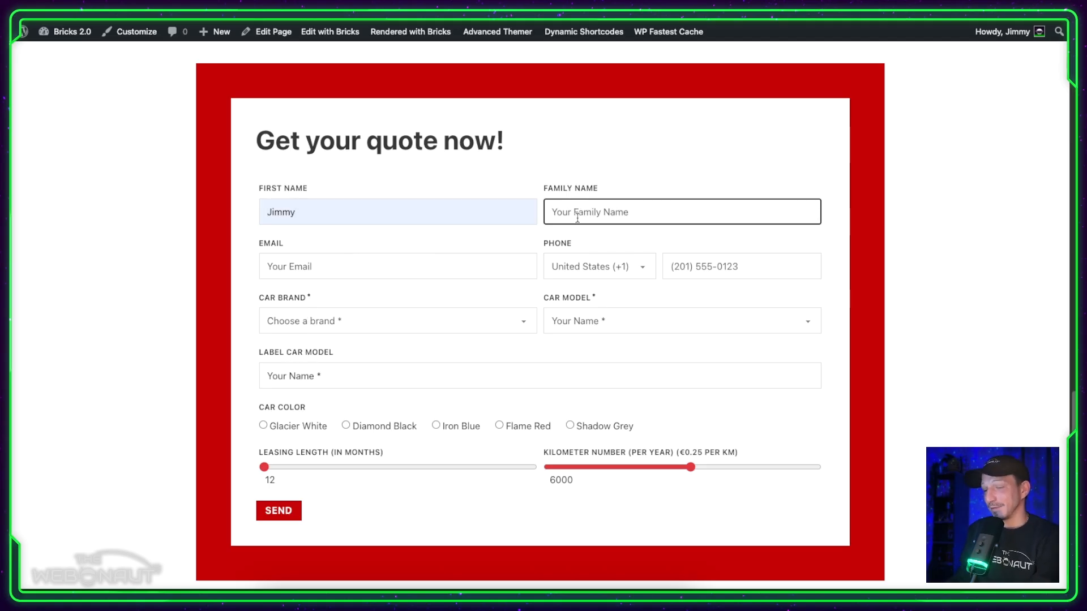
type("Tavares")
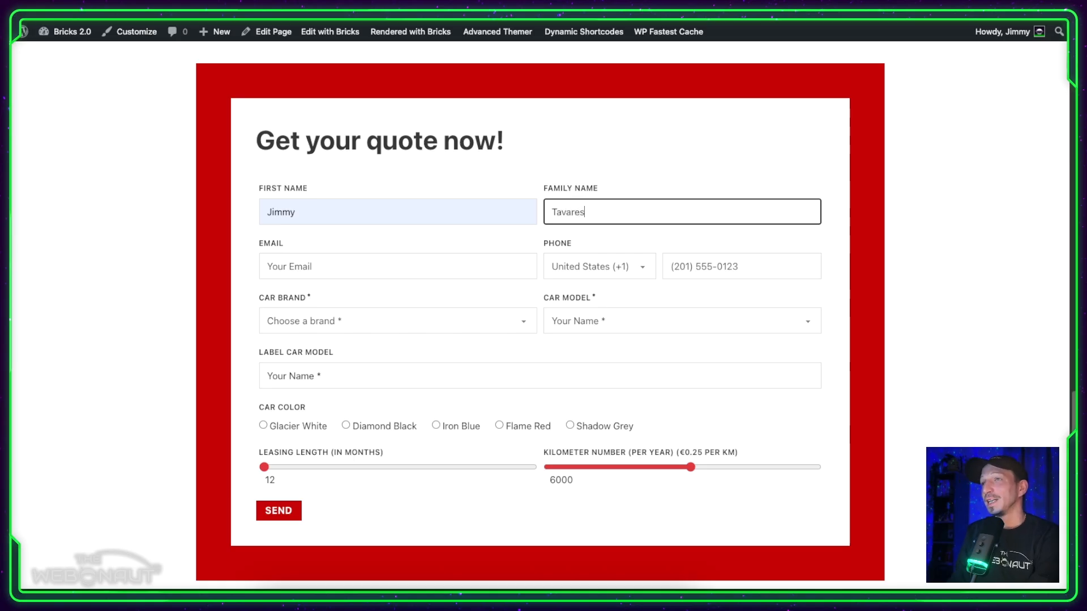
left_click(403, 263)
left_click(367, 413)
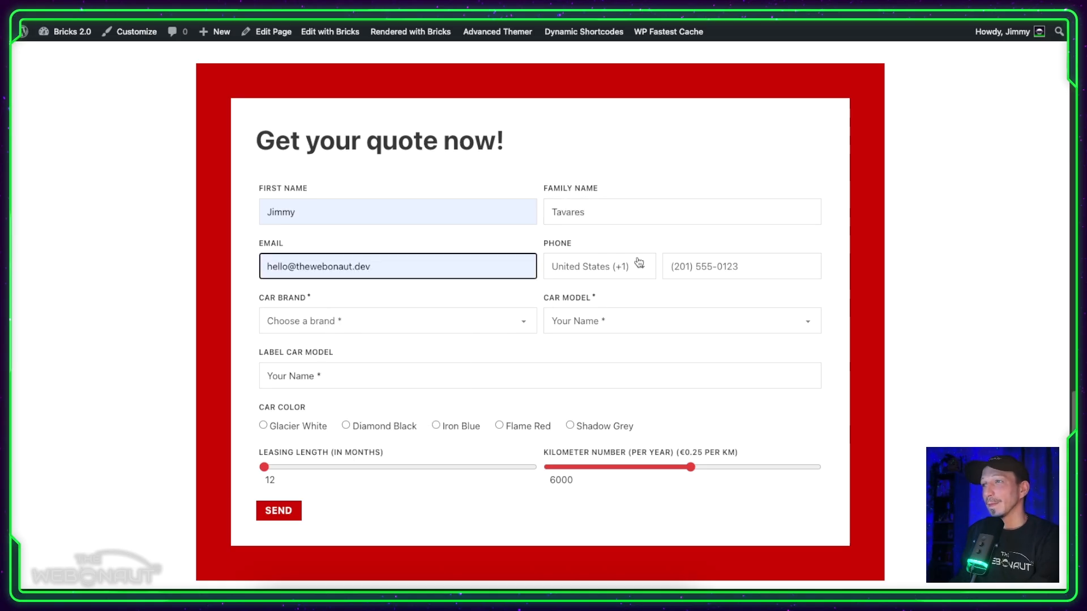
Step: Keep United States (+1) as the phone country code and enter the contact's phone number
left_click(645, 272)
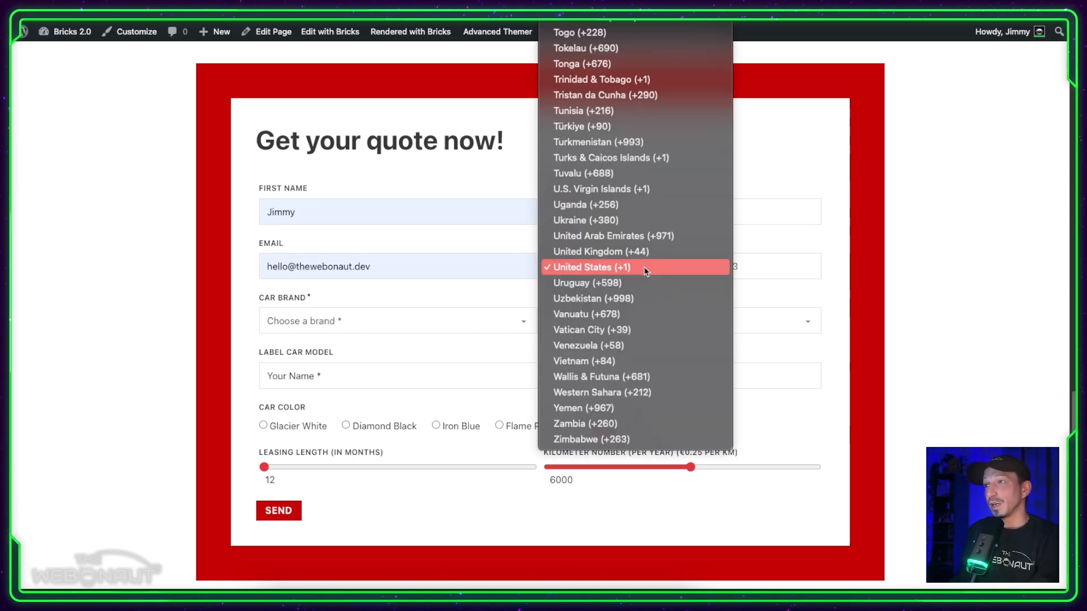
left_click(643, 267)
left_click(697, 266)
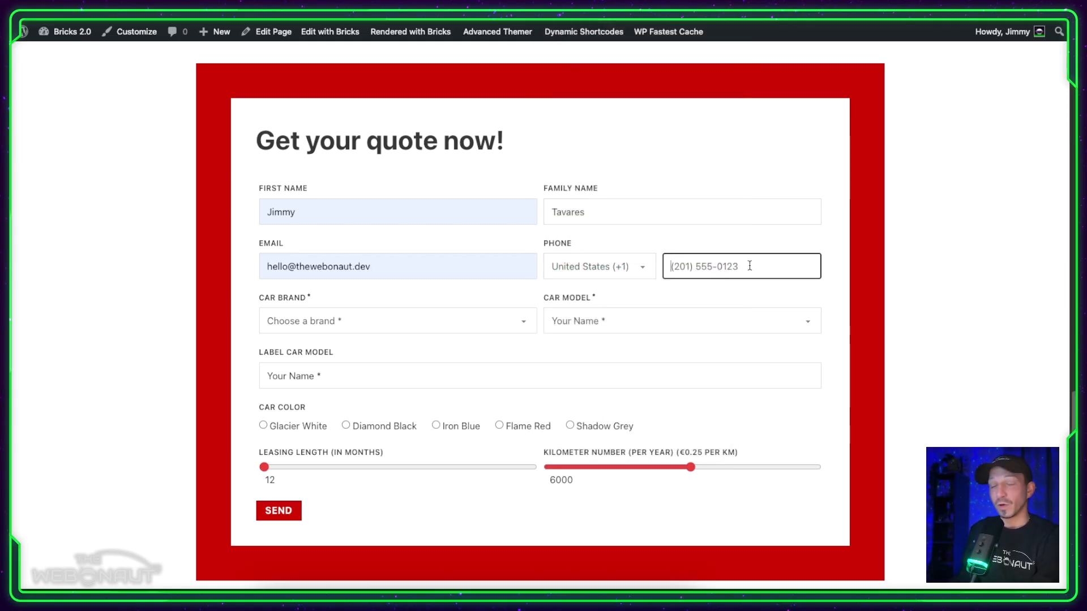
type("456544")
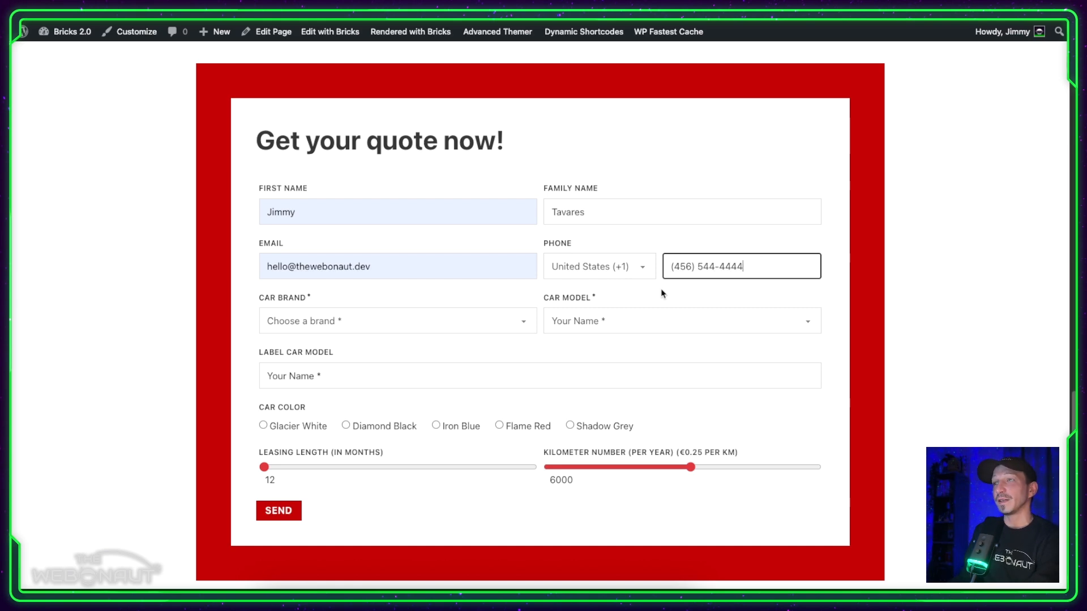
Step: Choose Peugeot as the car brand and 208 as the car model
left_click(467, 328)
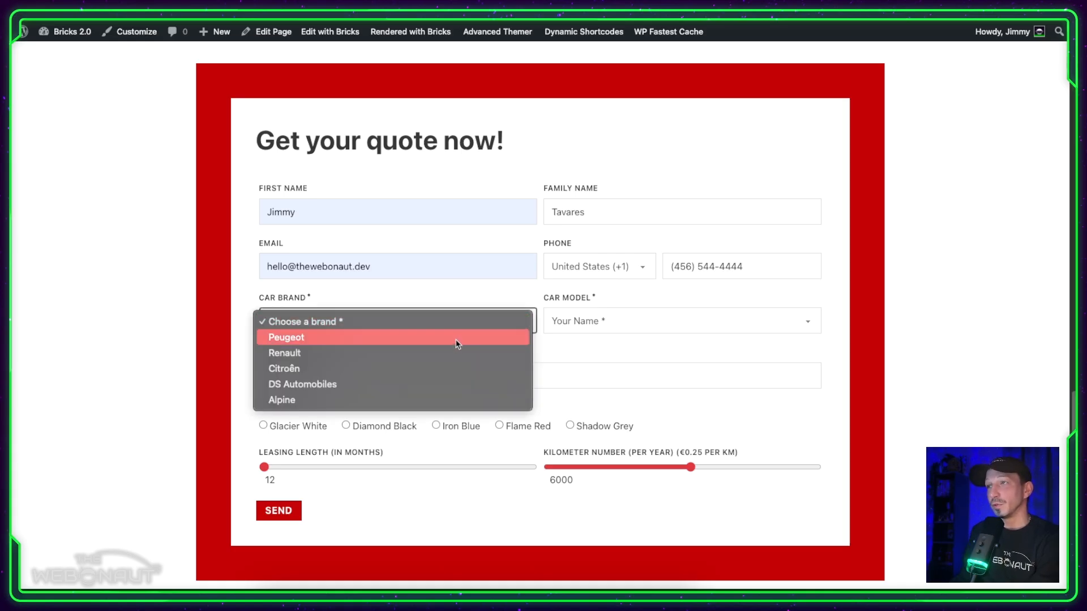
left_click(457, 338)
left_click(611, 329)
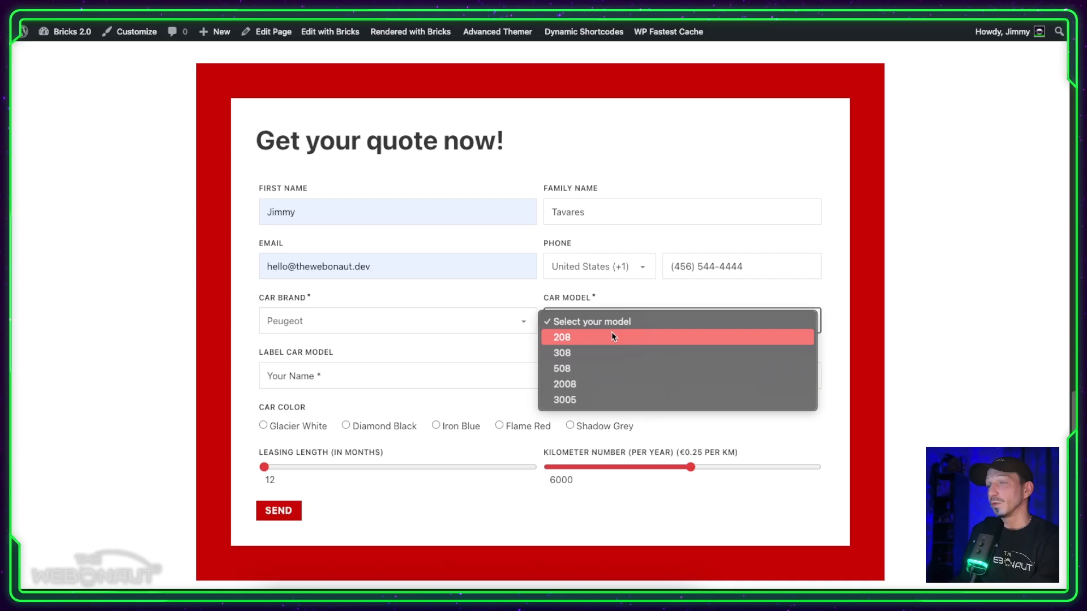
left_click(609, 339)
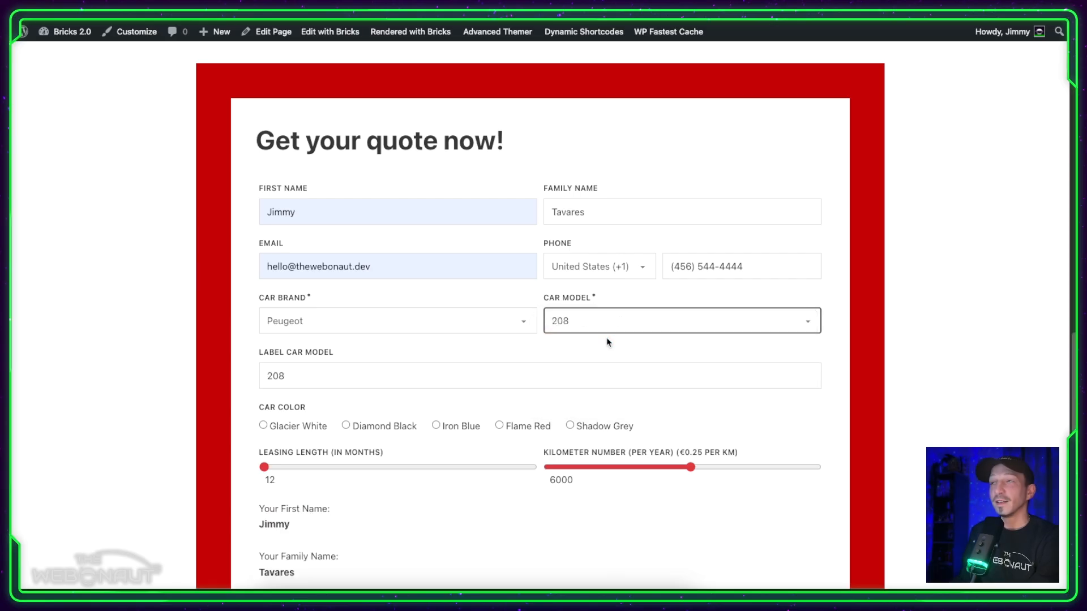
left_click_drag(260, 353, 339, 362)
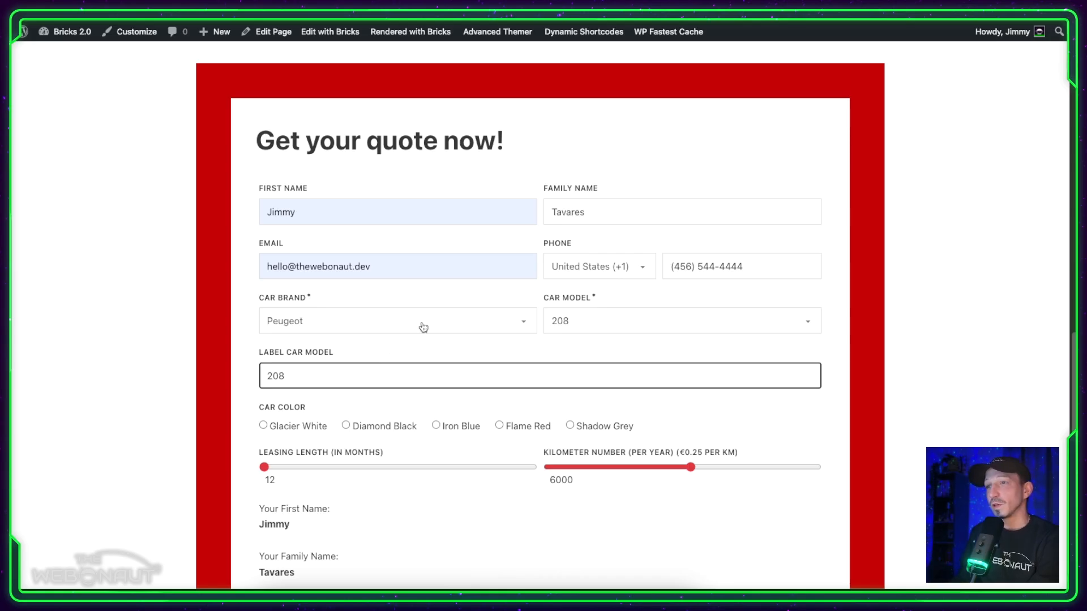
Step: Select Diamond Black as the car color
scroll(405, 341, "down", 1)
left_click(345, 369)
scroll(377, 289, "down", 3)
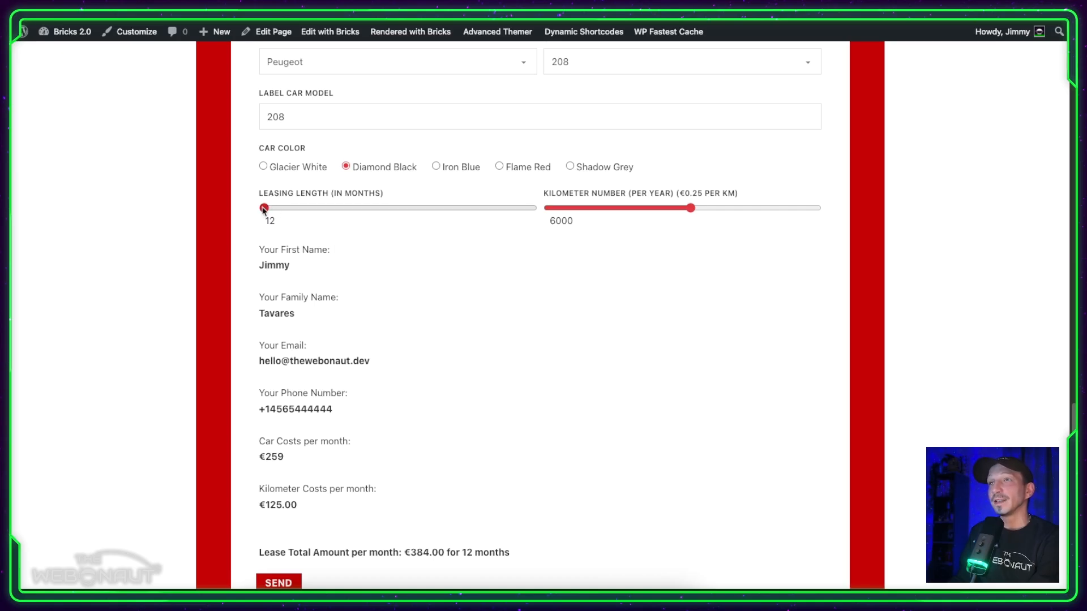
Step: Try a leasing length of 36 months, return it to 12, and set the yearly kilometer number to 10000
left_click_drag(277, 208, 391, 210)
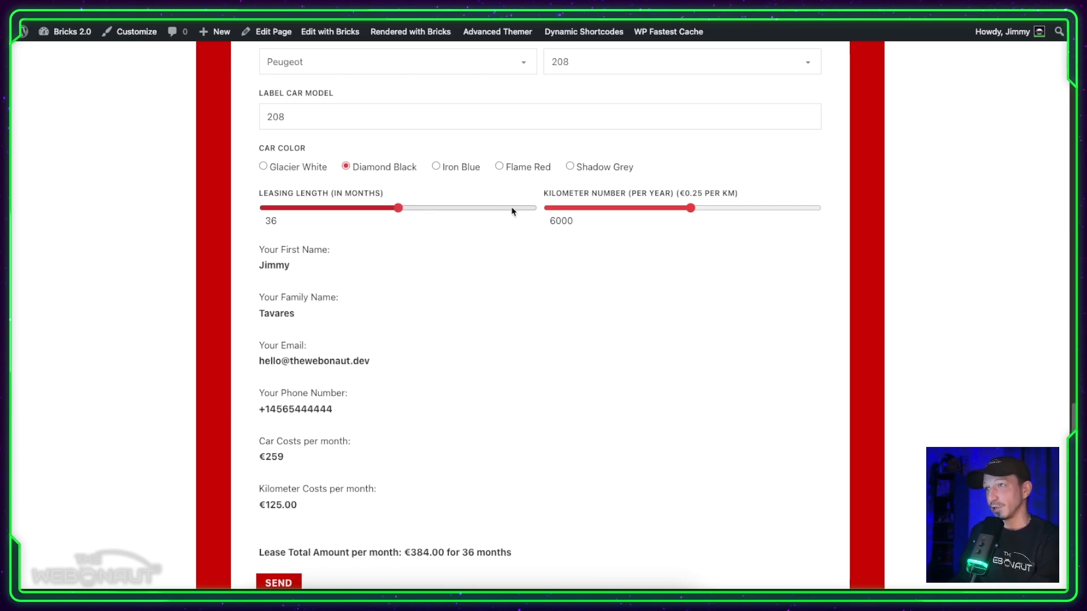
left_click_drag(396, 210, 265, 210)
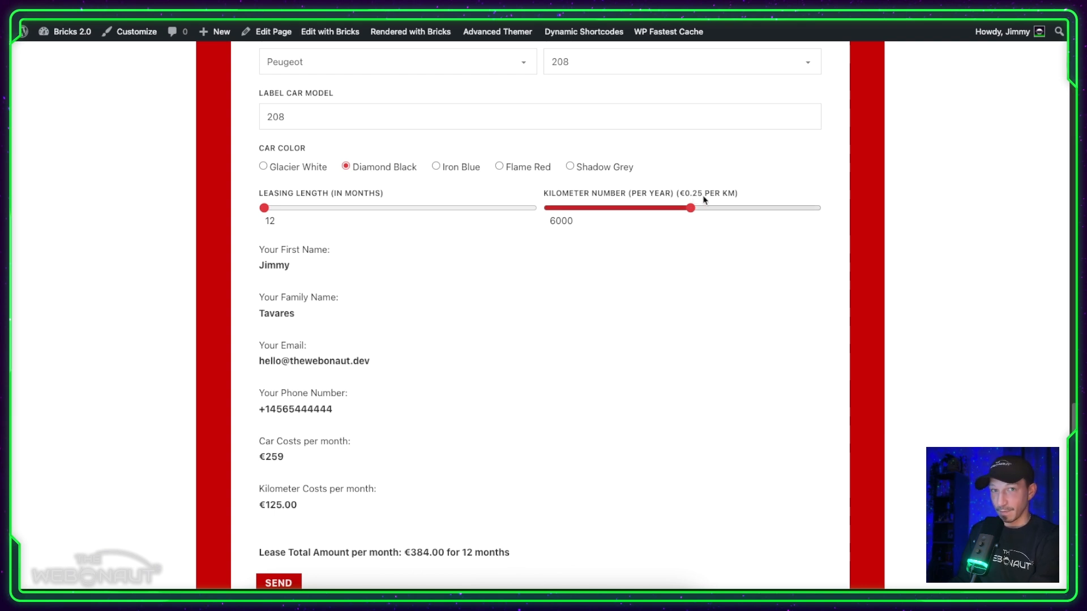
left_click_drag(691, 209, 833, 209)
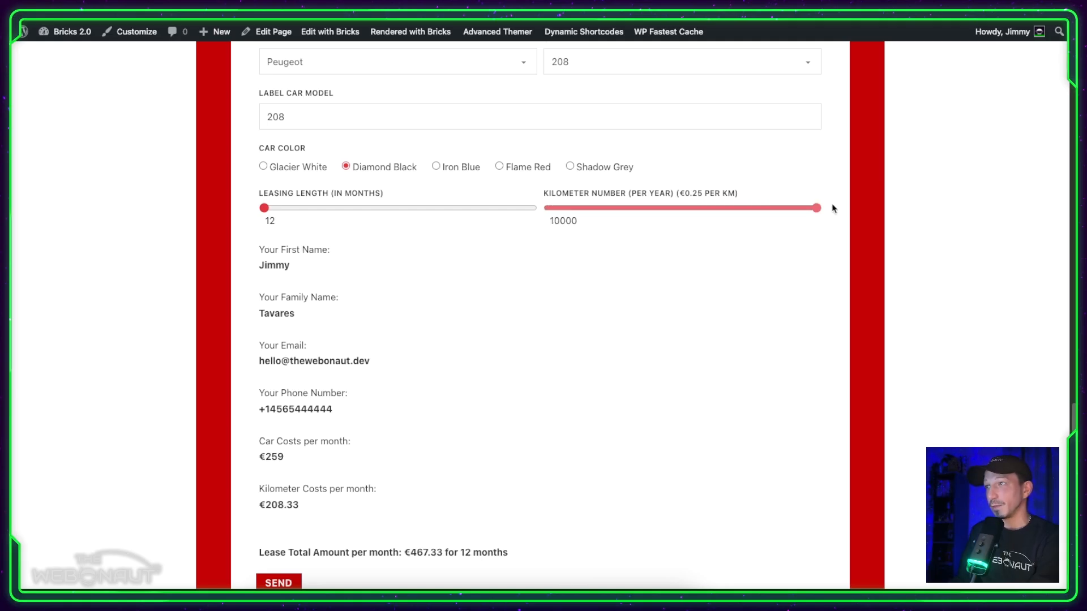
scroll(461, 212, "down", 2)
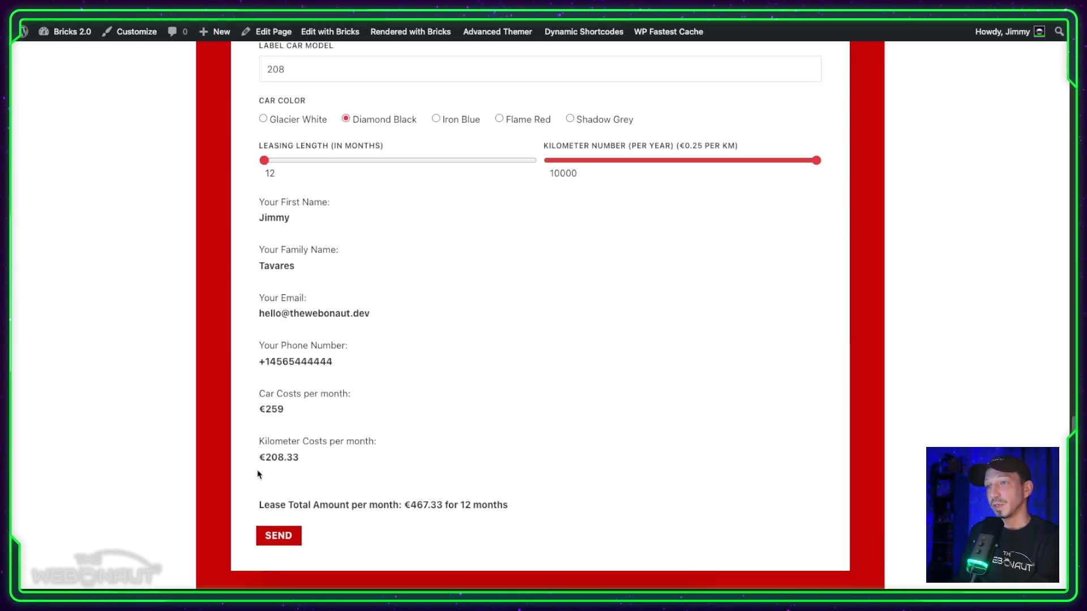
scroll(506, 430, "up", 6)
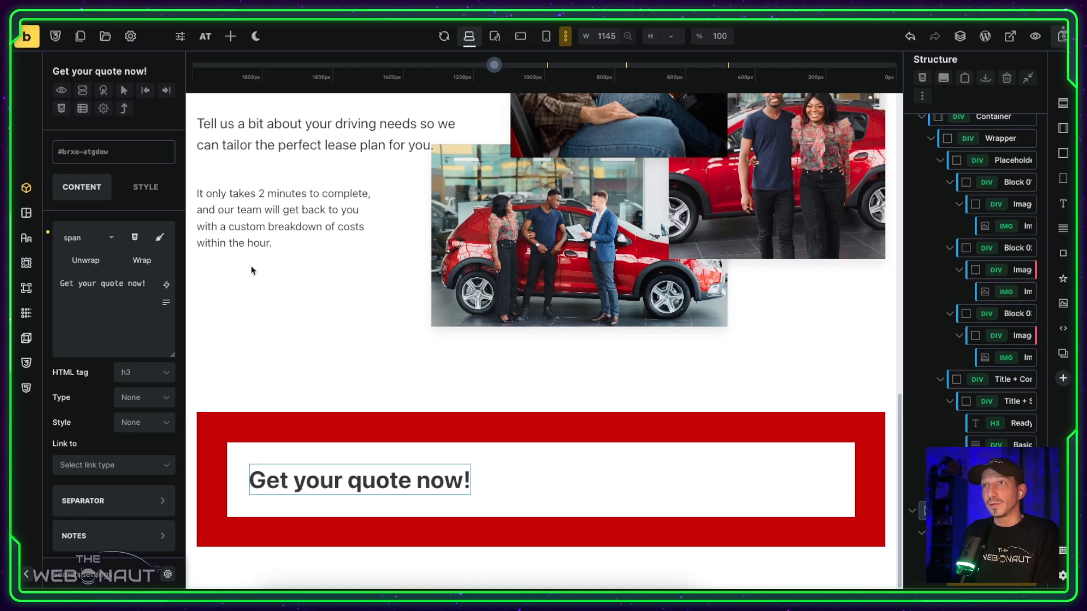
Step: Find the Form element and add it below the "Get your quote now!" heading
left_click(231, 37)
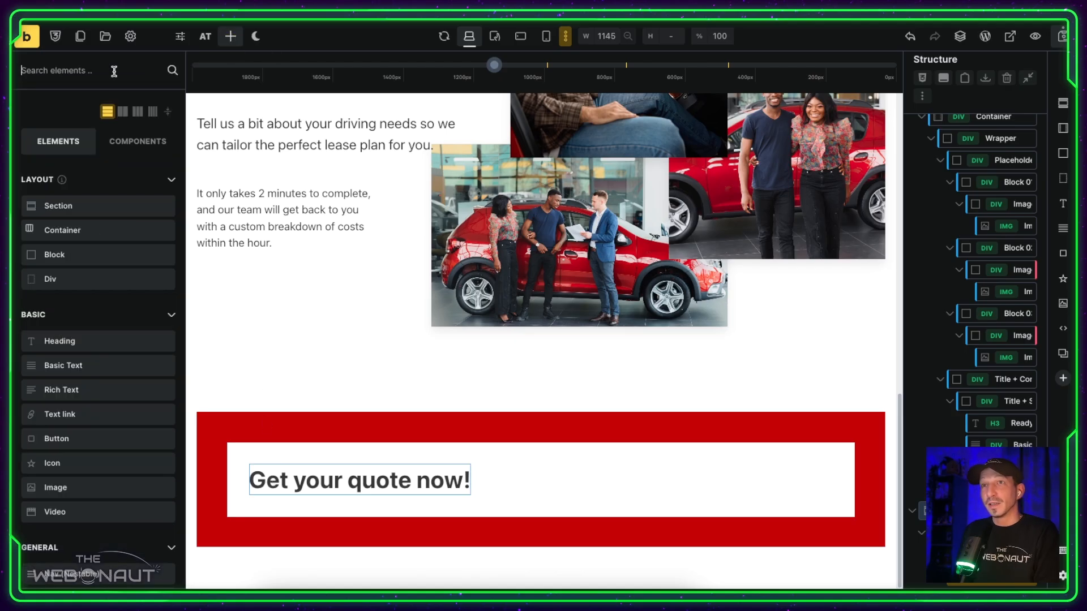
type("form")
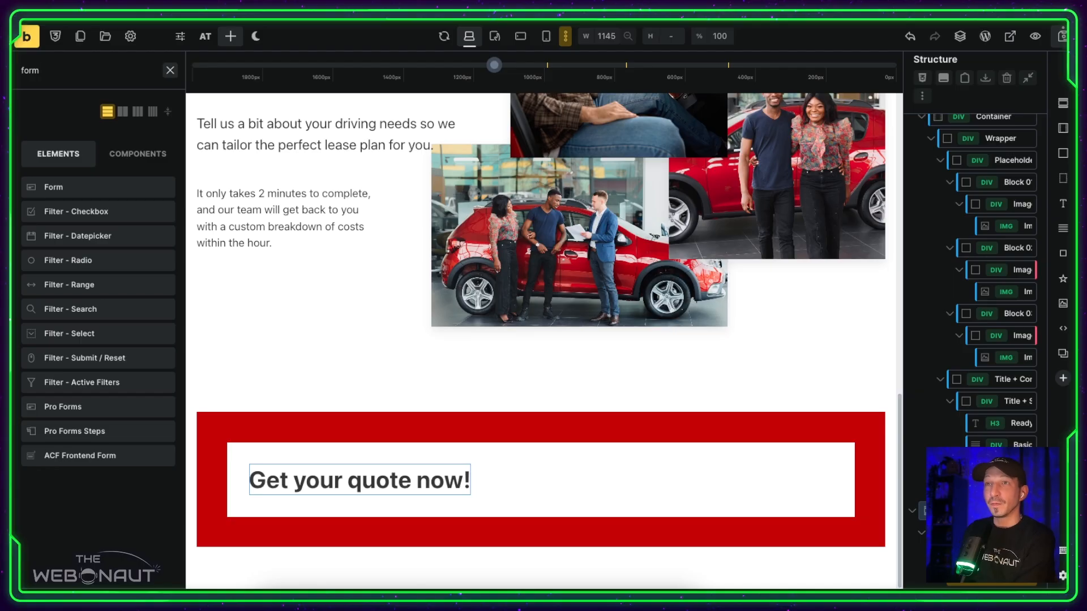
left_click(79, 188)
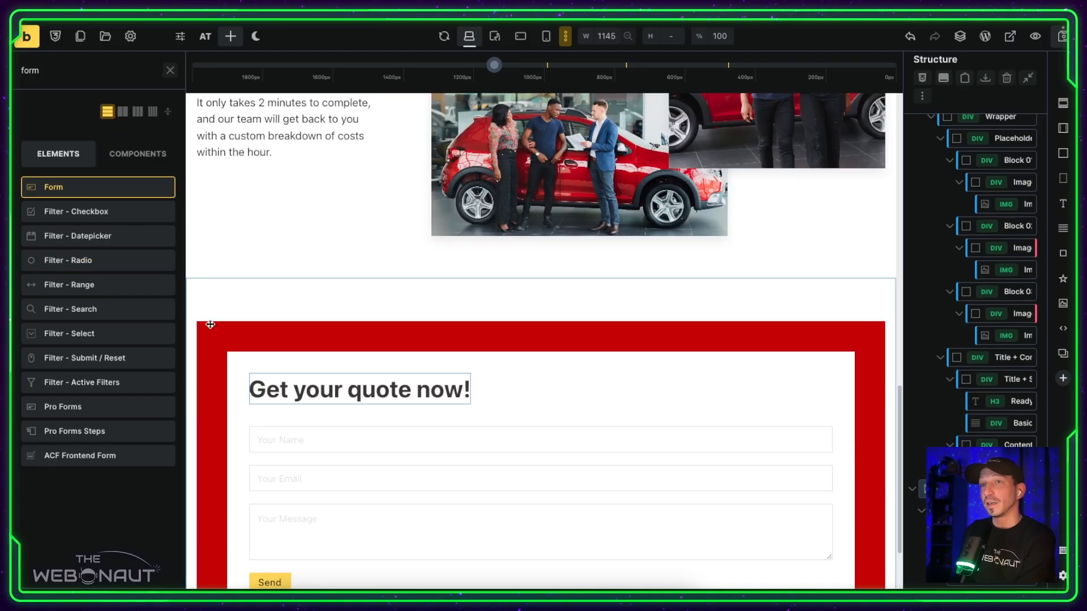
scroll(396, 444, "down", 2)
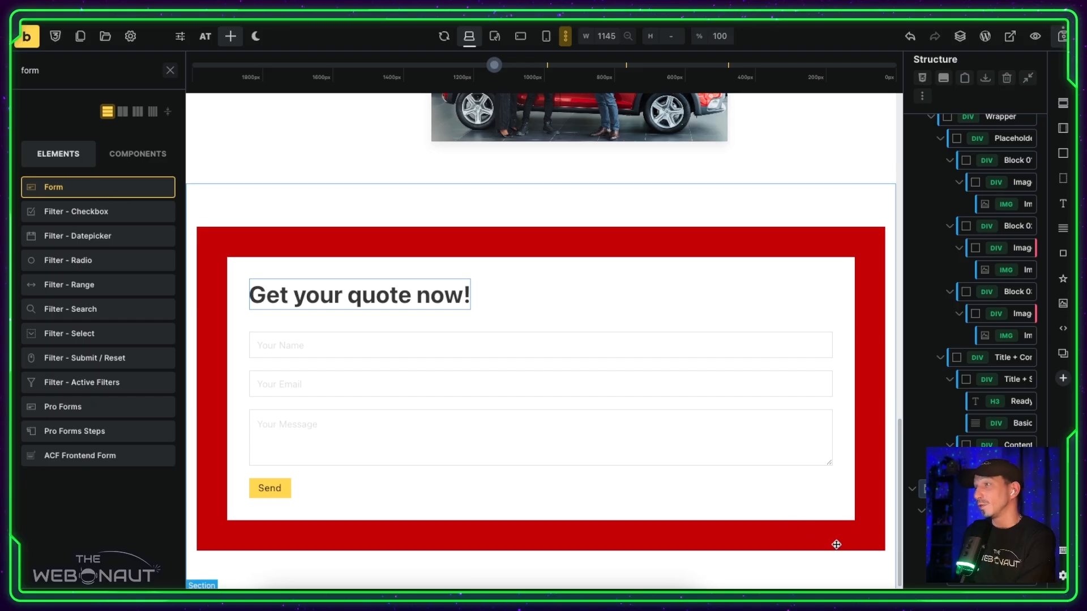
Step: Delete the default Message, Email and Name fields from the new form
left_click(335, 369)
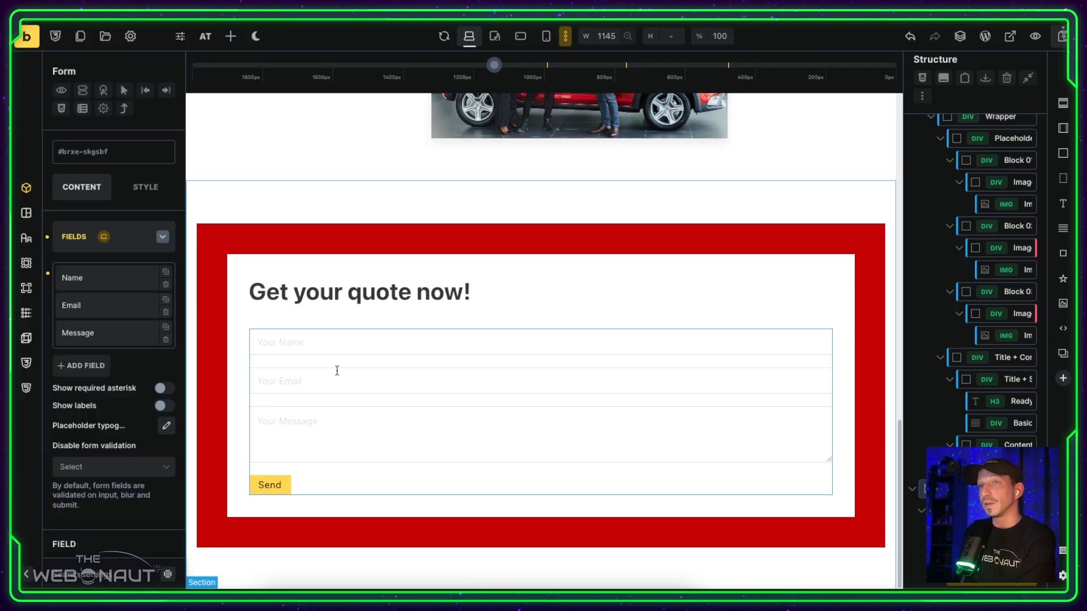
left_click(166, 340)
left_click(166, 312)
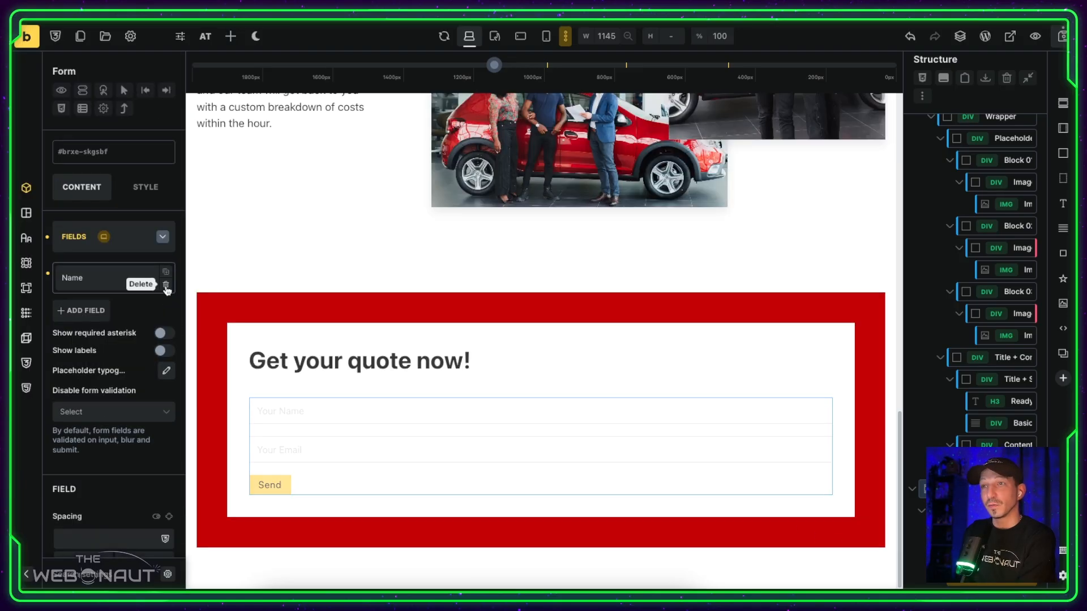
left_click(167, 290)
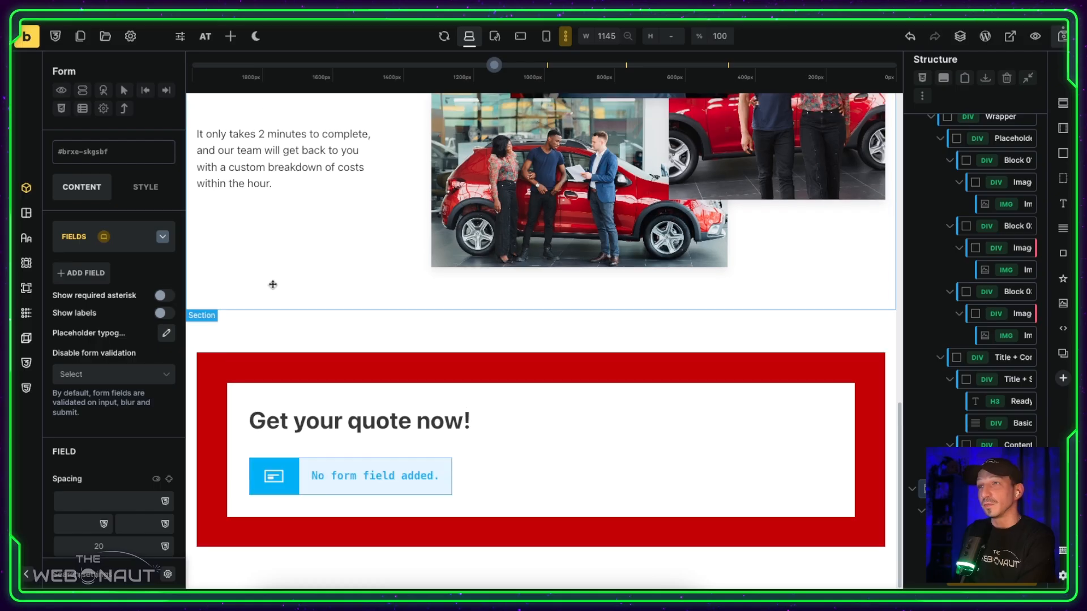
Step: Add a text field to the form with the label "First Name" and the placeholder "Your First Name"
left_click(90, 274)
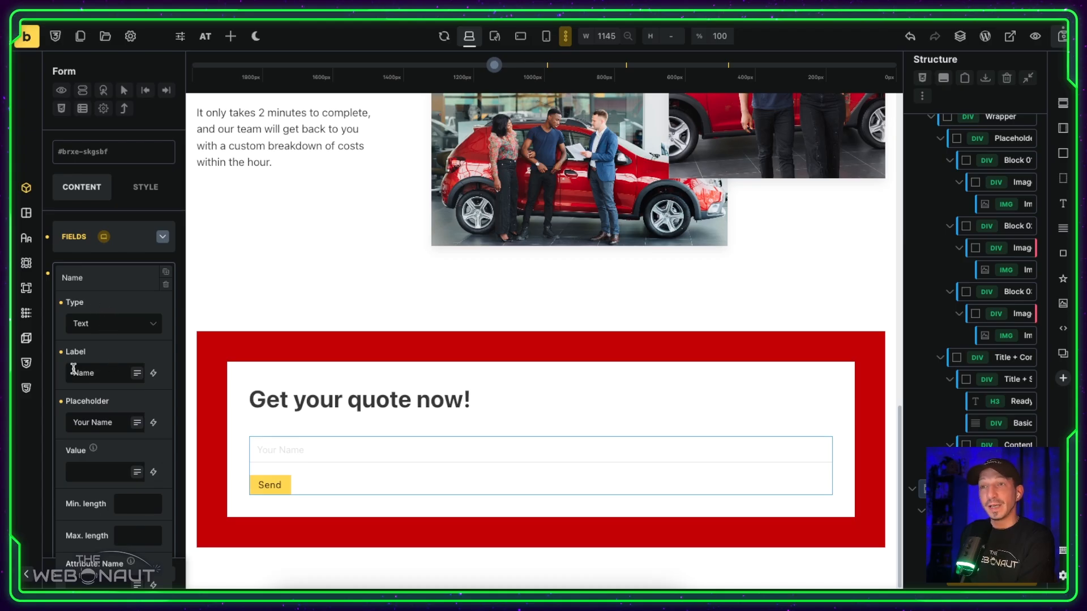
type("First")
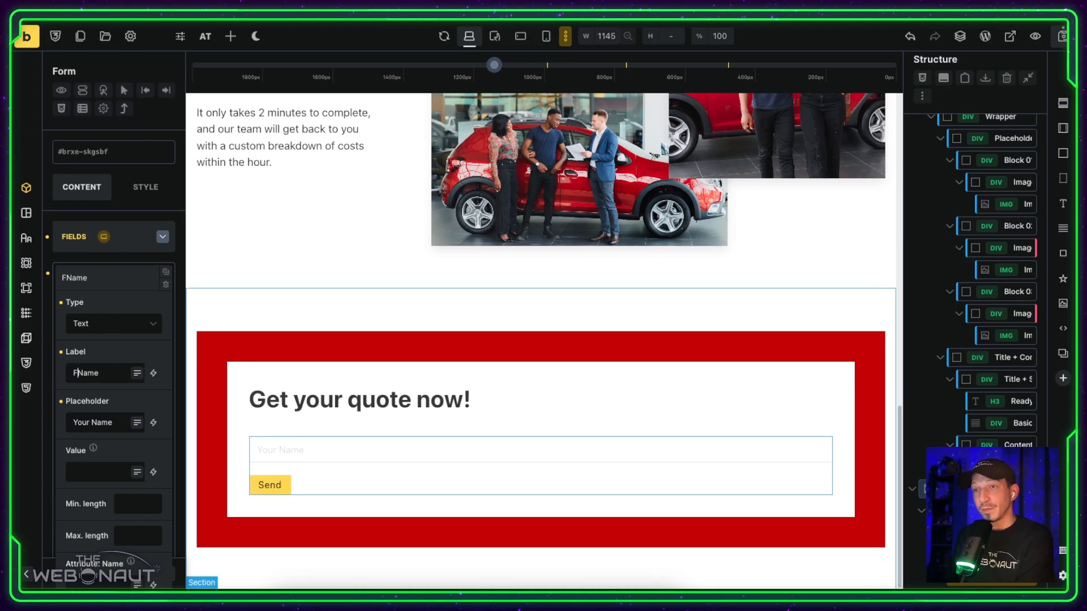
left_click(91, 422)
type("First")
Step: Set the First Name field's name attribute to first_name and its width to 50%
scroll(99, 422, "down", 3)
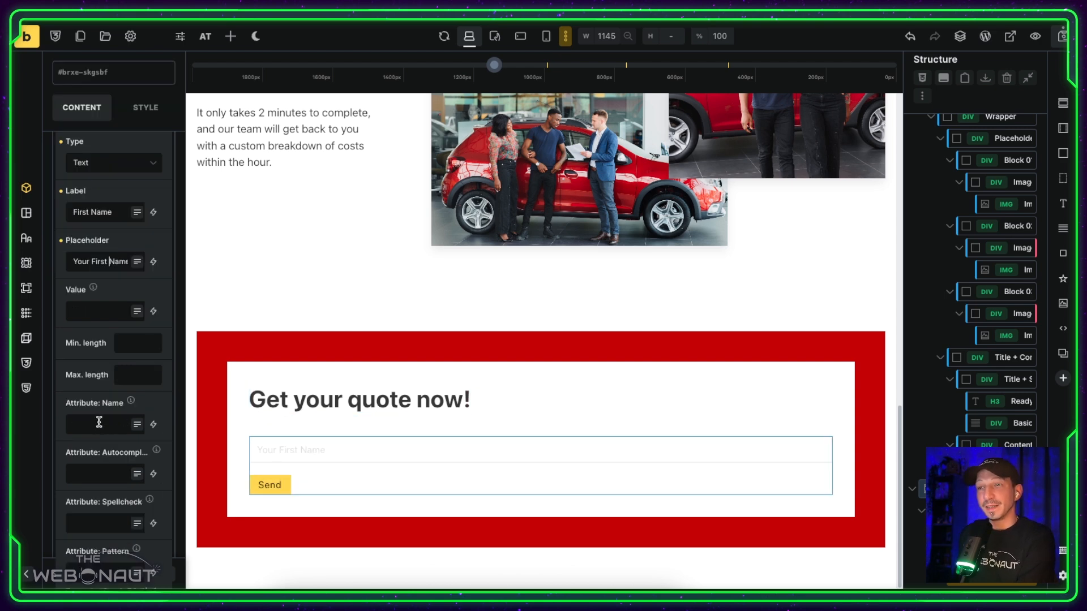
type("fi")
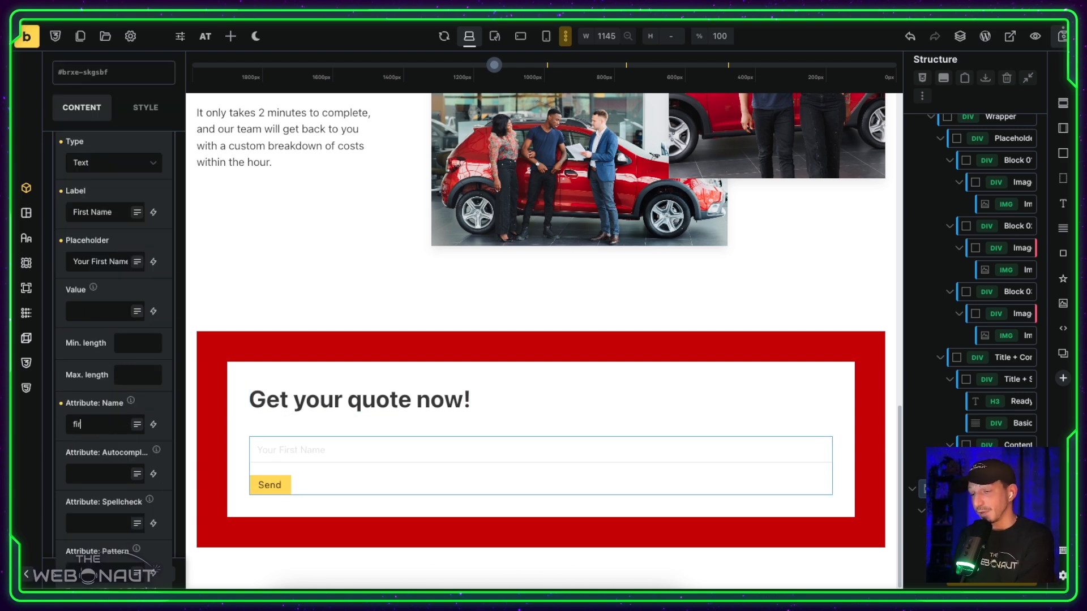
type("rst_name")
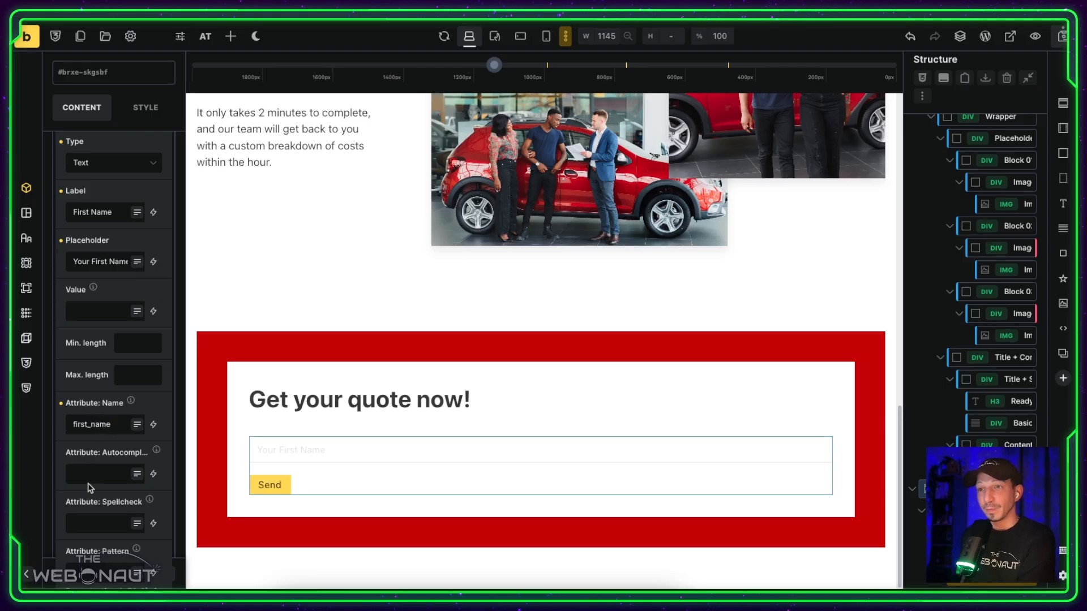
scroll(88, 484, "down", 2)
scroll(117, 532, "down", 3)
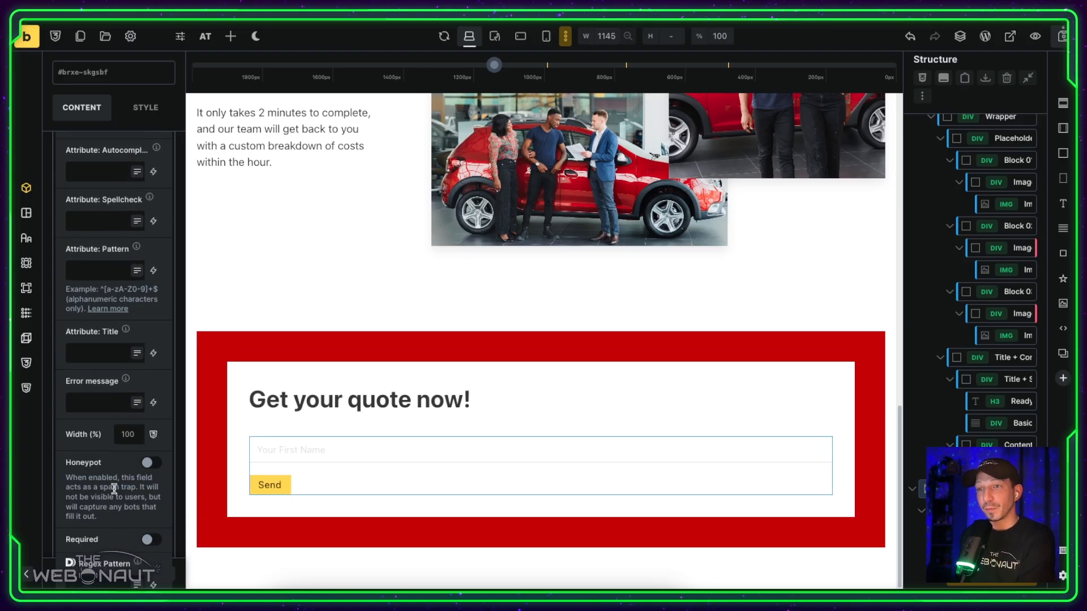
type("50")
scroll(128, 433, "up", 10)
left_click(128, 242)
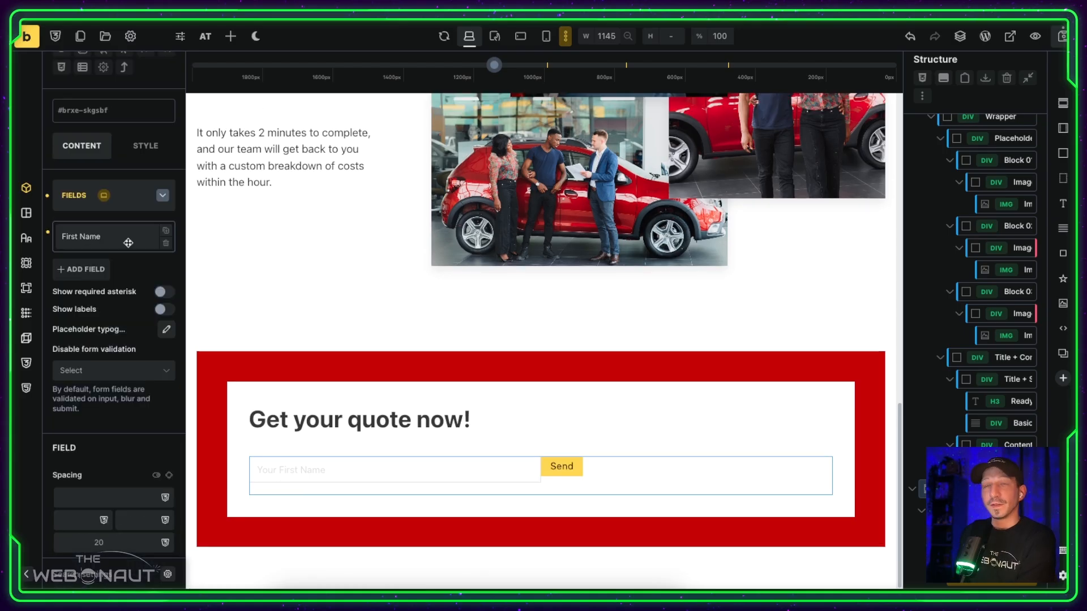
Step: Duplicate the First Name field and give the copy the label "Last Name" and the placeholder "Your Last Name"
left_click(165, 230)
left_click(107, 260)
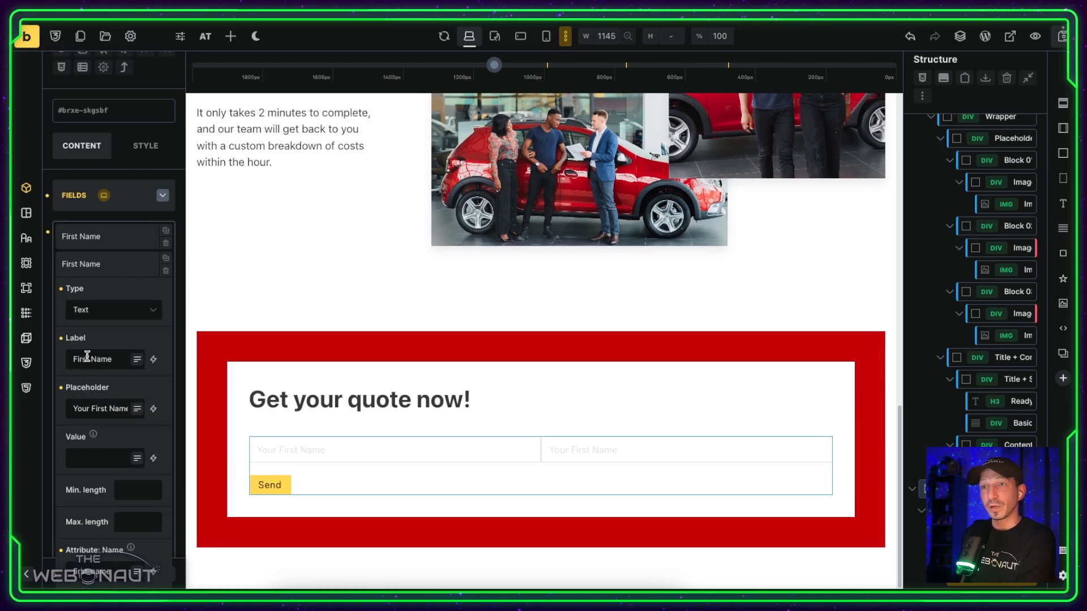
left_click_drag(88, 358, 72, 356)
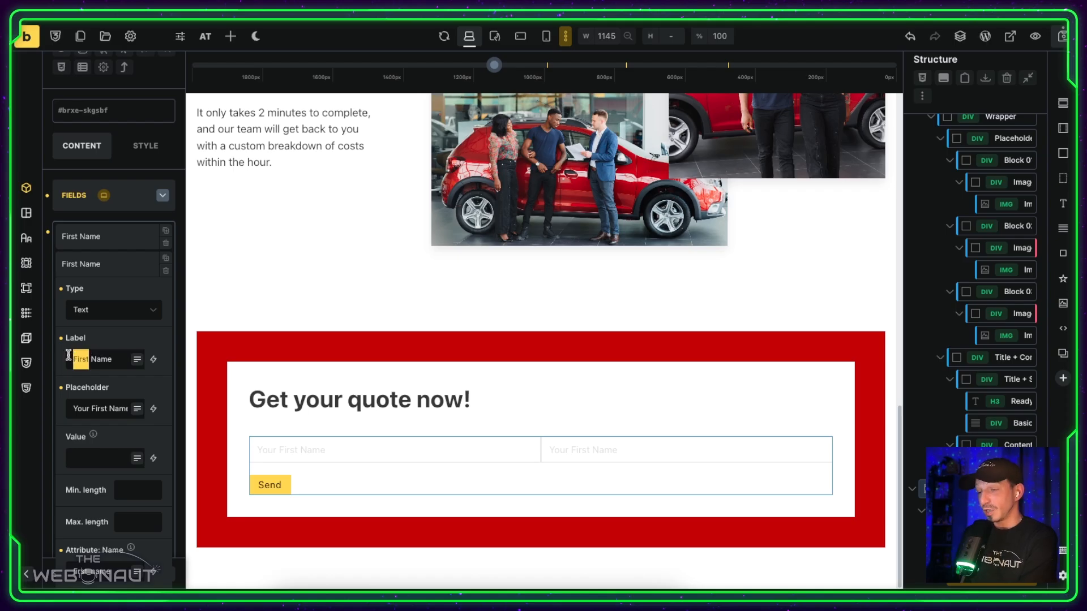
type("Last")
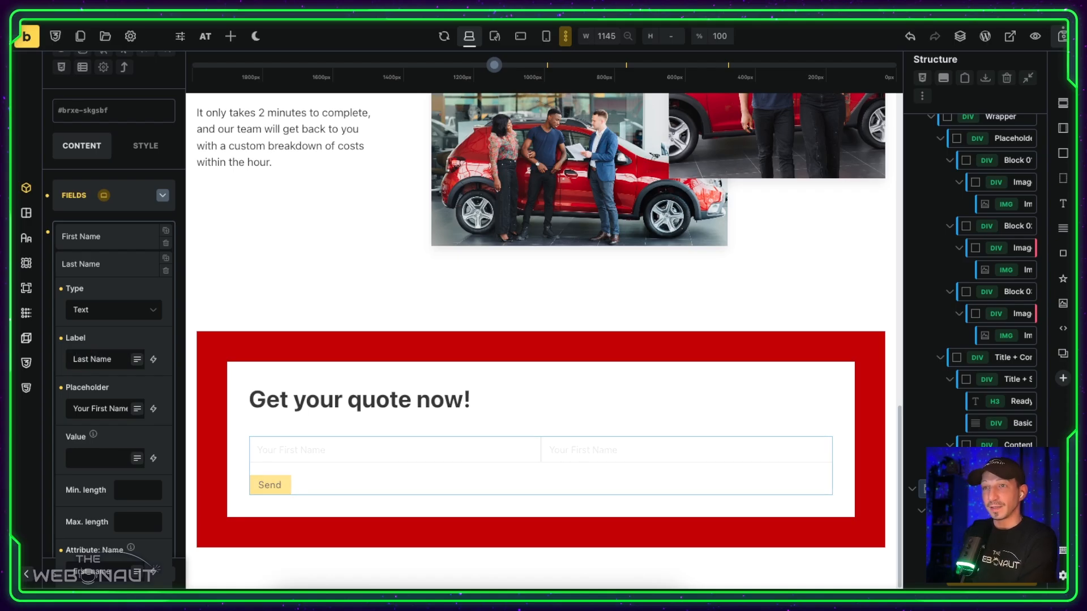
left_click_drag(107, 409, 91, 409)
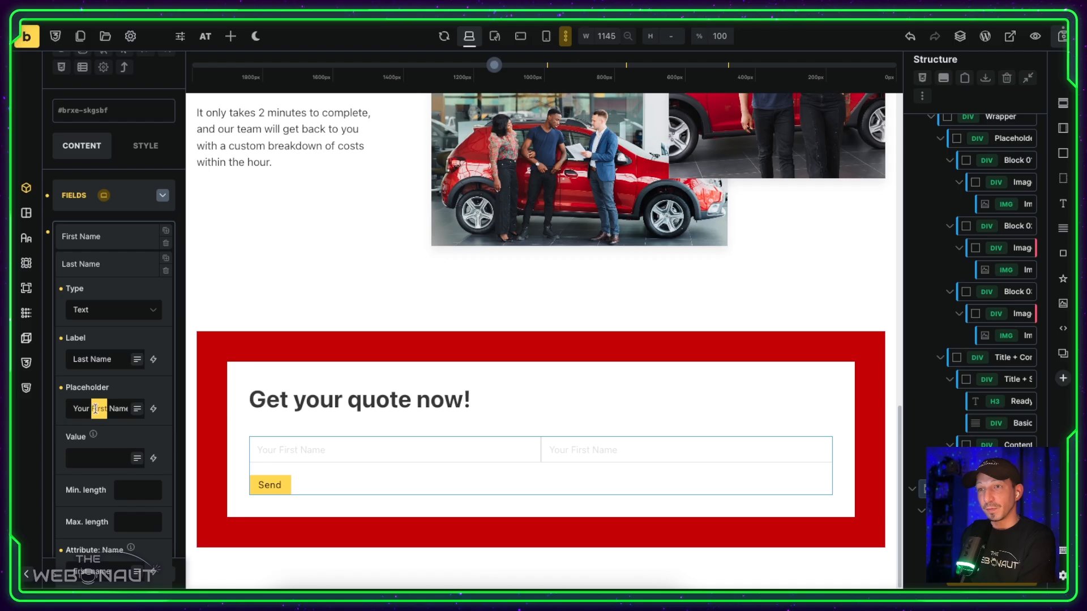
type("Last")
Step: Change the Last Name field's name attribute to last_name and collapse its settings
scroll(114, 340, "down", 3)
left_click_drag(89, 409, 77, 409)
type("last")
scroll(103, 404, "down", 5)
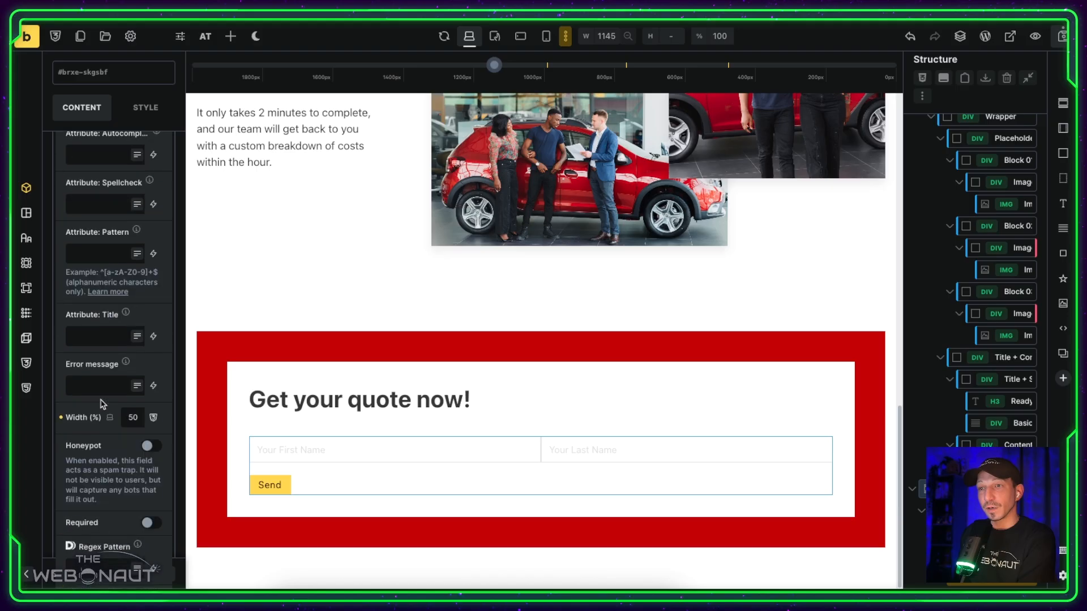
scroll(119, 307, "up", 10)
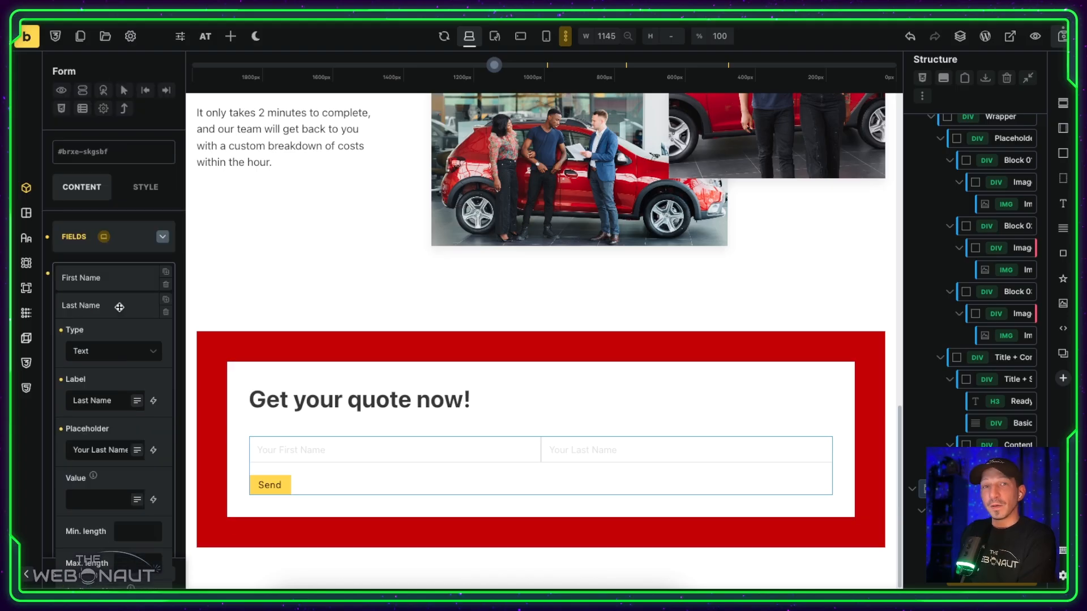
left_click(119, 306)
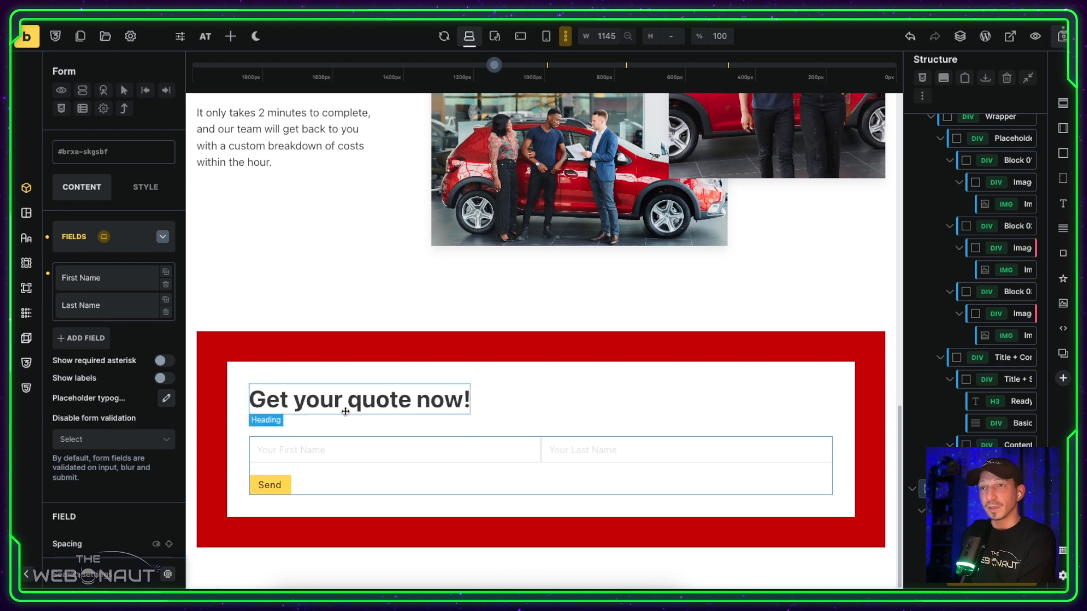
Step: Set the form fields' left and right spacing to 5 and save the page
scroll(101, 306, "down", 3)
scroll(102, 306, "down", 3)
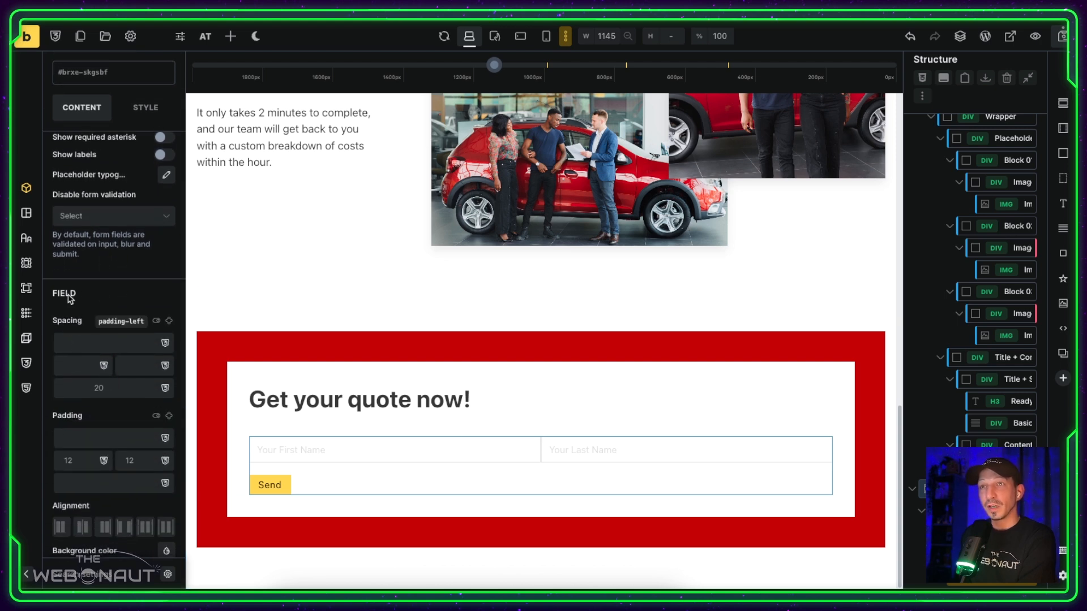
scroll(71, 298, "up", 6)
left_click(82, 246)
left_click(82, 247)
scroll(90, 410, "down", 4)
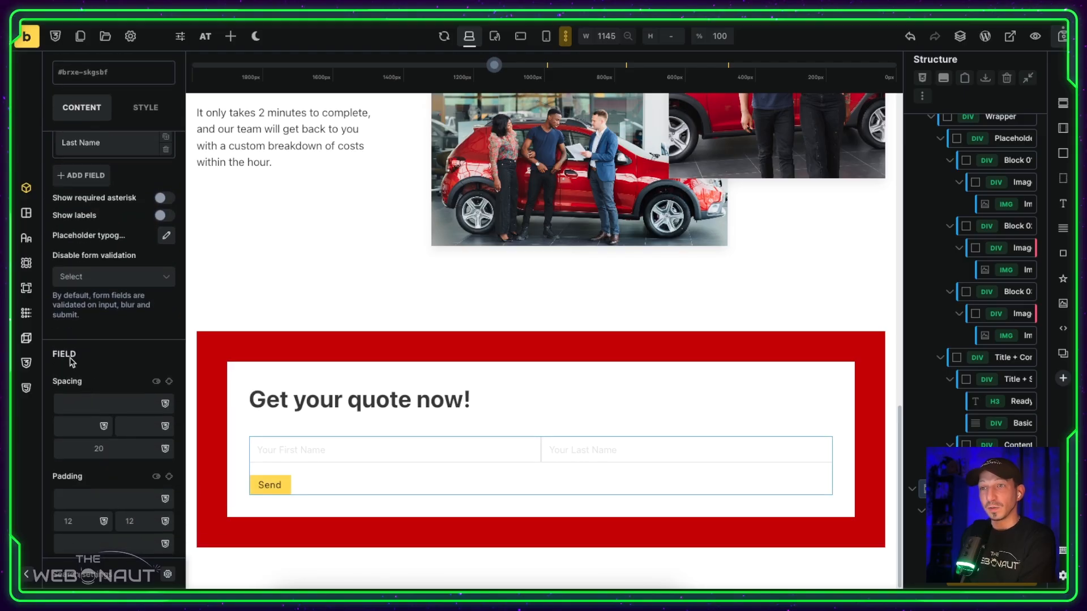
left_click(73, 428)
type("5")
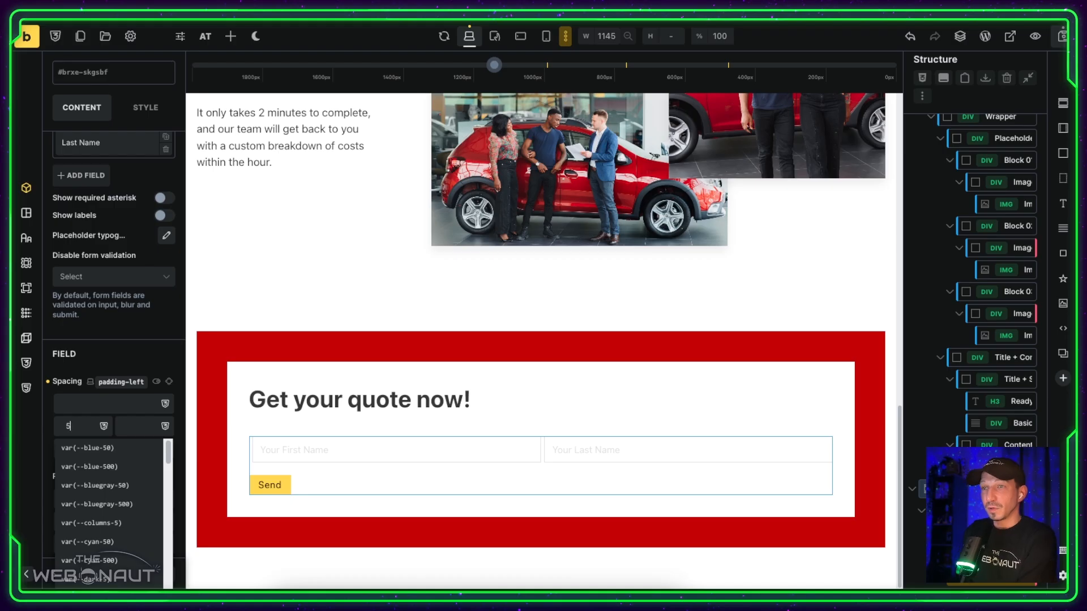
left_click(137, 430)
type("5")
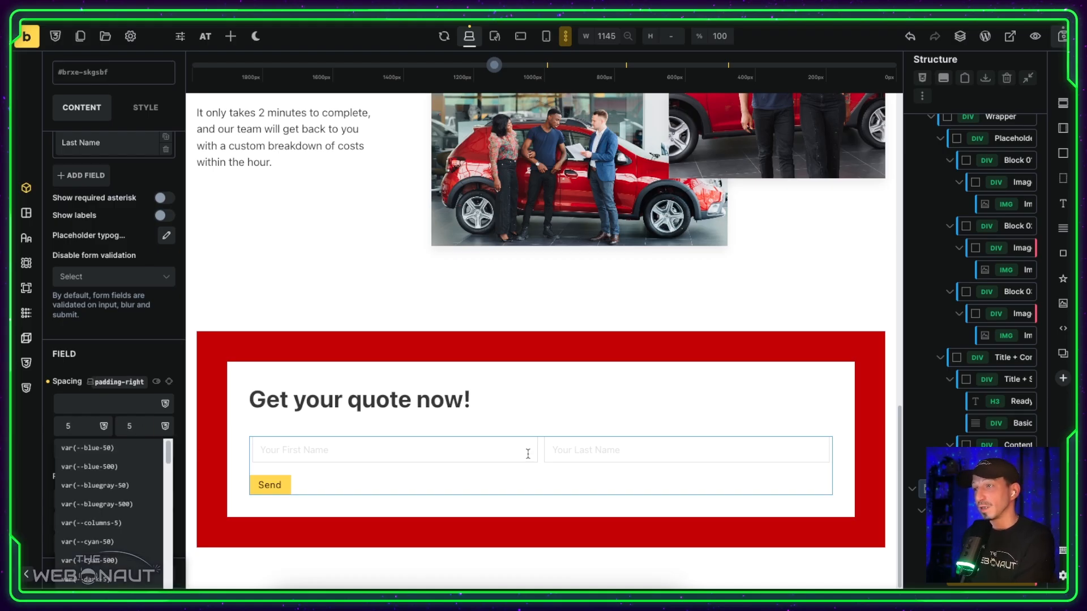
left_click(142, 424)
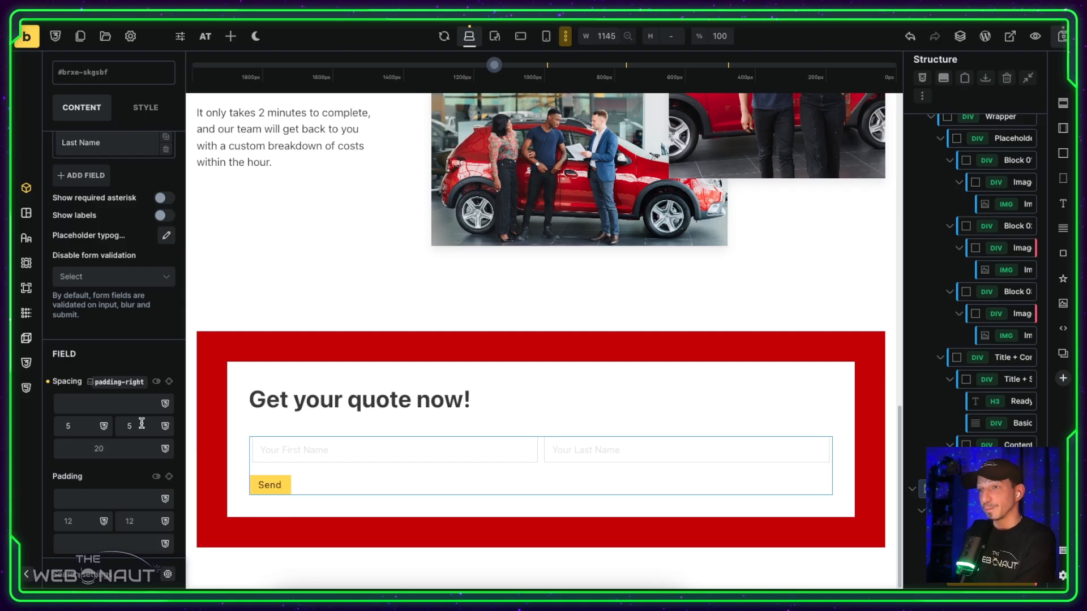
left_click(1062, 38)
Step: Add a new field to the form after Last Name and set its type to Email
scroll(119, 198, "up", 1)
scroll(119, 197, "up", 3)
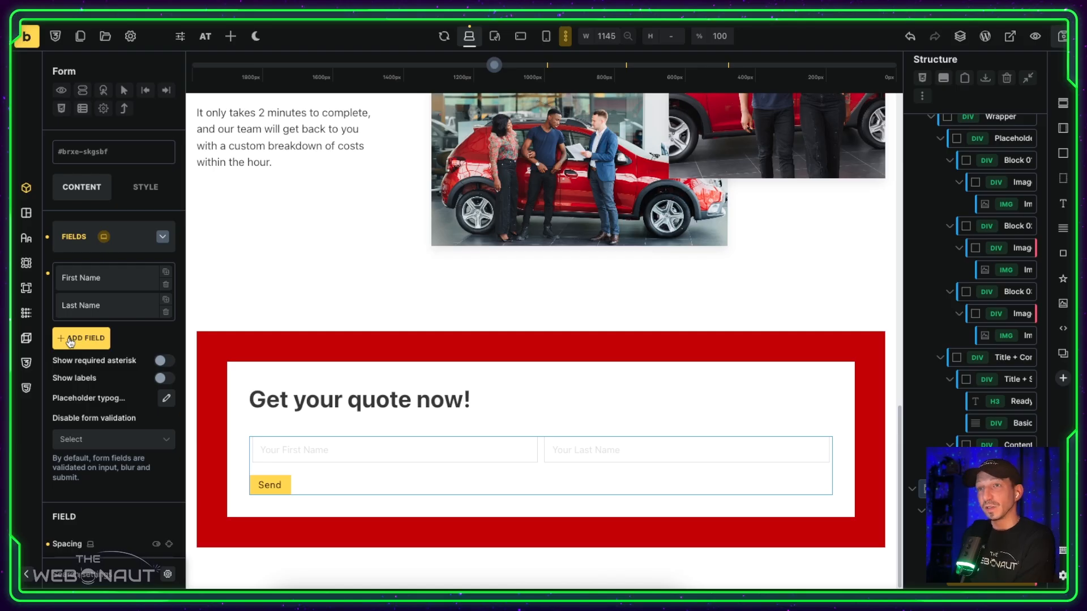
left_click(70, 339)
left_click(110, 326)
scroll(114, 424, "down", 3)
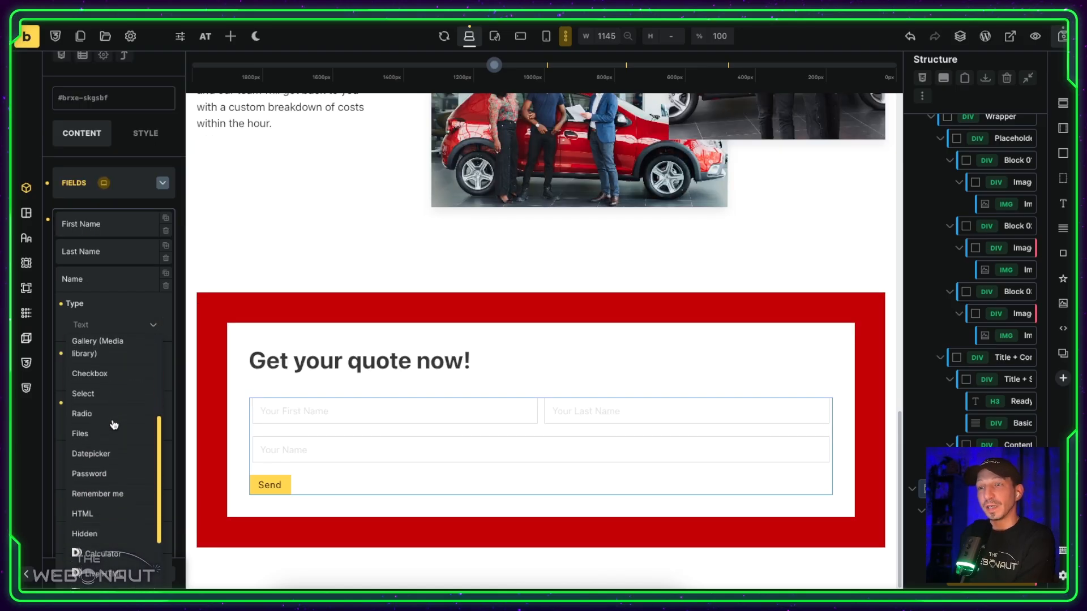
scroll(114, 431, "up", 4)
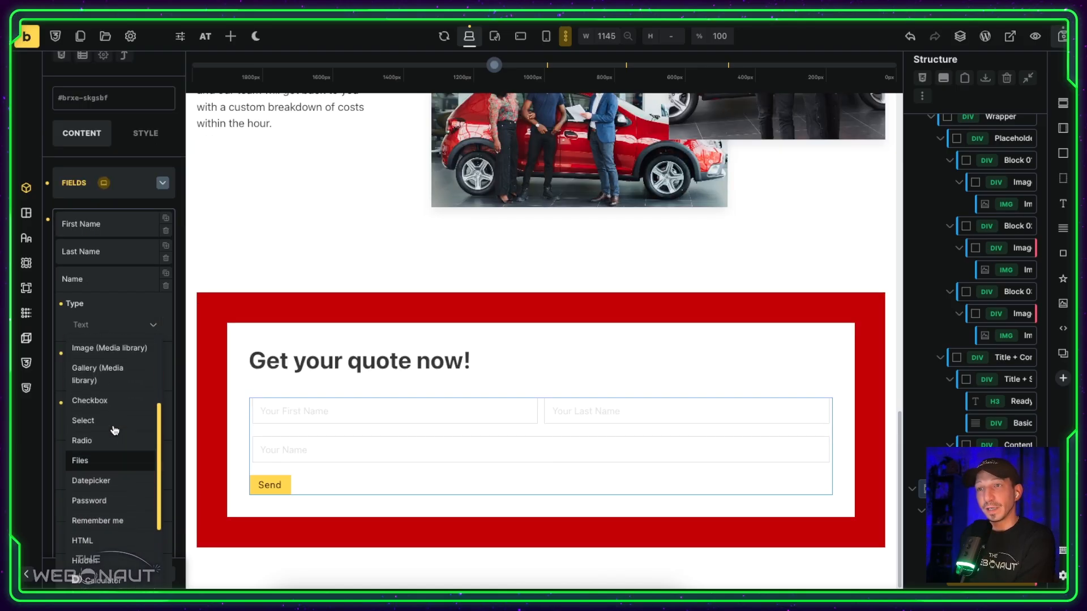
scroll(113, 431, "up", 2)
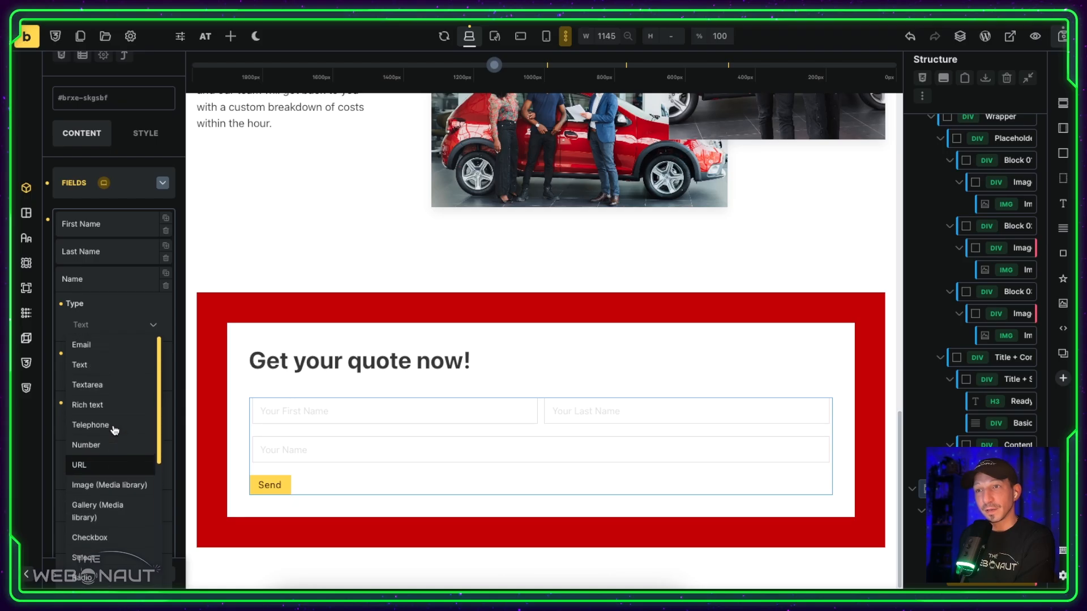
left_click(111, 346)
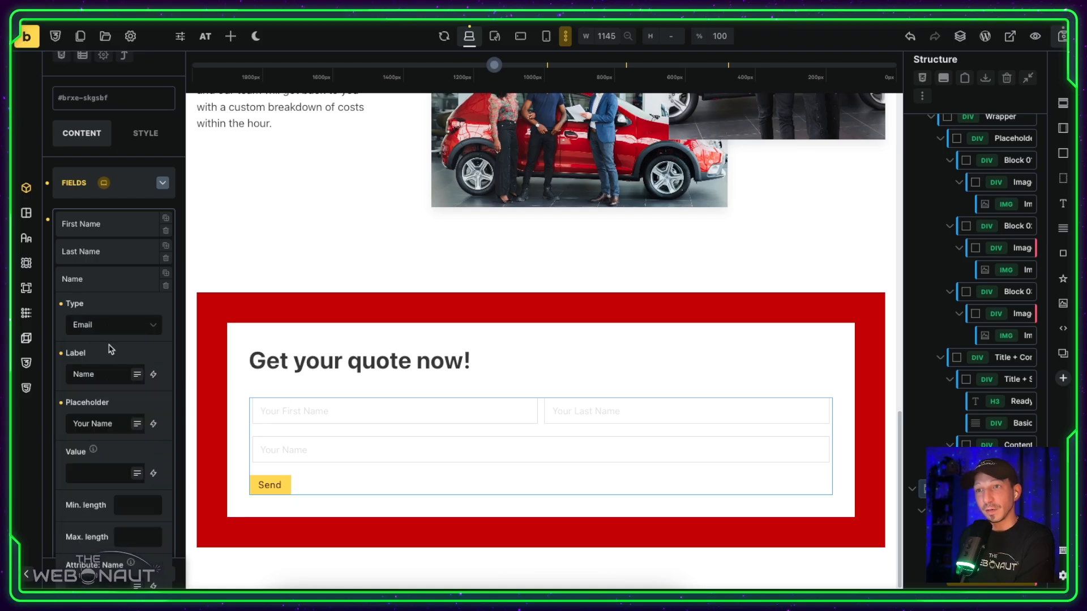
Step: Set the new email field's label to "Email" and its placeholder to "Your Email"
double_click(96, 374)
type("Email")
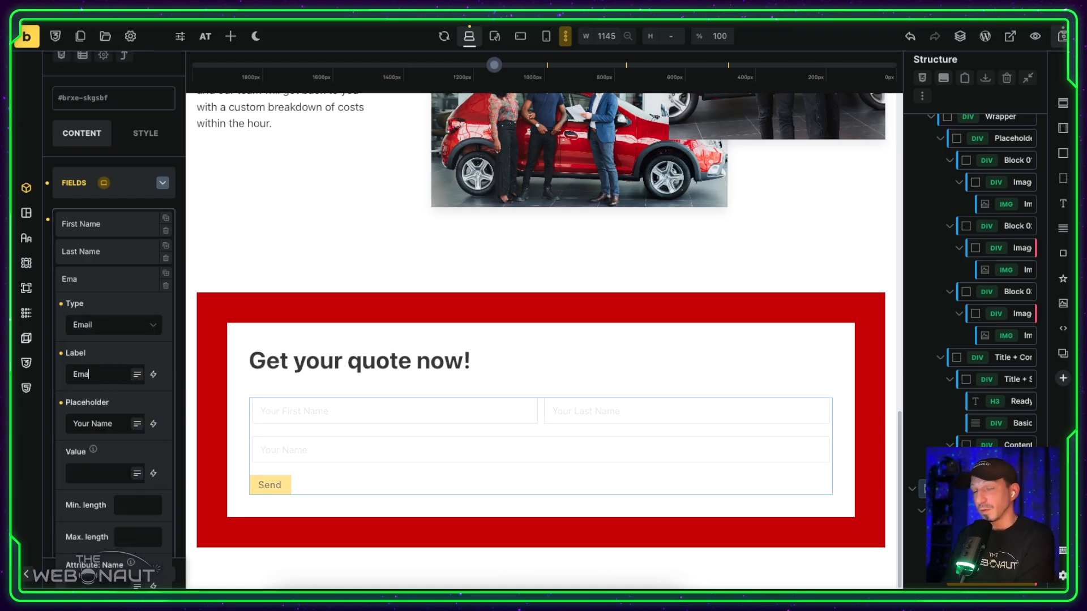
triple_click(92, 423)
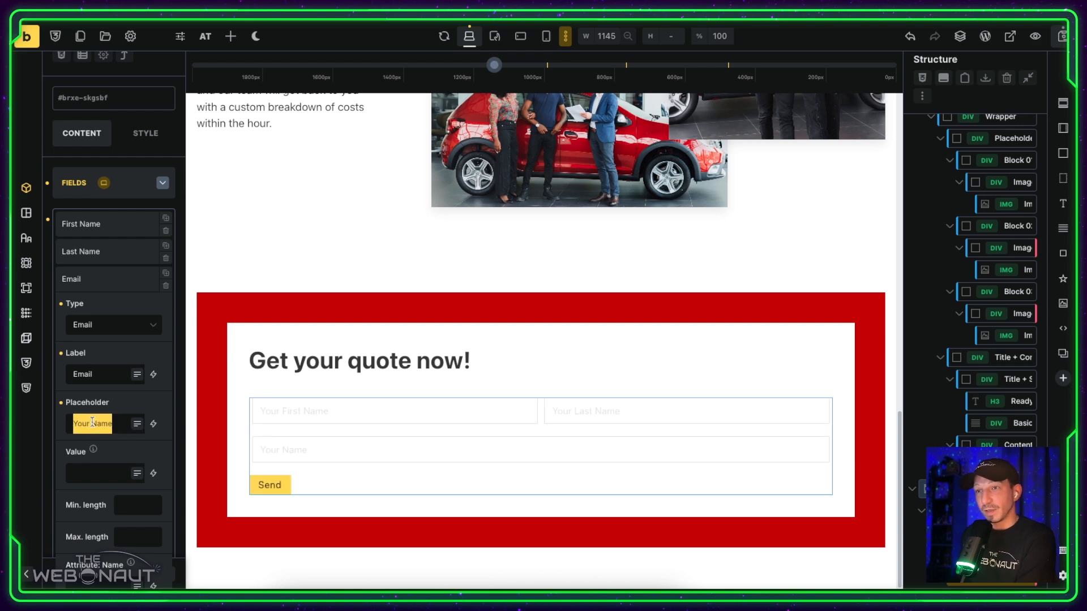
type("Your Email")
Step: Set the Email field's name attribute to email and its pattern attribute to ^[a-zA-Z0-9._%+-]+@[a-zA-Z0-9.-]+\.[a-zA-Z]{2,}$
scroll(83, 428, "down", 1)
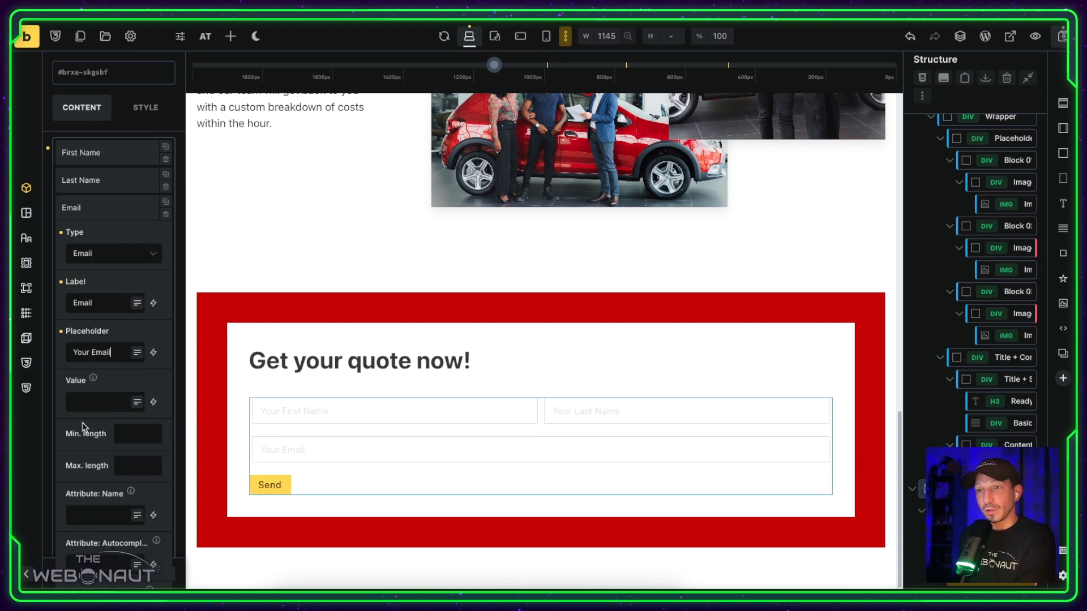
scroll(83, 427, "down", 1)
left_click(81, 500)
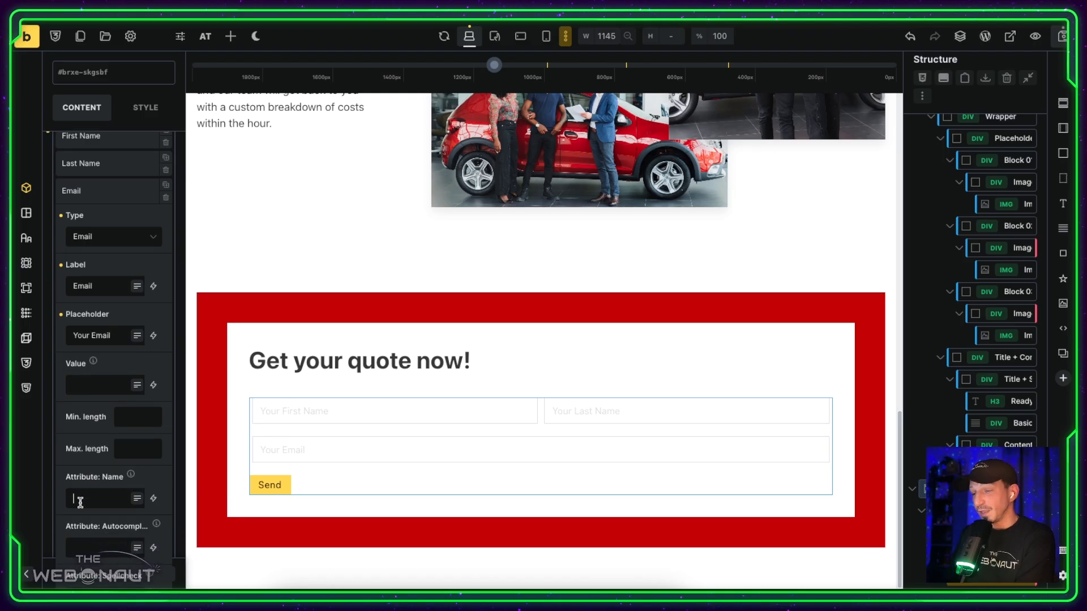
type("email")
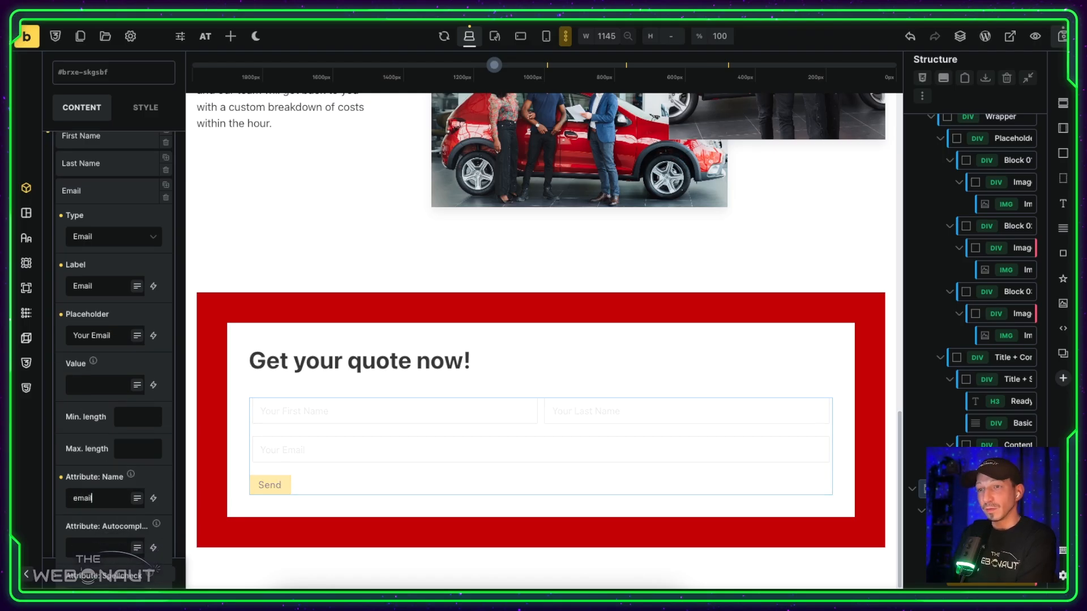
scroll(85, 498, "down", 2)
scroll(87, 497, "down", 1)
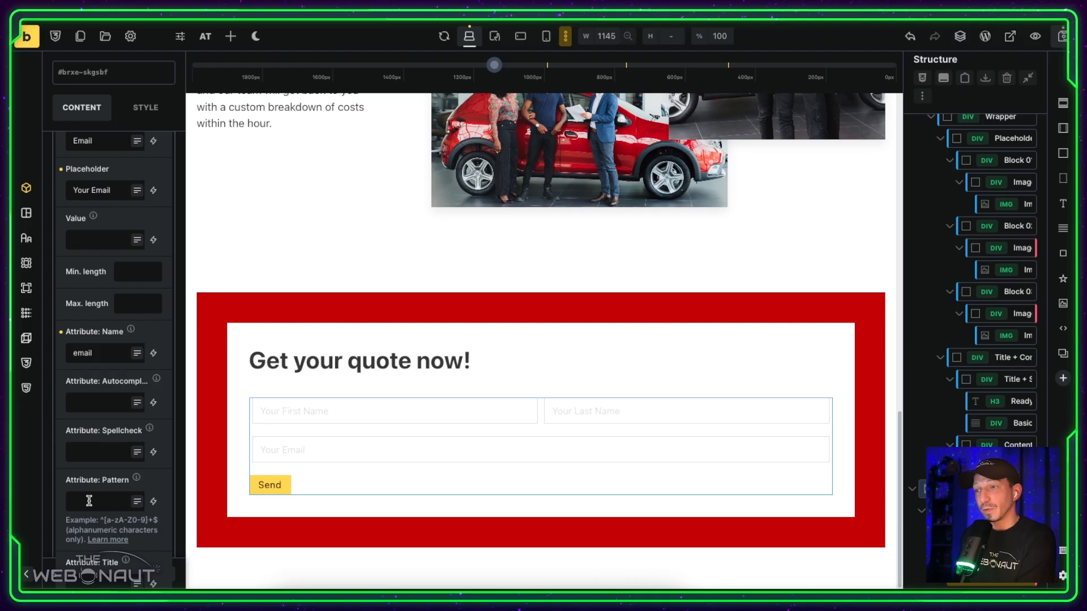
left_click(89, 501)
type("^[a-zA-Z0-9._%+-]+@[a-zA-Z0-9.-]+\\.[a-zA-Z]{2,}$")
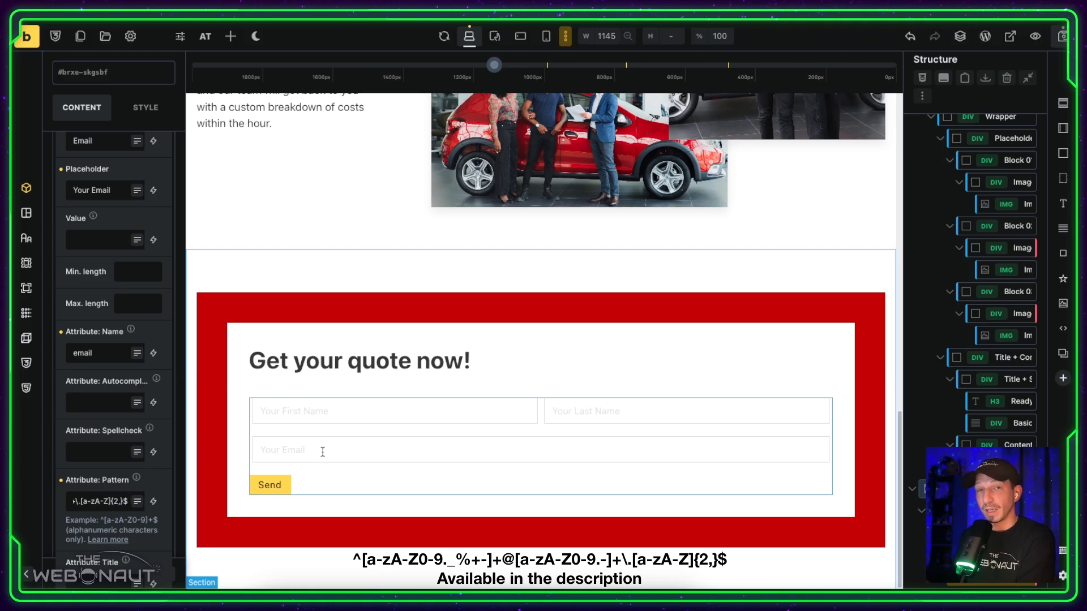
Step: Set the Email field's width to 50% and collapse its settings
scroll(113, 396, "down", 5)
left_click(133, 451)
type("50")
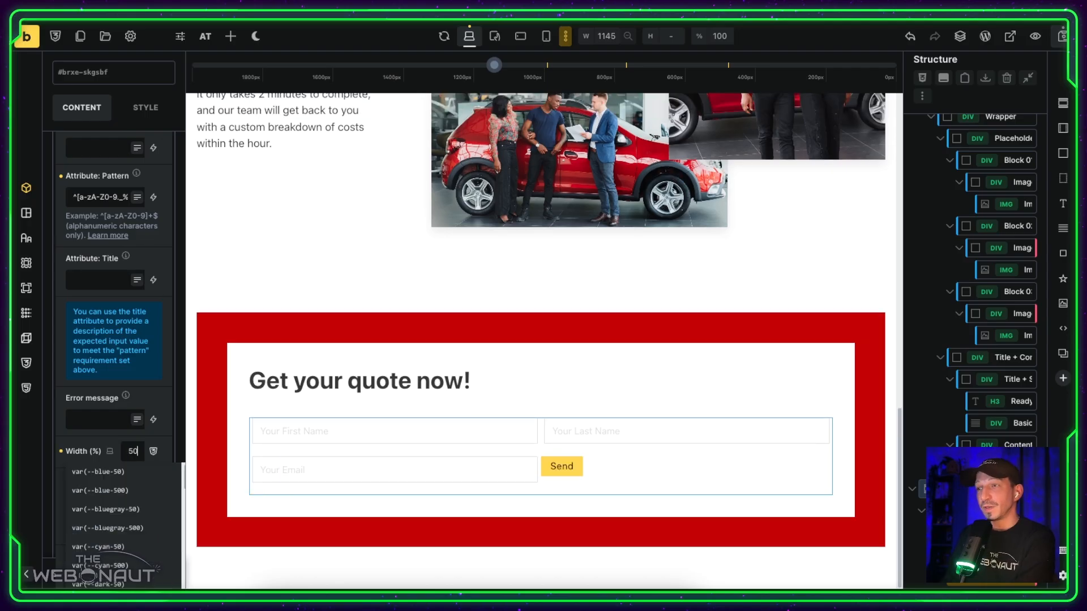
scroll(102, 243, "up", 10)
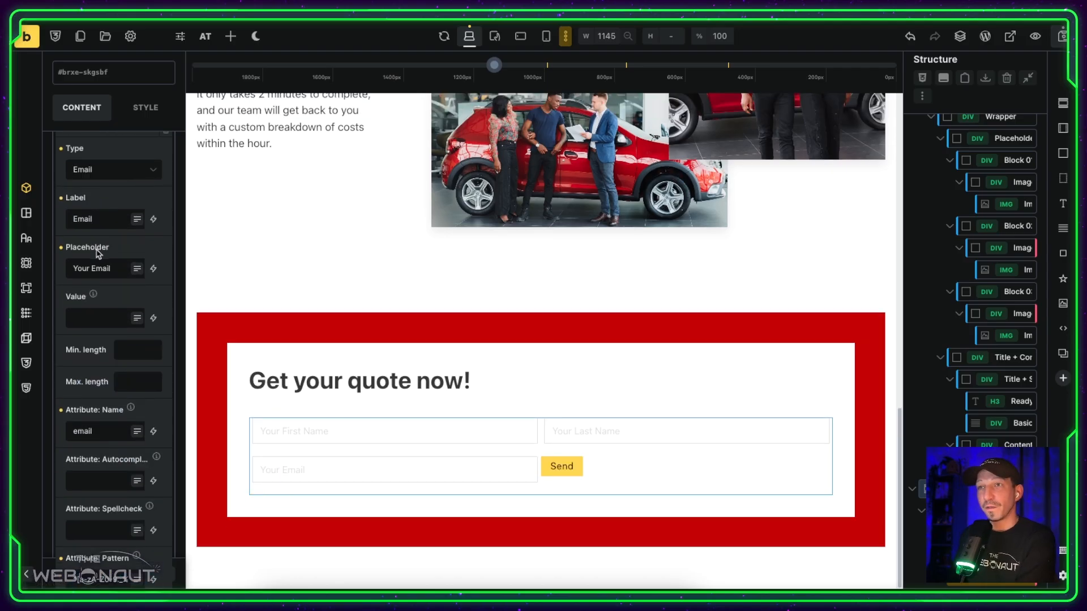
left_click(100, 328)
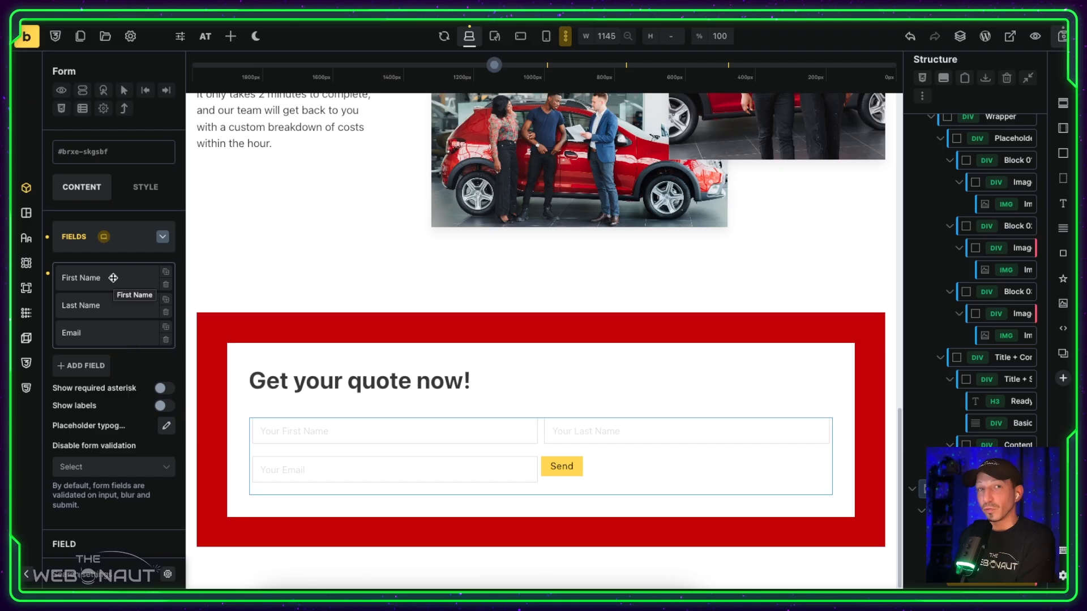
Step: Add another field after Email and set its type to International Phone
left_click(95, 366)
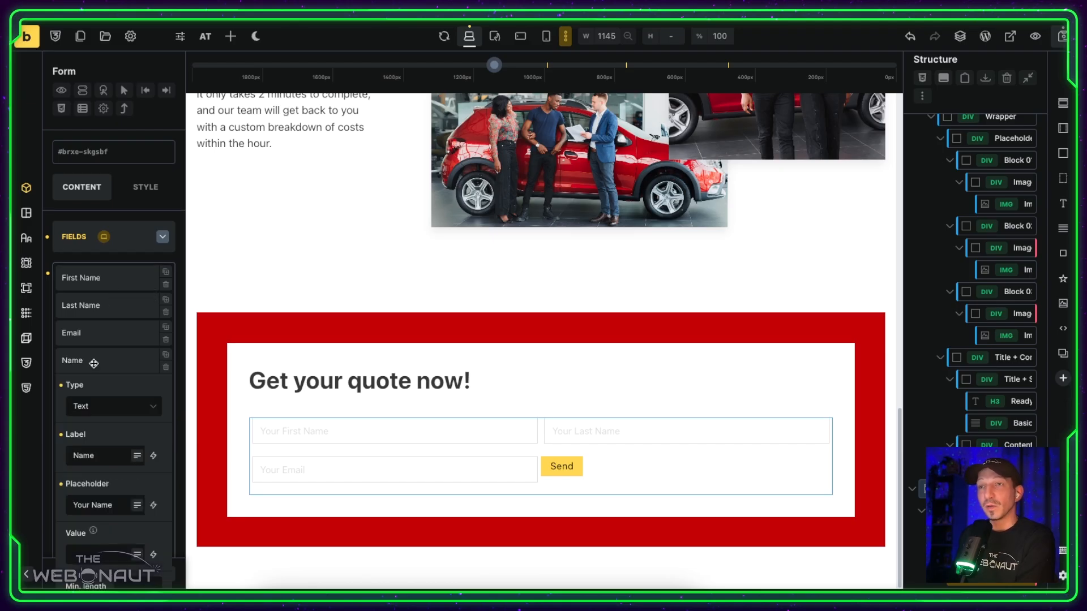
scroll(108, 357, "down", 2)
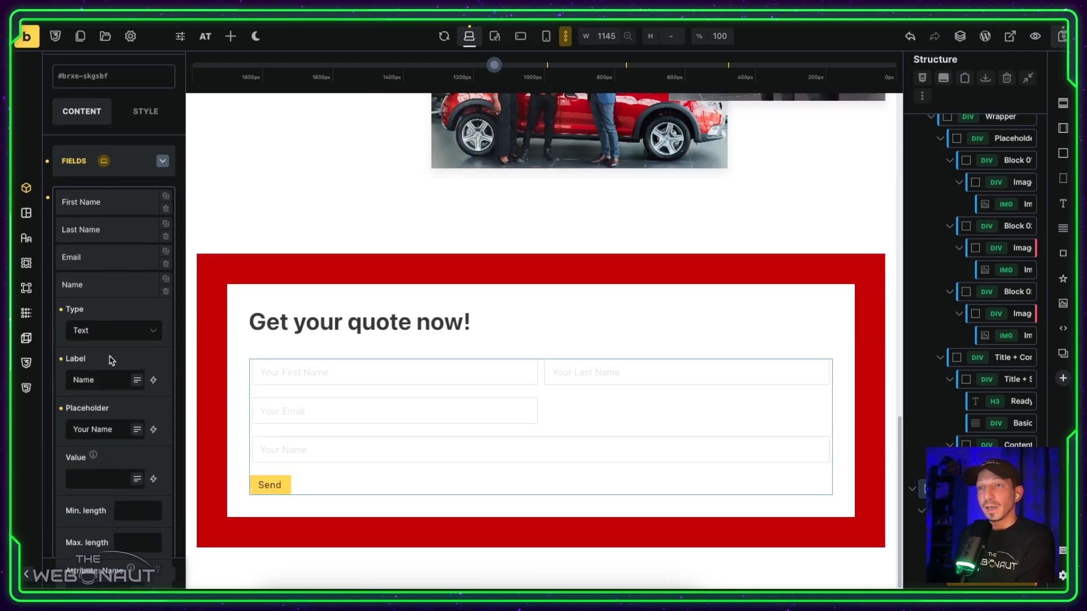
left_click(116, 327)
scroll(122, 345, "down", 5)
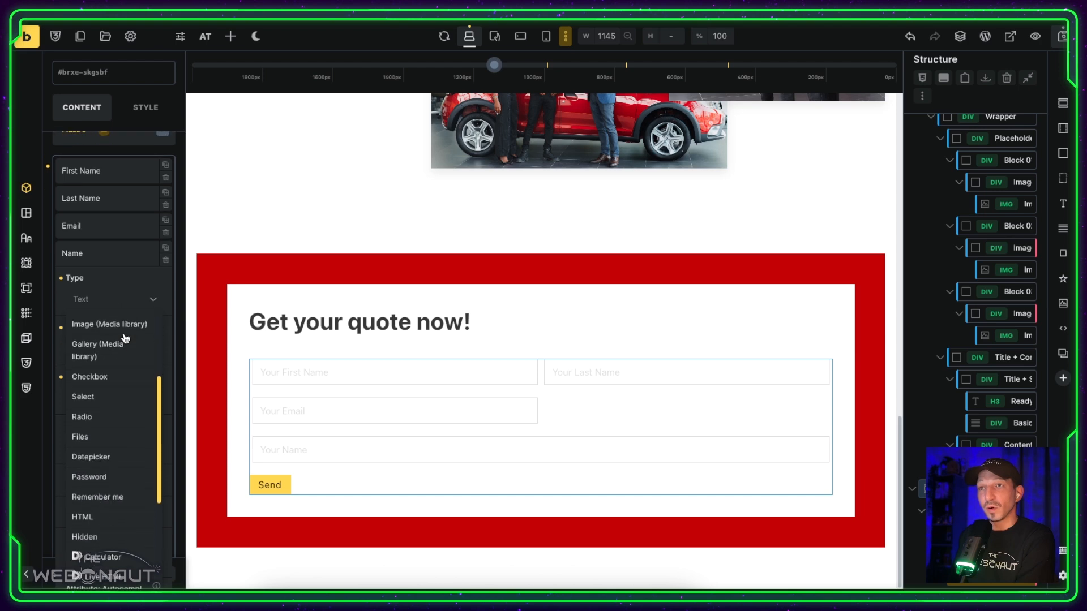
scroll(126, 340, "down", 1)
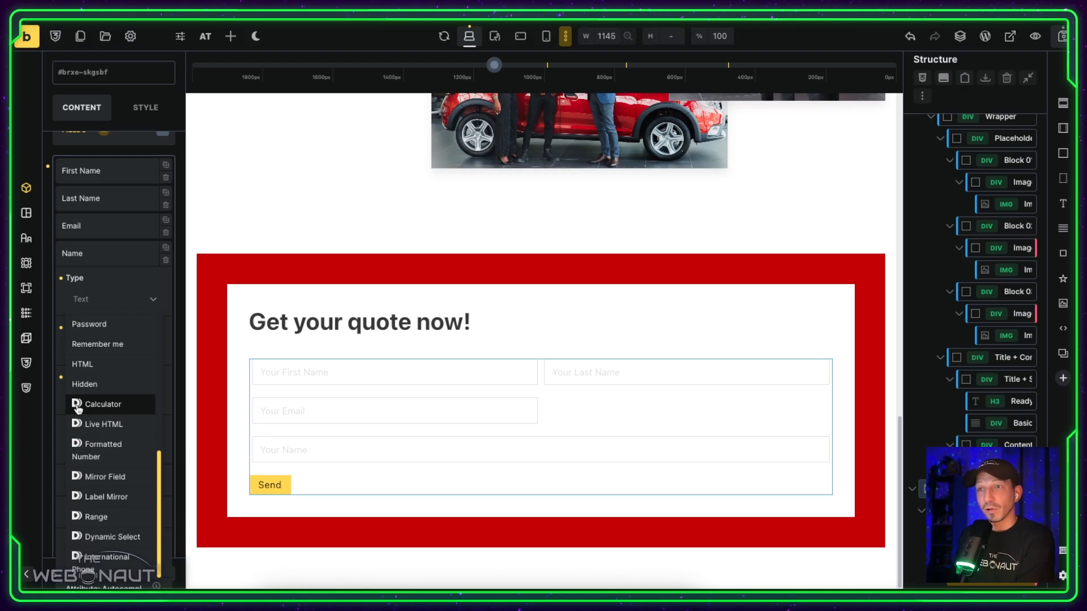
scroll(85, 405, "down", 1)
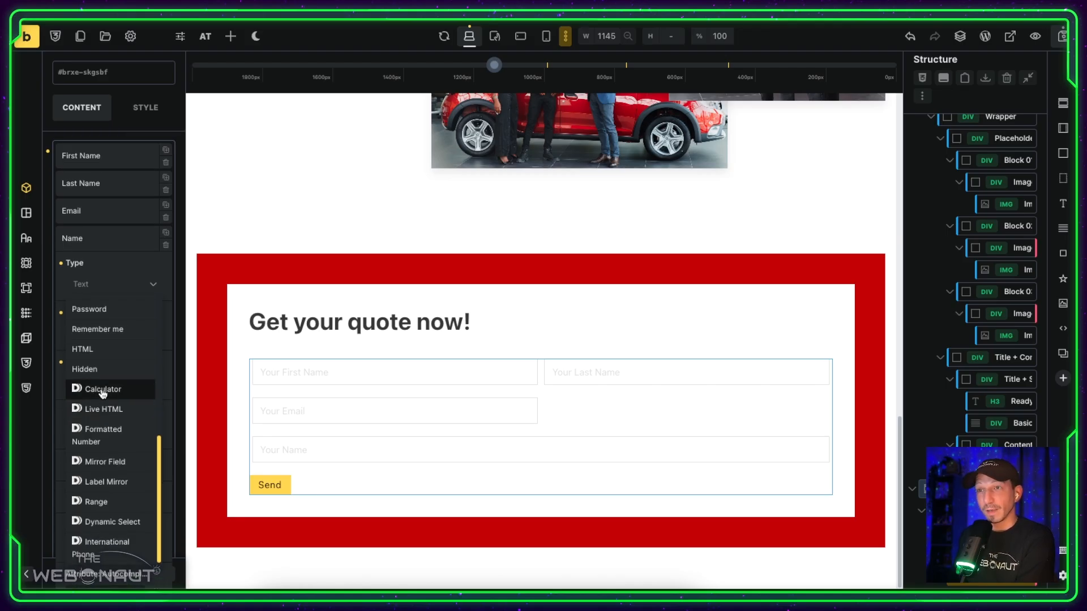
left_click(105, 548)
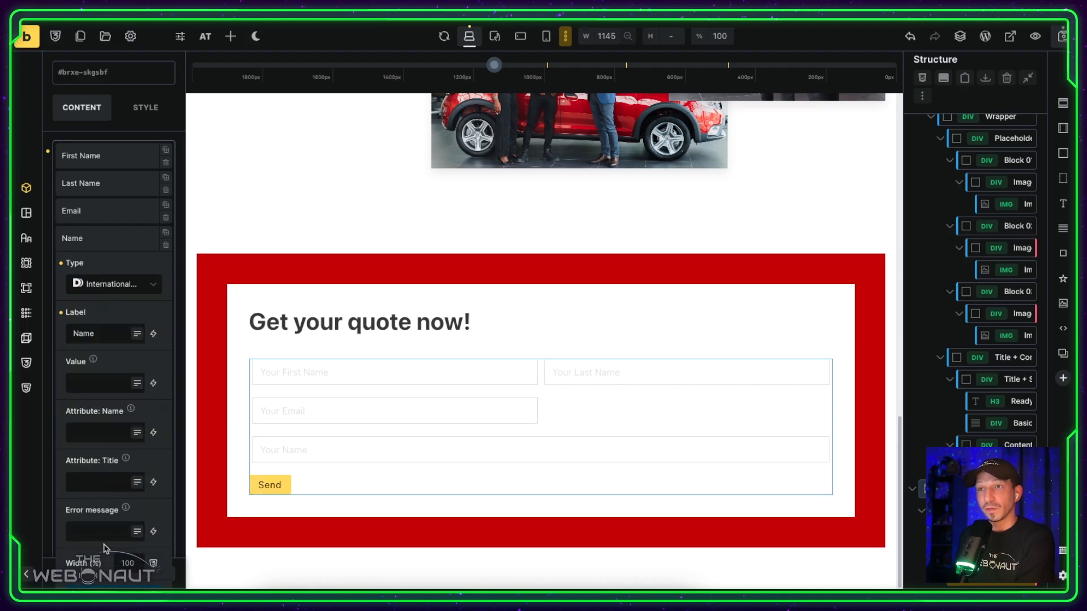
Step: Give the international phone field the label "Phone", the name attribute phone and a width of 50%
double_click(95, 330)
type("Phonephone")
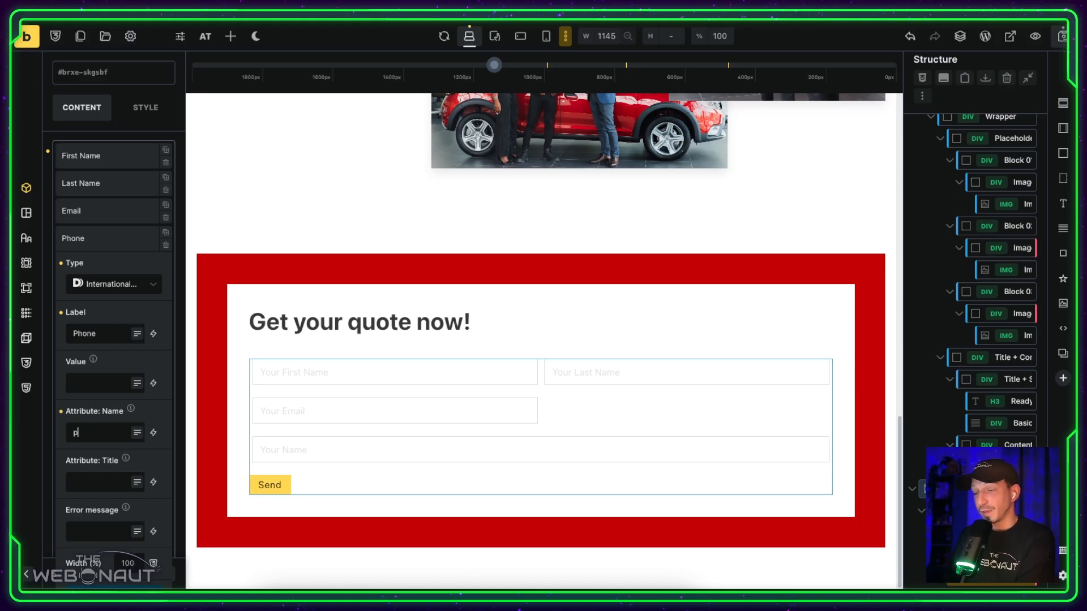
double_click(124, 564)
type("50")
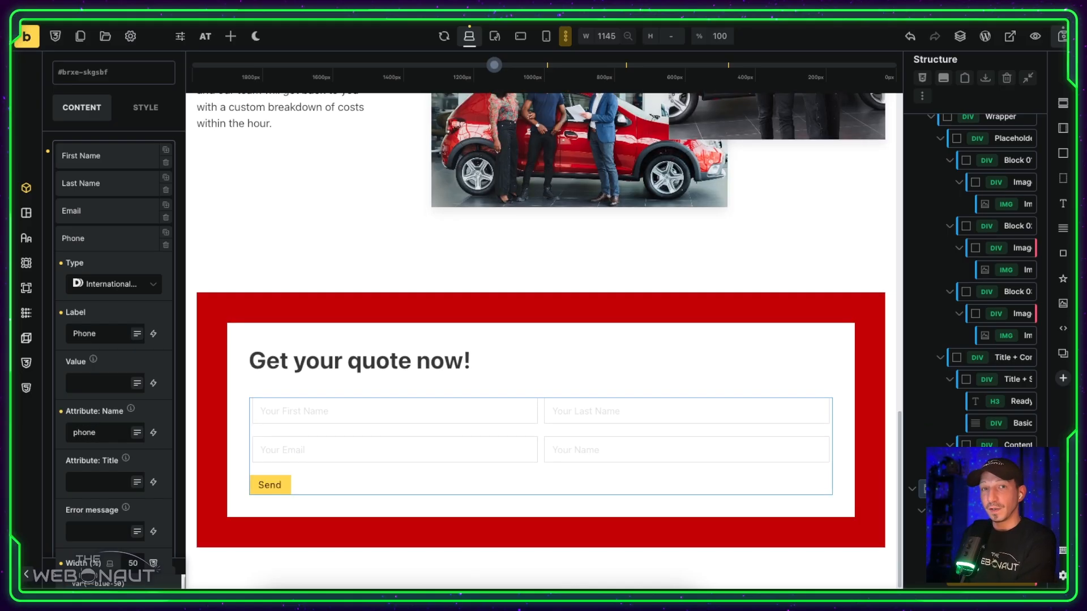
Step: Go through the Phone field's remaining options and collapse its settings
scroll(113, 431, "down", 3)
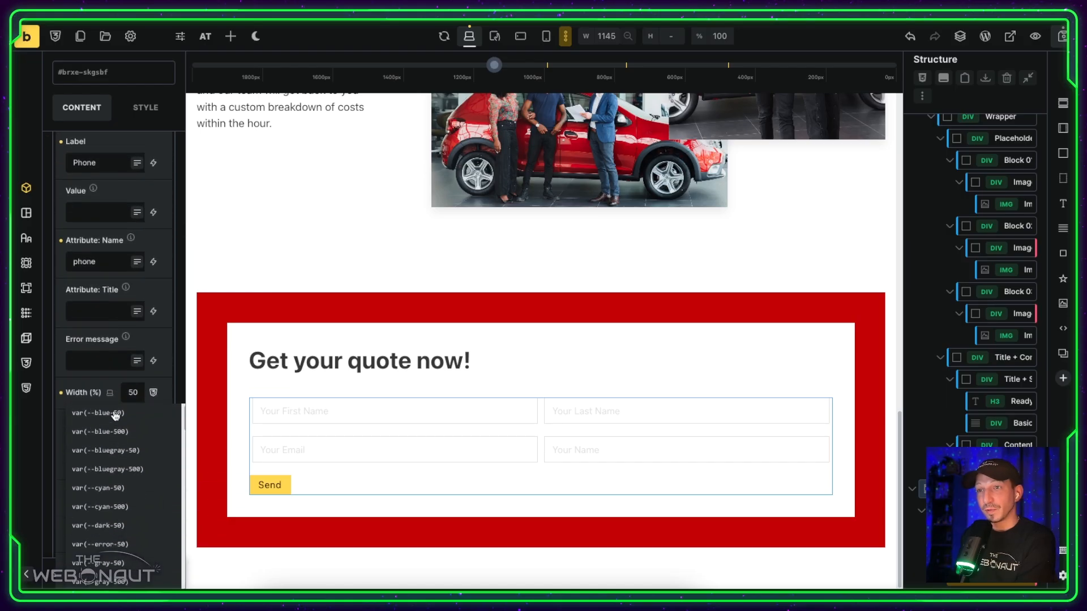
scroll(113, 419, "down", 2)
left_click(152, 469)
scroll(147, 464, "down", 2)
scroll(127, 362, "up", 8)
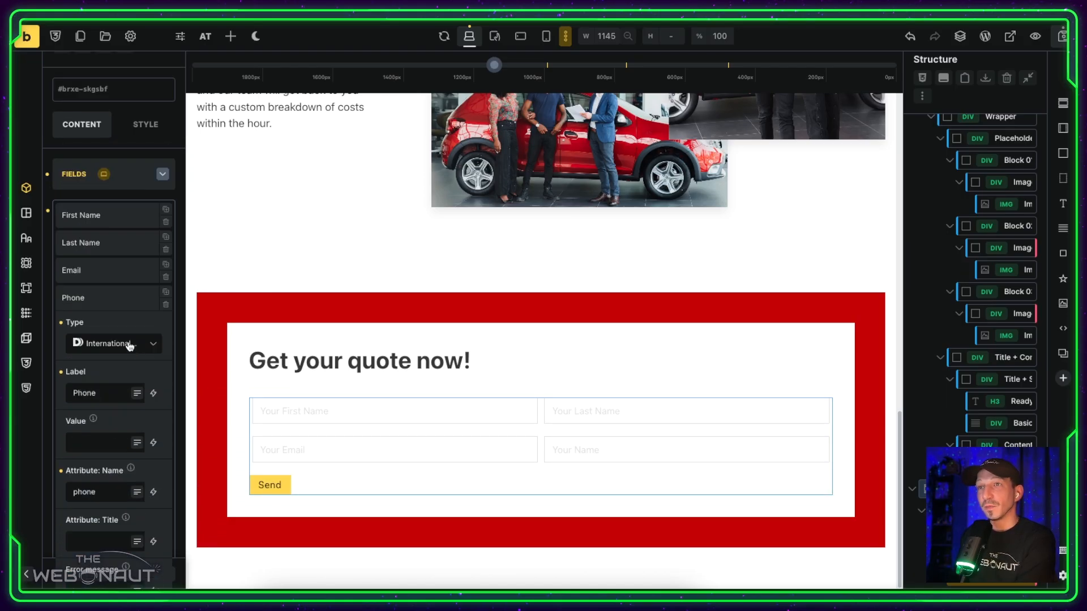
left_click(118, 301)
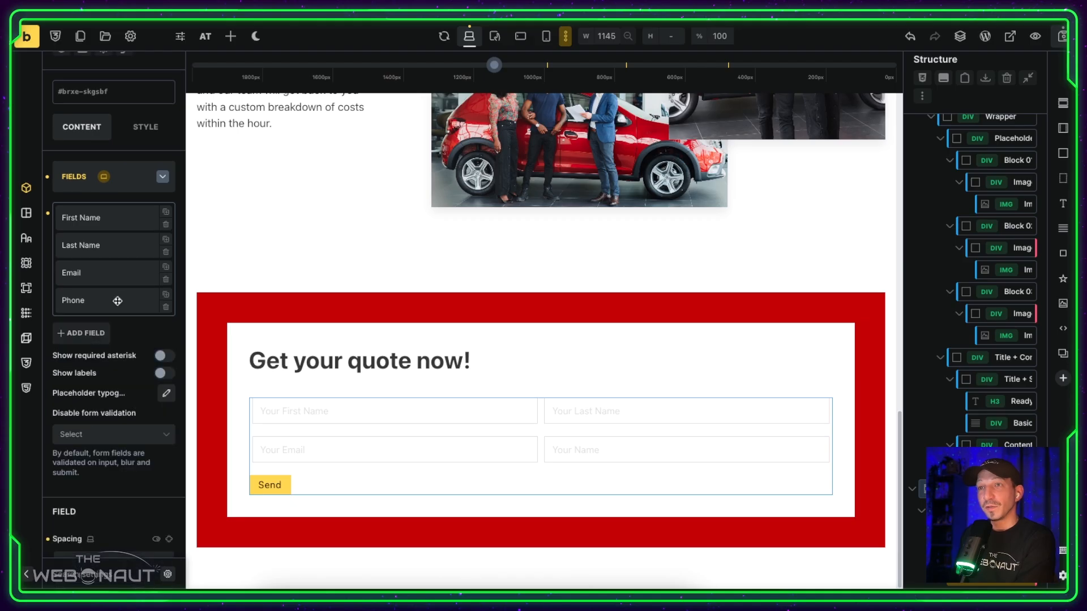
Step: Add a Select field after Phone with the label "Car Brand" and the placeholder "Choose a Brand"
left_click(90, 333)
left_click(114, 373)
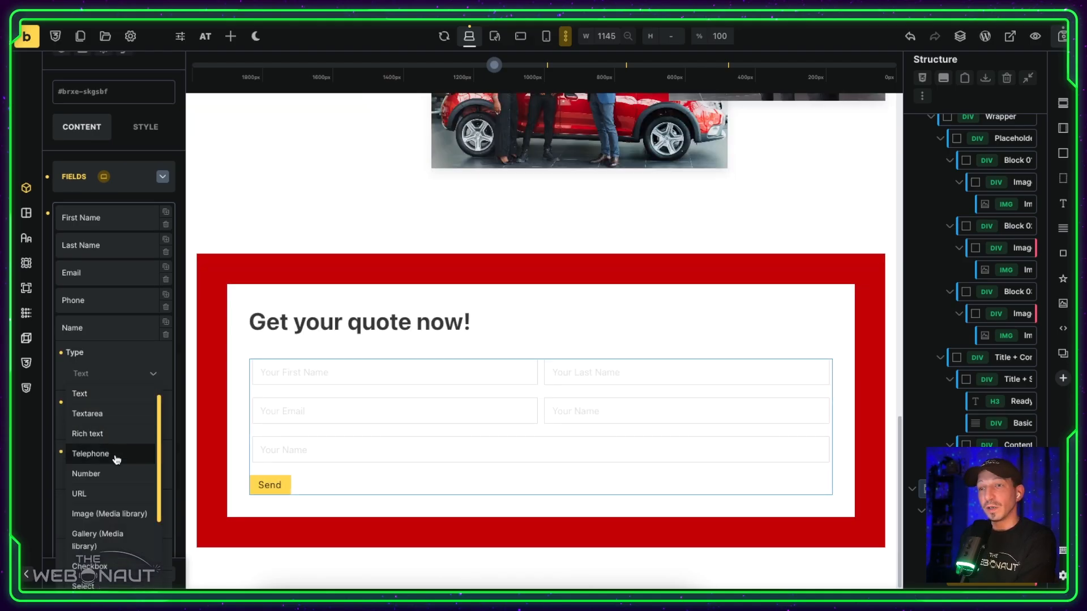
left_click(88, 562)
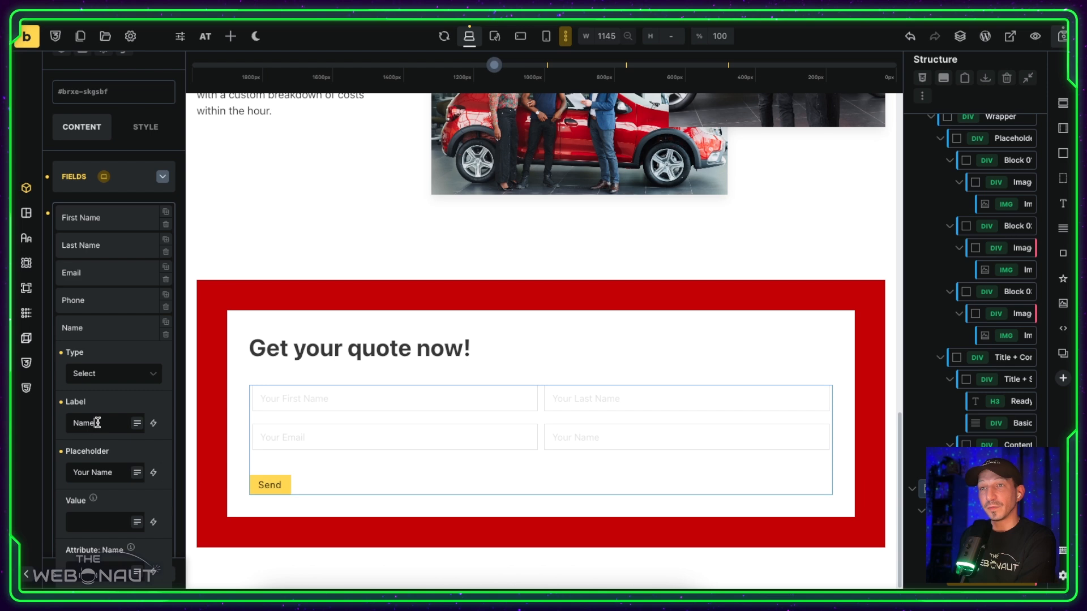
double_click(97, 423)
type("Car Brand")
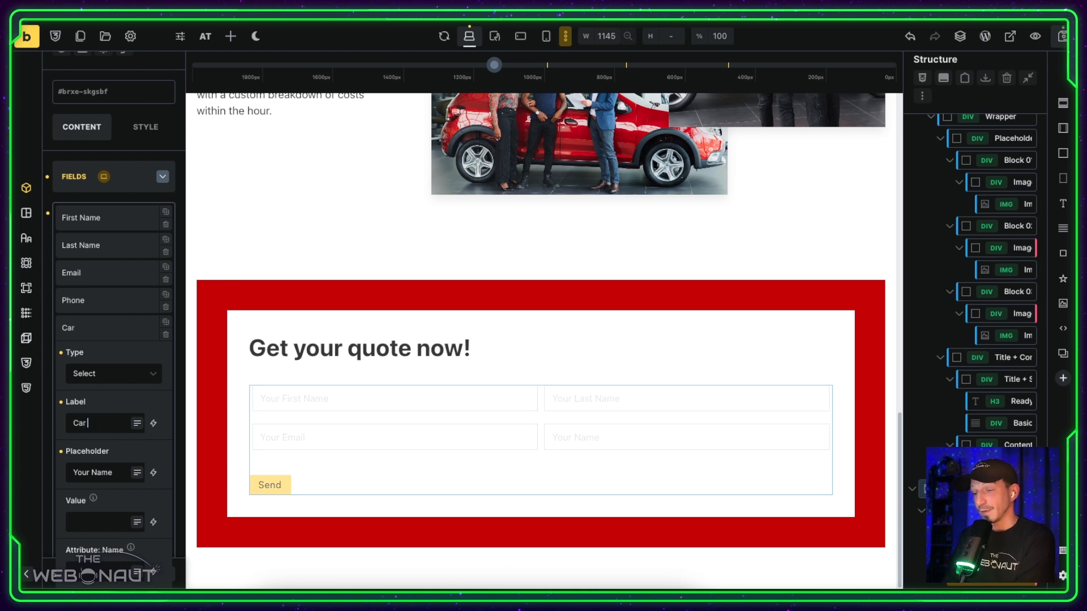
triple_click(123, 473)
type("Choose a Brand")
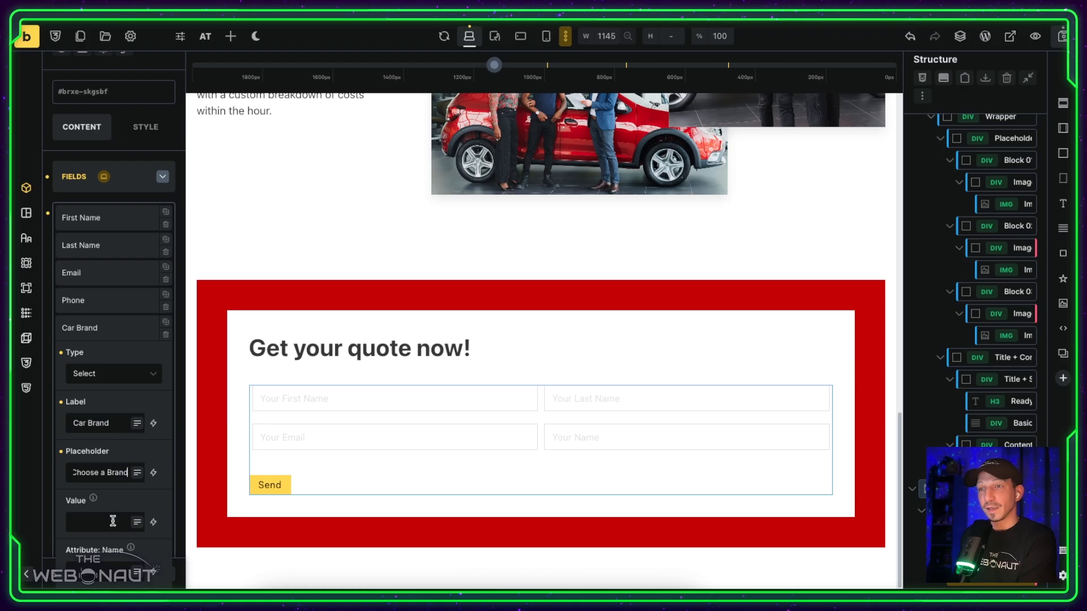
Step: Set the Car Brand field's name attribute to car_brand and its width to 50%
scroll(114, 521, "down", 2)
left_click(102, 476)
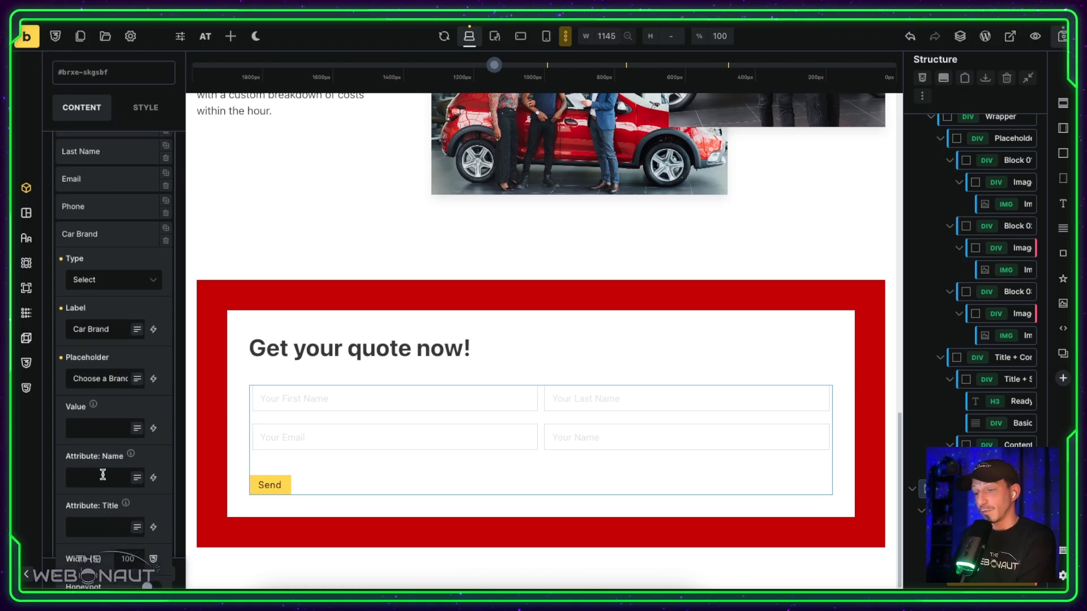
type("car")
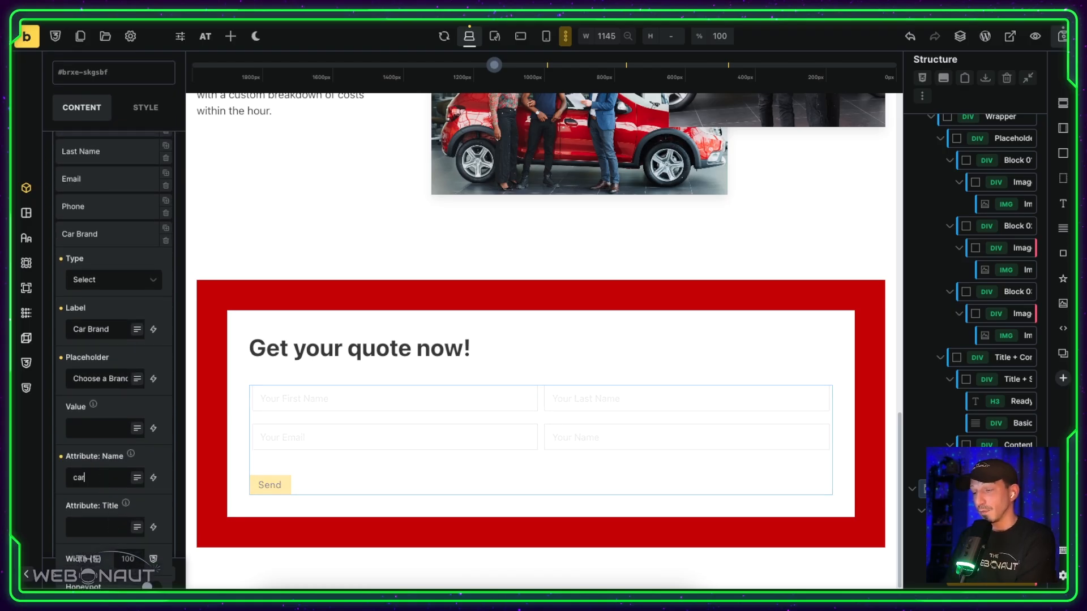
scroll(125, 415, "down", 3)
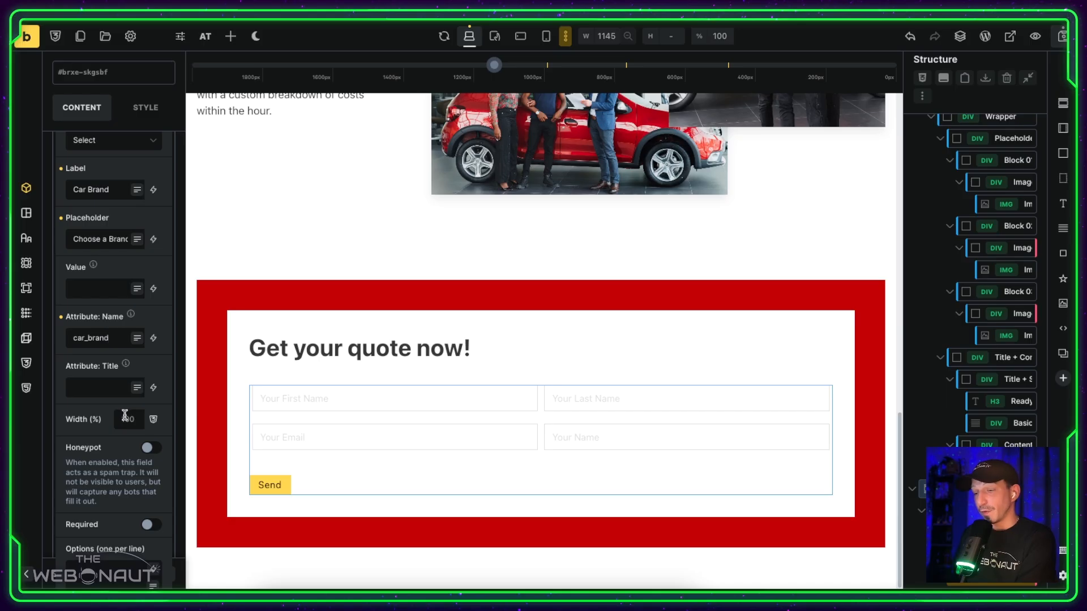
left_click(125, 419)
type("50")
Step: Enter Peugeot, Renault, Citroën, DS Automobiles and Alpine as the Car Brand options, one per line, and collapse the field
scroll(129, 448, "down", 3)
left_click(129, 448)
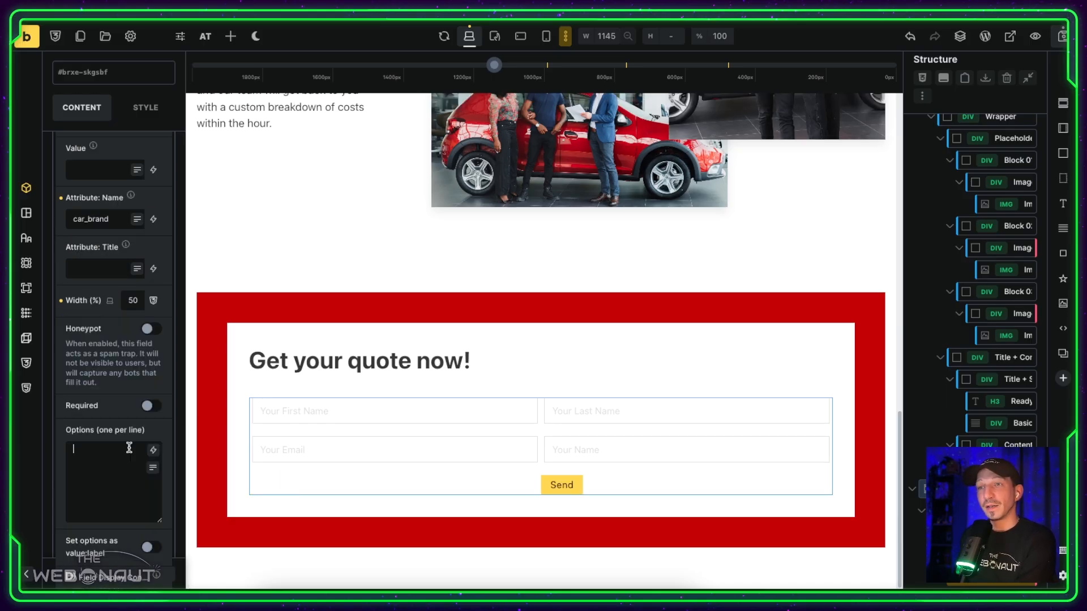
type("Peugeot Renault Citroën DS Automobiles Alpine")
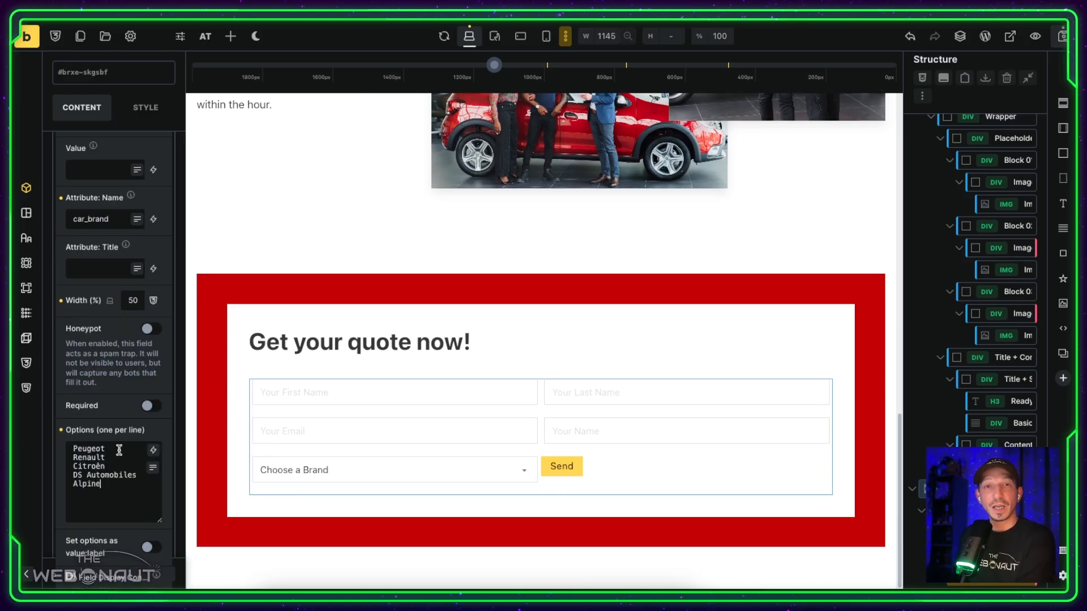
scroll(119, 450, "up", 10)
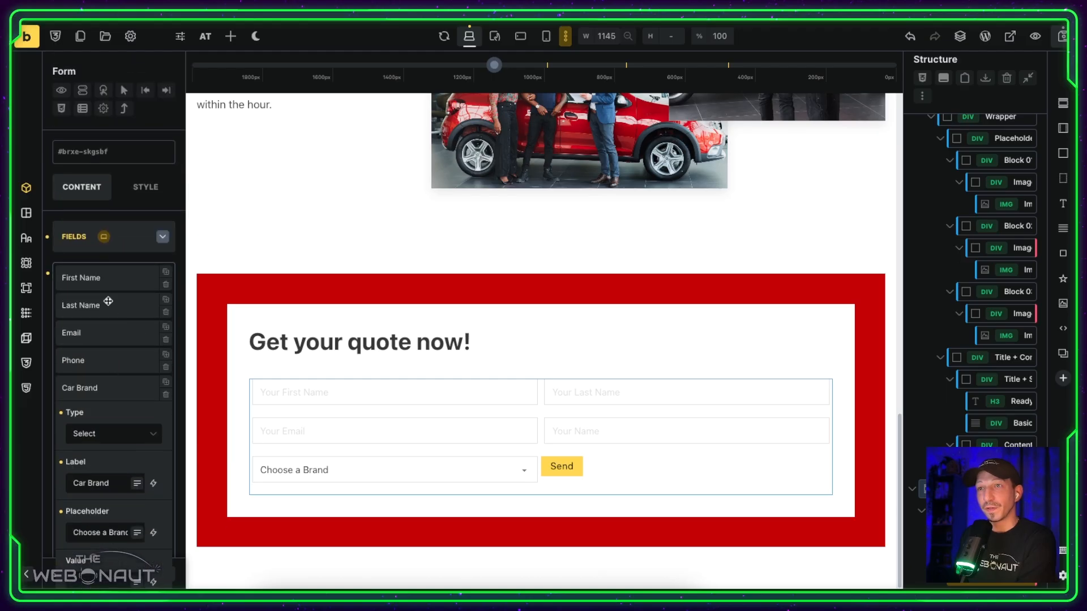
left_click(99, 391)
Step: Add another field after Car Brand and set its type to Dynamic Select
scroll(85, 359, "down", 1)
left_click(85, 359)
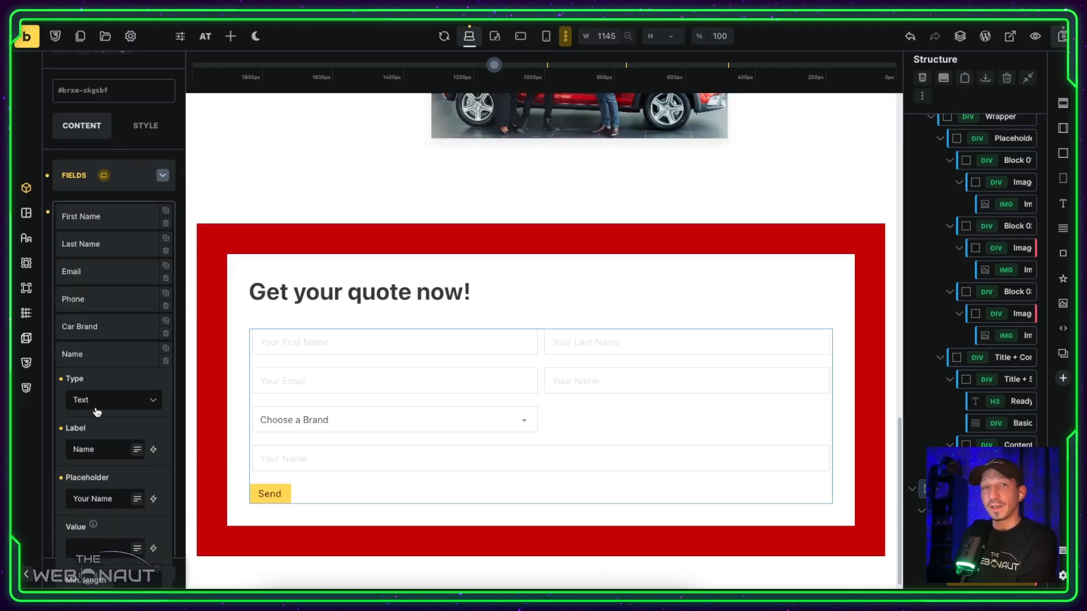
left_click(98, 402)
scroll(107, 450, "down", 7)
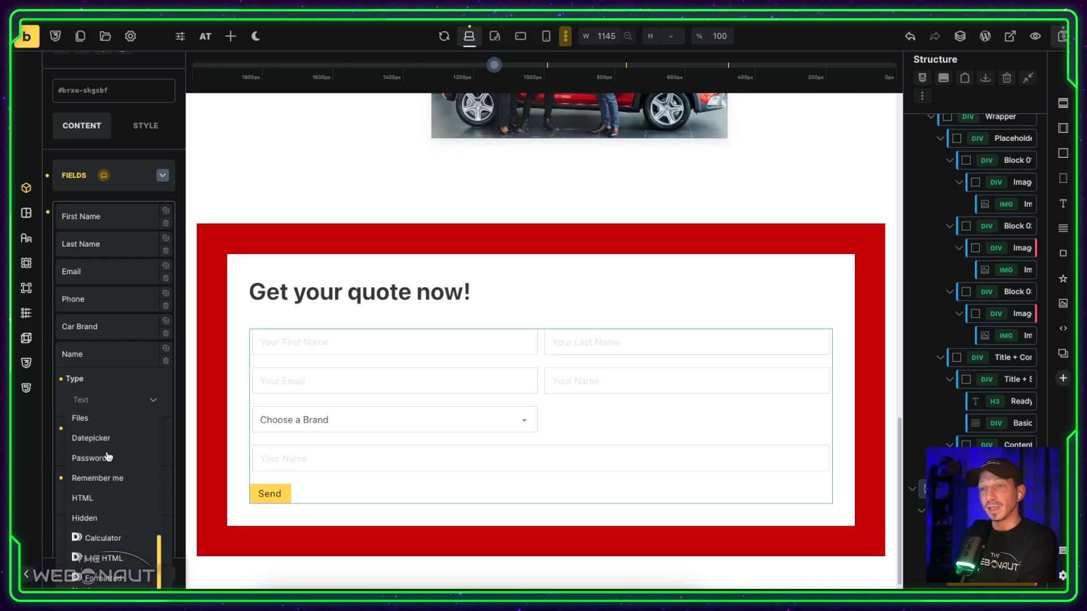
scroll(107, 456, "up", 6)
scroll(121, 315, "down", 10)
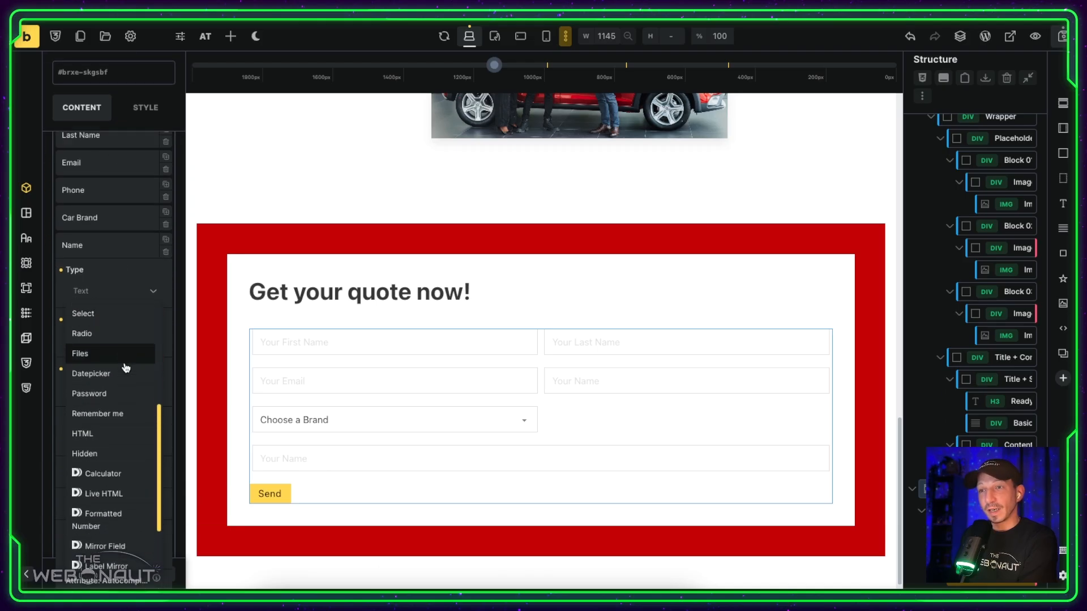
left_click(132, 470)
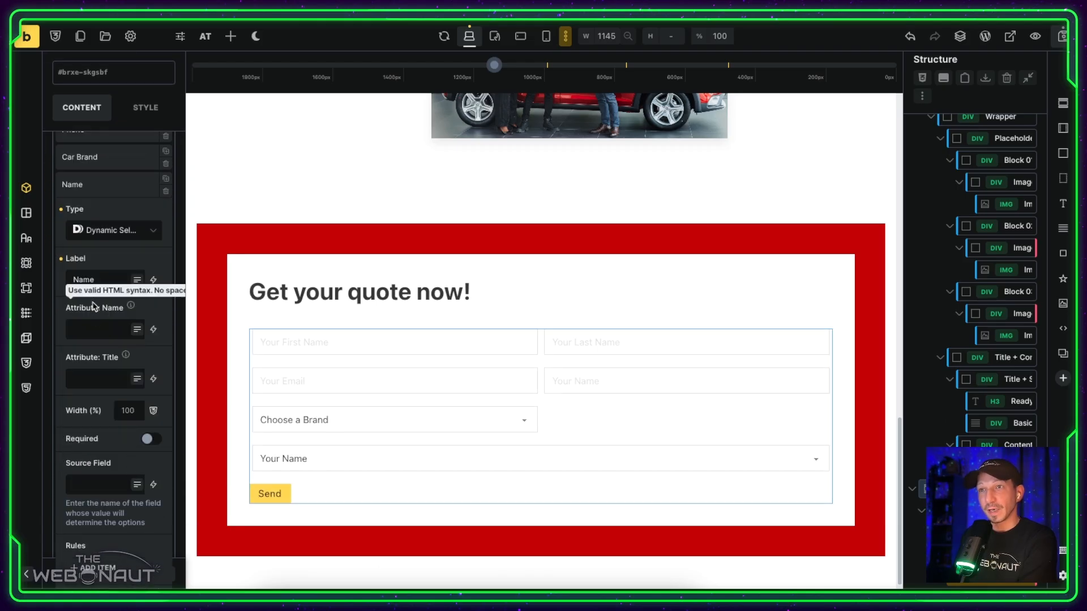
Step: Give the dynamic select field the label "Car Model", the name attribute car_model and a width of 50%
double_click(92, 281)
type("Car Model")
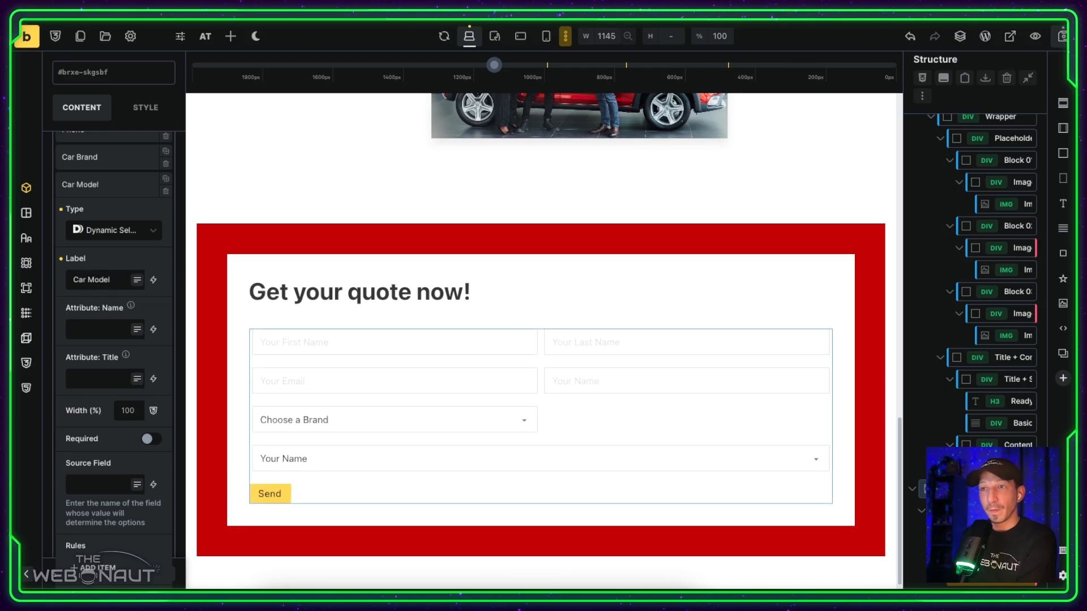
left_click(89, 331)
type("car")
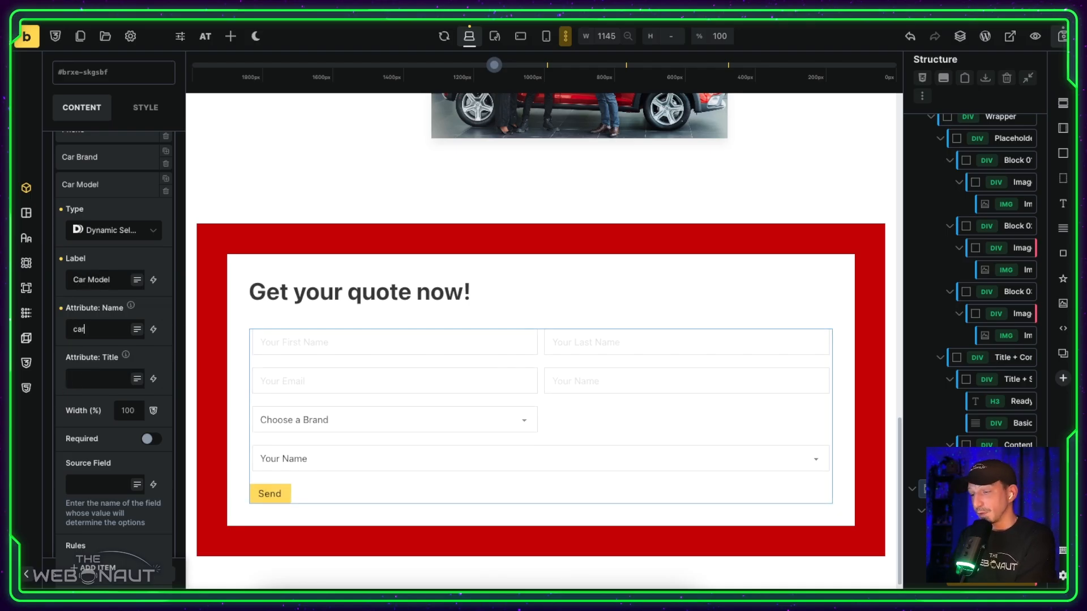
type("_model")
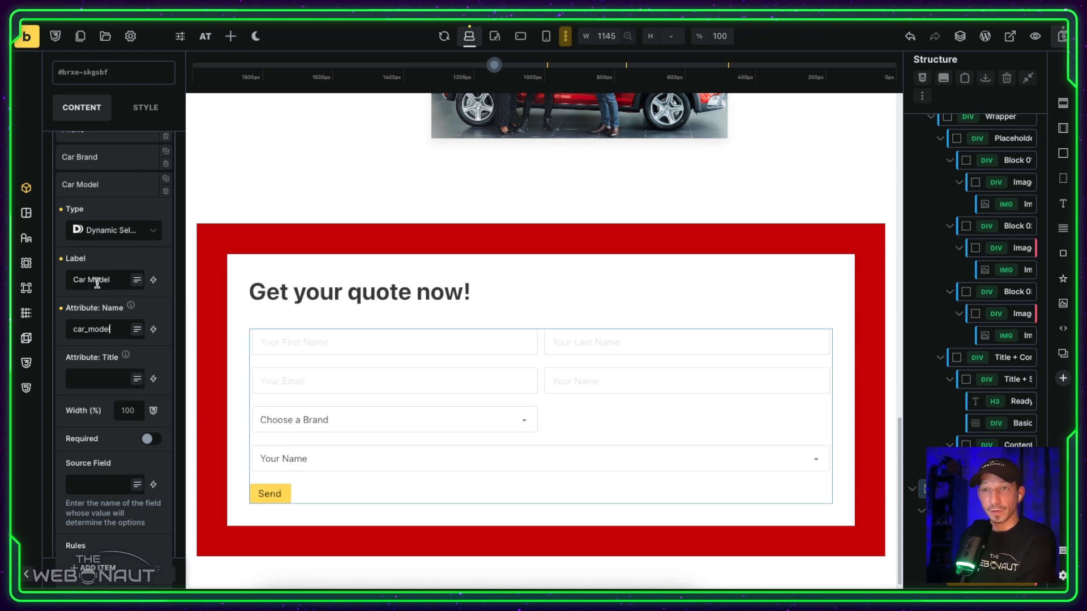
double_click(129, 410)
type("50")
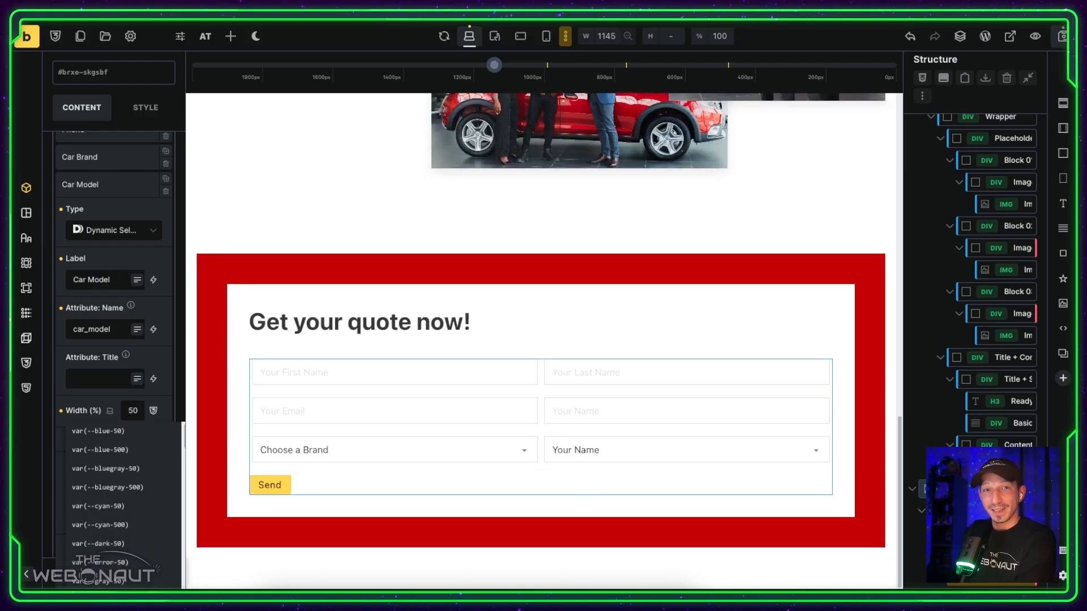
left_click(106, 401)
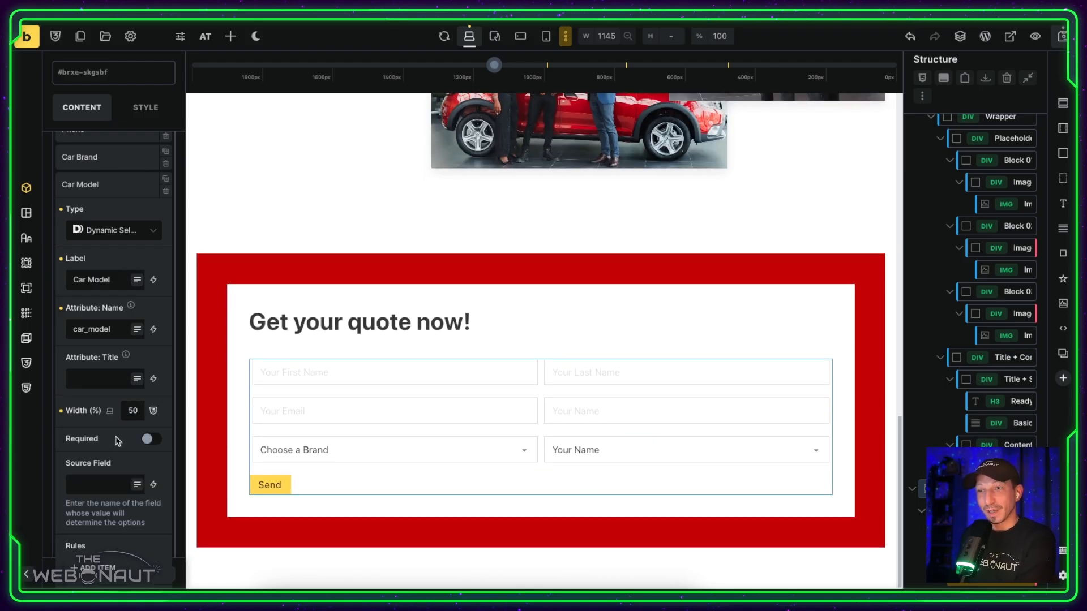
Step: Set the Car Model field's source field to car_brand and add a rule with the source value Peugeot
left_click(115, 482)
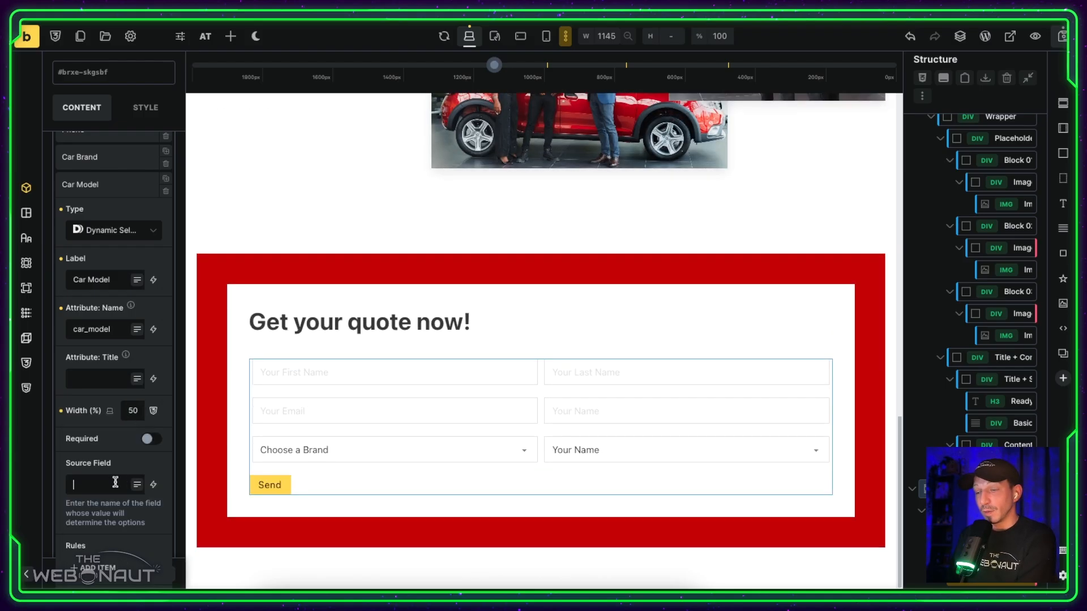
type("car_brand")
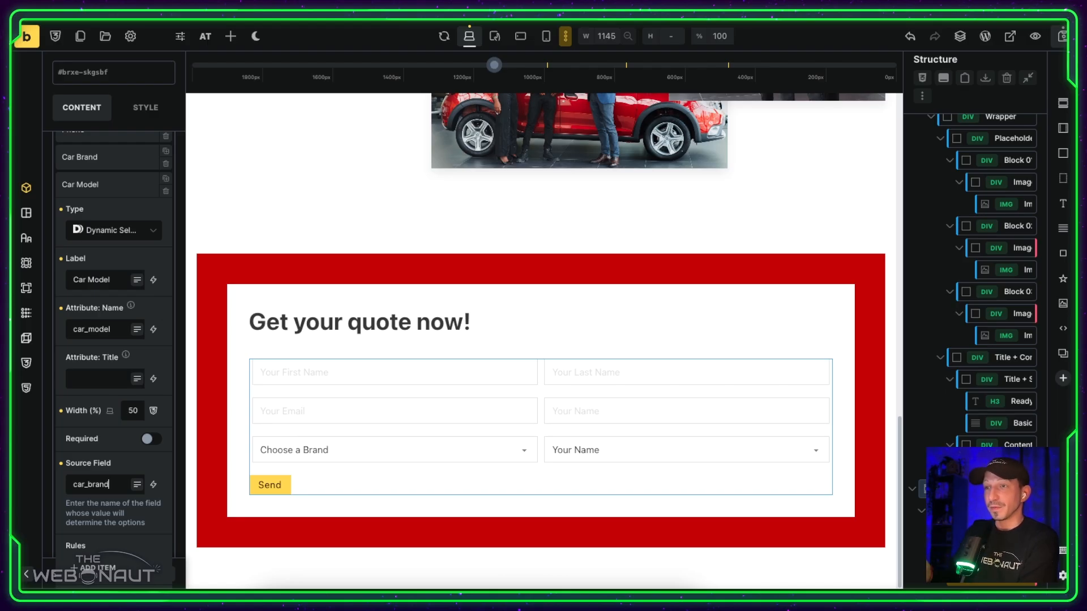
scroll(111, 439, "down", 3)
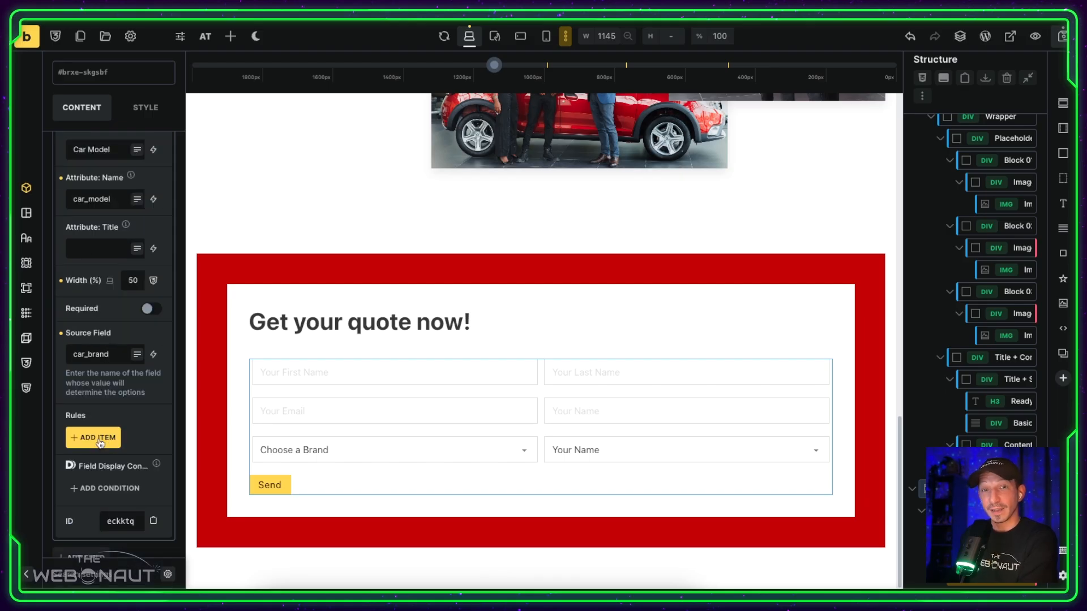
left_click(101, 439)
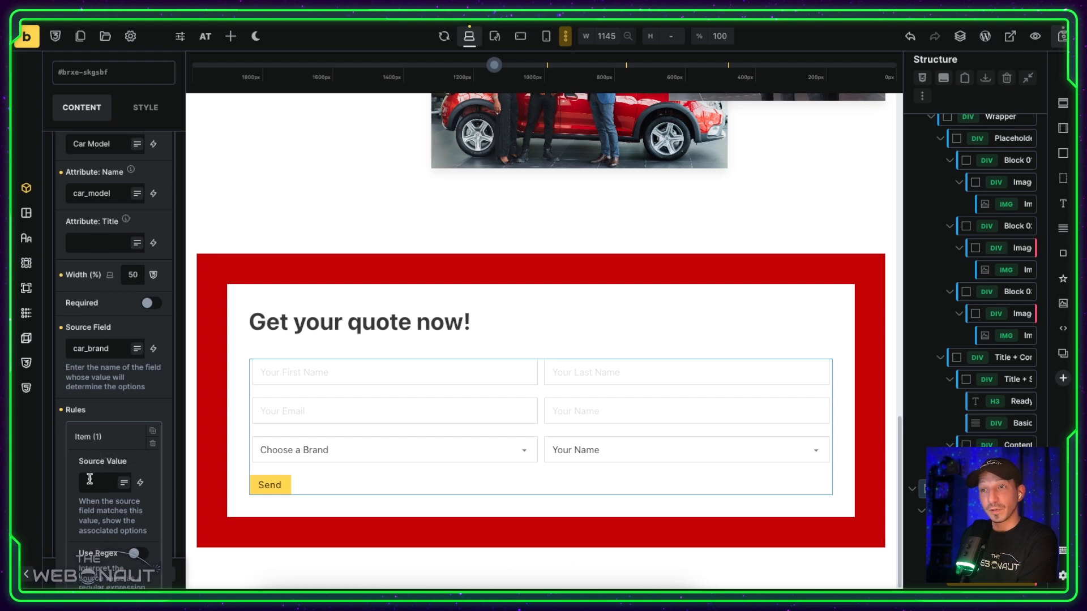
type("Peugeot")
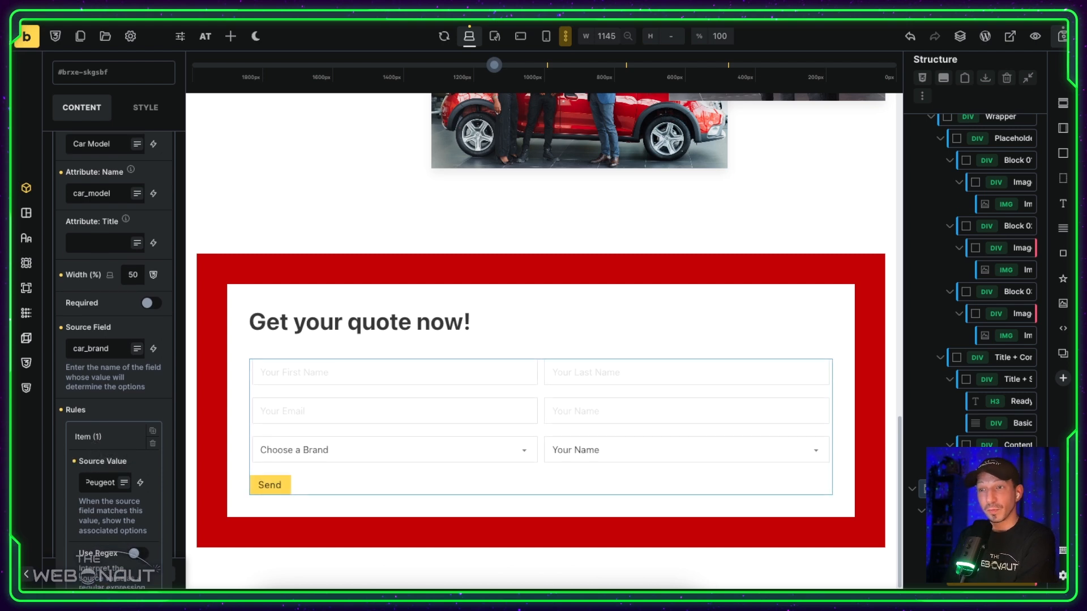
Step: Check the spelling of Peugeot in the Car Brand options, then reopen the Car Model field's first rule
left_click(104, 152)
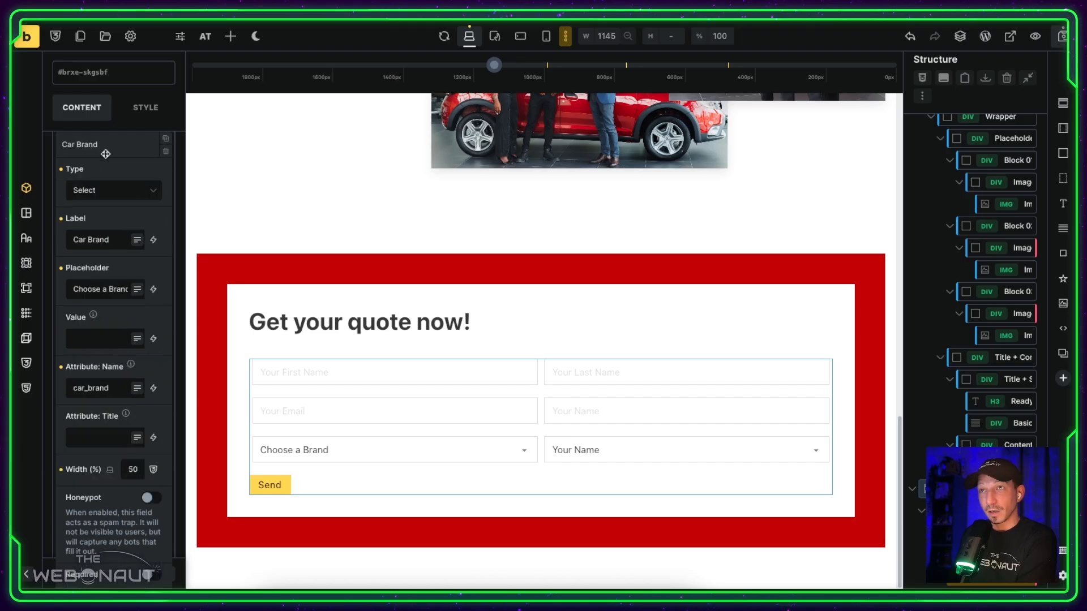
scroll(106, 425, "down", 4)
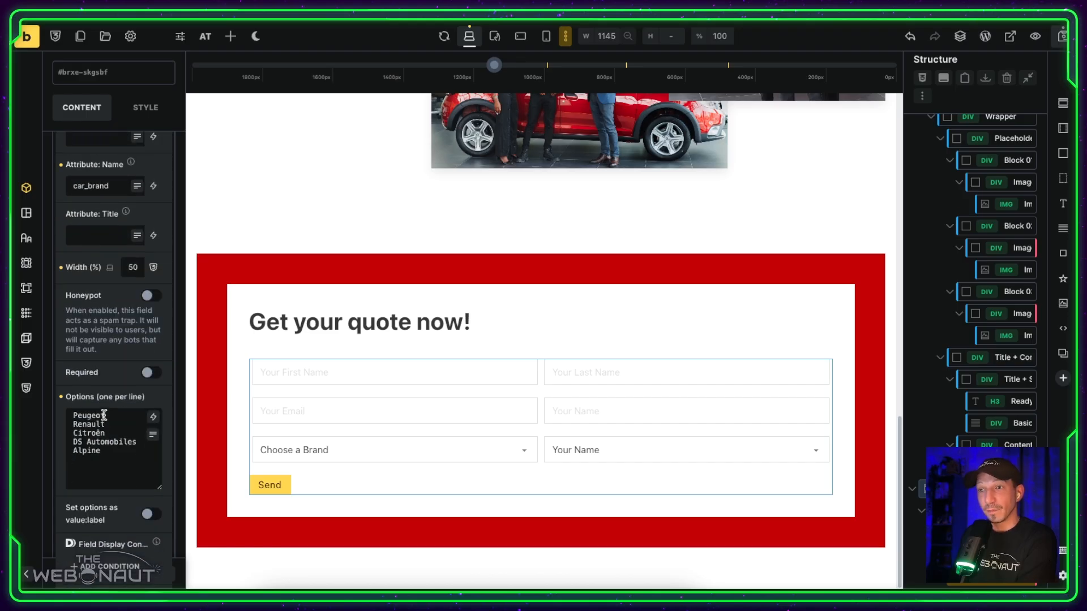
scroll(113, 305, "up", 5)
left_click(102, 177)
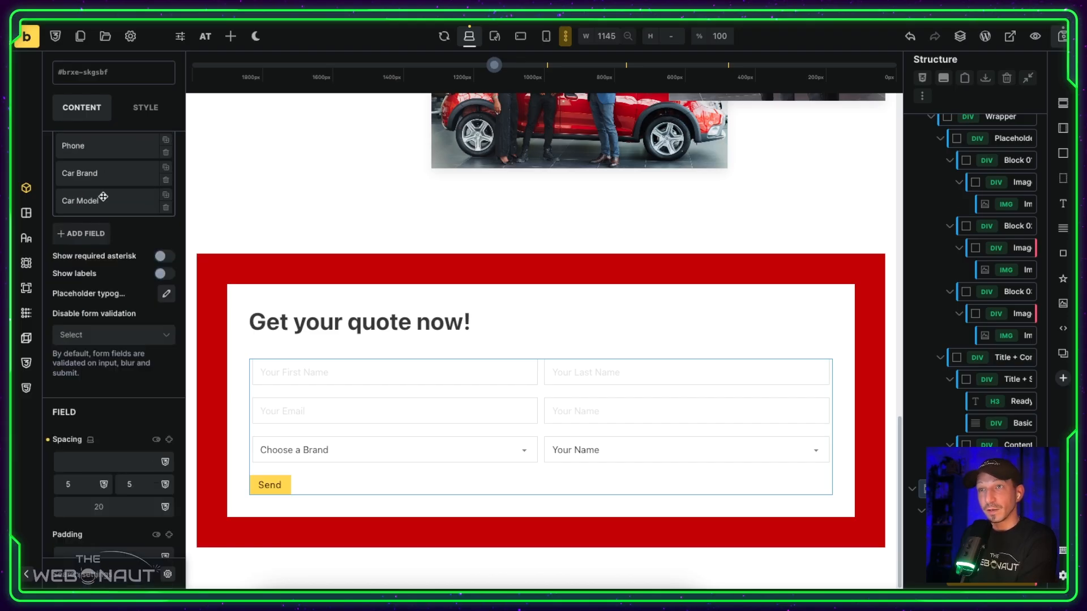
left_click(103, 197)
scroll(105, 323, "down", 3)
left_click(105, 354)
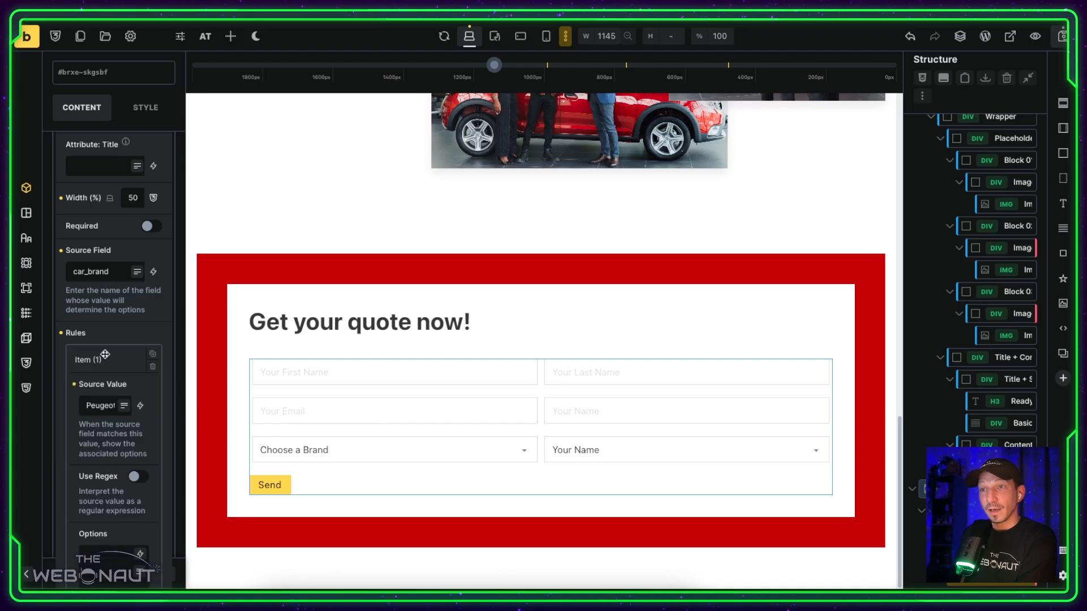
Step: Fill the Peugeot rule's options in label:value format with Select your model:0, 208:259, 308:299, 508:359, 2008:399 and 3005:459, one per line
scroll(109, 430, "down", 1)
left_click(99, 513)
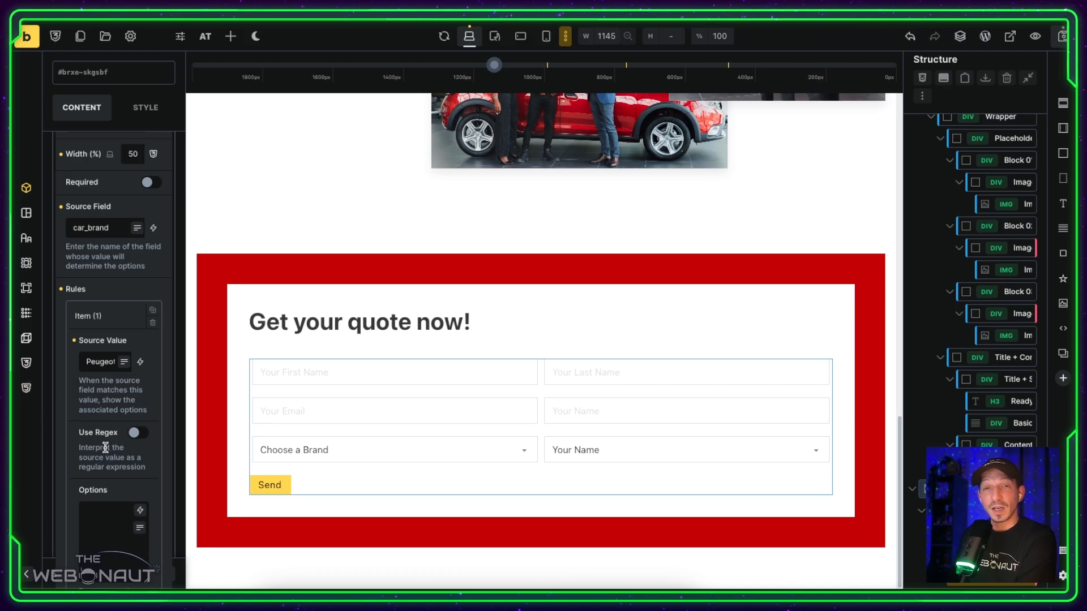
scroll(106, 447, "down", 5)
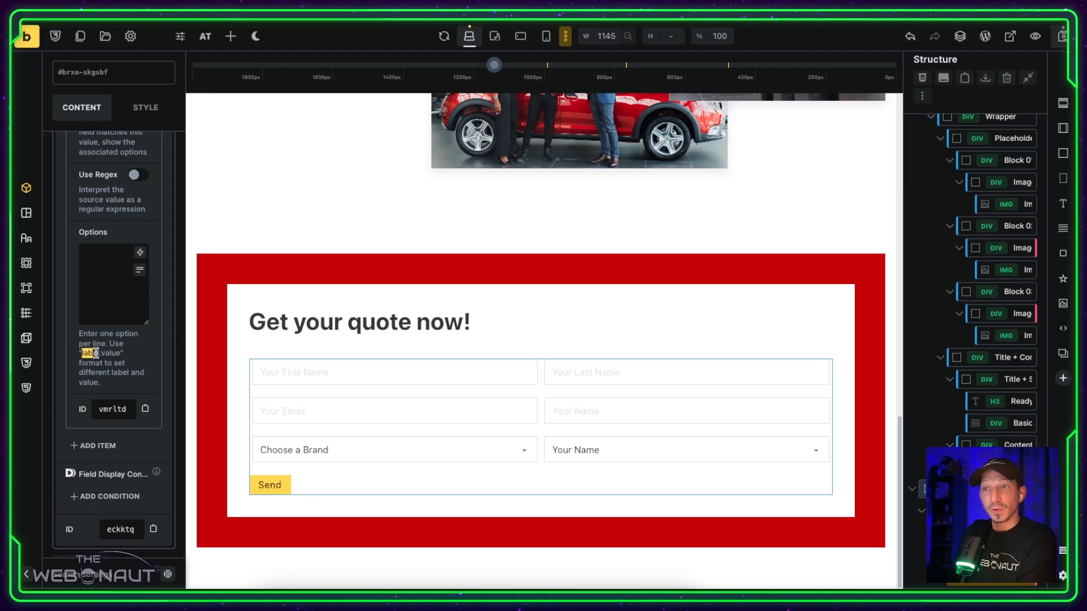
left_click_drag(103, 354, 120, 352)
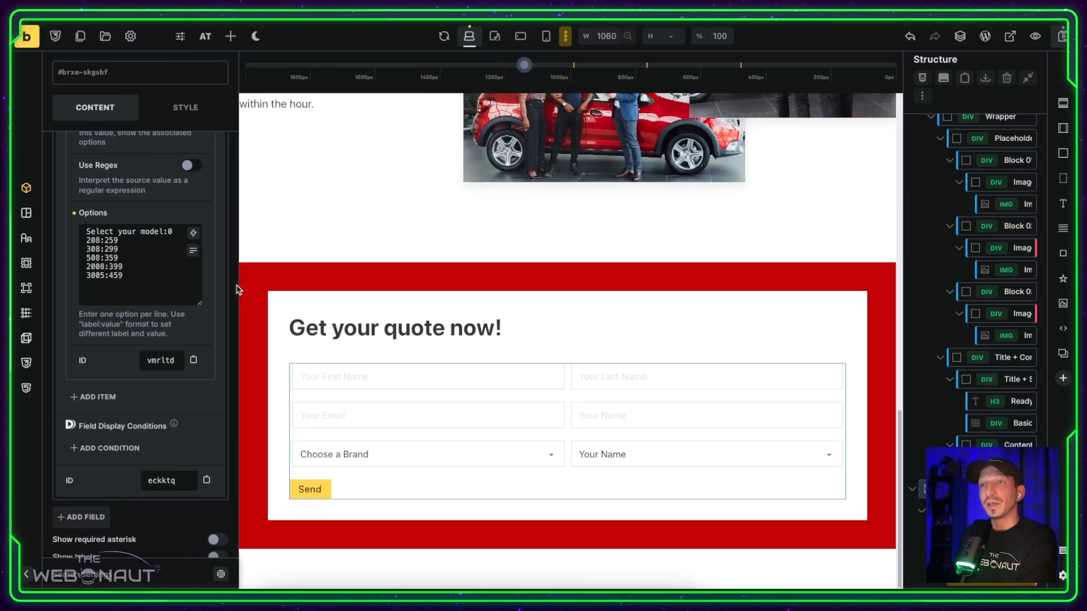
Step: Examine the label and value parts of the Peugeot rule's first option lines
left_click_drag(88, 231, 166, 232)
left_click(176, 232)
left_click(171, 236)
left_click_drag(86, 241, 95, 240)
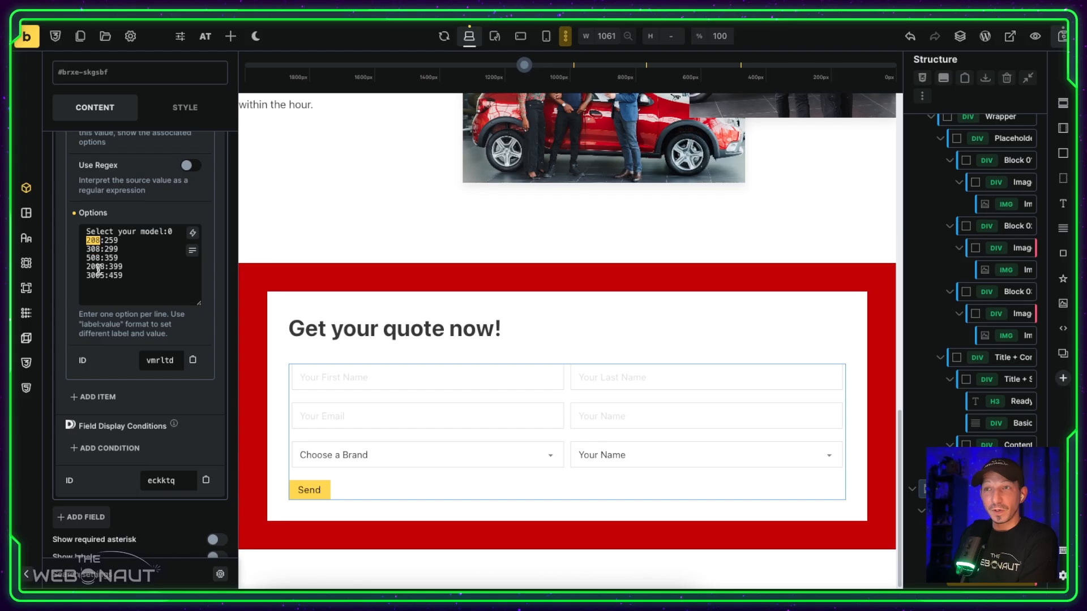
Step: Compare the 208:259 option with the label:value format hint, then collapse the Peugeot rule
double_click(100, 324)
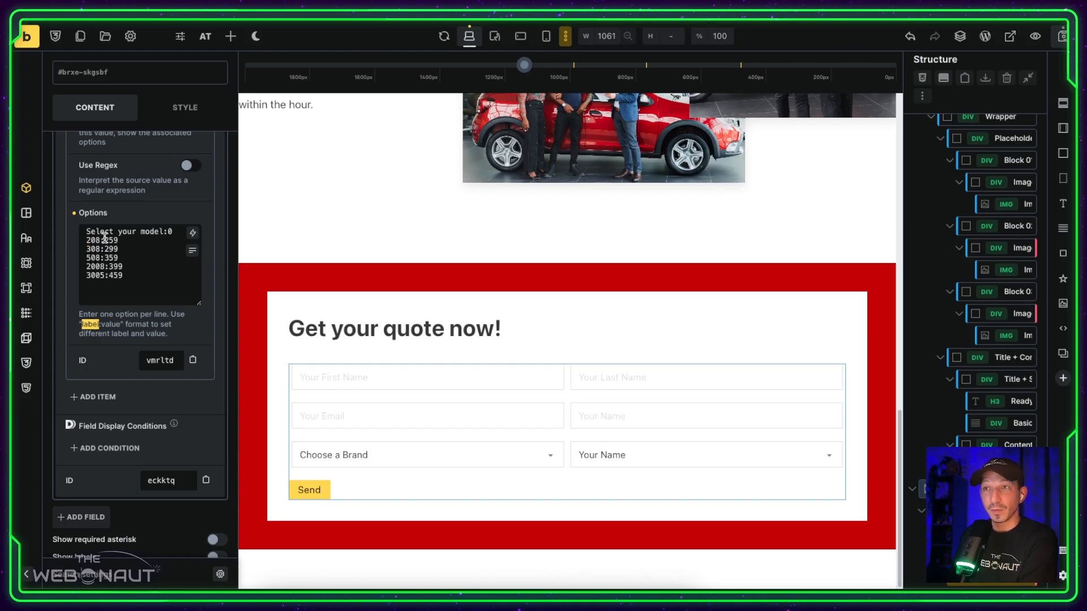
left_click_drag(104, 239, 117, 240)
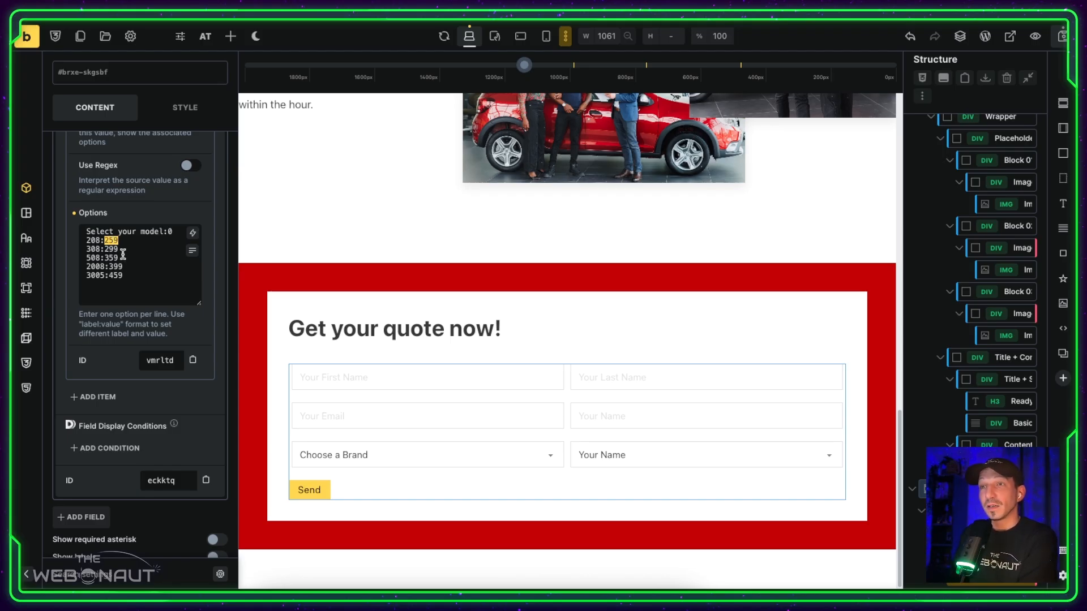
scroll(123, 255, "up", 5)
left_click(146, 327)
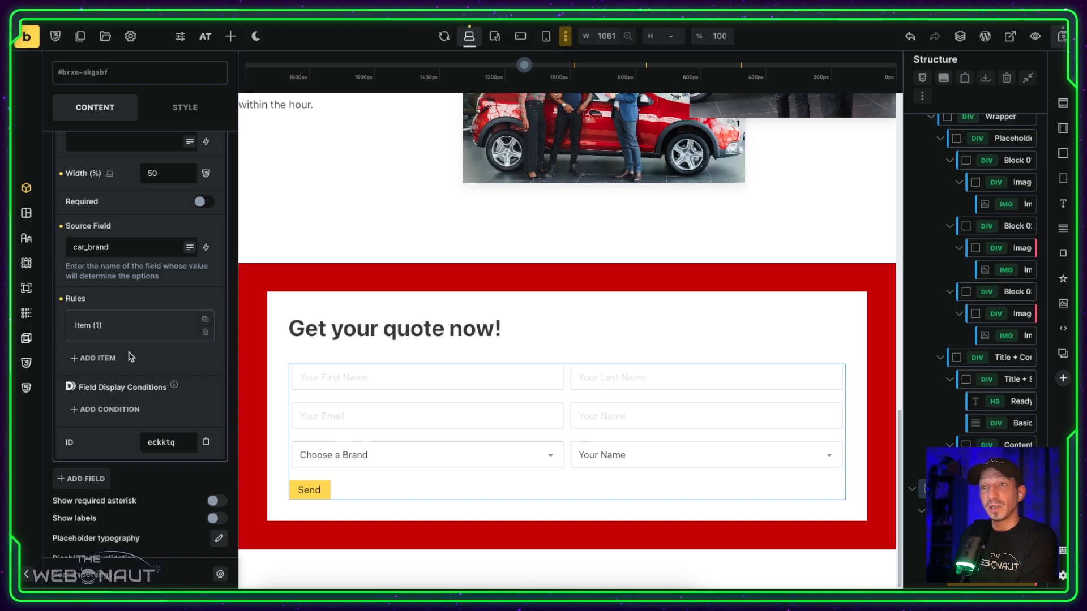
Step: Check the brand names listed in the Car Brand field's options, then collapse that field
scroll(130, 268, "up", 4)
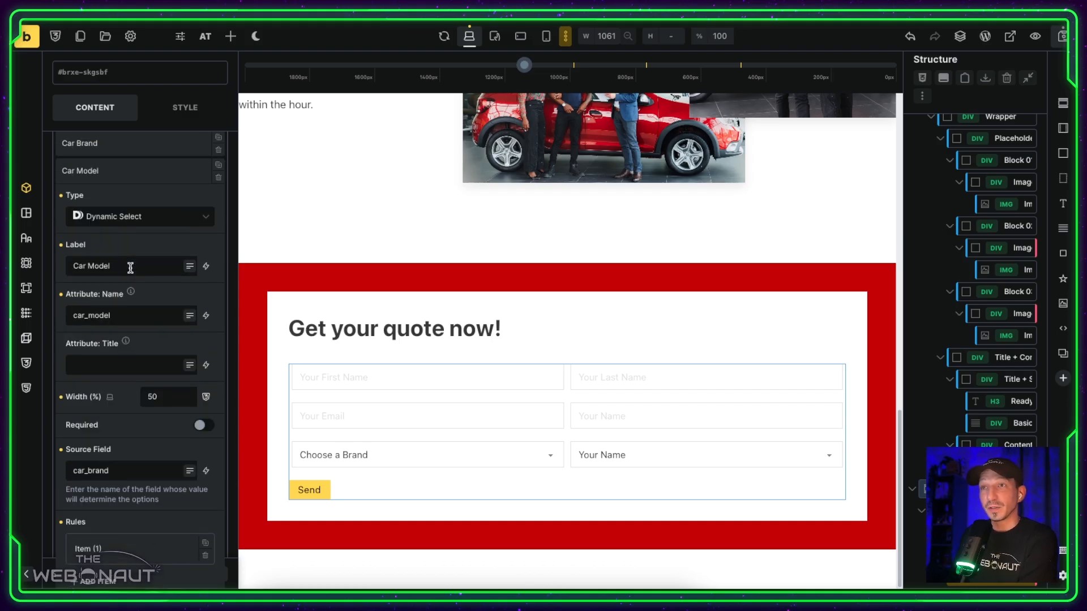
left_click(124, 171)
left_click(125, 146)
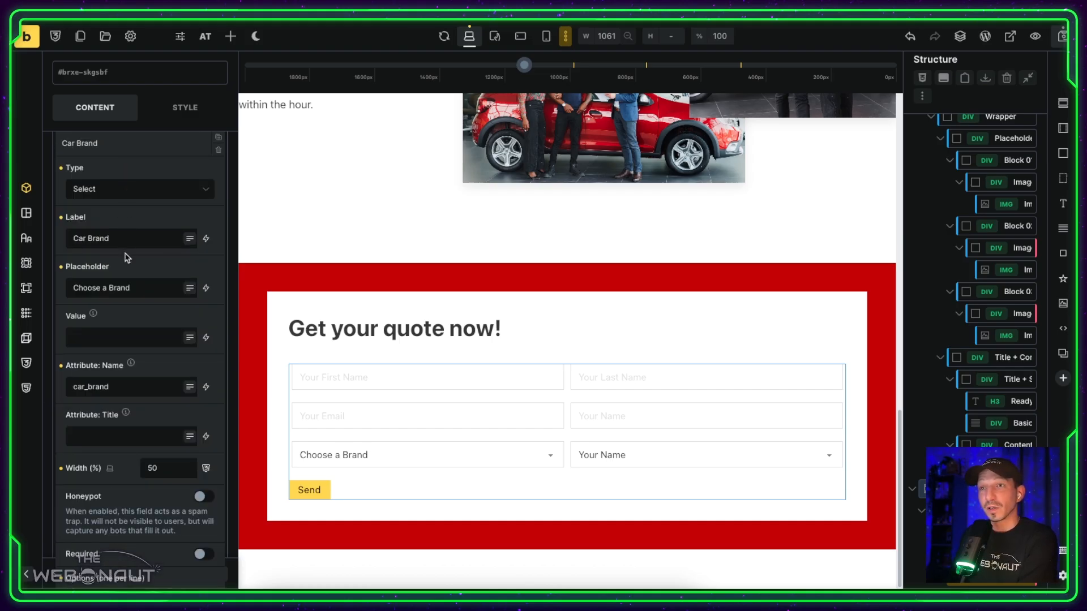
scroll(125, 258, "down", 2)
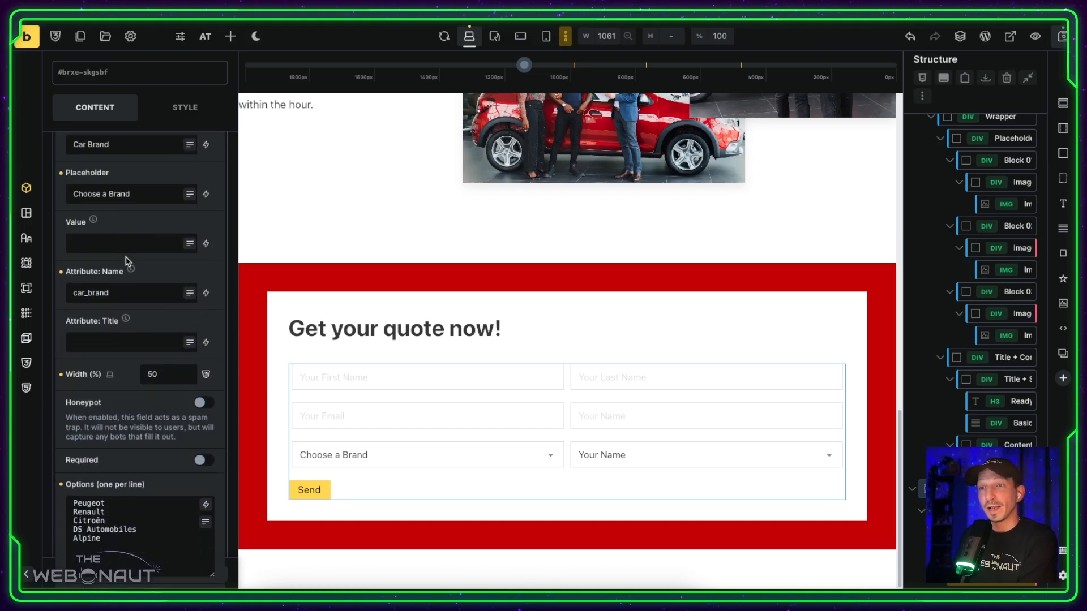
left_click(108, 509)
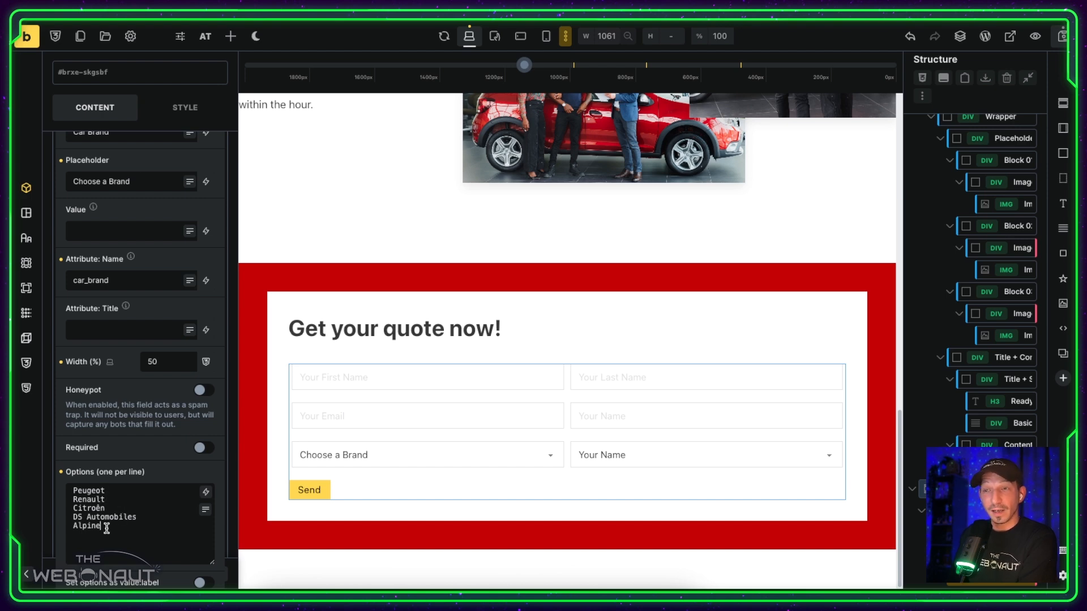
scroll(119, 386, "up", 5)
left_click(114, 337)
Step: Reopen the Car Model field and add a second rule with the source value Renault
left_click(121, 362)
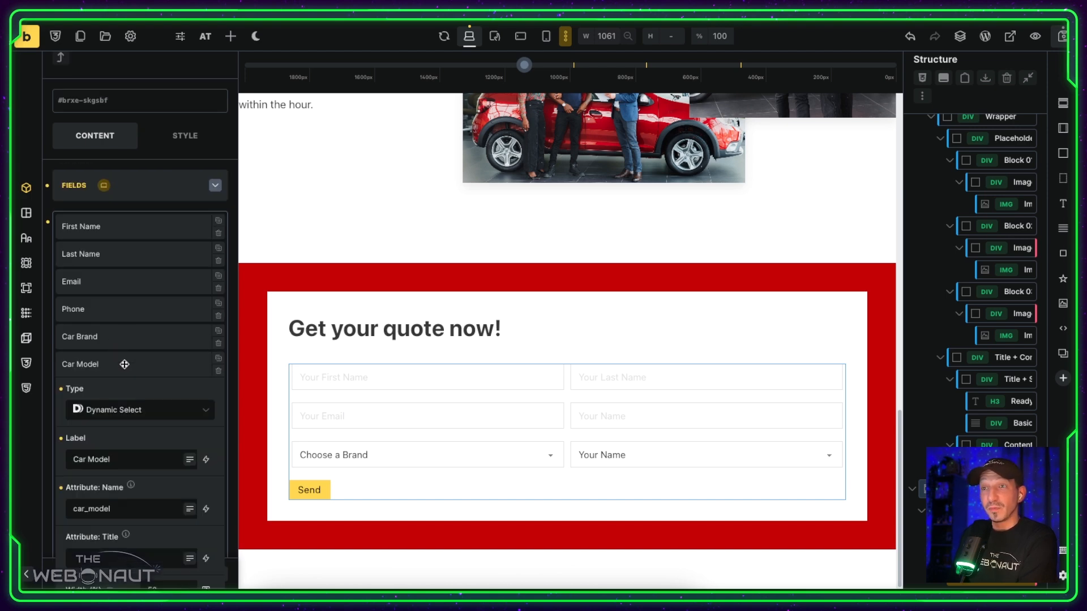
scroll(126, 361, "down", 1)
scroll(125, 362, "down", 5)
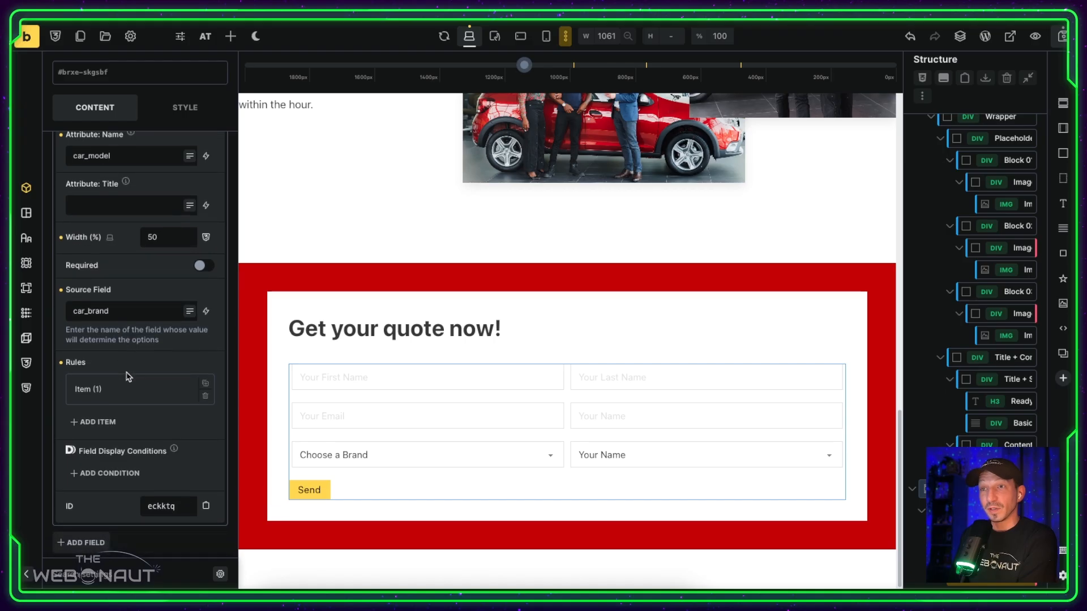
left_click(132, 383)
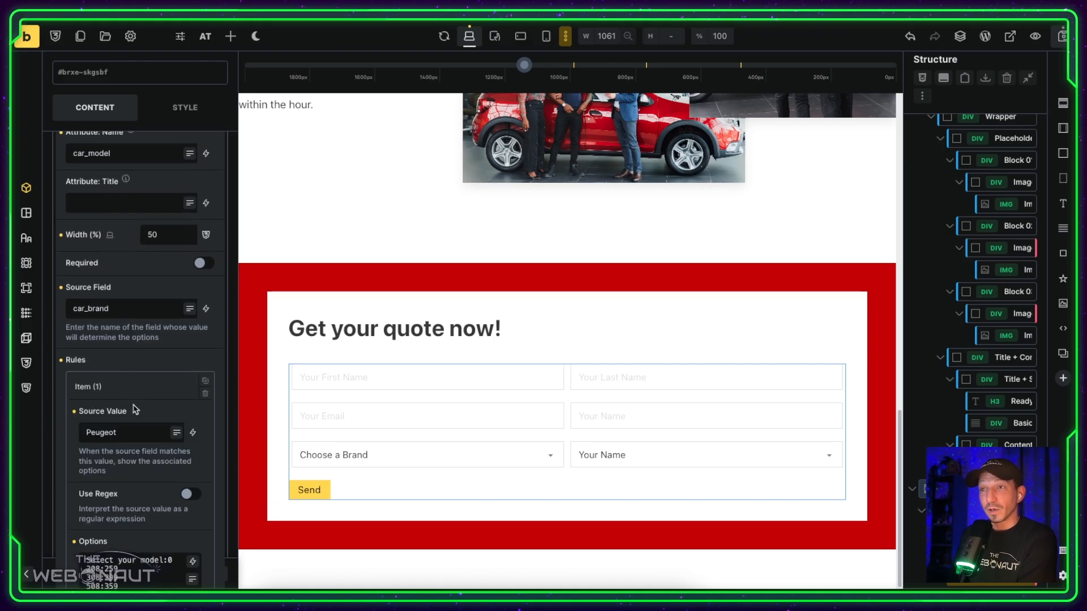
left_click(154, 385)
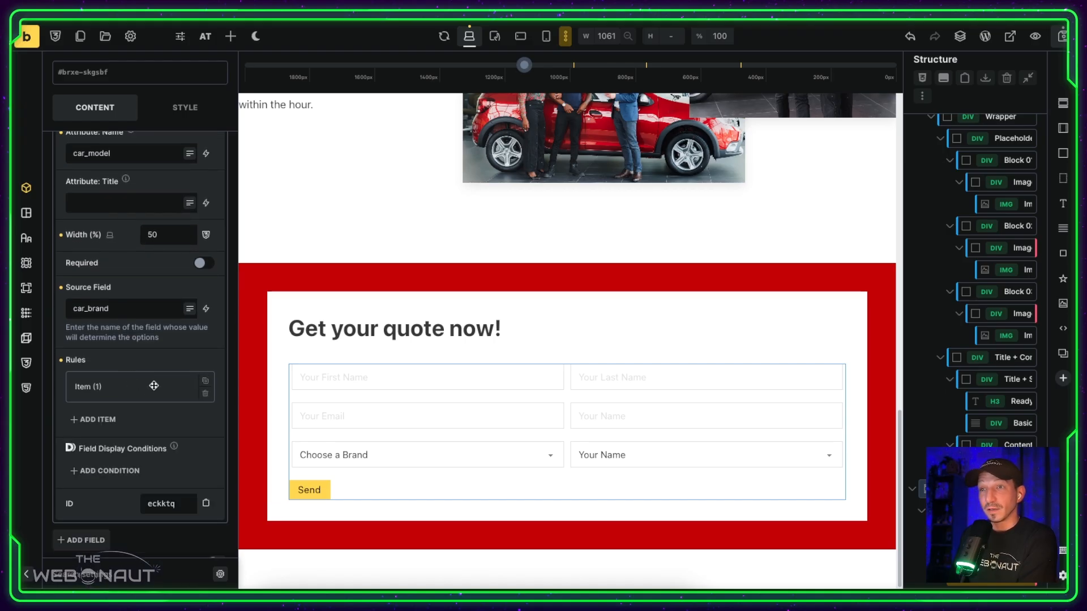
left_click(100, 419)
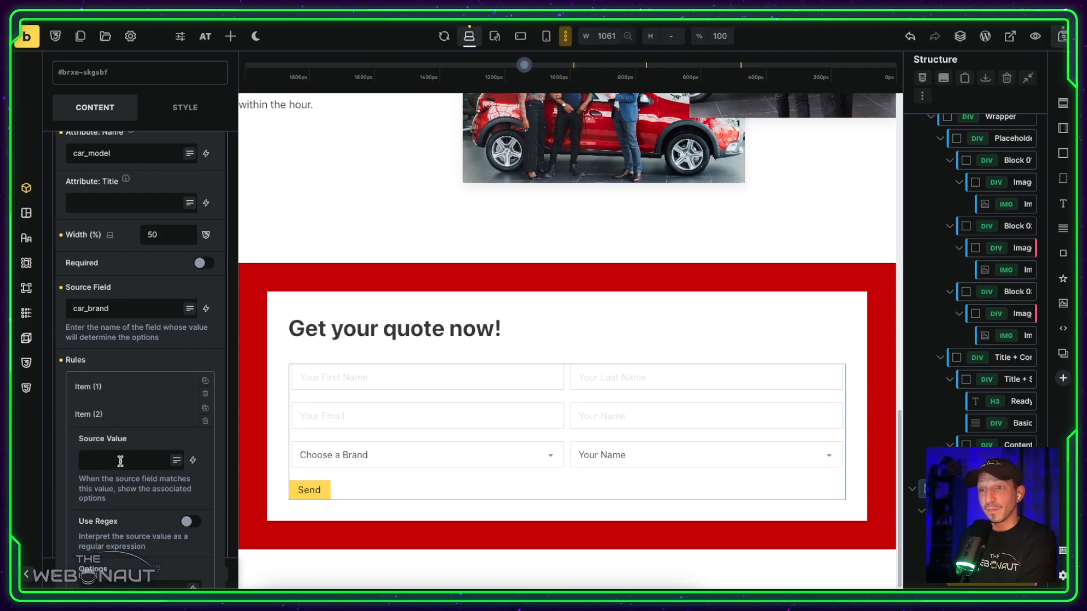
type("Rena")
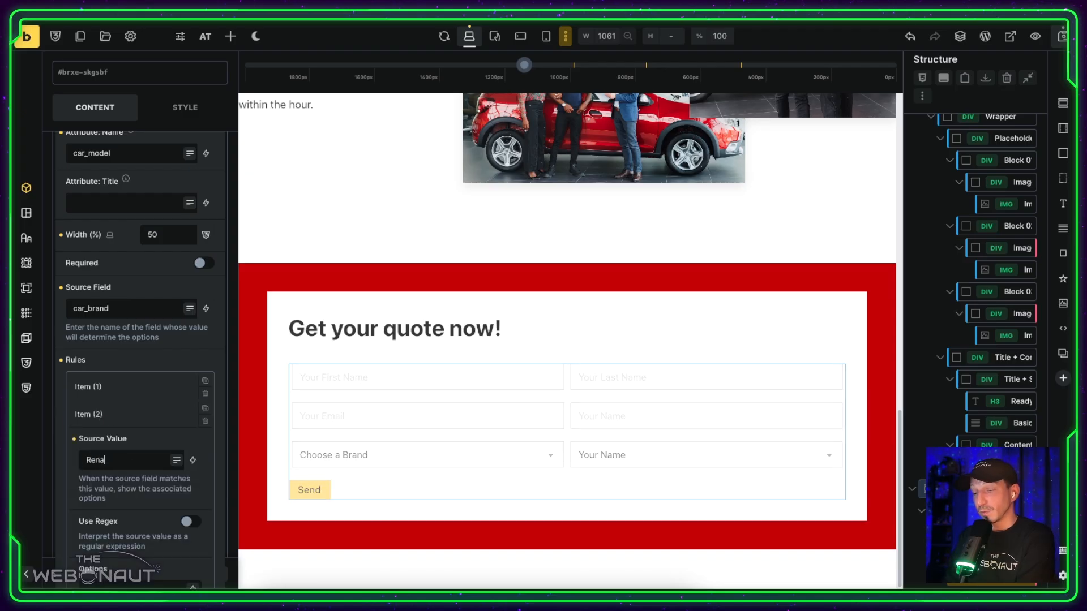
Step: Fill the Renault rule's options with Select your model:0, Clio:259, Megane:299, Captur:359, Austral:399 and Scenic:459, one per line, and collapse the rule
scroll(147, 458, "down", 3)
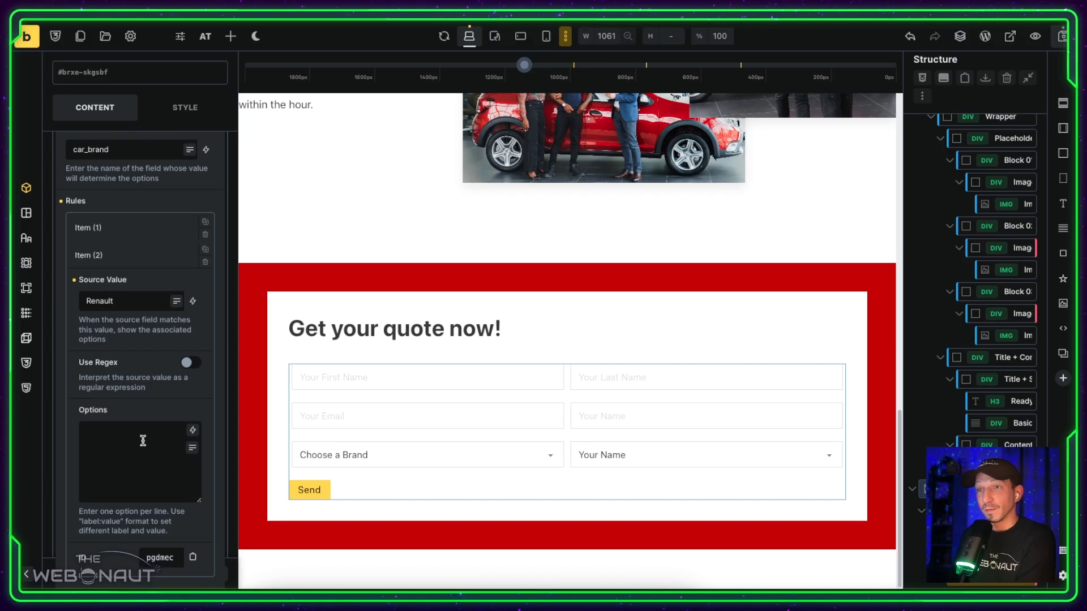
left_click(143, 440)
type("Select your model:0 Clio:250 Megane:299 Captur:359 Austral:399 Scenic:459")
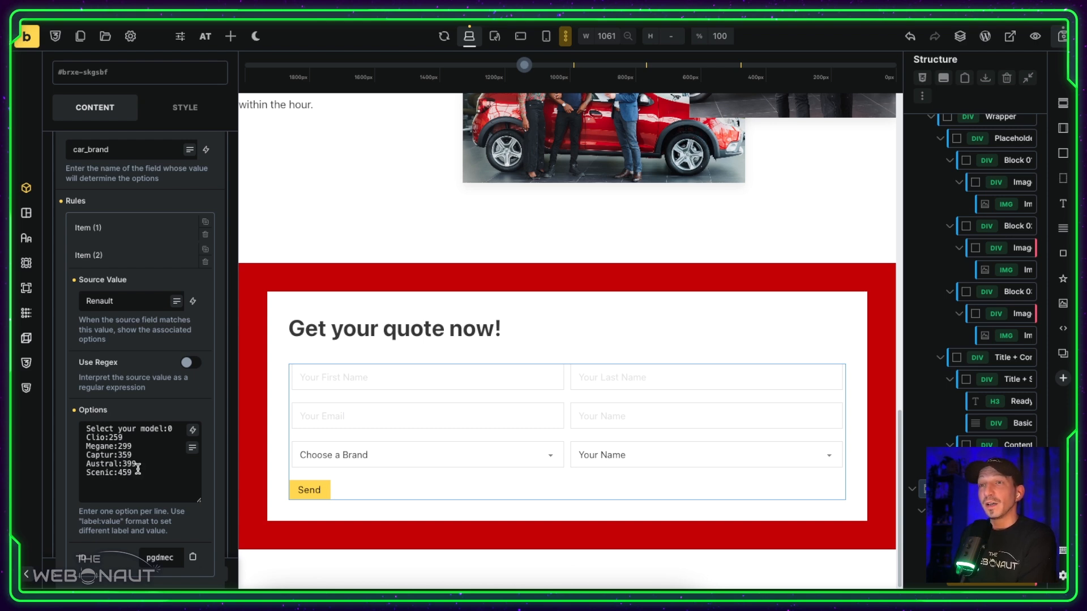
left_click(128, 258)
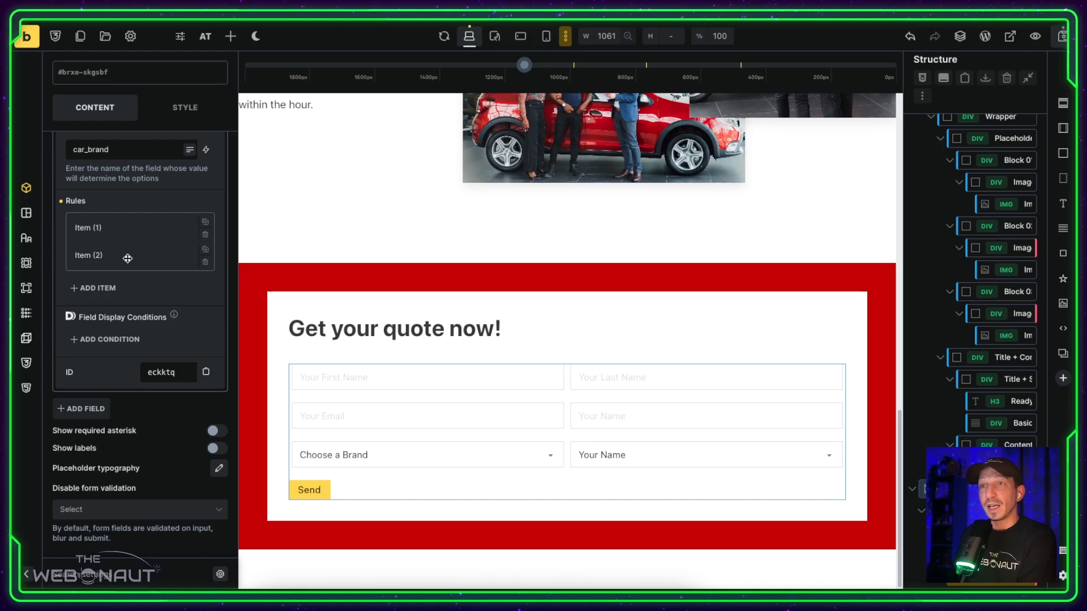
Step: Examine the source values and options of the Car Model rules for Citroën, DS Automobiles and Alpine
scroll(131, 262, "up", 1)
scroll(132, 261, "up", 7)
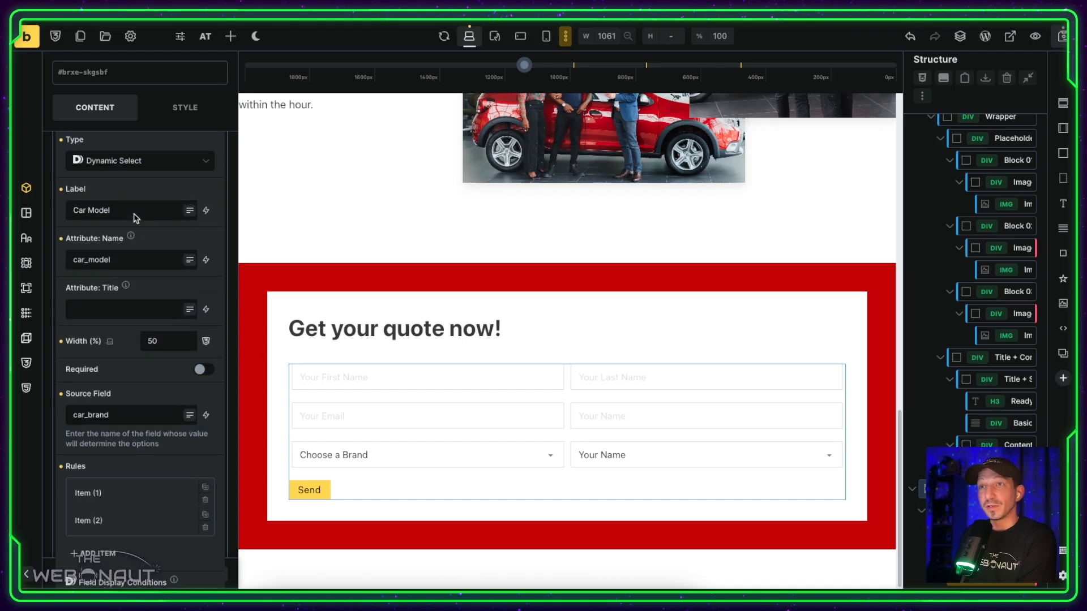
scroll(136, 227, "down", 2)
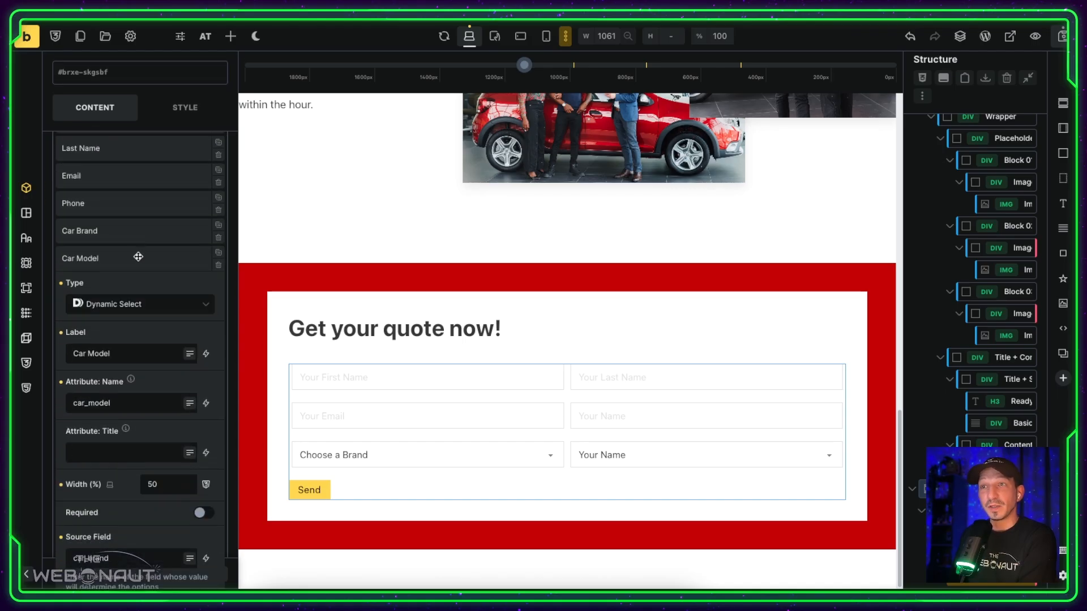
scroll(138, 257, "down", 8)
left_click(142, 314)
scroll(136, 329, "down", 3)
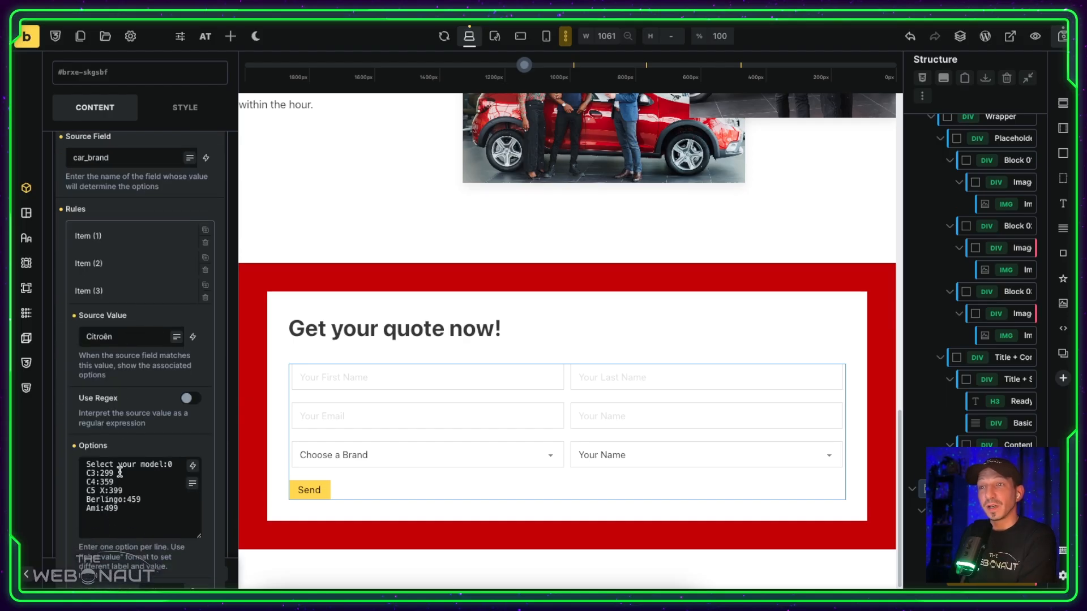
left_click(120, 269)
left_click(120, 294)
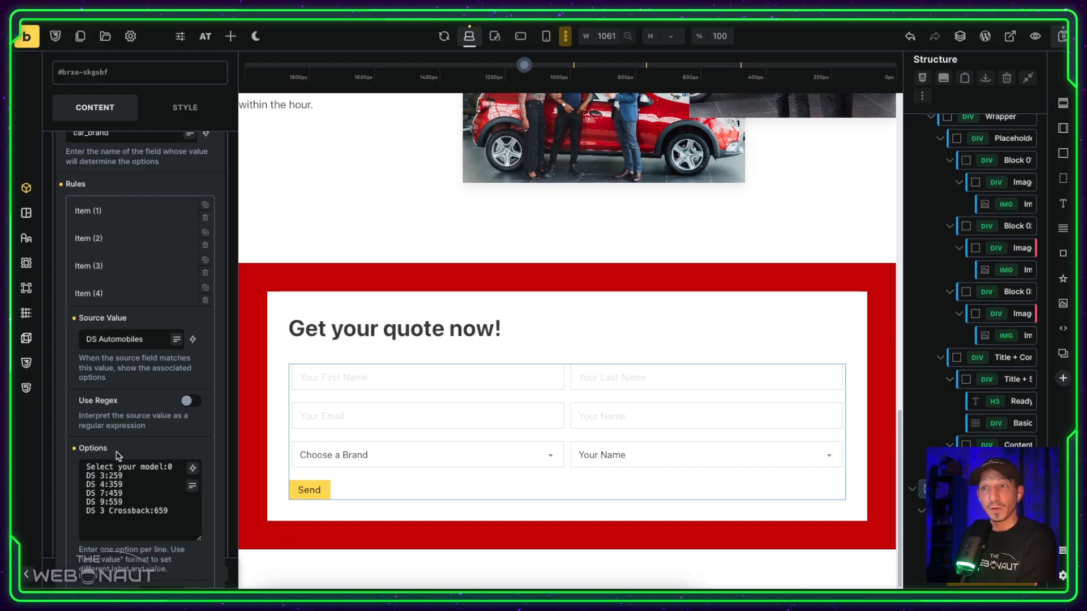
left_click(143, 298)
left_click(126, 323)
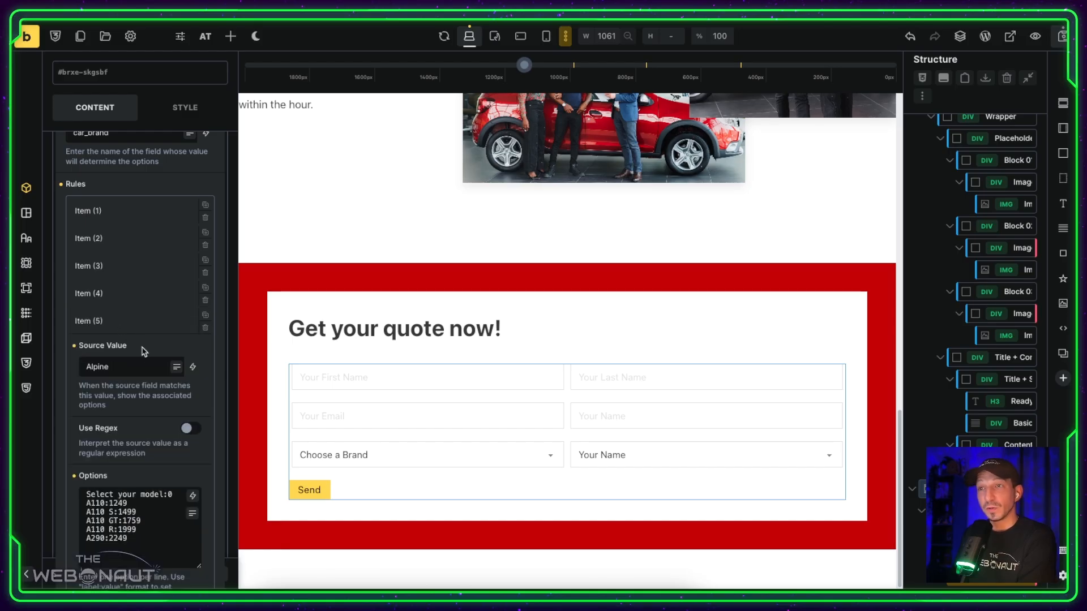
left_click(137, 322)
Step: Add a new form field after Car Model and set its type to Label Mirror
scroll(129, 259, "up", 6)
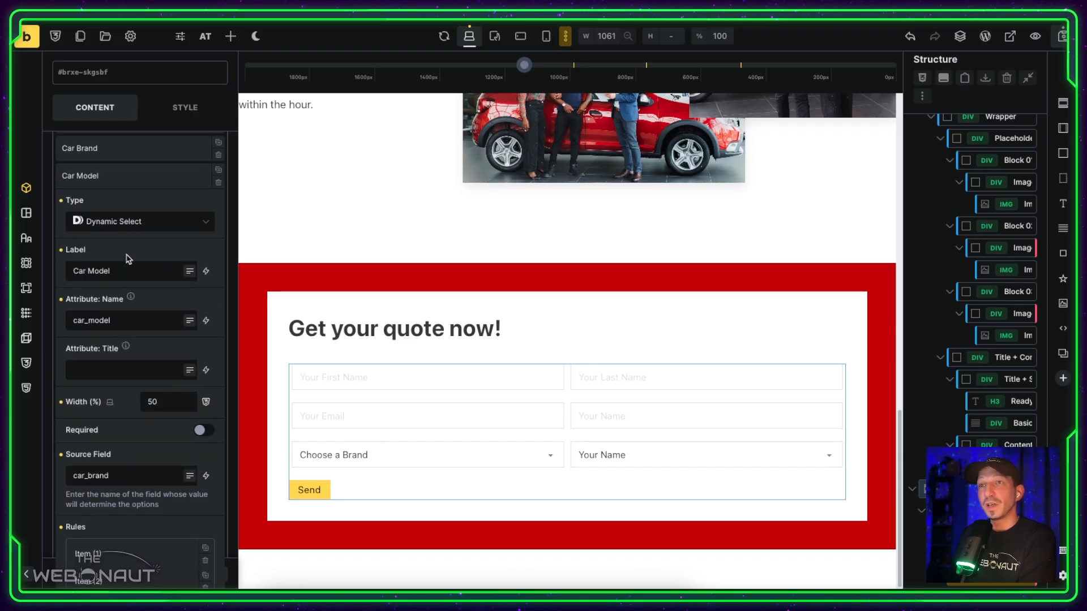
scroll(129, 259, "up", 1)
left_click(120, 195)
left_click(87, 229)
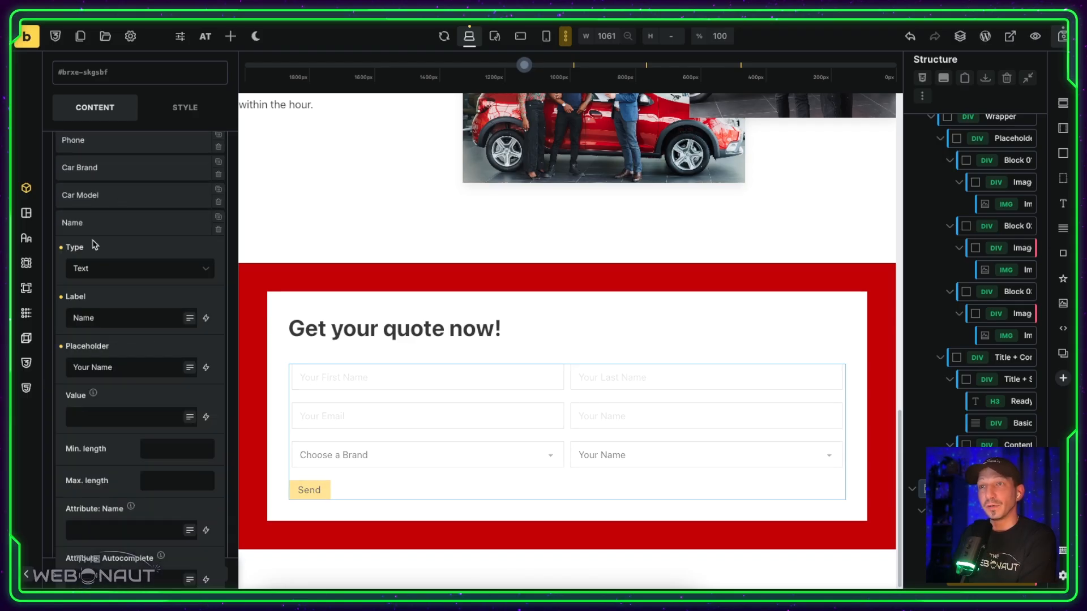
left_click(114, 269)
scroll(121, 376, "down", 5)
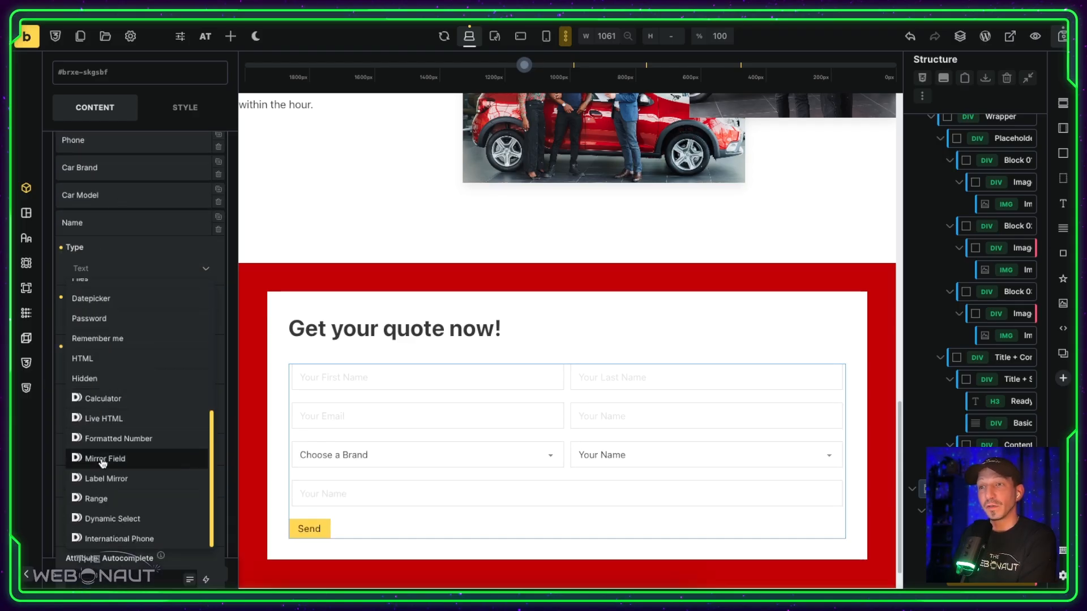
left_click(103, 479)
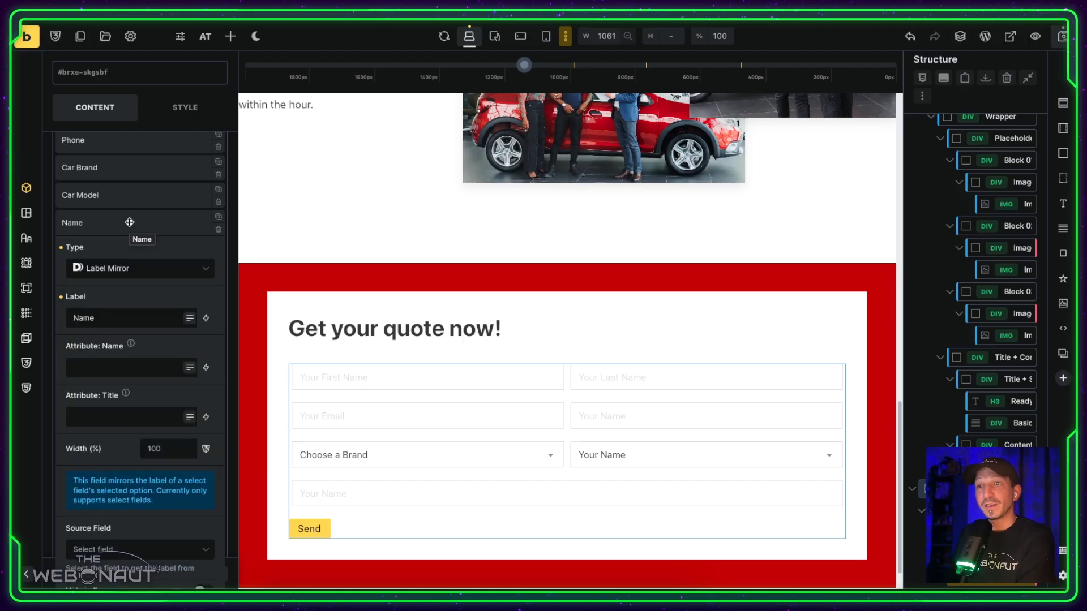
Step: Examine which parts of the Peugeot rule's 208 and 308 options are label and value, then collapse the Car Model field
left_click(131, 193)
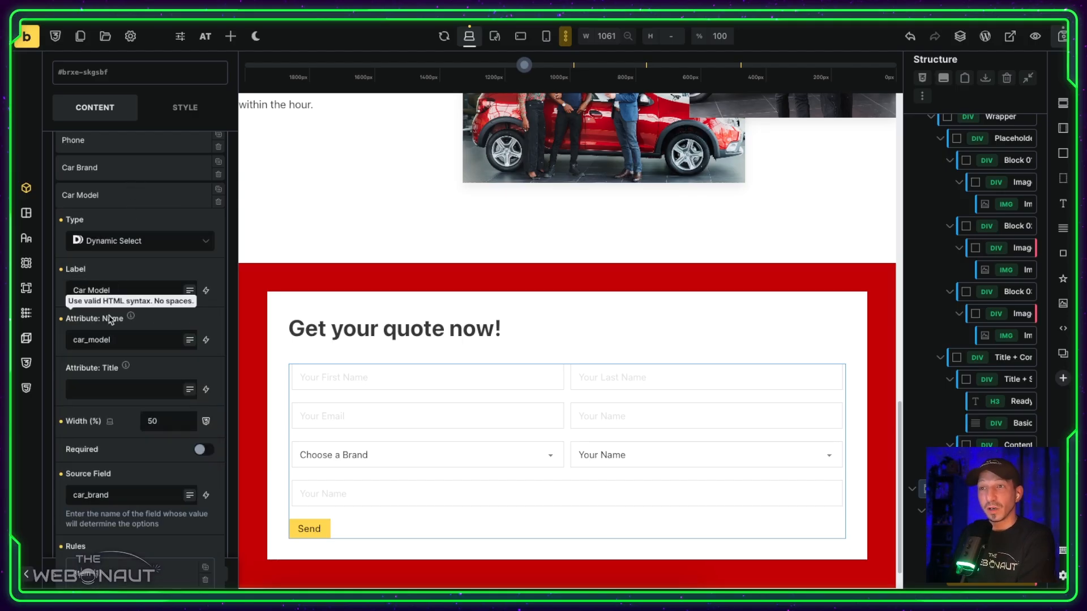
scroll(111, 323, "down", 4)
left_click(126, 378)
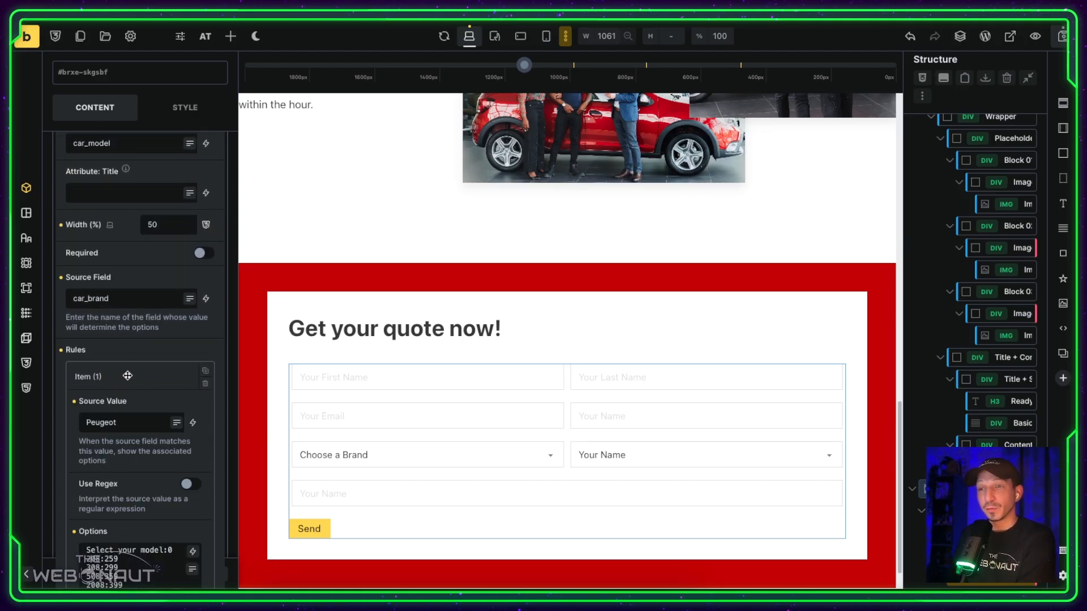
scroll(127, 376, "down", 3)
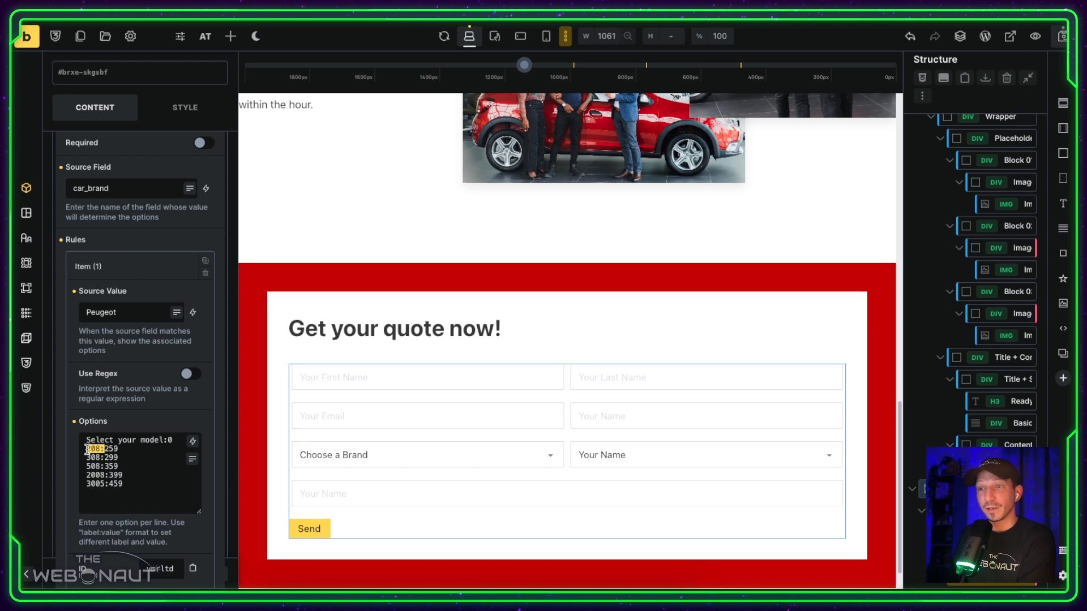
scroll(123, 395, "down", 3)
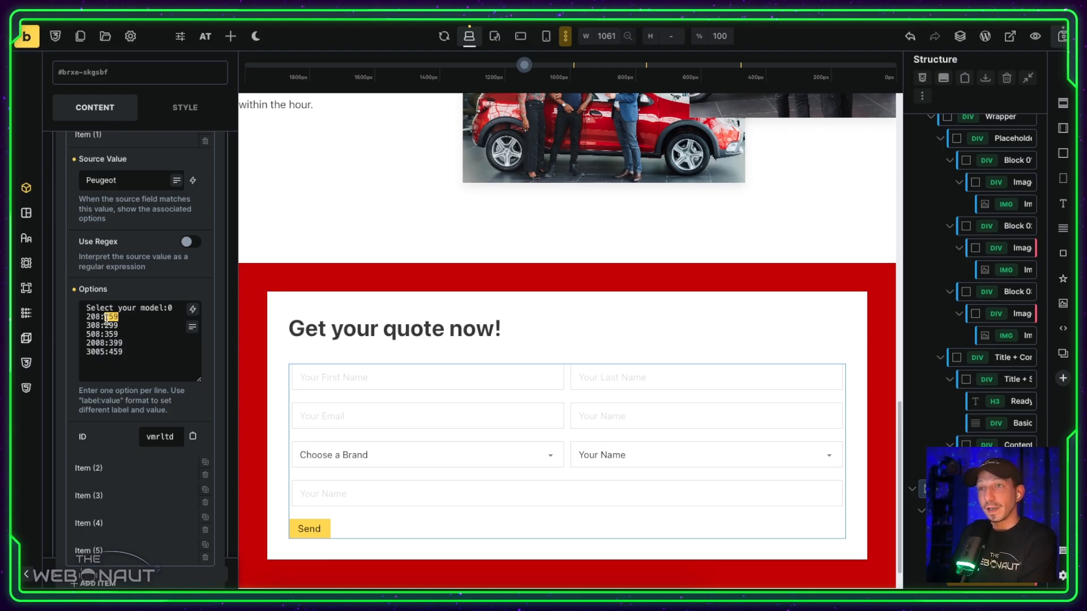
left_click_drag(100, 317, 87, 325)
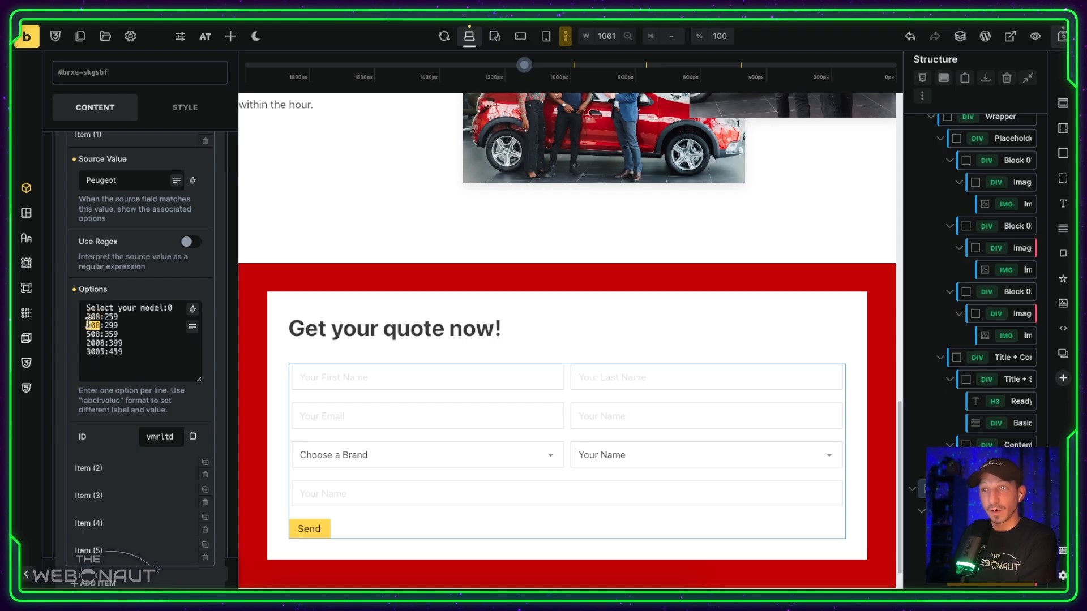
scroll(103, 326, "up", 4)
scroll(136, 261, "up", 6)
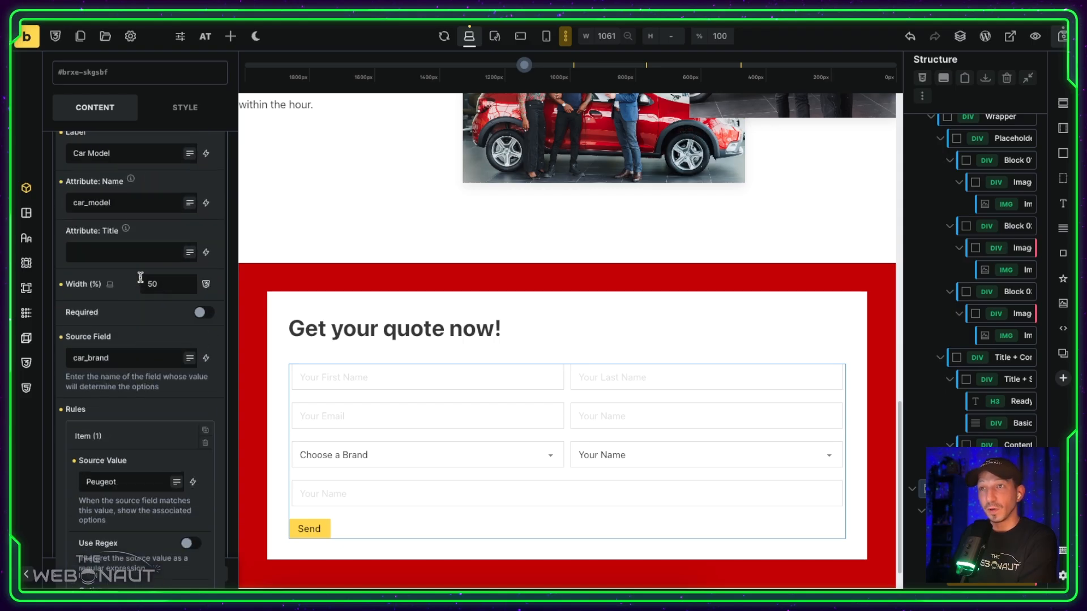
scroll(138, 266, "up", 1)
left_click(142, 304)
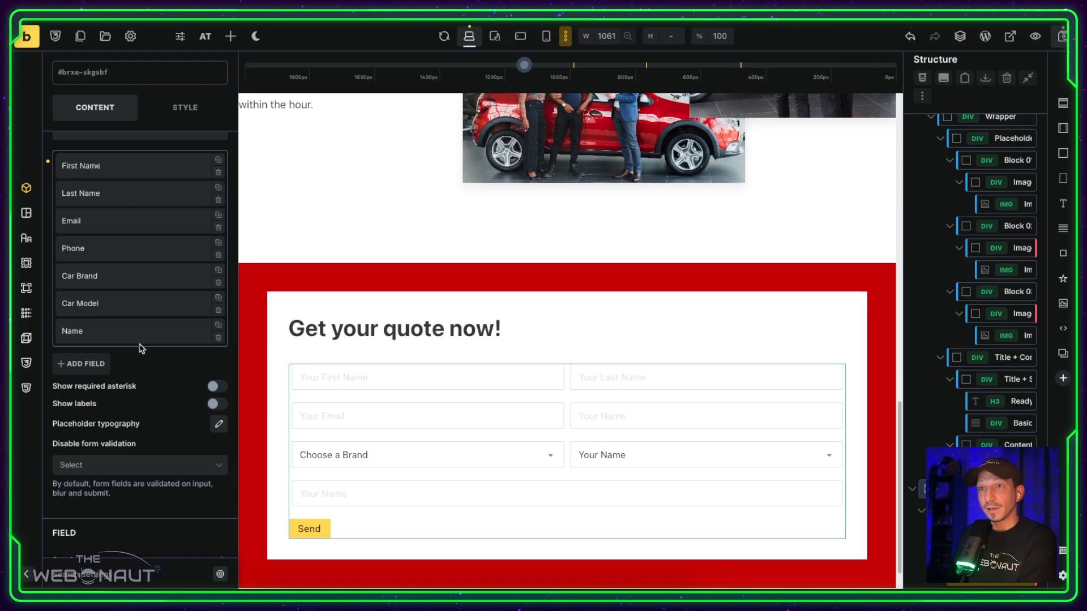
Step: Label the new Label Mirror field "Label Mirror Car Model" and set its name attribute to mirror
left_click(138, 334)
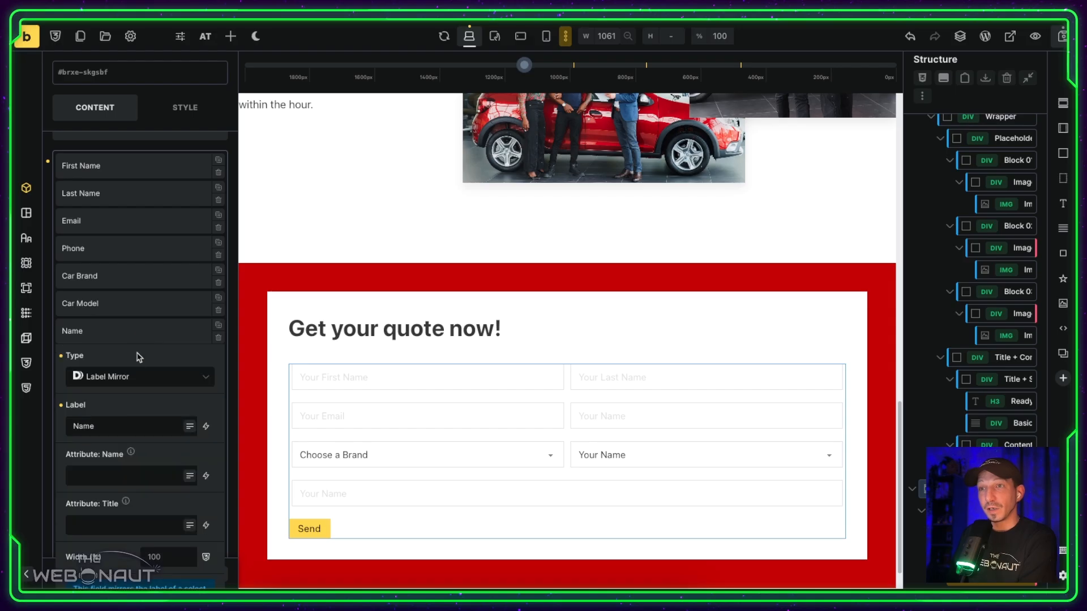
double_click(126, 424)
type("L")
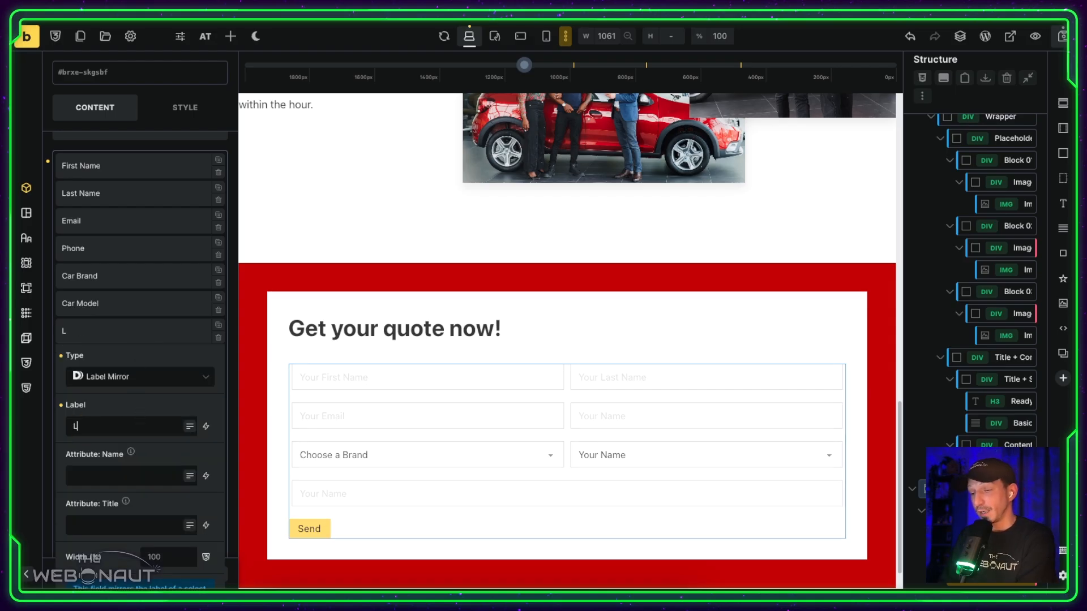
type("abel Mirror Car Model")
key("Tab")
type("mirror")
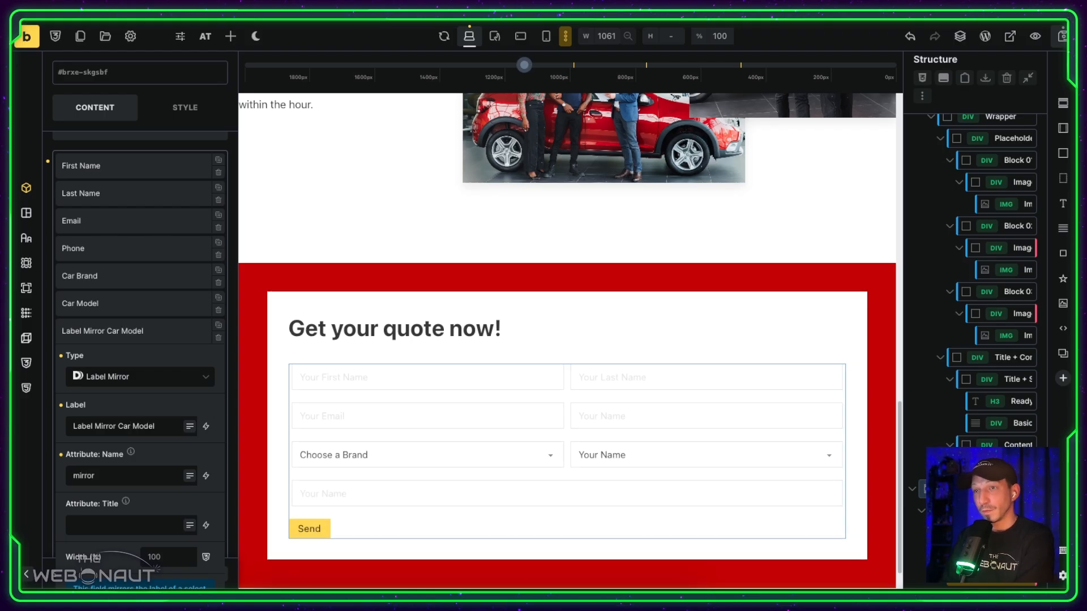
Step: Complete the Label Mirror field's name attribute as mirror_car_model and set its source field to Car Model
scroll(125, 456, "down", 3)
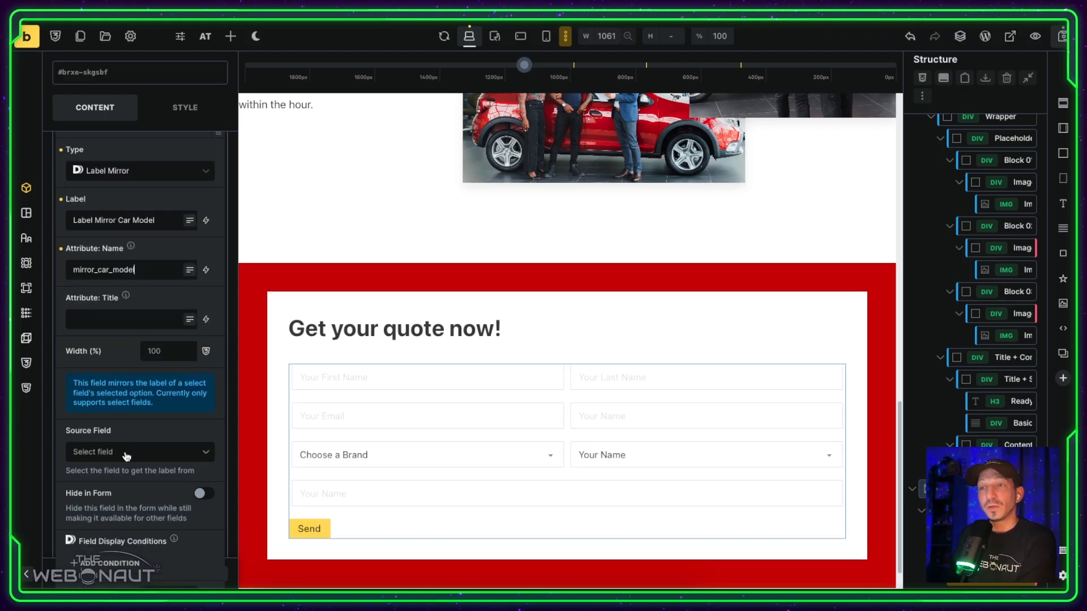
left_click(125, 457)
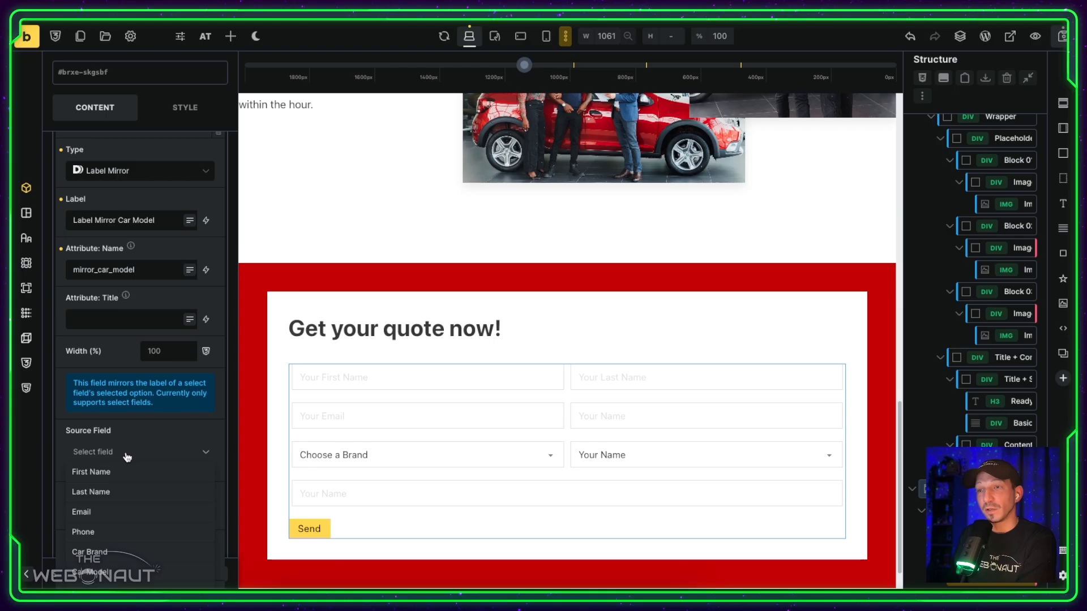
scroll(124, 455, "down", 1)
left_click(128, 490)
scroll(204, 344, "down", 1)
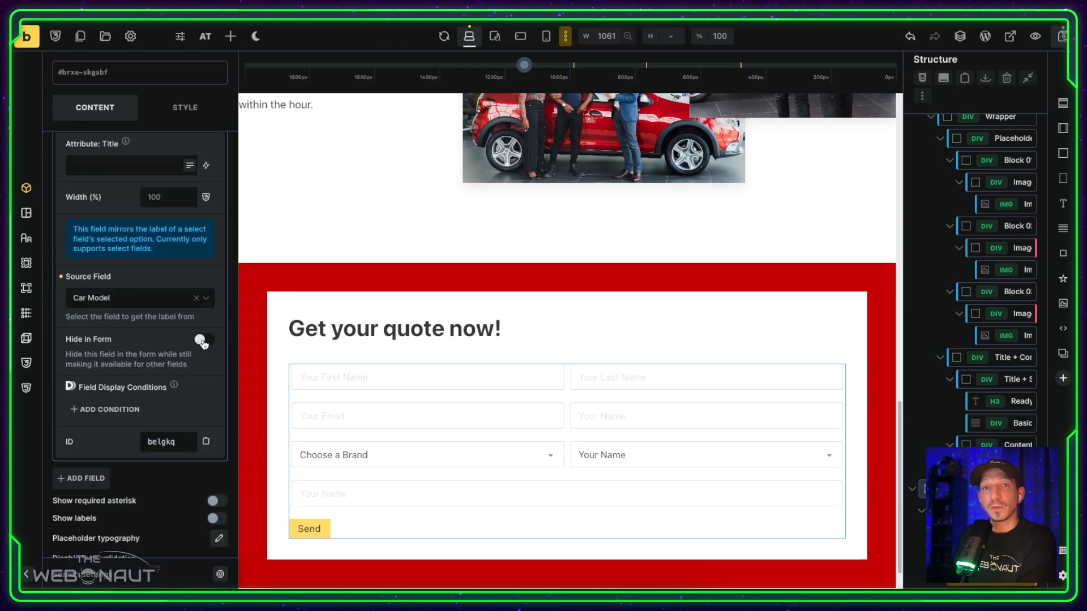
Step: Hide the Label Mirror Car Model field in the form, collapse its settings and save the page
left_click(202, 341)
scroll(170, 331, "up", 6)
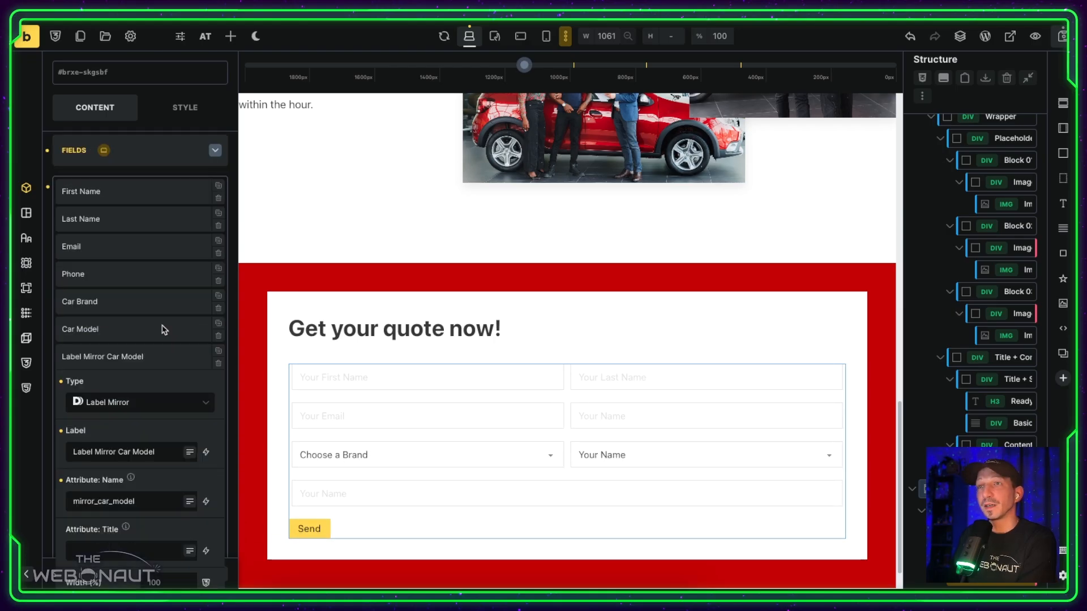
left_click(147, 361)
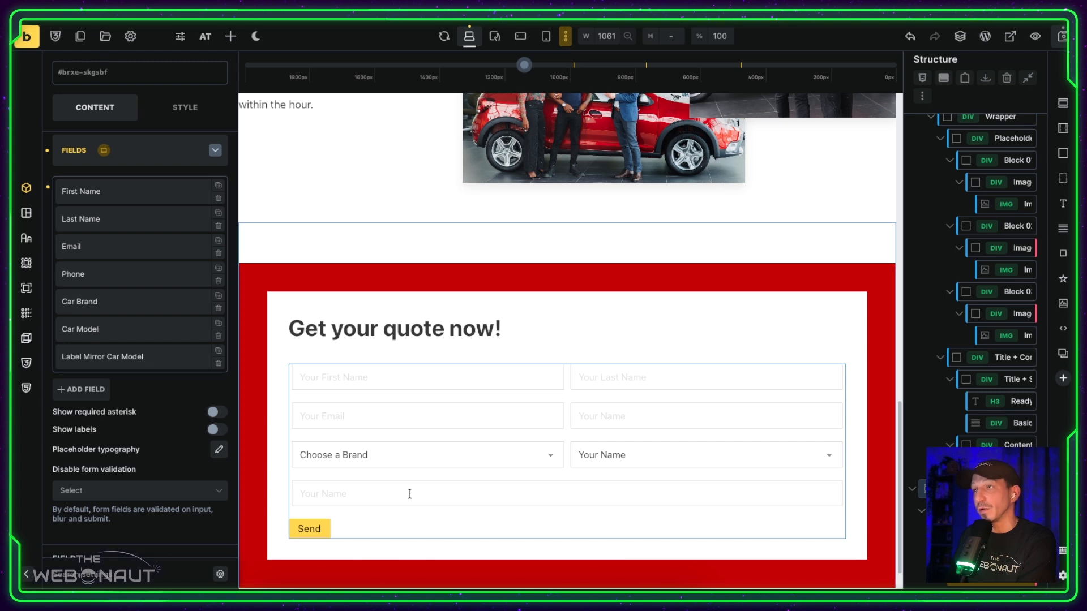
left_click(1063, 37)
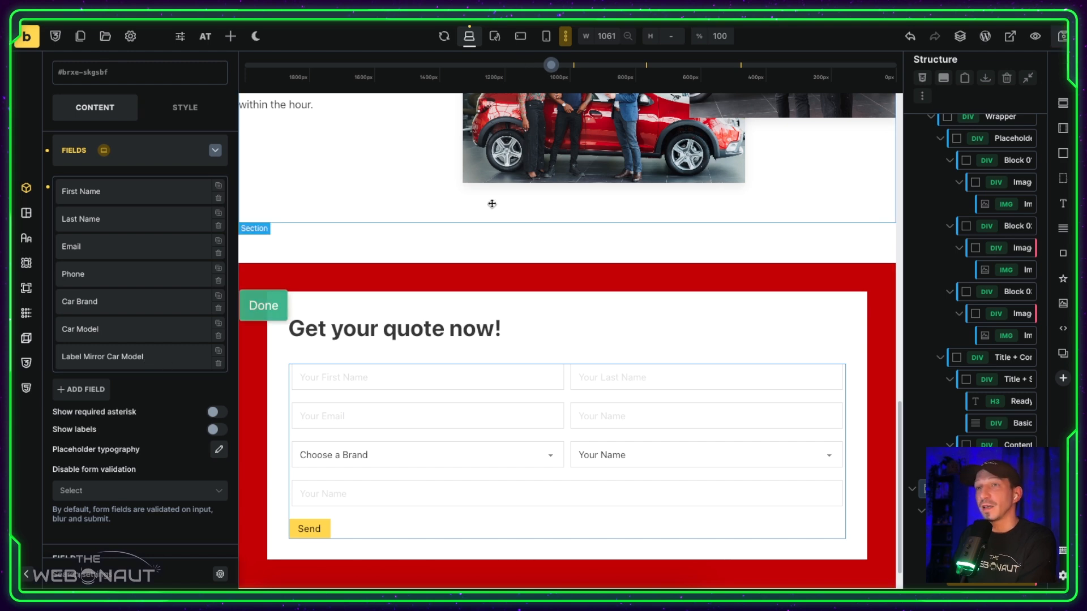
Step: Add a new form field after Label Mirror Car Model and set its type to Radio
left_click(95, 394)
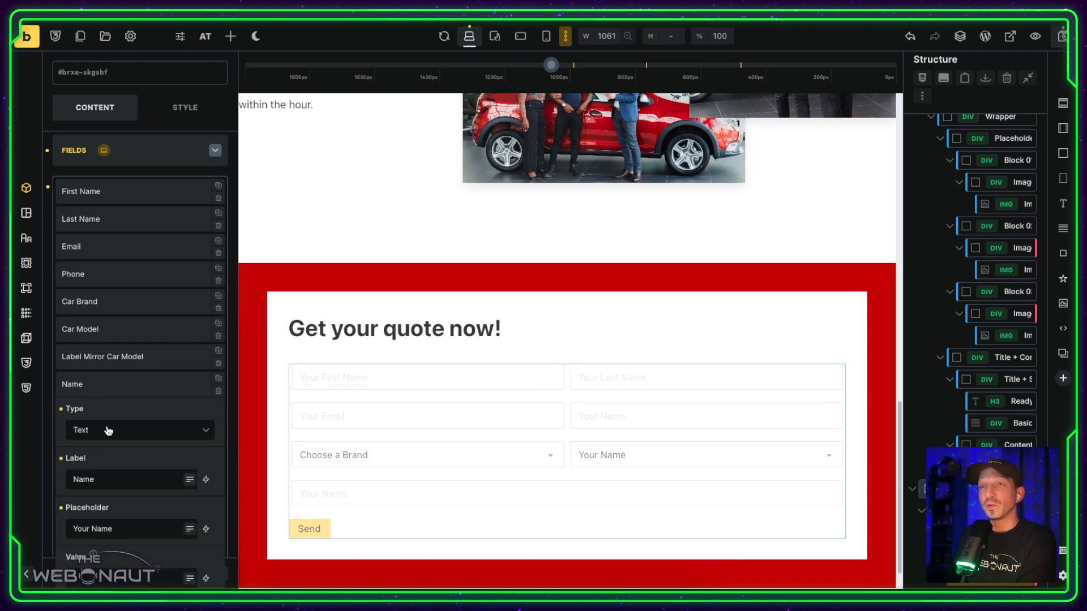
left_click(109, 430)
scroll(116, 528, "down", 5)
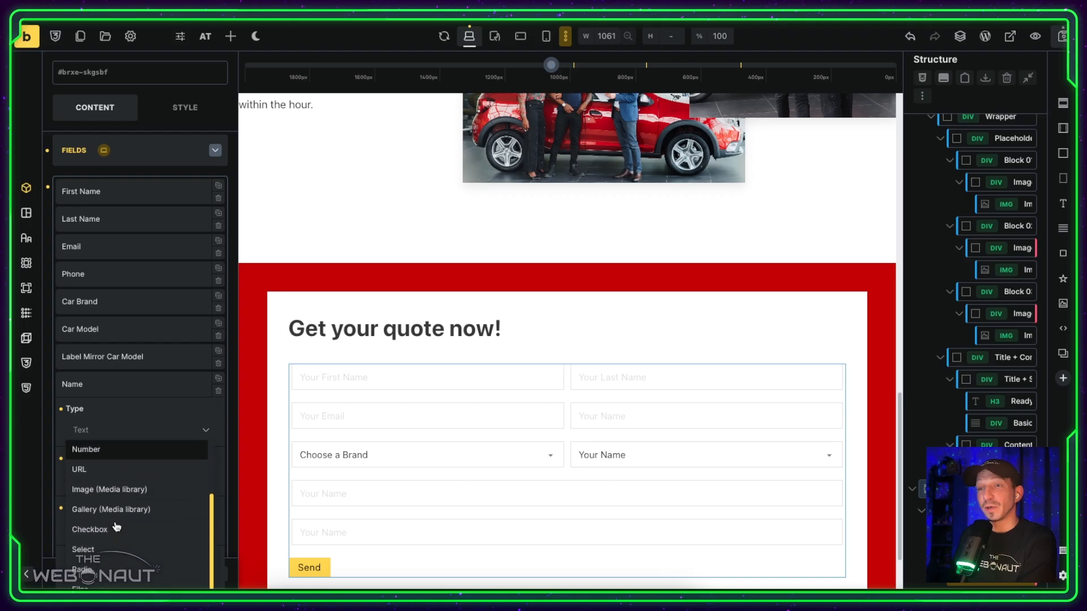
left_click(128, 579)
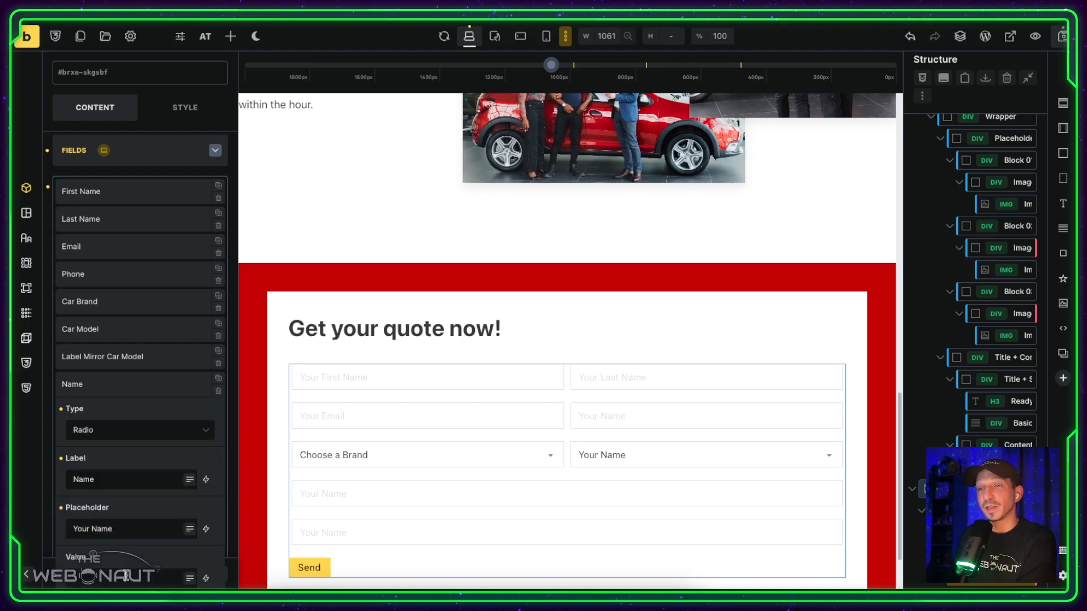
Step: Label the new radio field "Choose a Color"
double_click(117, 481)
type("Choose a")
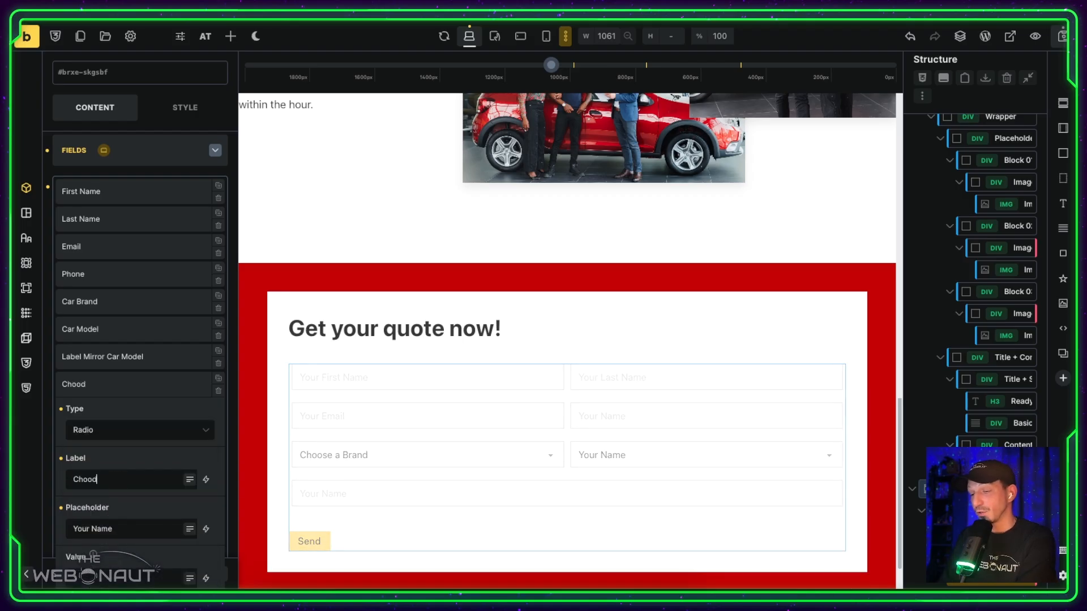
type(" Color")
key("Tab")
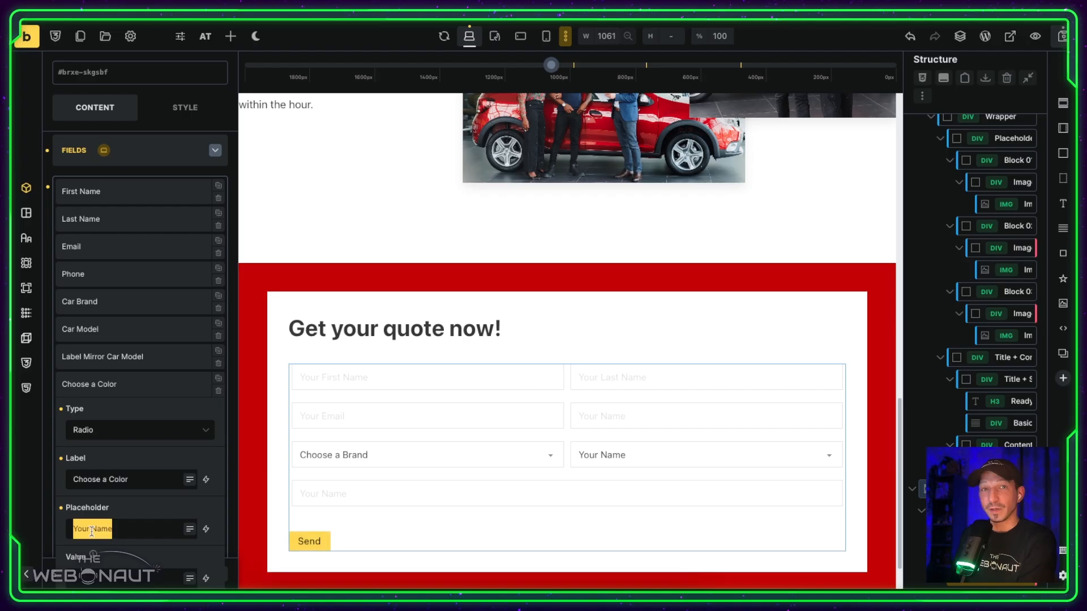
Step: Set the radio field's label to "Color" and its placeholder to "Choose a color"
left_click(131, 450)
triple_click(134, 482)
type("Color")
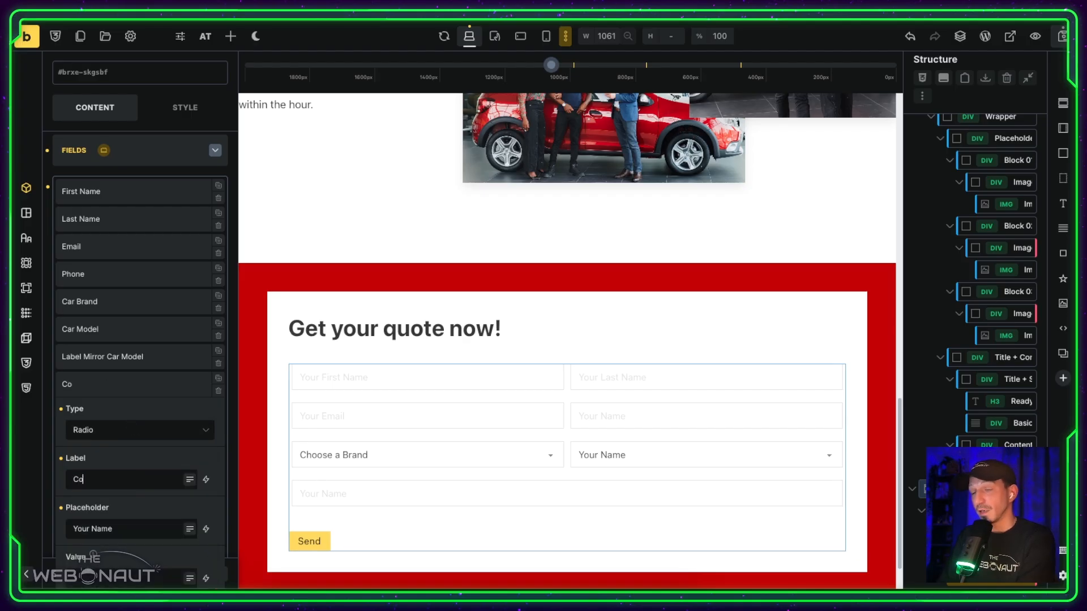
triple_click(91, 528)
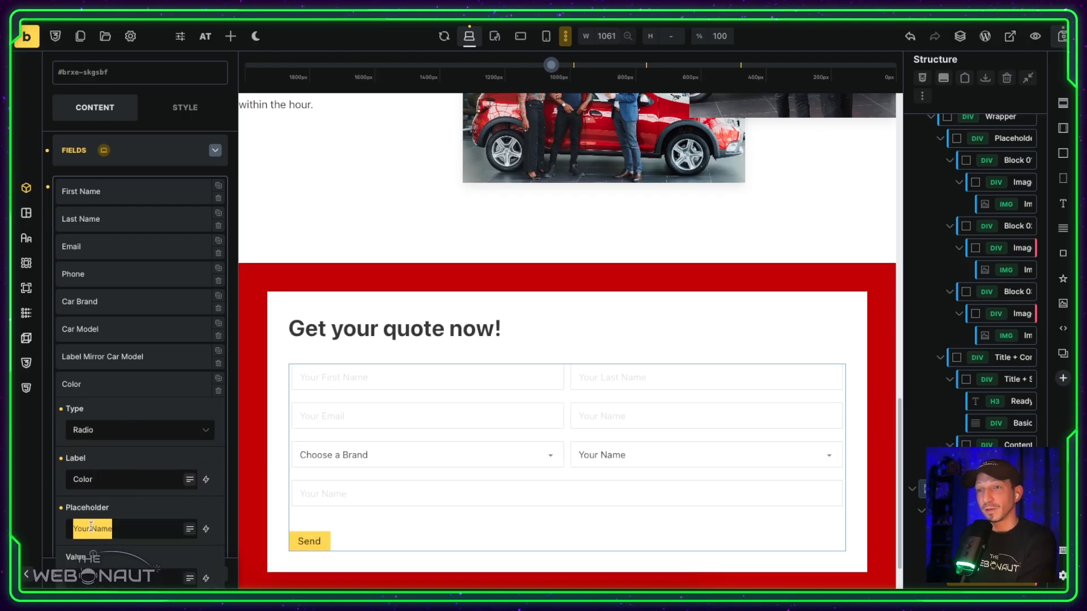
type("Choose a color")
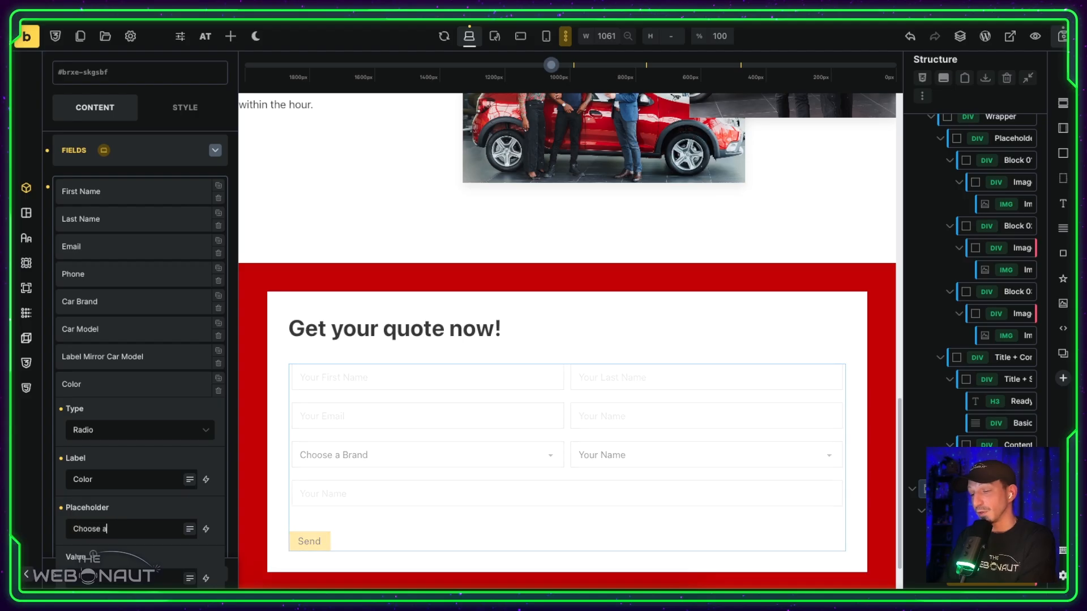
Step: Enter Glacier White, Diamond Black, Iron Blue, Flame Red and Shadow Grey as the Color field's options, one per line, and collapse the field
scroll(92, 452, "down", 2)
scroll(92, 451, "down", 3)
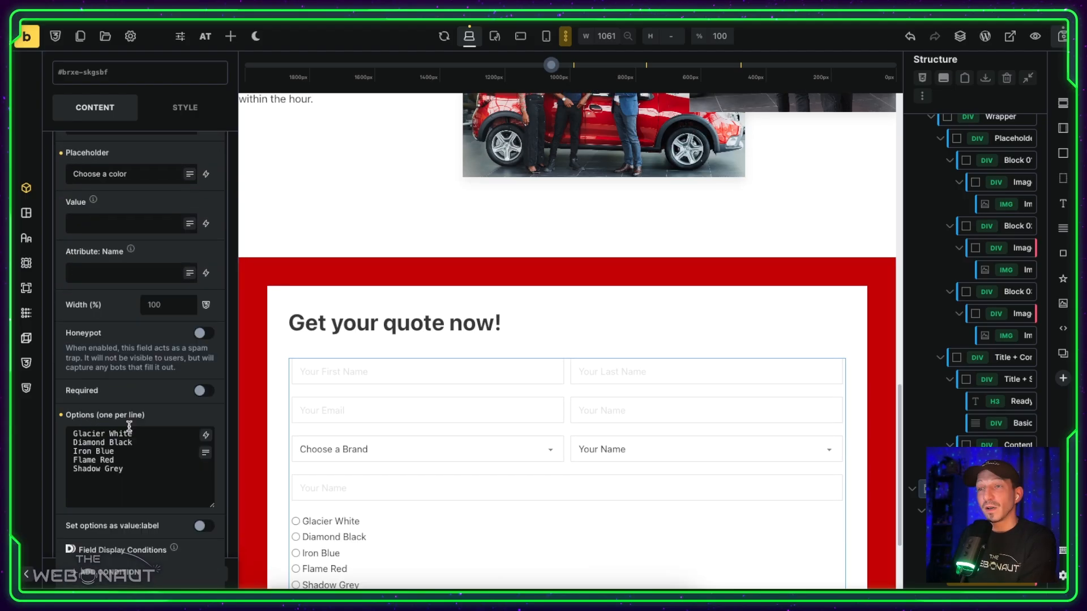
scroll(129, 426, "down", 1)
scroll(129, 426, "down", 1)
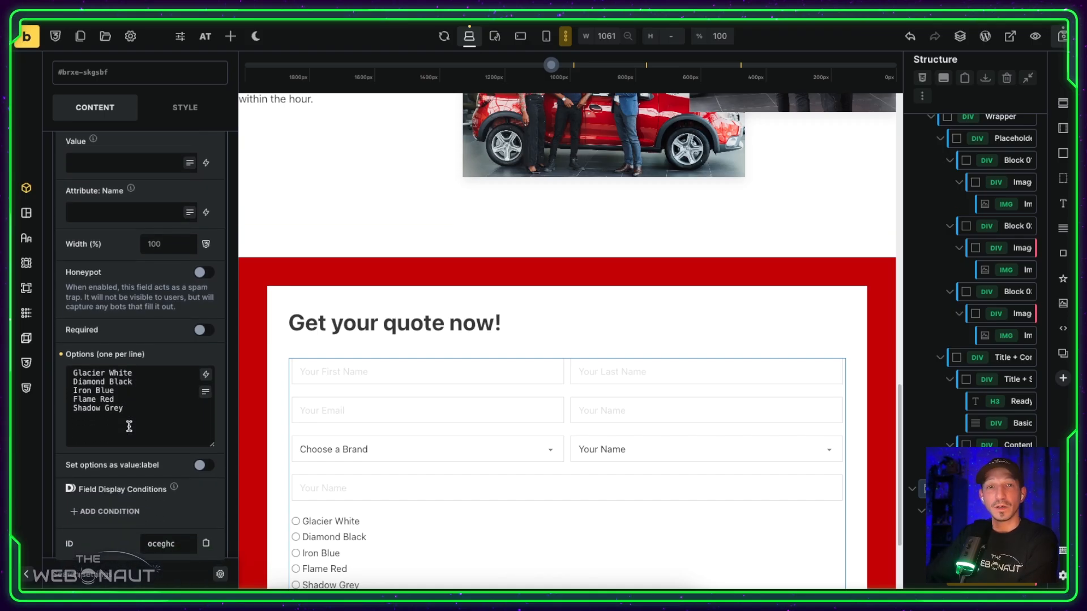
scroll(129, 426, "up", 6)
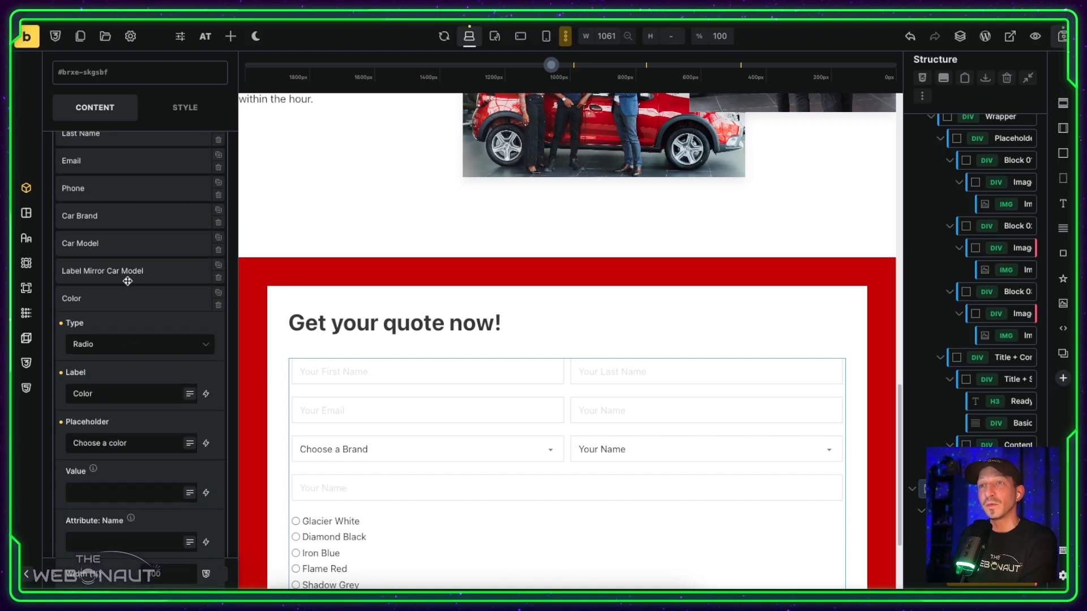
left_click(116, 300)
Step: Add a new form field after Color and set its type to Range
left_click(86, 336)
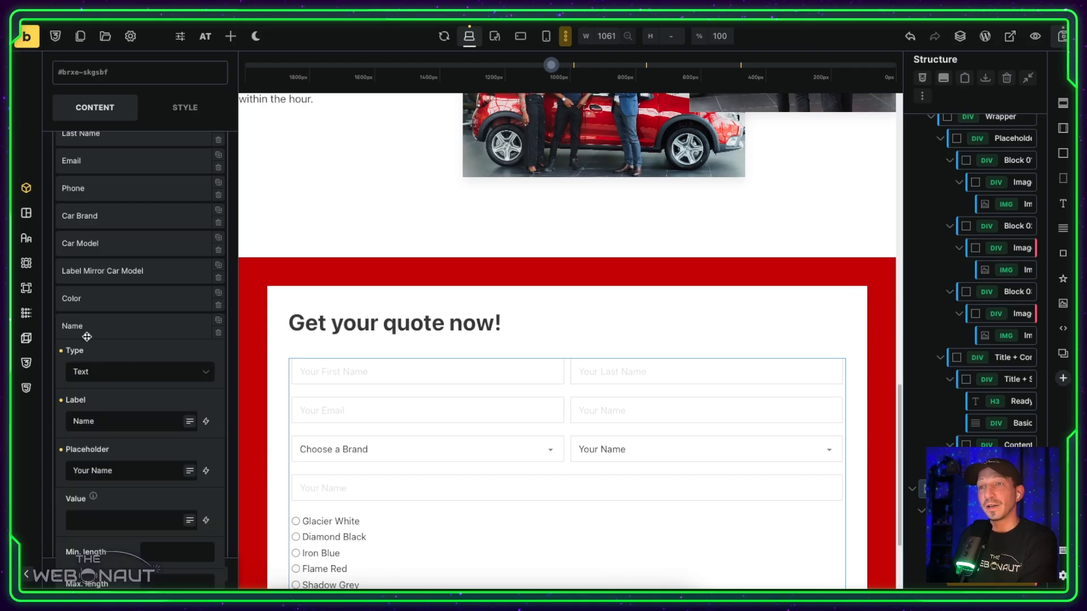
left_click(104, 371)
scroll(109, 433, "down", 4)
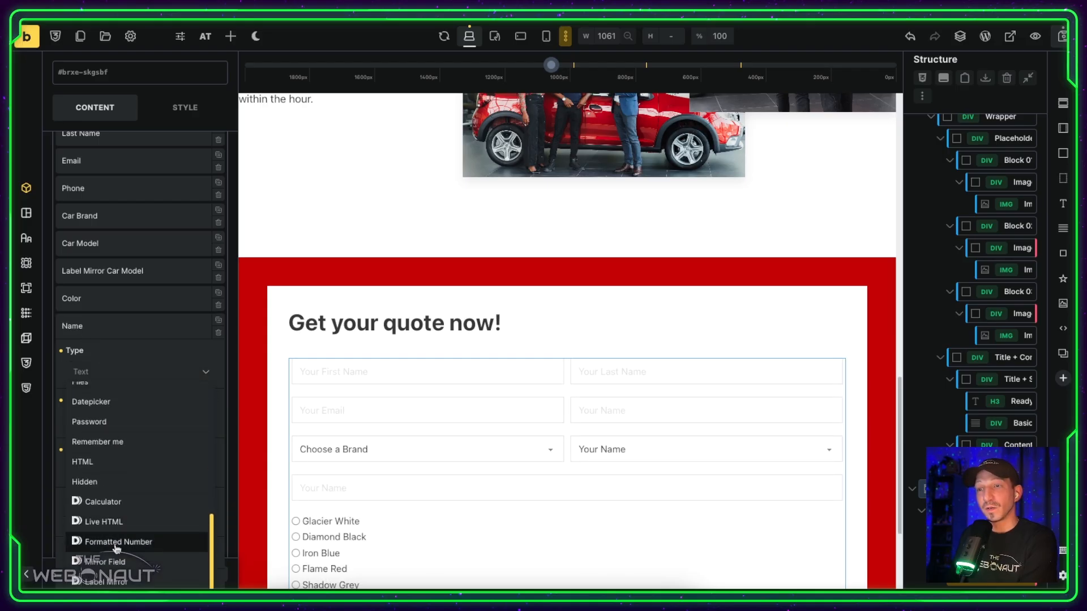
scroll(117, 568, "down", 3)
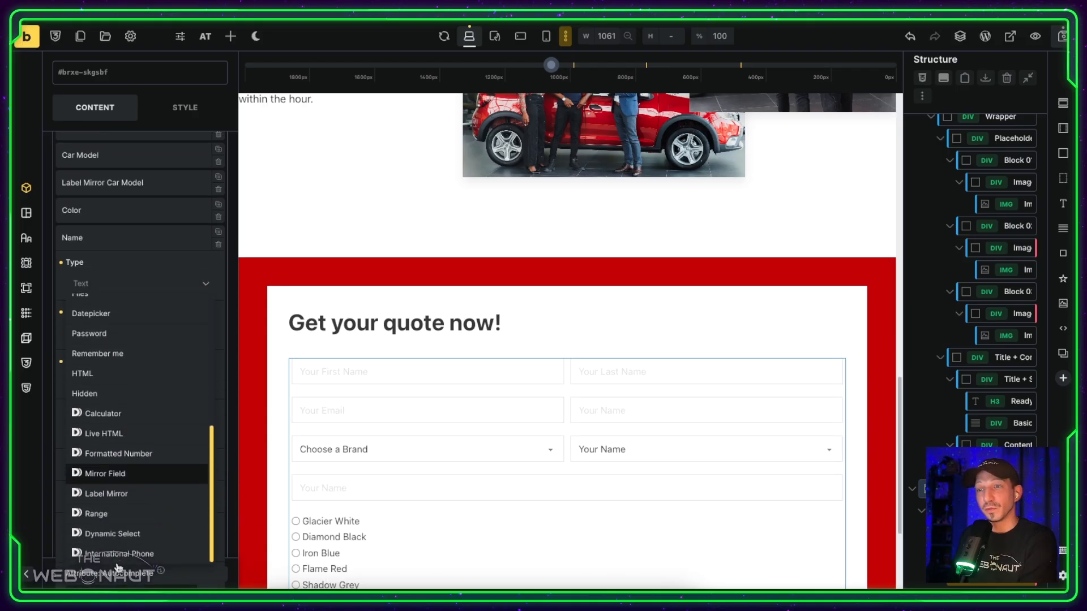
left_click(120, 513)
Step: Label the range field "Leasing Length", with the name attribute leasing_length and a default value of 12
double_click(110, 336)
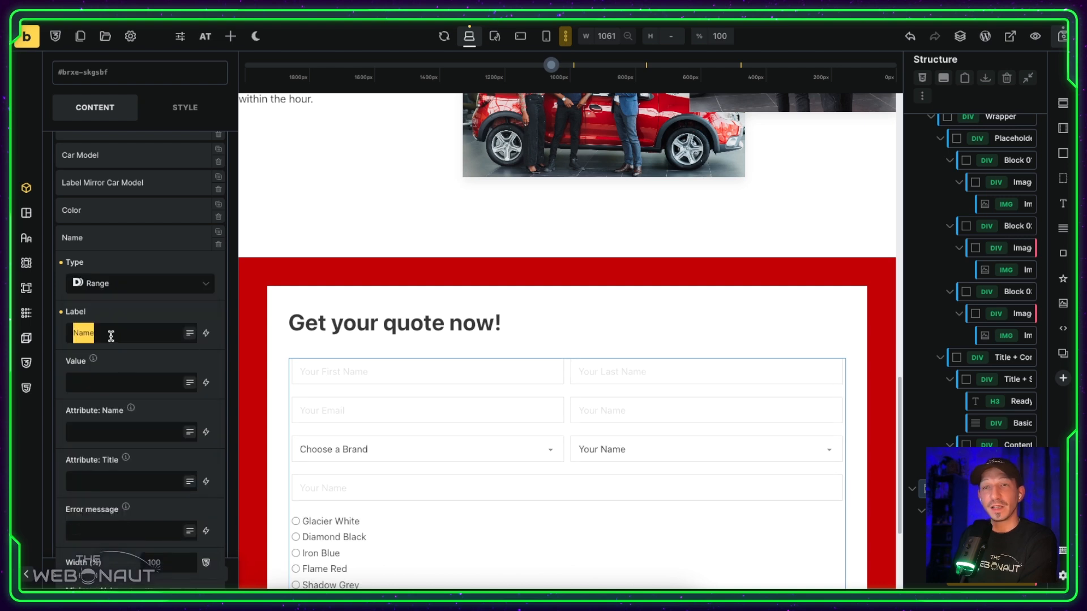
type("Leasing Length")
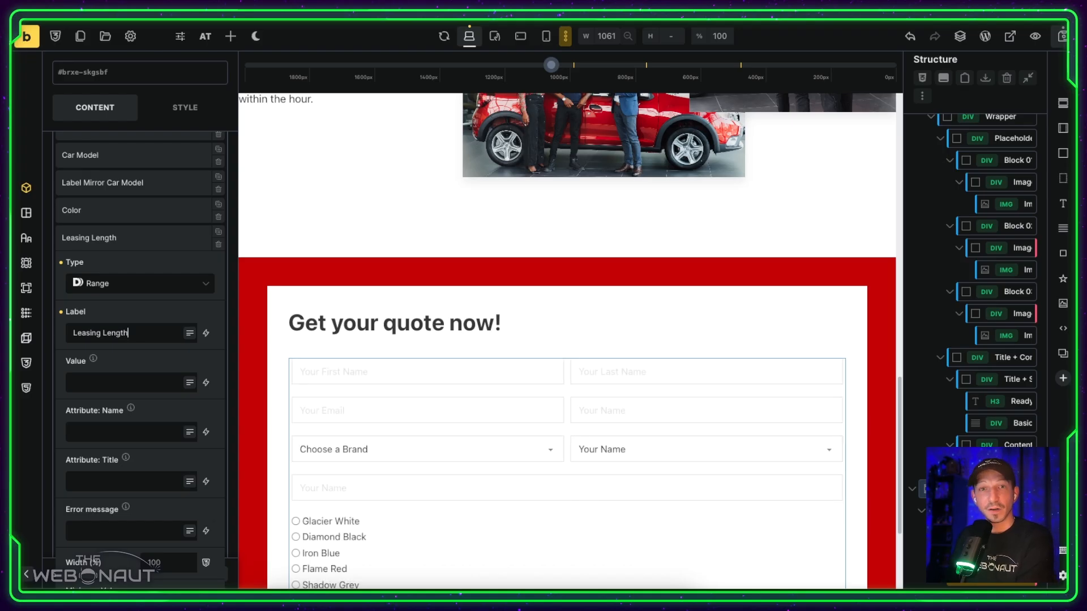
type("leasing")
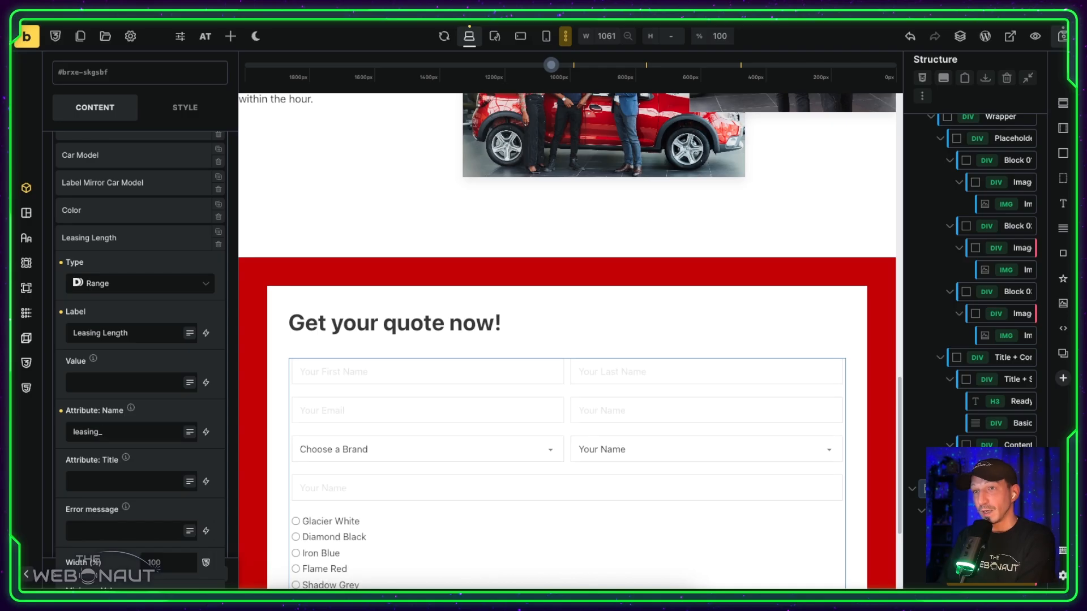
type("_length")
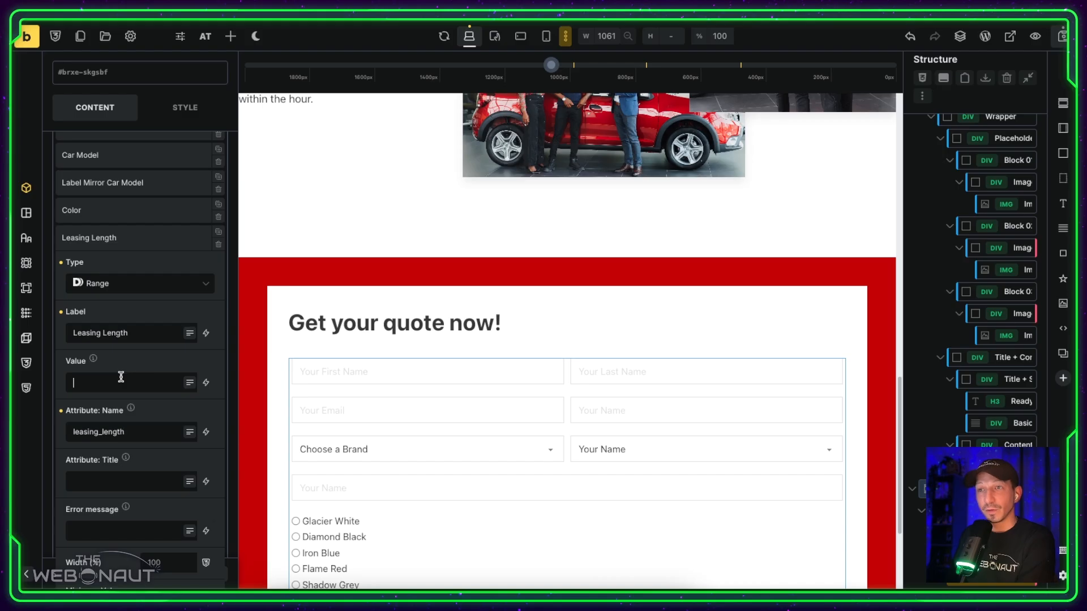
type("12")
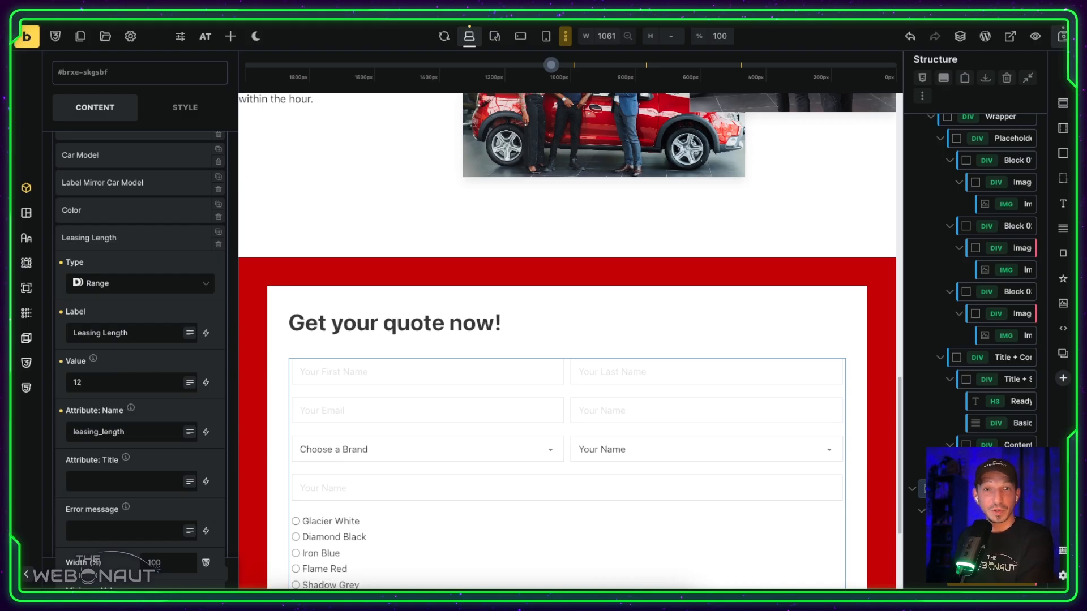
Step: Set the Leasing Length field's width to 50%, minimum value to 12, maximum value to 60 and step to 12
double_click(156, 563)
type("50")
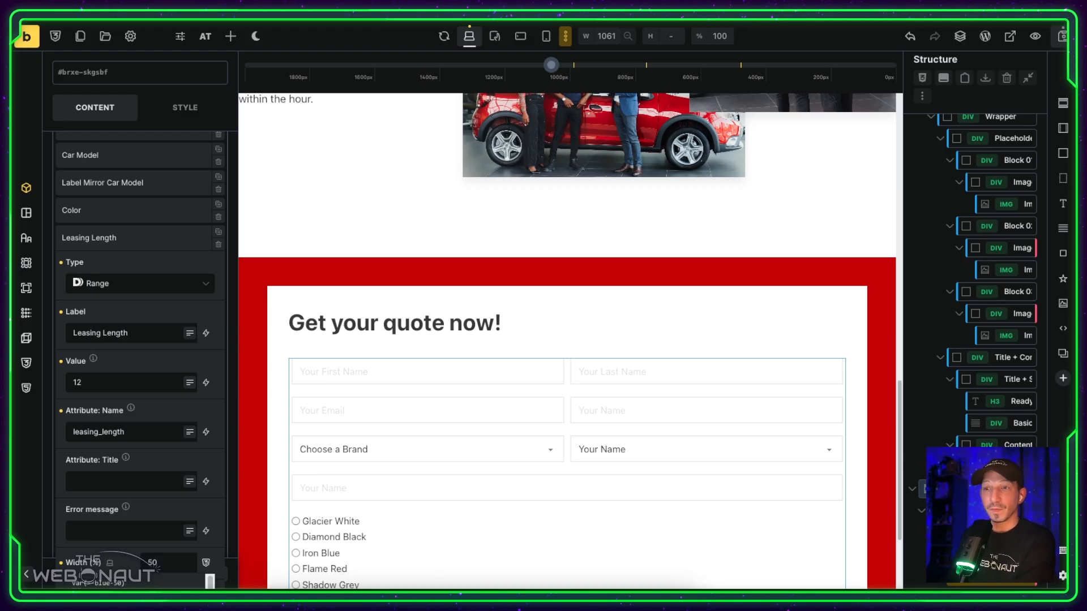
scroll(130, 385, "down", 4)
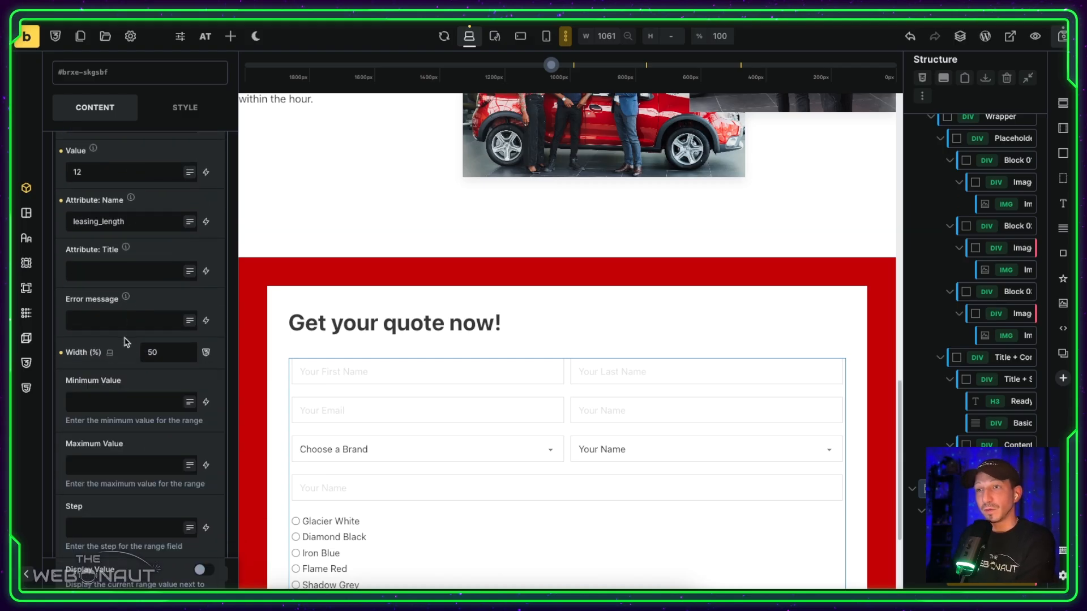
type("12")
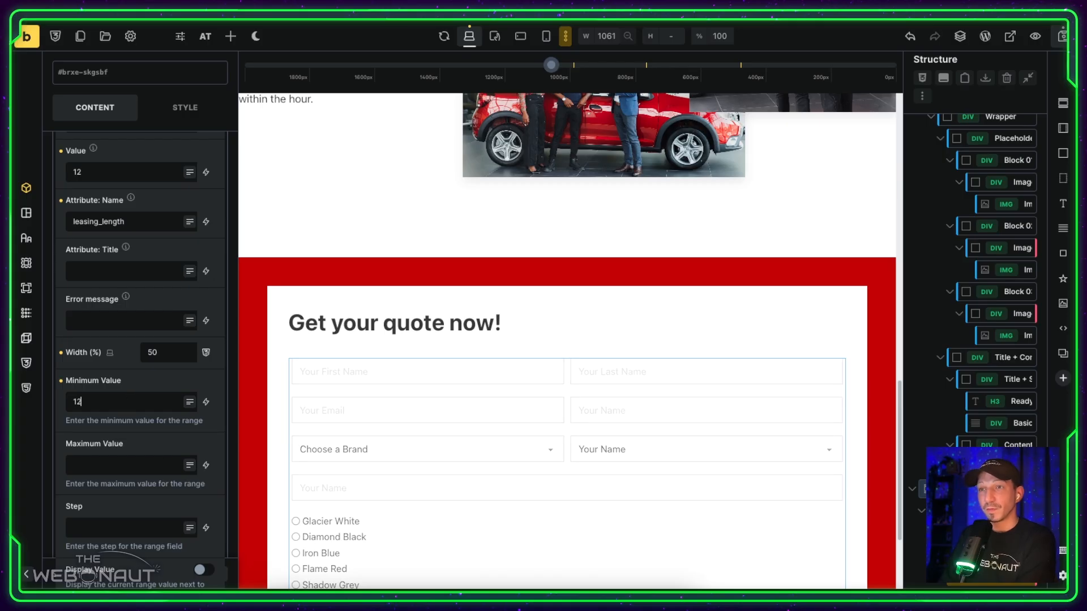
type("60")
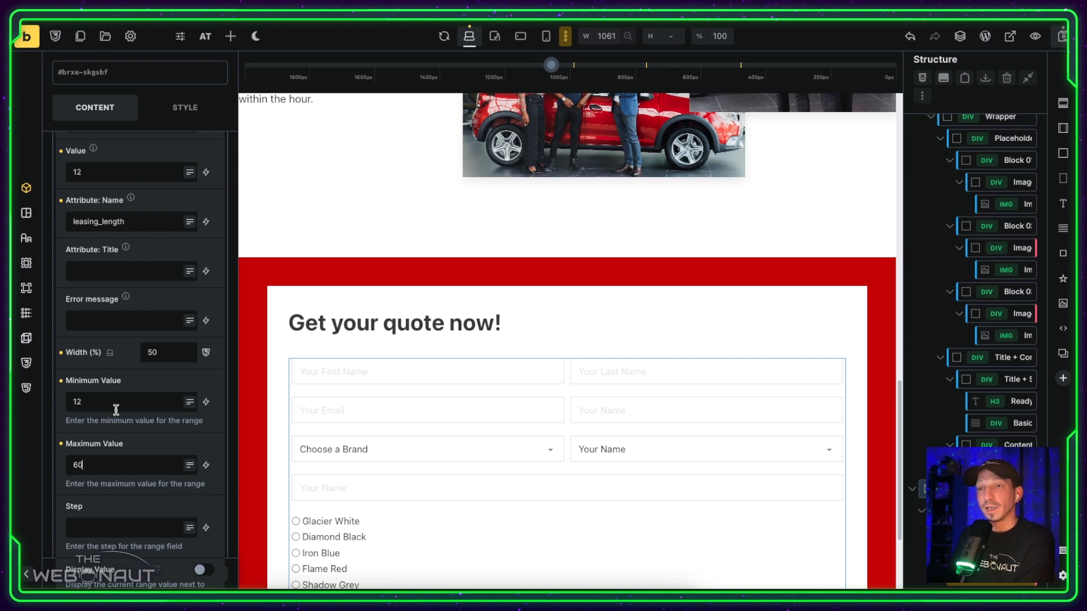
left_click(95, 526)
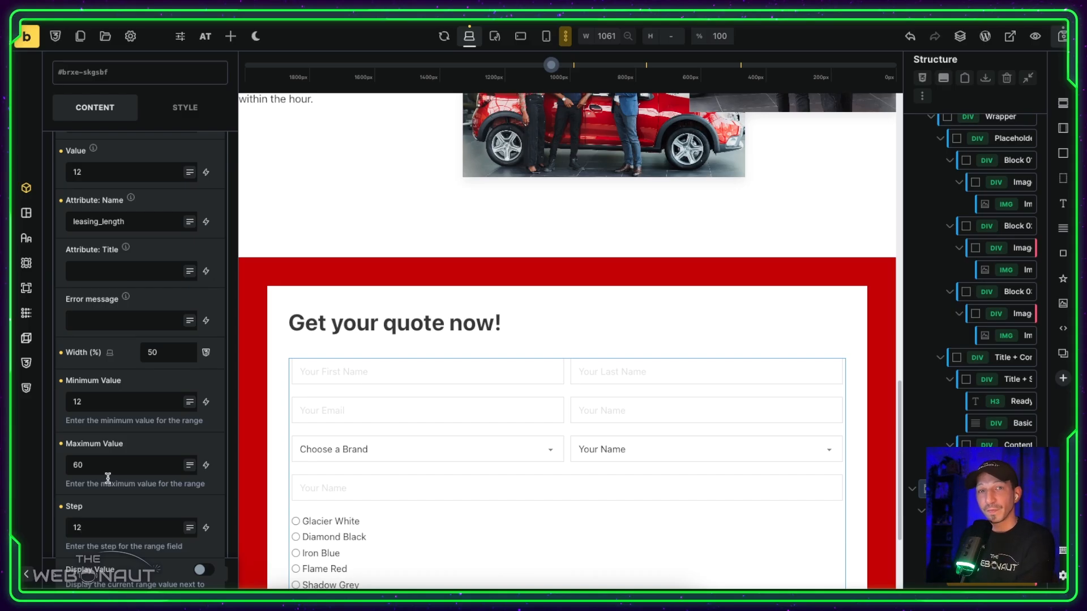
Step: Enable the current value display for the Leasing Length range and collapse the field
scroll(113, 481, "down", 2)
left_click(204, 487)
scroll(153, 447, "up", 5)
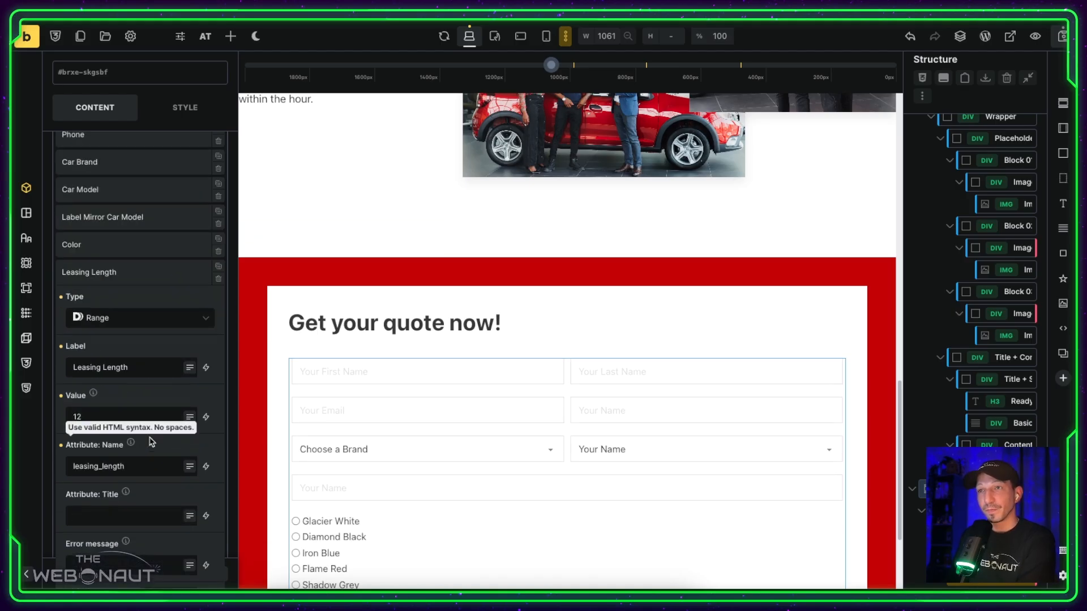
left_click(134, 276)
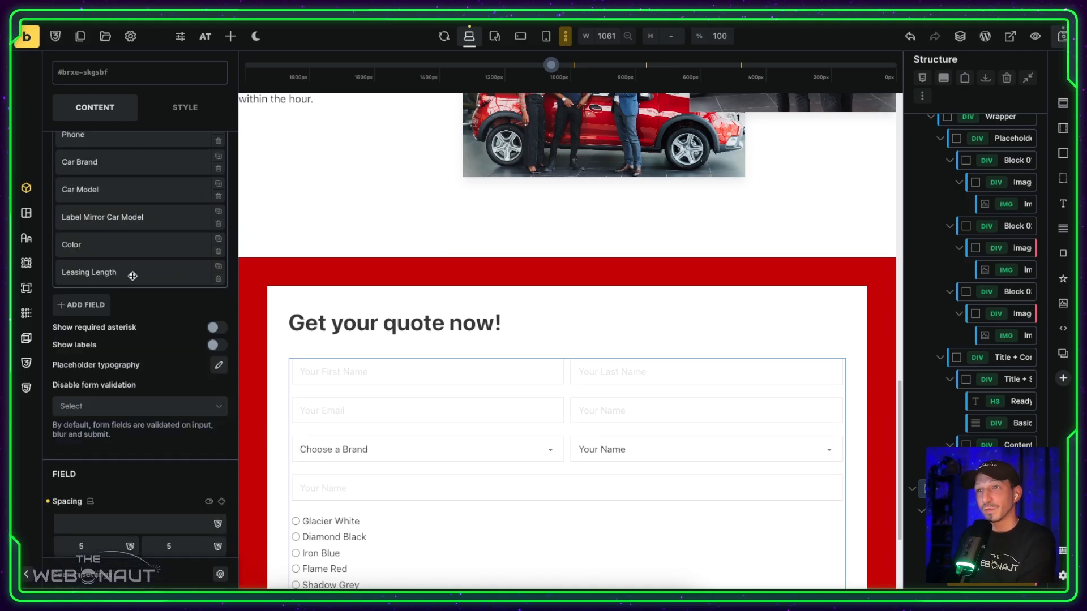
Step: Duplicate the Leasing Length range field and label the copy "Kilometer Number (per year) (€0.25 per km)"
left_click(218, 273)
left_click(151, 298)
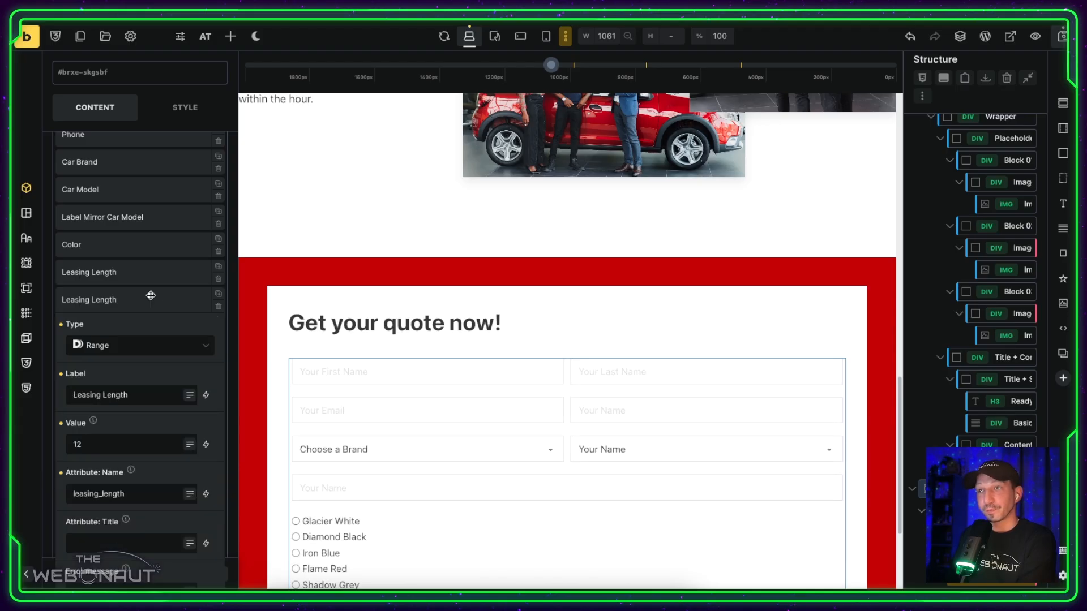
triple_click(116, 397)
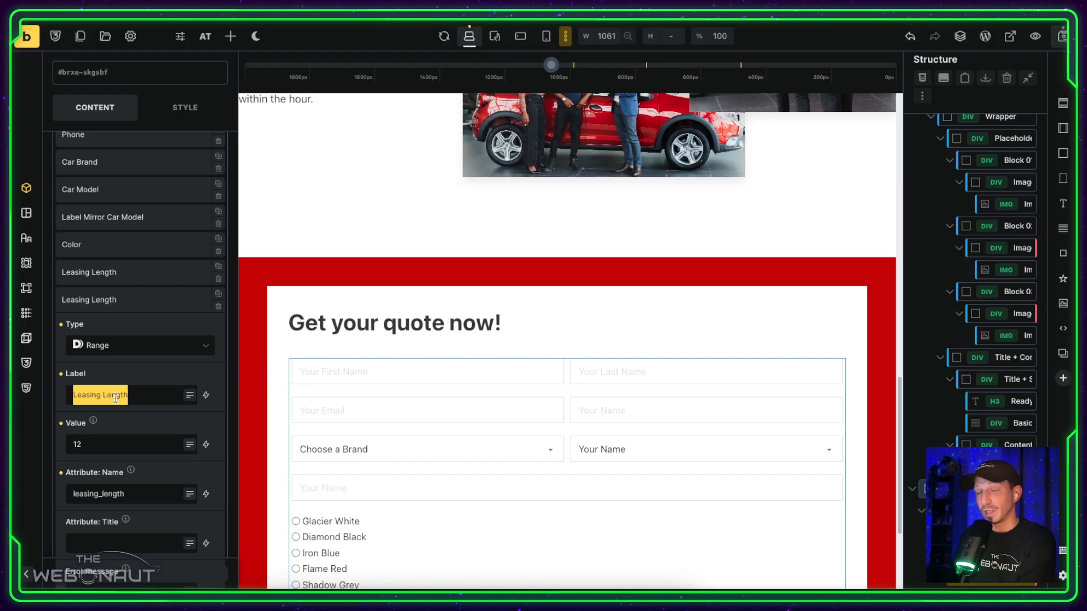
type("Kilometer Number (")
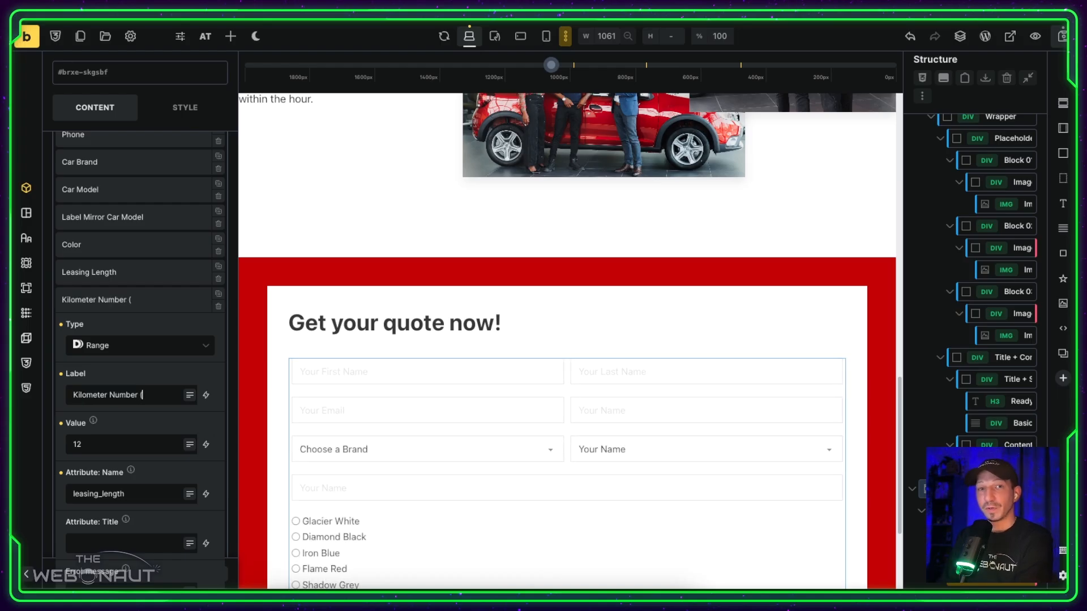
type("per year) (")
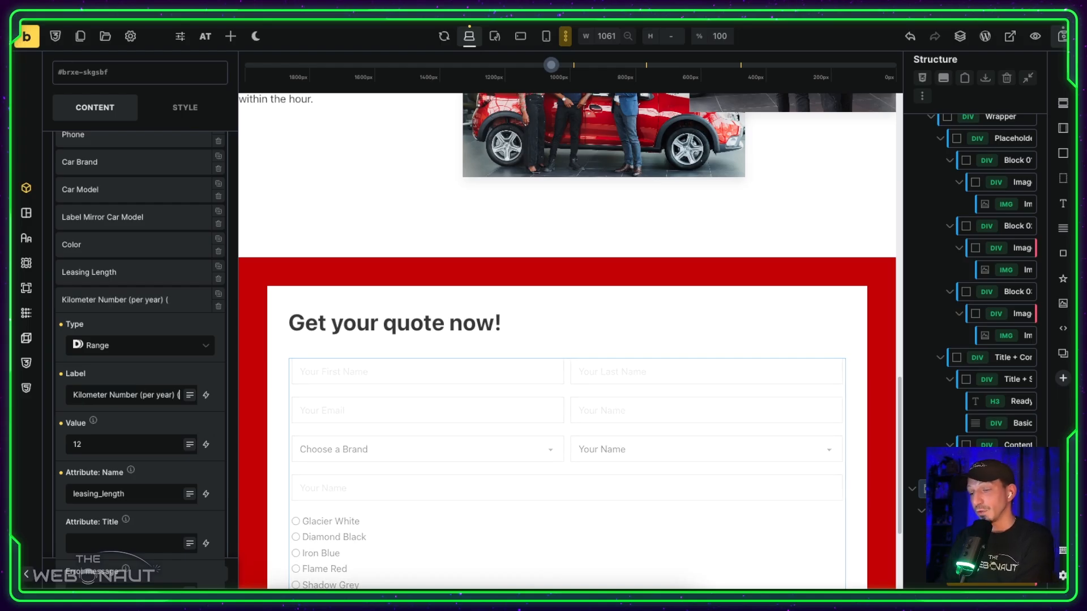
type("0.25")
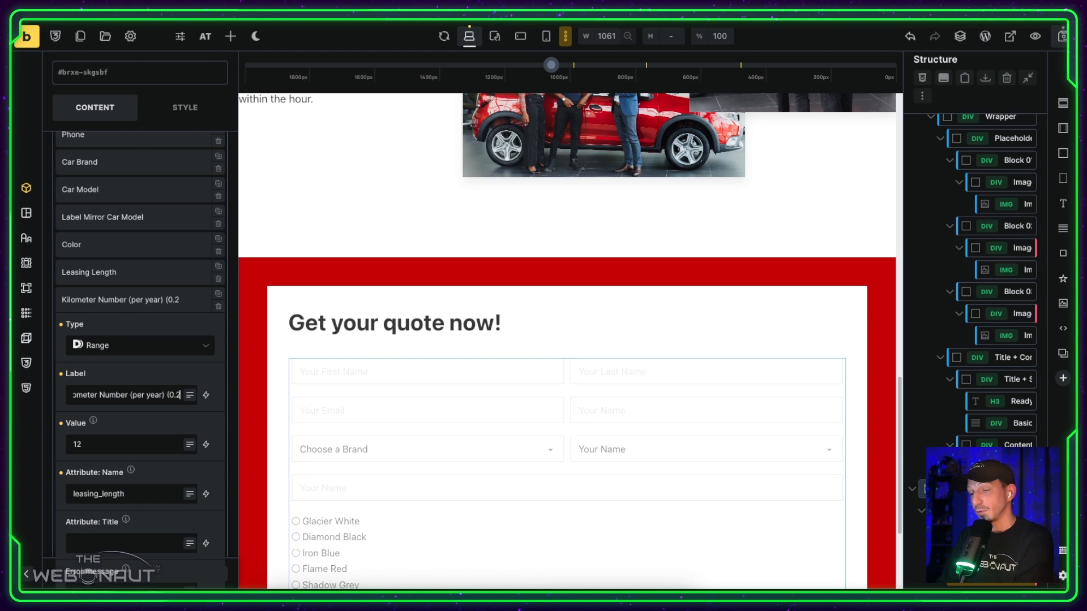
left_click(165, 395)
type("€0.25 per km")
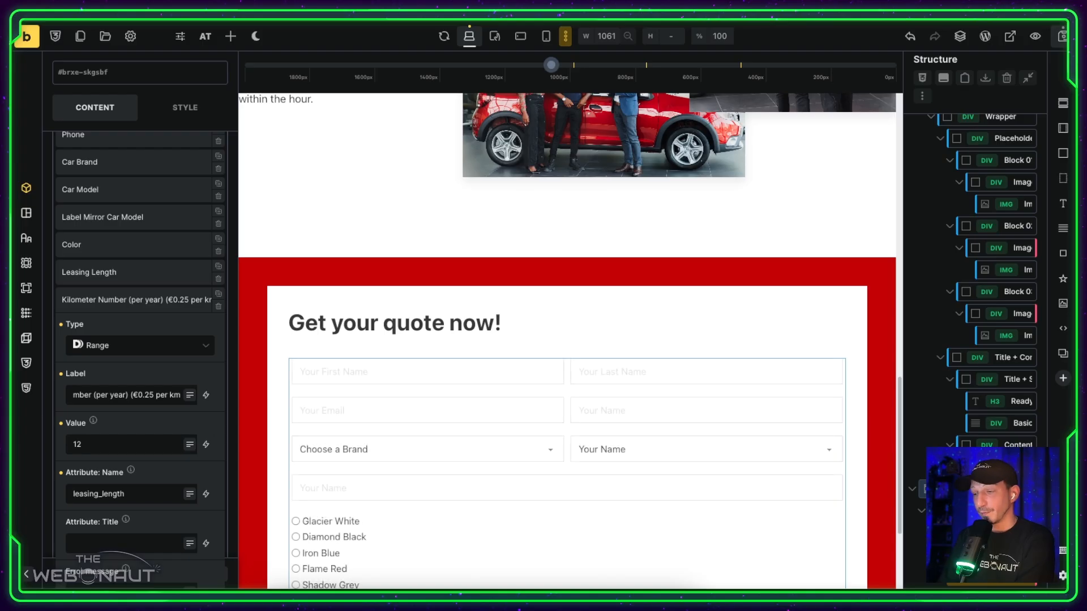
Step: Set the Kilometer Number field's name attribute to km_year
double_click(138, 490)
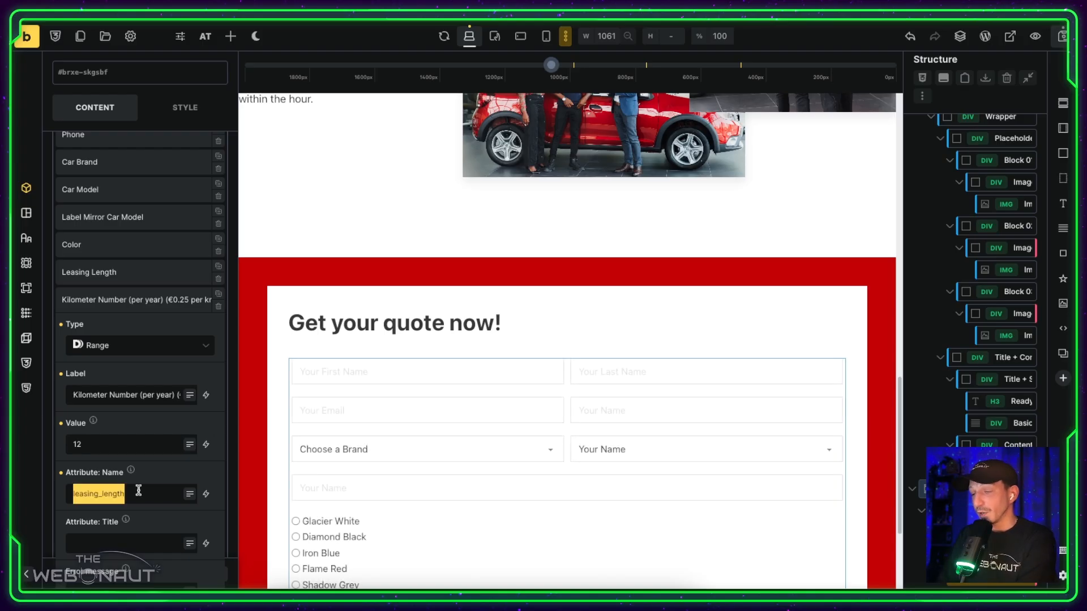
type("km-")
key("BackSpace")
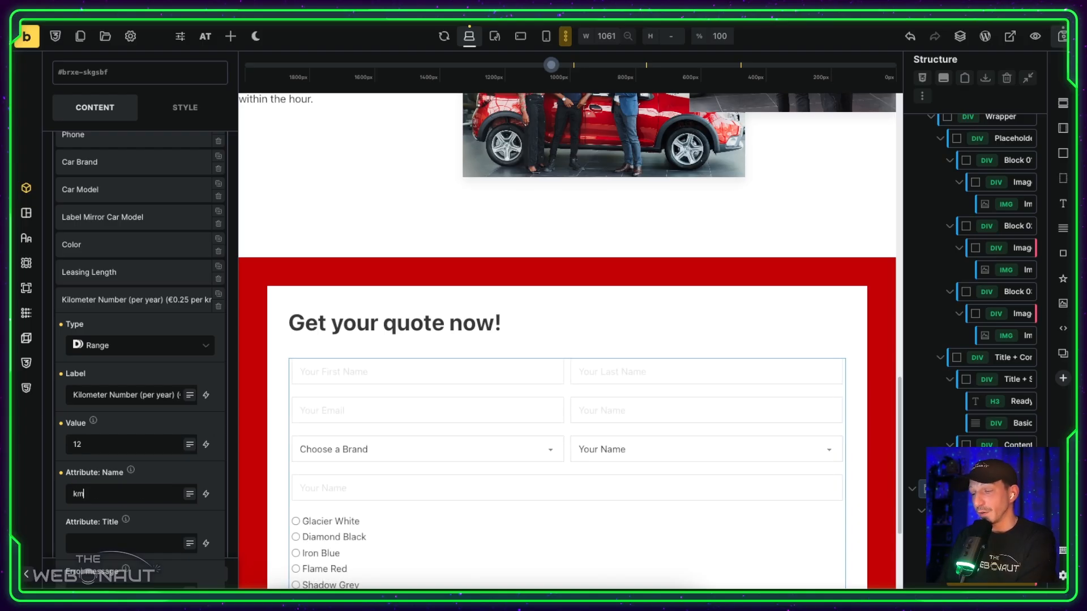
type("_year")
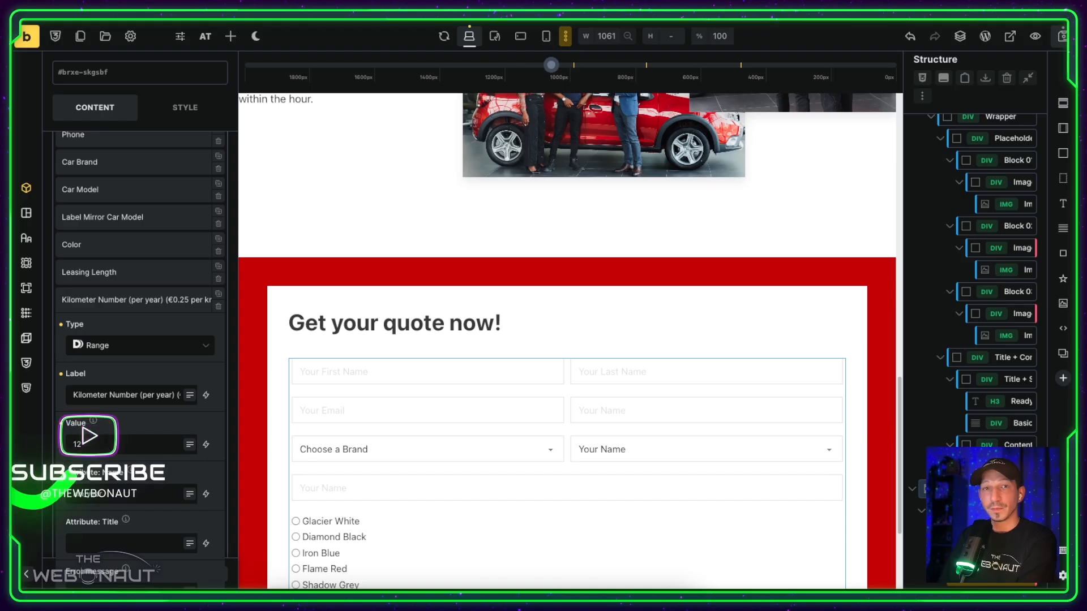
mouse_move(132, 470)
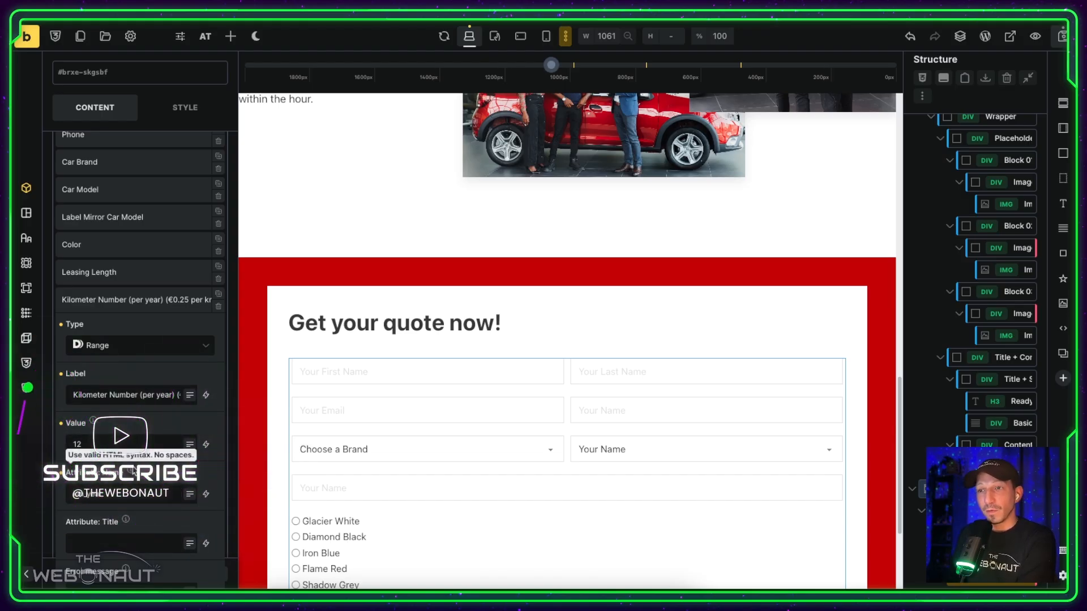
Step: Set the Kilometer Number range's minimum value to 1500, maximum value to 10000 and step to 500
scroll(133, 470, "down", 3)
scroll(134, 471, "down", 5)
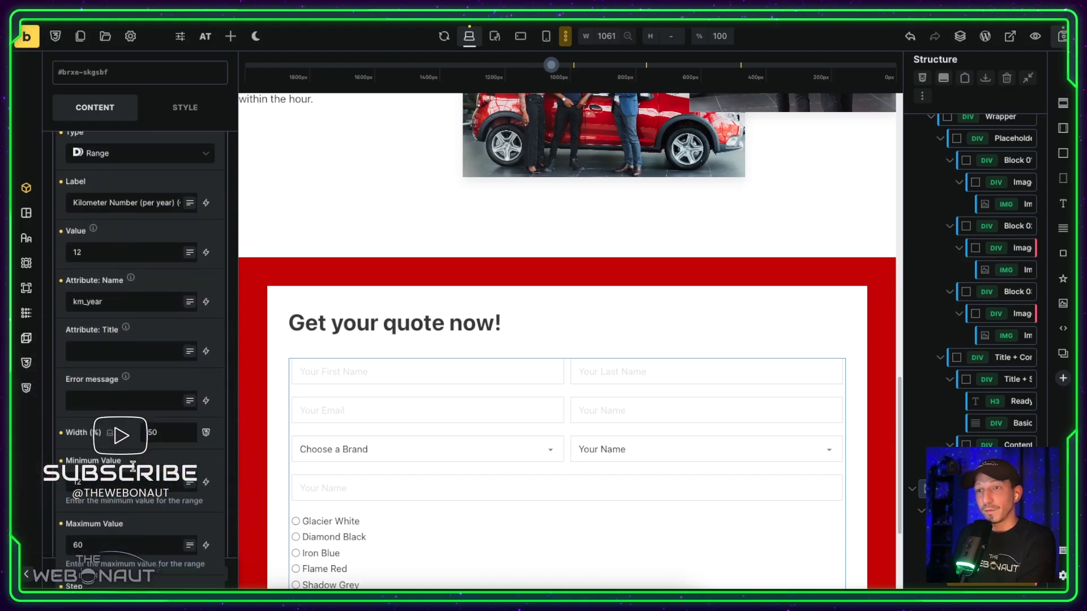
left_click(133, 464)
type("1500")
double_click(111, 526)
type("10000")
scroll(109, 567, "down", 1)
double_click(107, 569)
type("500")
scroll(91, 463, "down", 3)
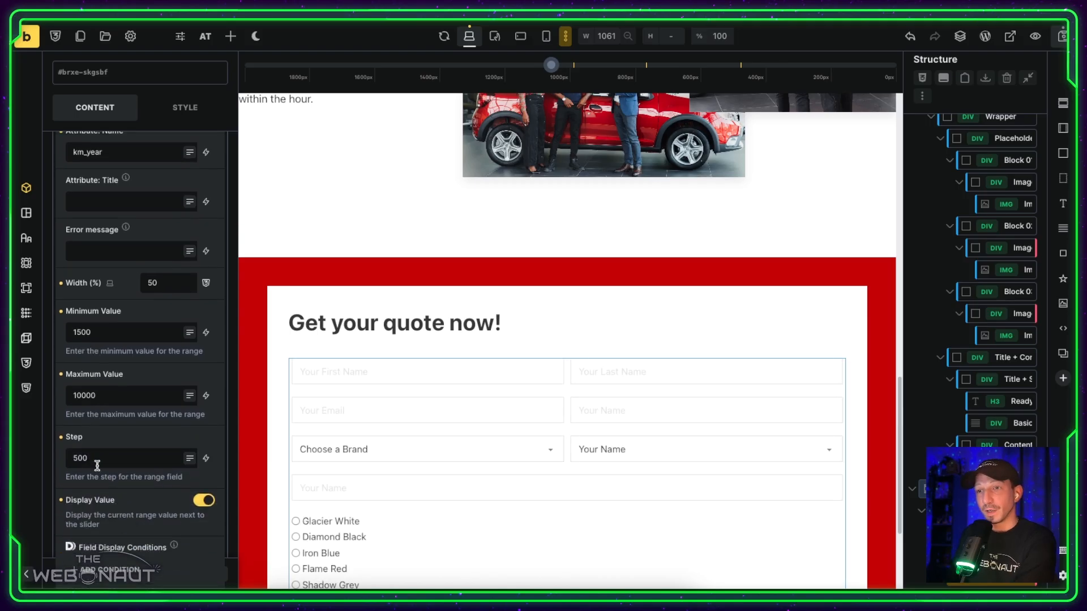
Step: Clear the Kilometer Number field's default value and collapse the field
scroll(122, 310, "up", 5)
scroll(121, 310, "up", 1)
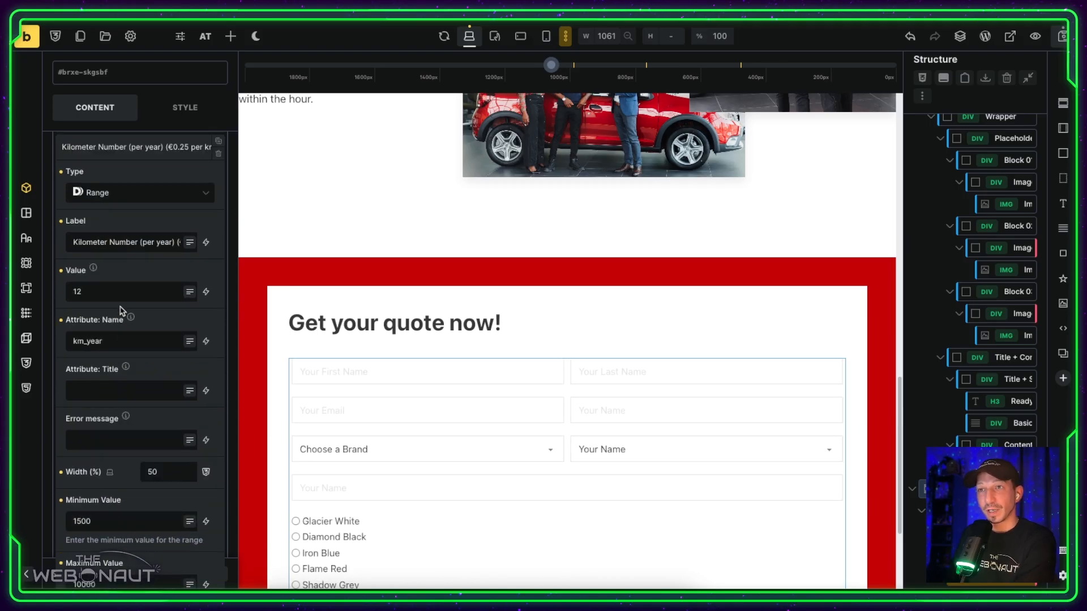
double_click(111, 295)
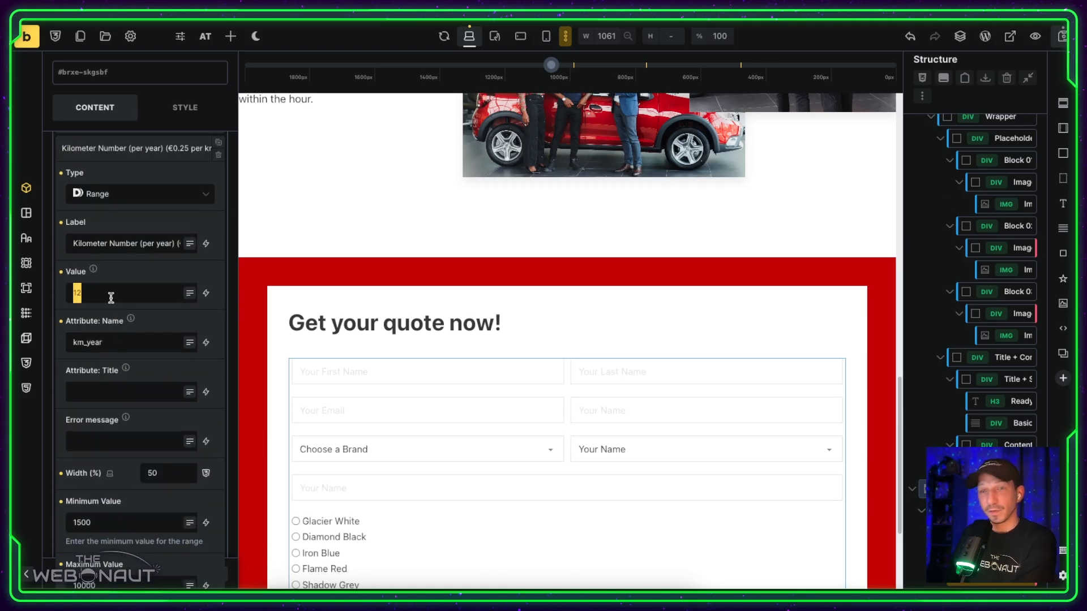
key("BackSpace")
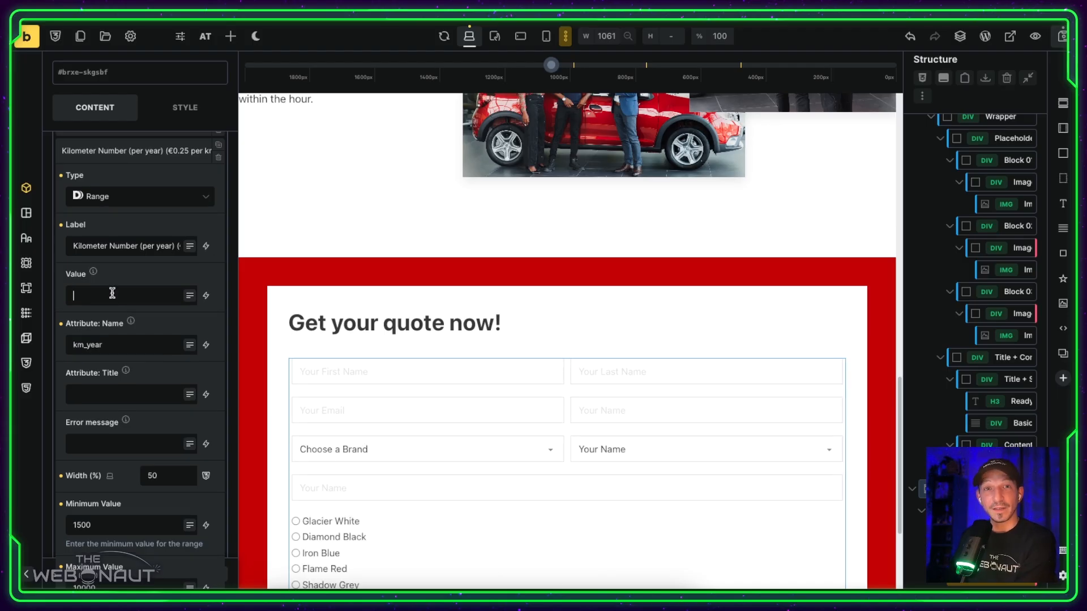
left_click(111, 149)
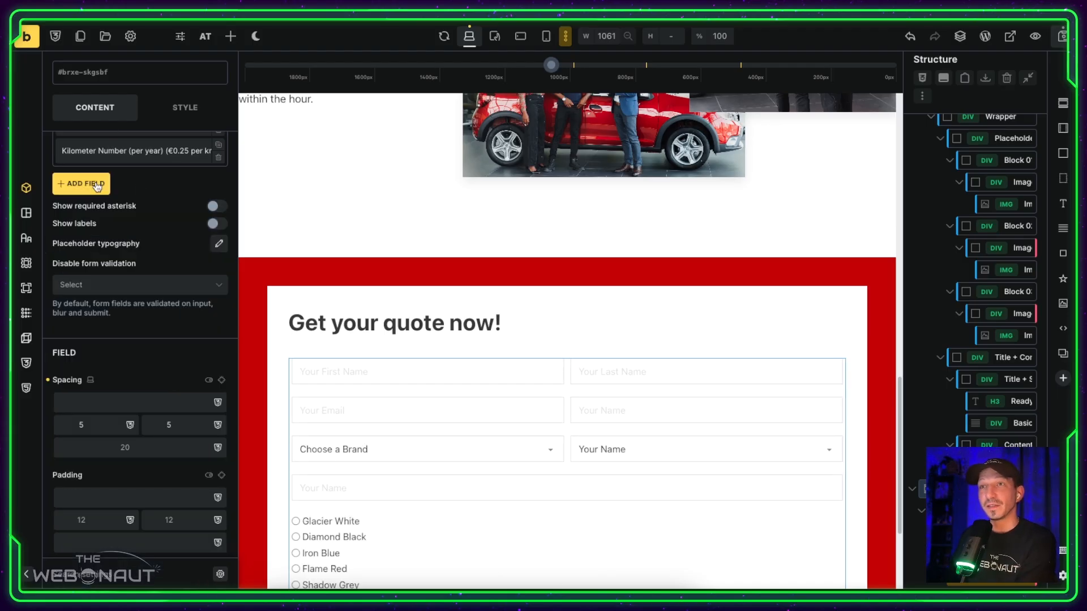
Step: View the quote form on the live page and check the name, email and phone country code fields
left_click(1009, 37)
scroll(553, 194, "down", 18)
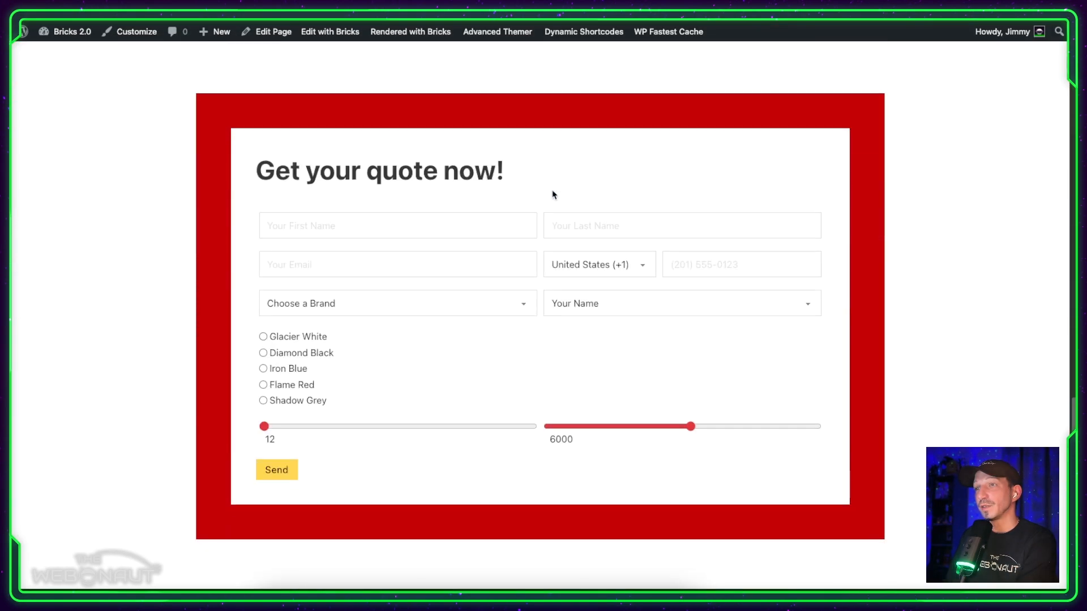
left_click(372, 227)
left_click(572, 220)
left_click(369, 258)
left_click(603, 264)
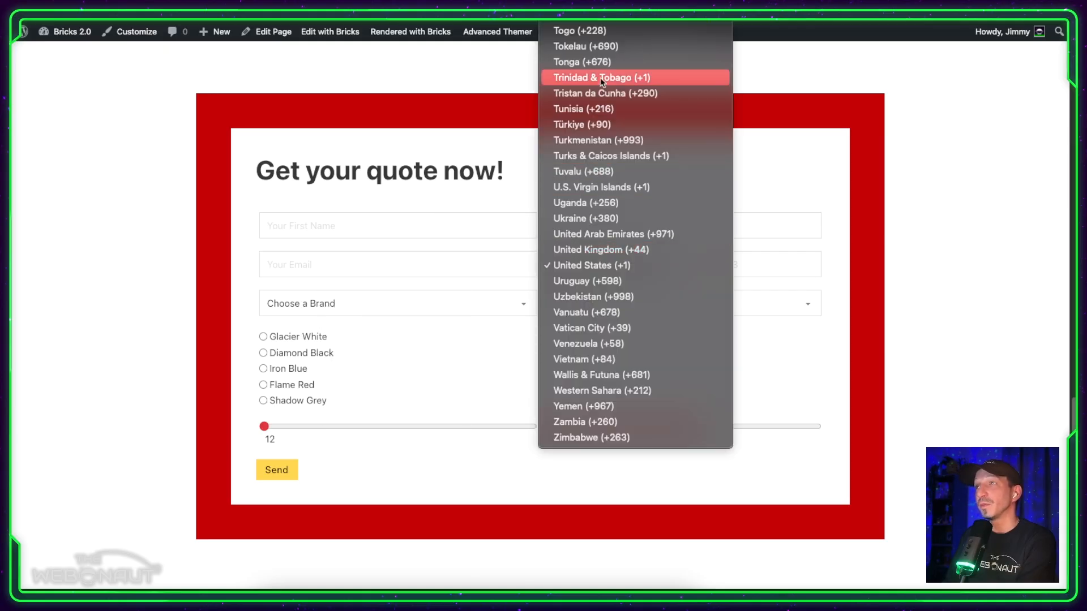
left_click(558, 269)
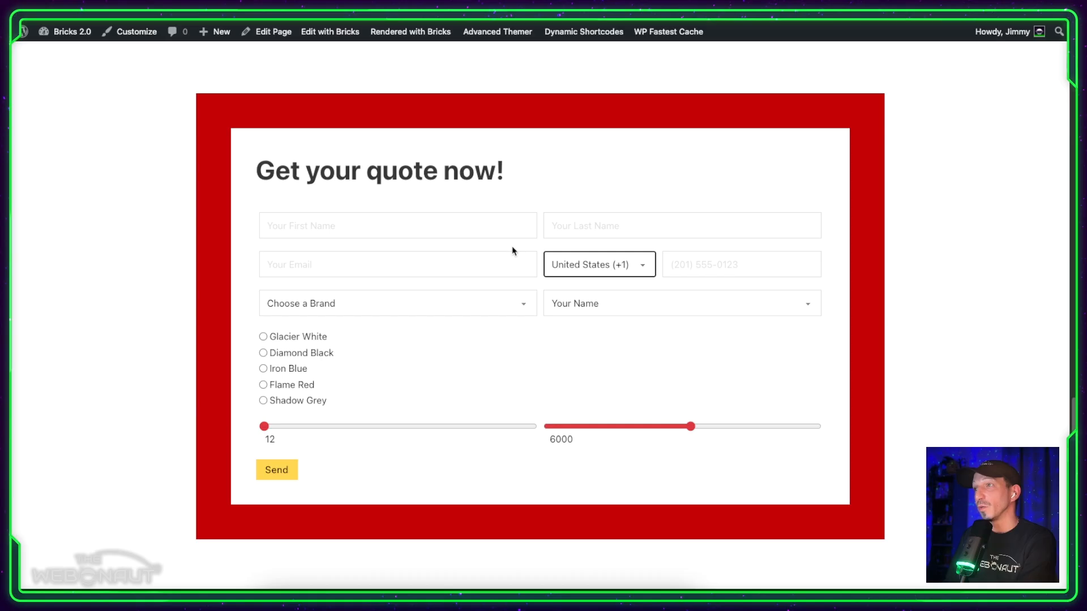
Step: Test the dependent selects by choosing Peugeot as the brand and trying its models, including 208
left_click(469, 313)
left_click(436, 320)
left_click(568, 317)
left_click(572, 320)
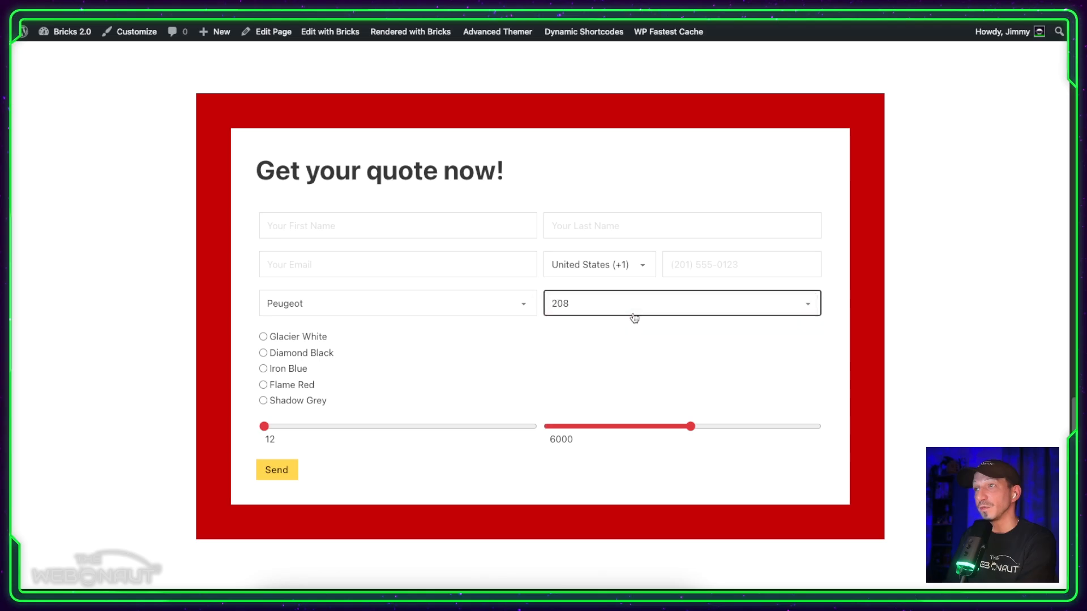
left_click(576, 306)
left_click(583, 338)
Step: Switch the brand to Citroën and choose the C5 X model to test the dependent list
left_click(398, 304)
left_click(389, 335)
left_click(611, 311)
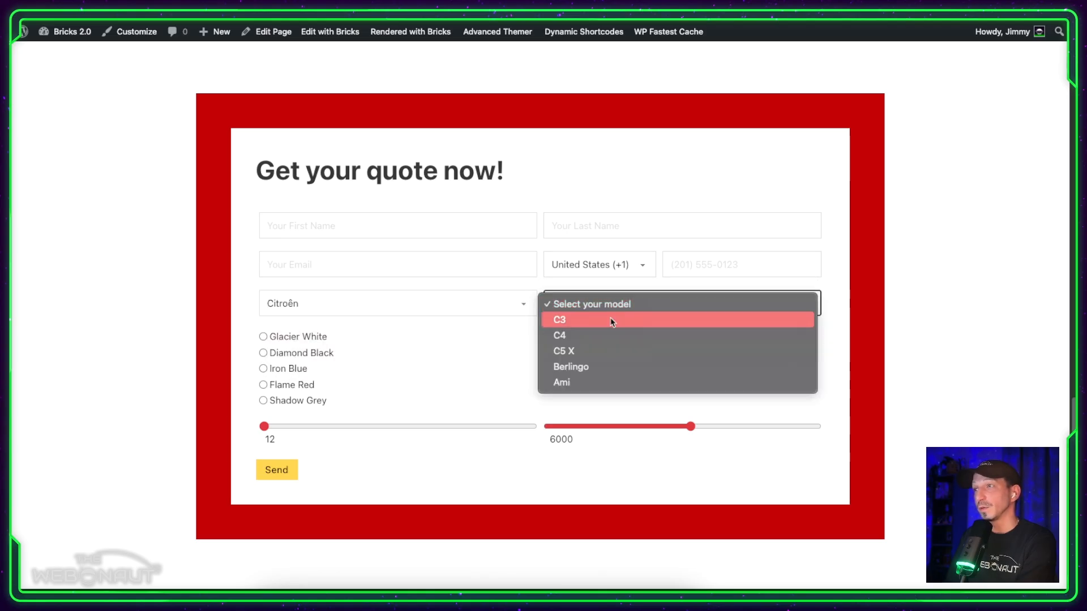
left_click(602, 351)
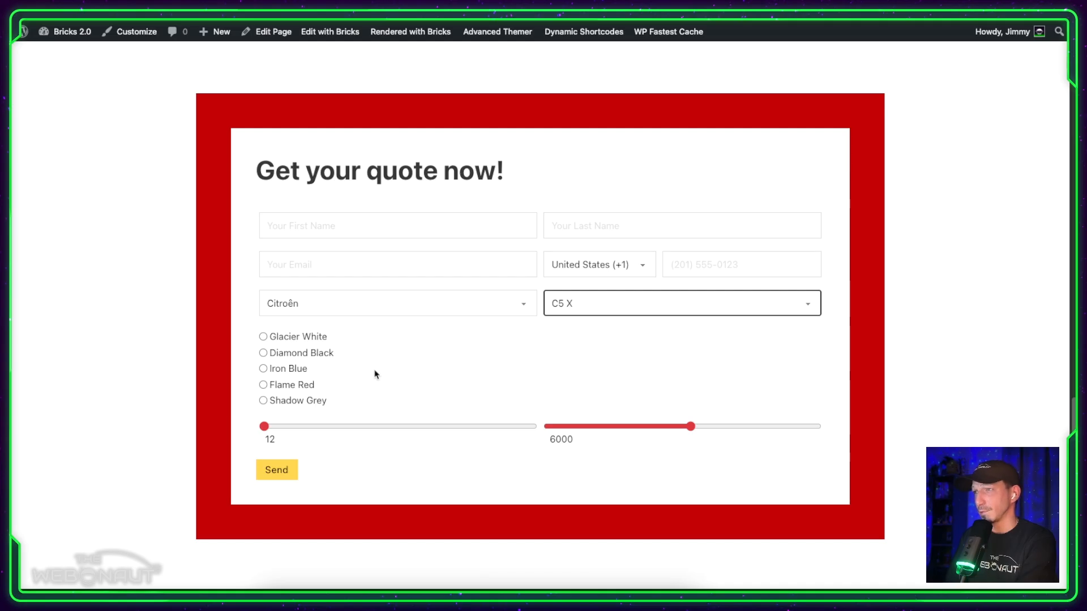
Step: Select the Glacier White color and try both range sliders, moving the kilometer slider to 1500
left_click(312, 338)
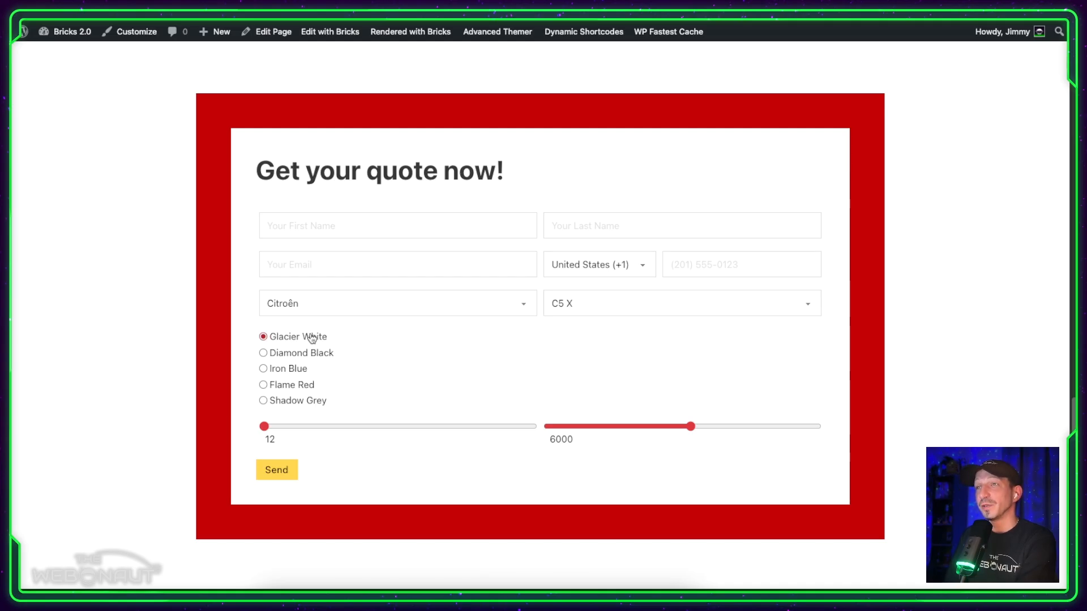
mouse_move(265, 428)
left_mouse_down()
mouse_move(336, 432)
mouse_move(268, 429)
mouse_move(329, 430)
mouse_move(272, 436)
mouse_move(282, 429)
left_mouse_up()
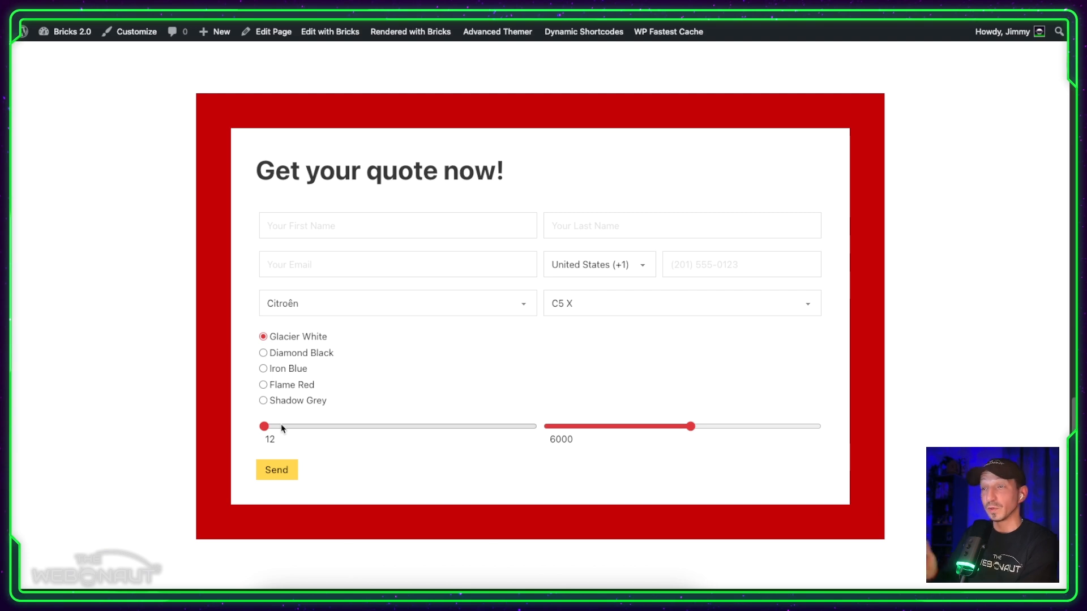
mouse_move(263, 427)
left_mouse_down()
mouse_move(516, 437)
mouse_move(281, 419)
left_mouse_up()
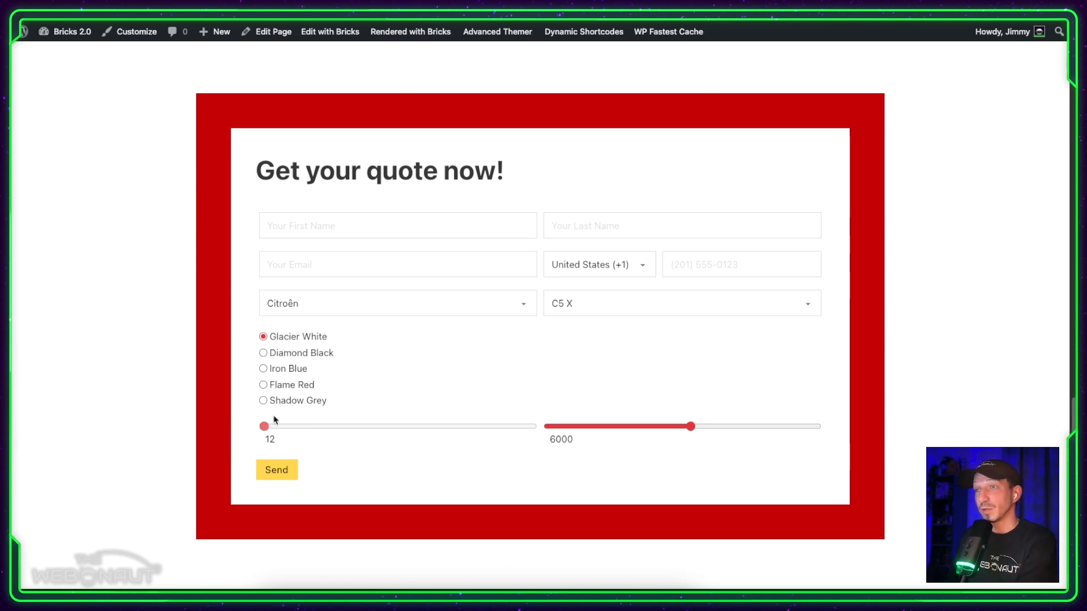
left_click_drag(691, 427, 549, 426)
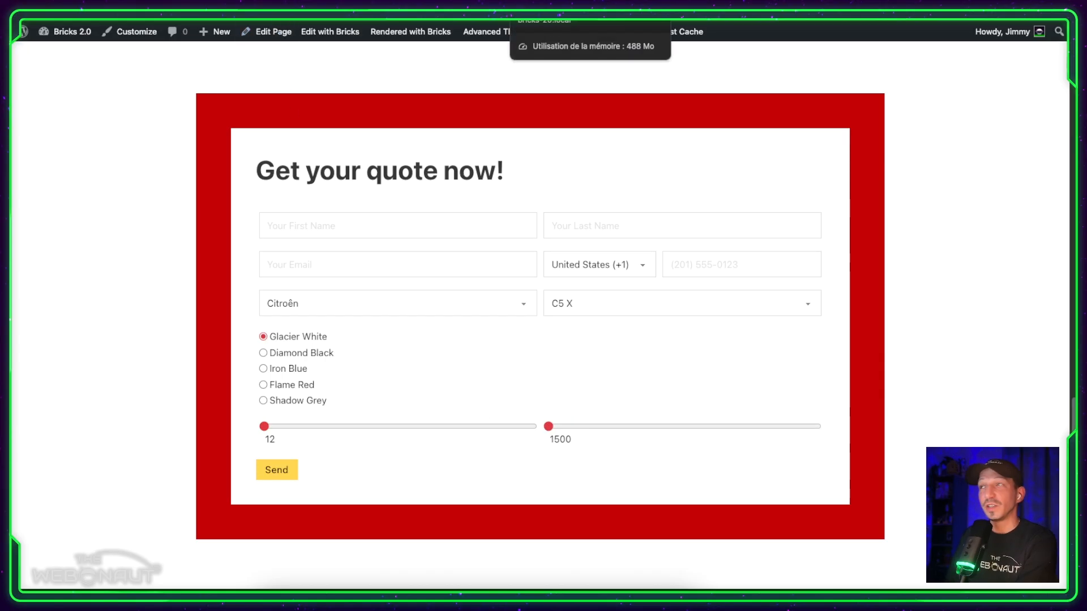
Step: Return to the Bricks editor and add a Calculator field after the Kilometer Number field
left_click(557, 3)
scroll(146, 260, "up", 2)
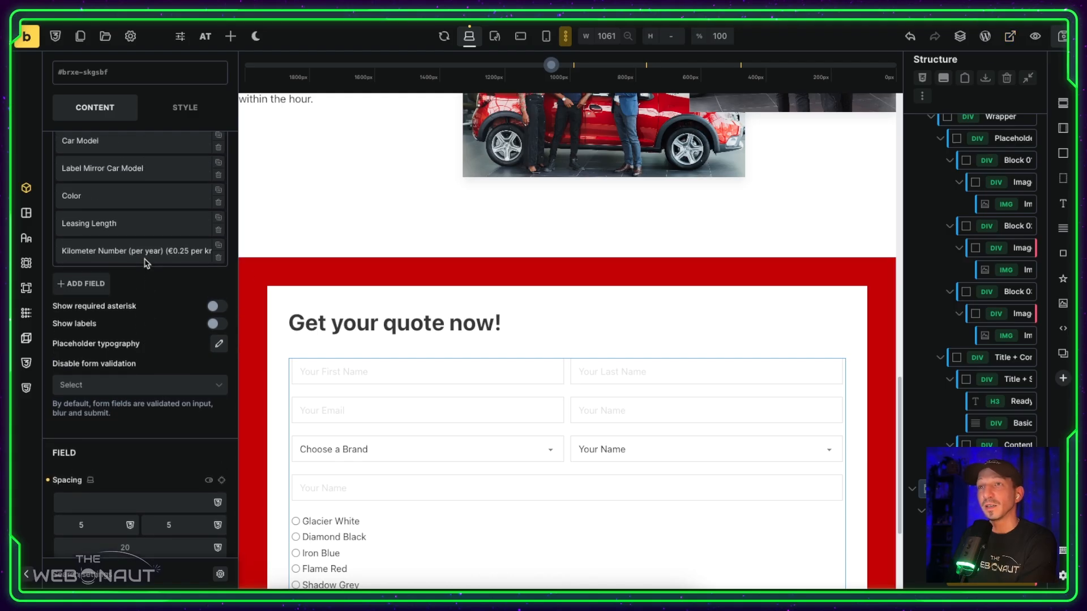
left_click(84, 283)
left_click(122, 331)
scroll(124, 362, "down", 5)
left_click(122, 371)
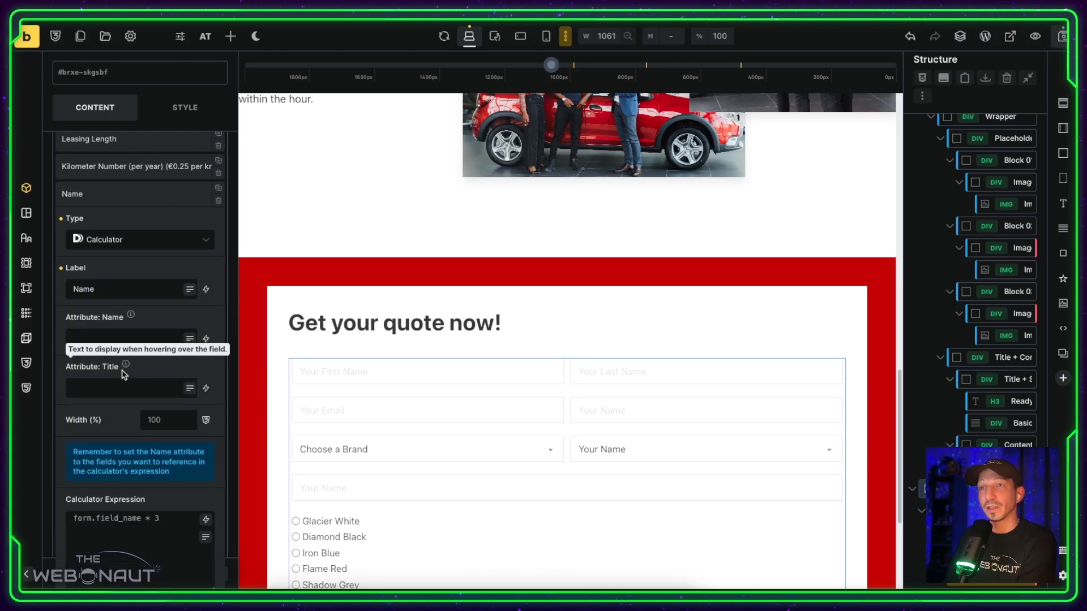
Step: Label the calculator field "Calc Km price per month"
left_click(118, 290)
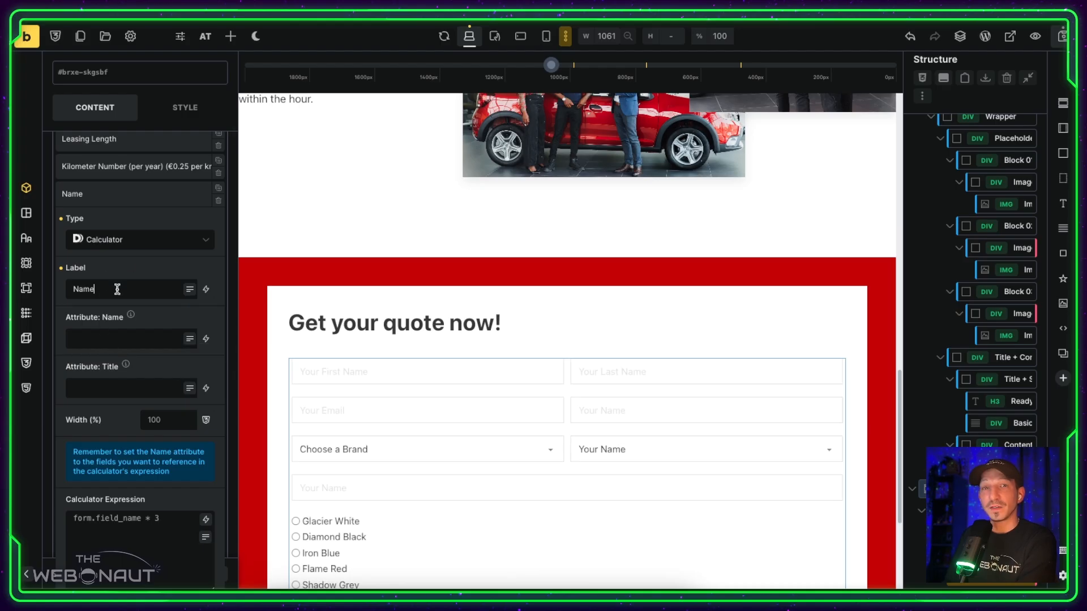
double_click(117, 289)
type("Calc")
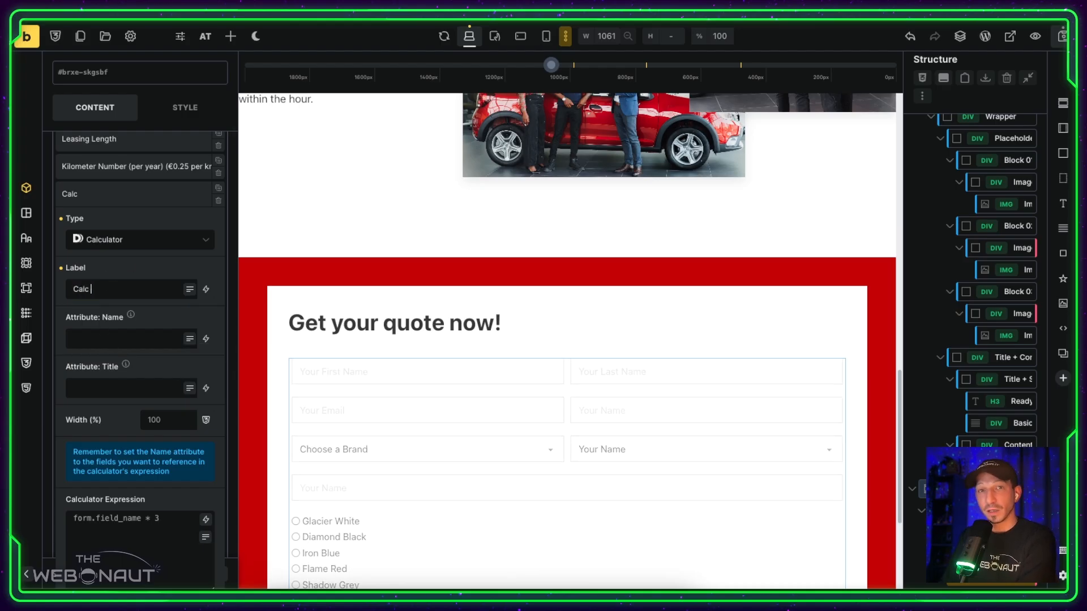
type(" Km price per month")
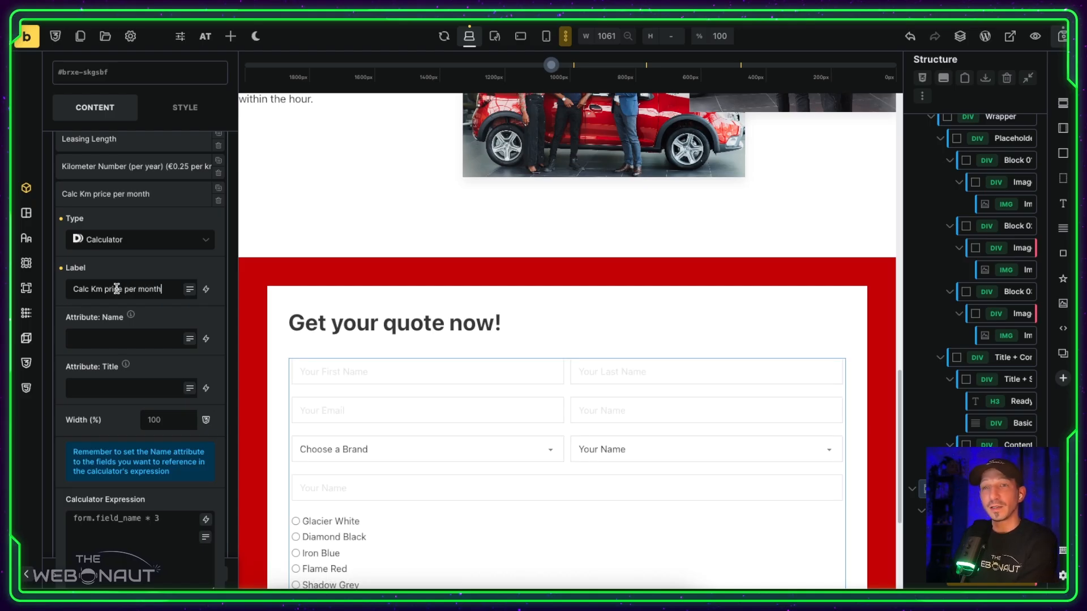
Step: Check the Kilometer Number field's name attribute and set the "Calc Km price per month" calculator's name attribute to calc_km_month
scroll(583, 466, "down", 3)
scroll(584, 467, "up", 3)
left_click(108, 169)
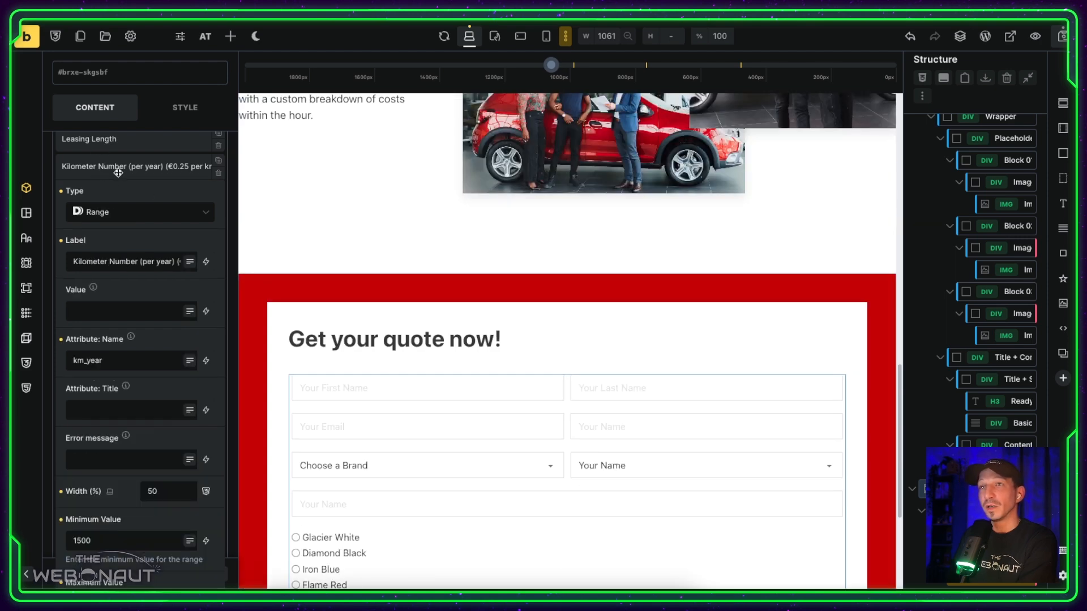
left_click(150, 170)
left_click(147, 192)
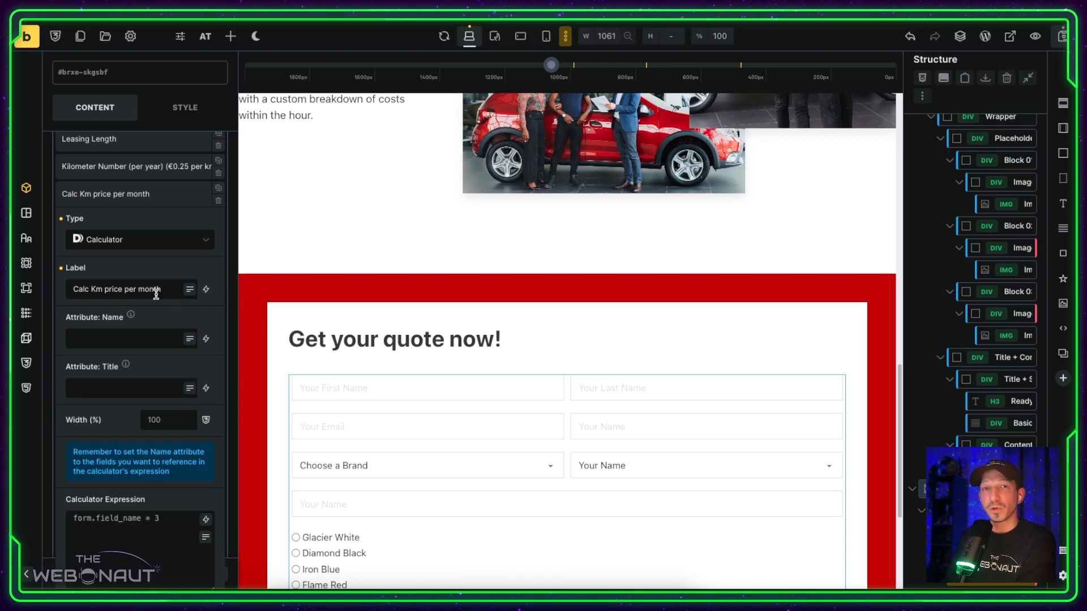
left_click(133, 343)
type("calc_")
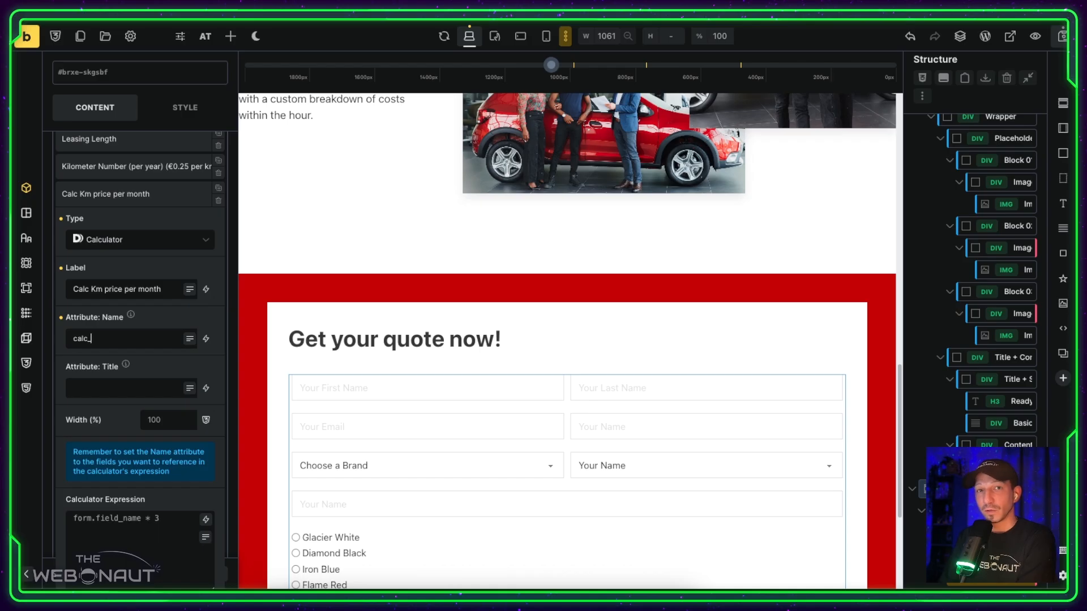
type("km_")
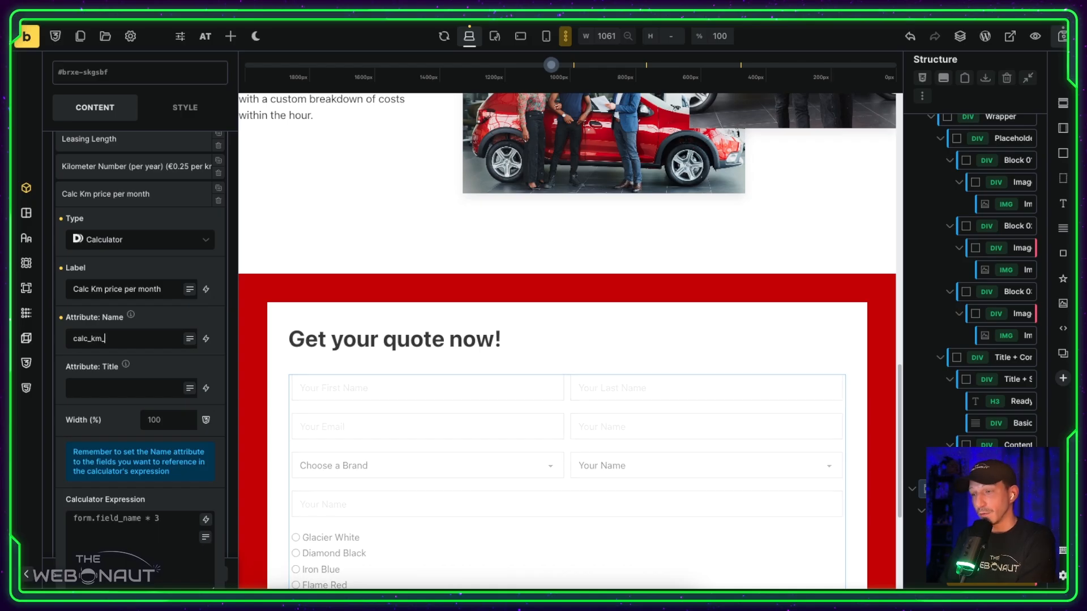
type("month")
Step: Enter (form.km_year*0.25)/12 as the calculator expression of the "Calc Km price per month" field
scroll(116, 458, "down", 2)
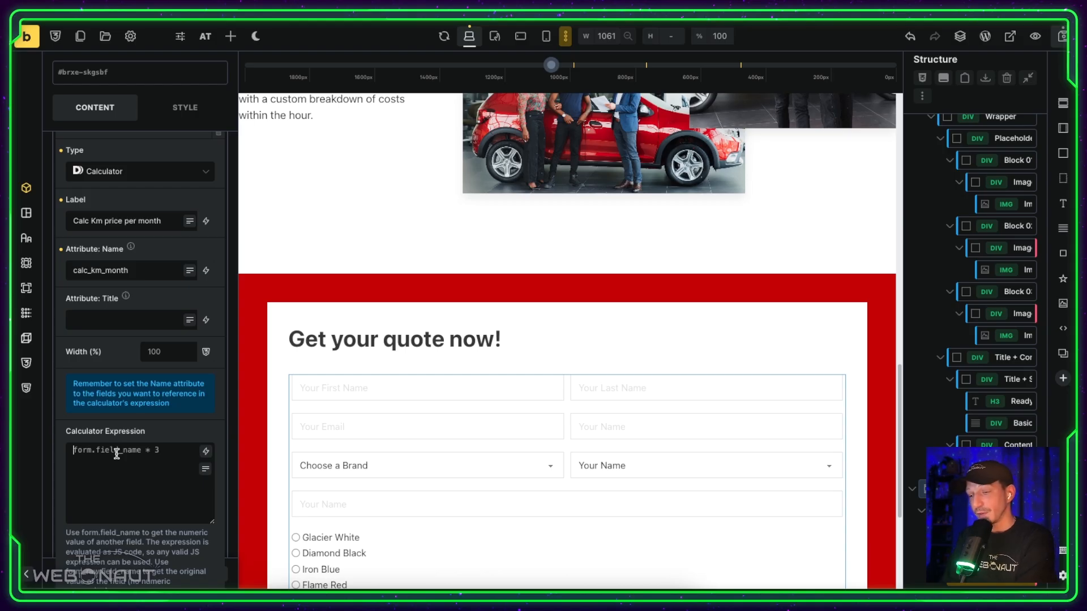
type("(")
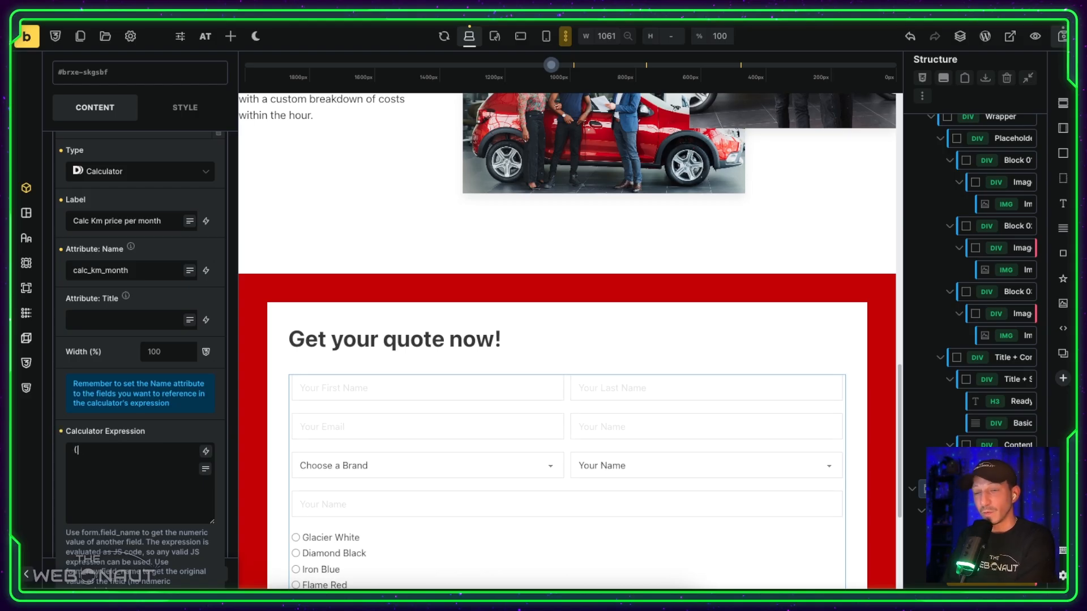
type("form")
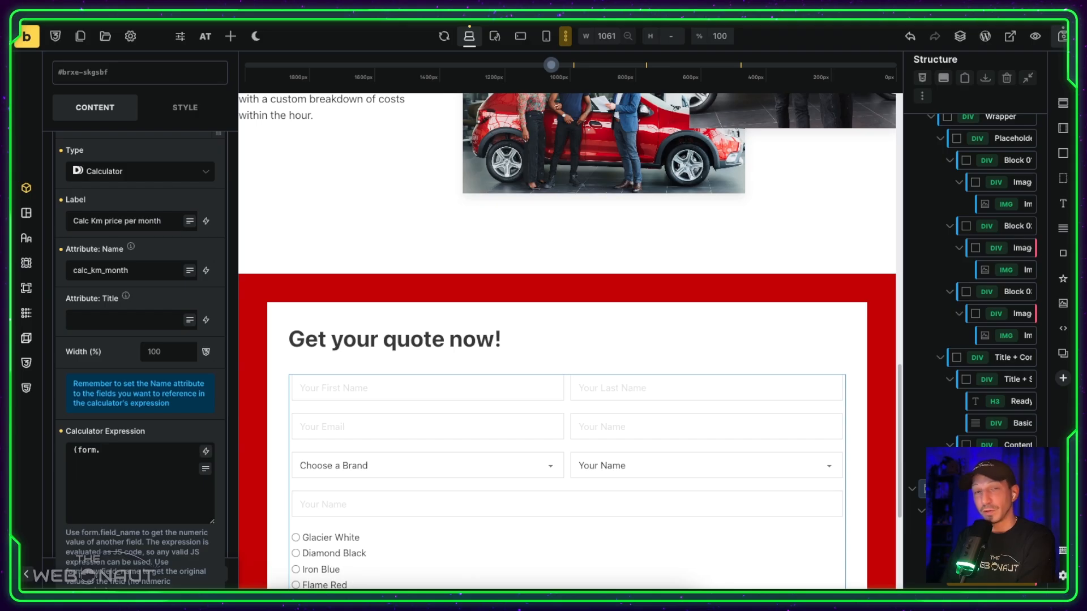
type(".km_year")
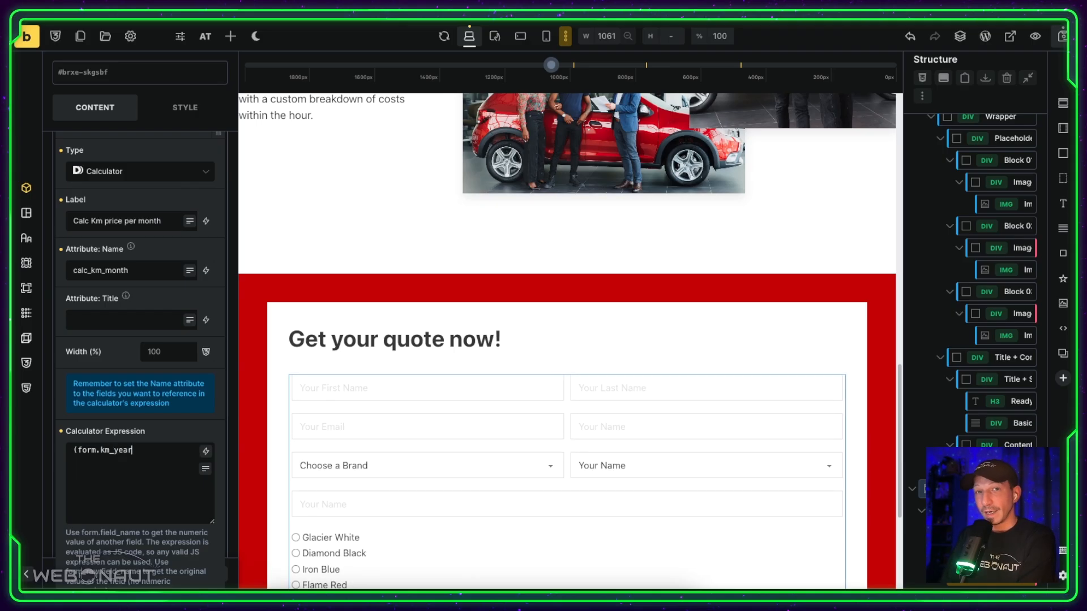
type("*0.25")
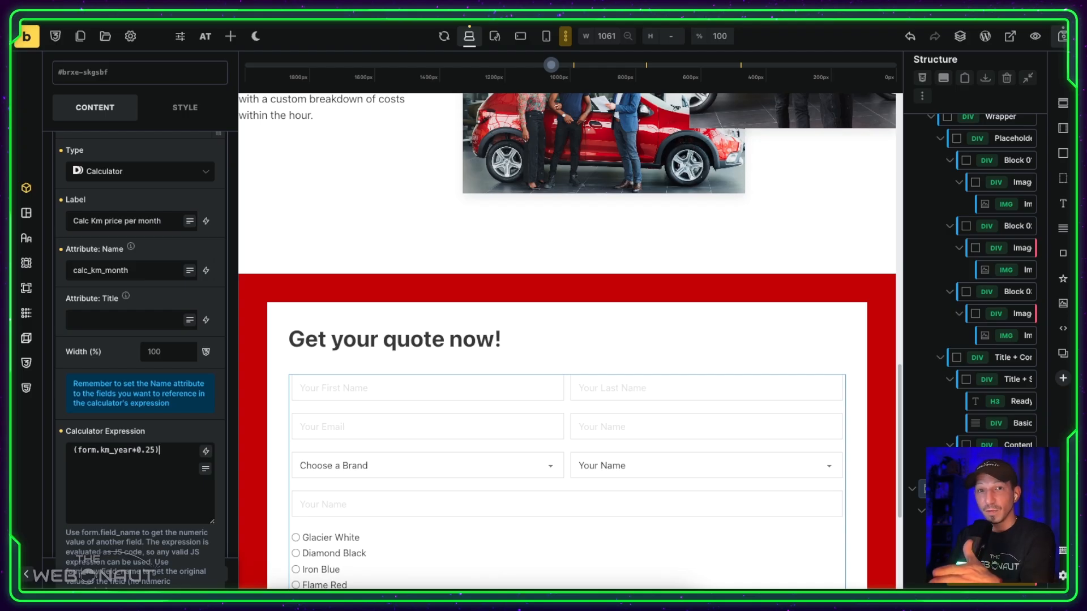
type(")/")
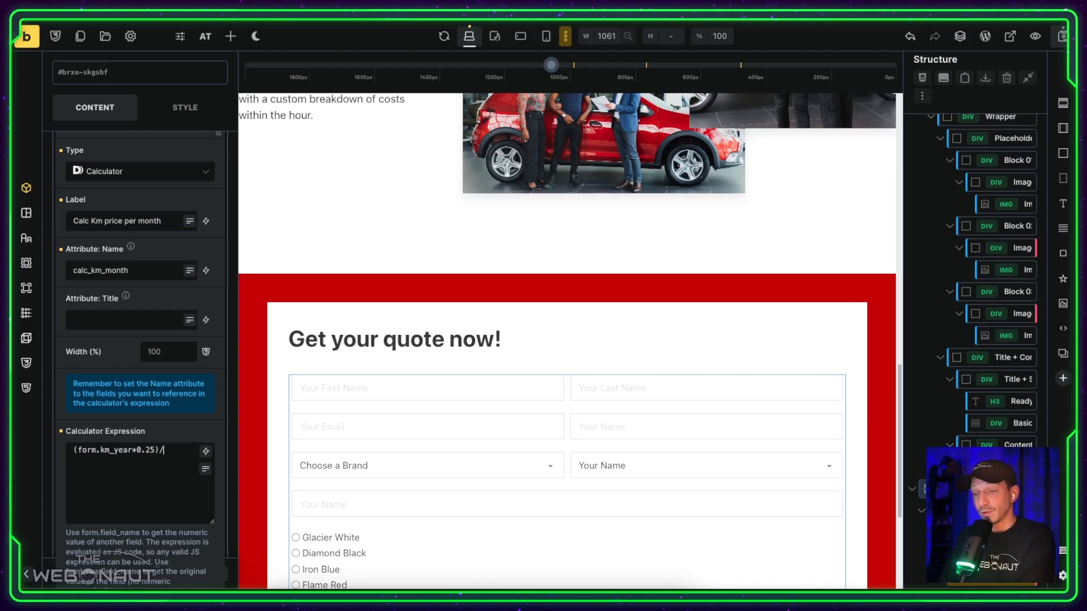
type("12")
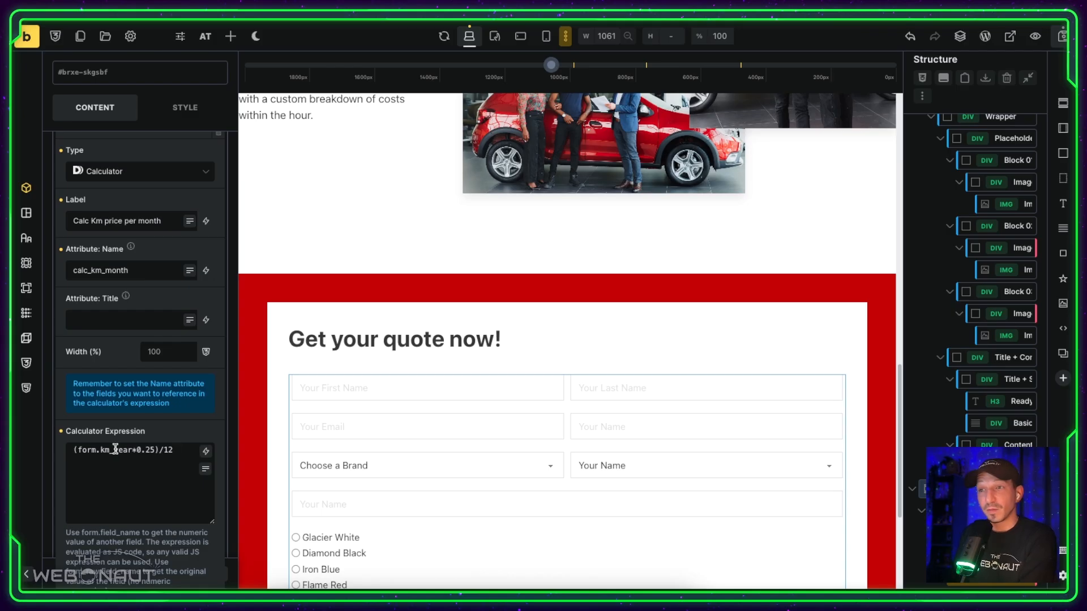
Step: Enable Hide in Form for the "Calc Km price per month" field and collapse its settings
scroll(116, 453, "down", 2)
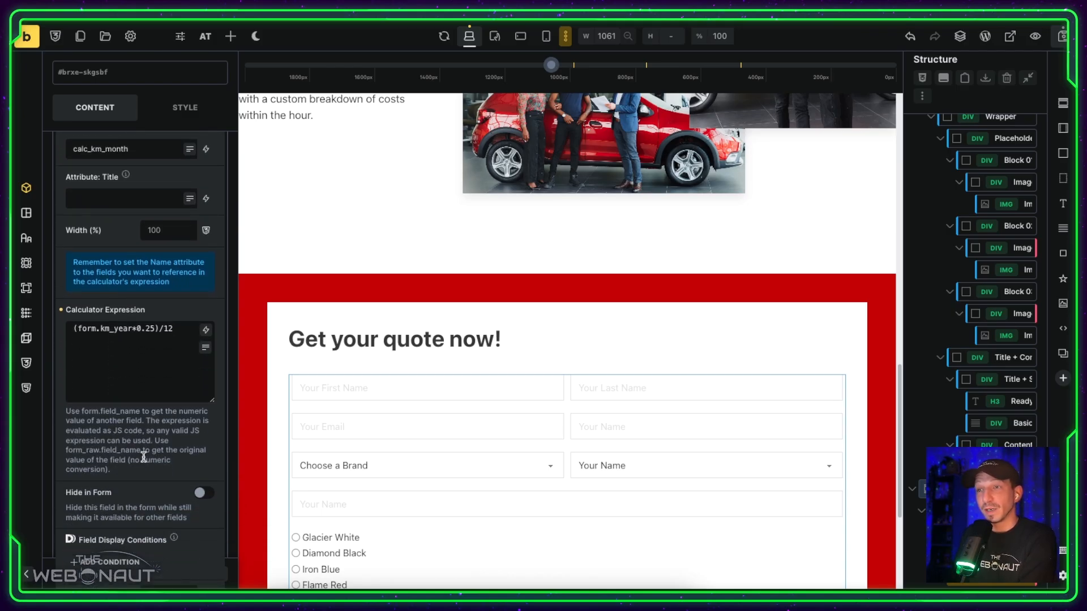
left_click(201, 493)
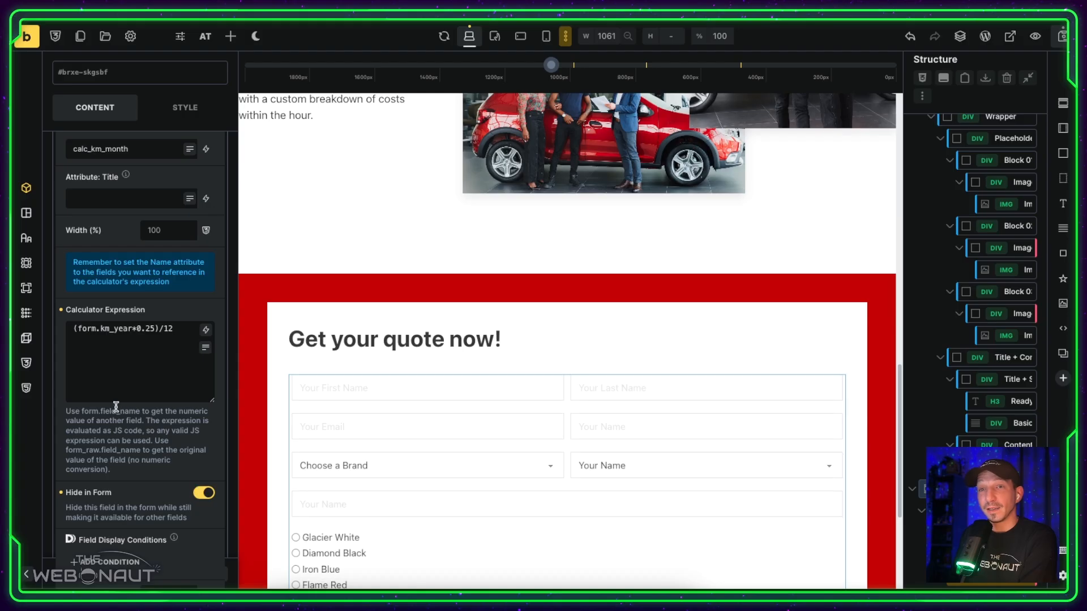
scroll(116, 405, "up", 5)
left_click(120, 274)
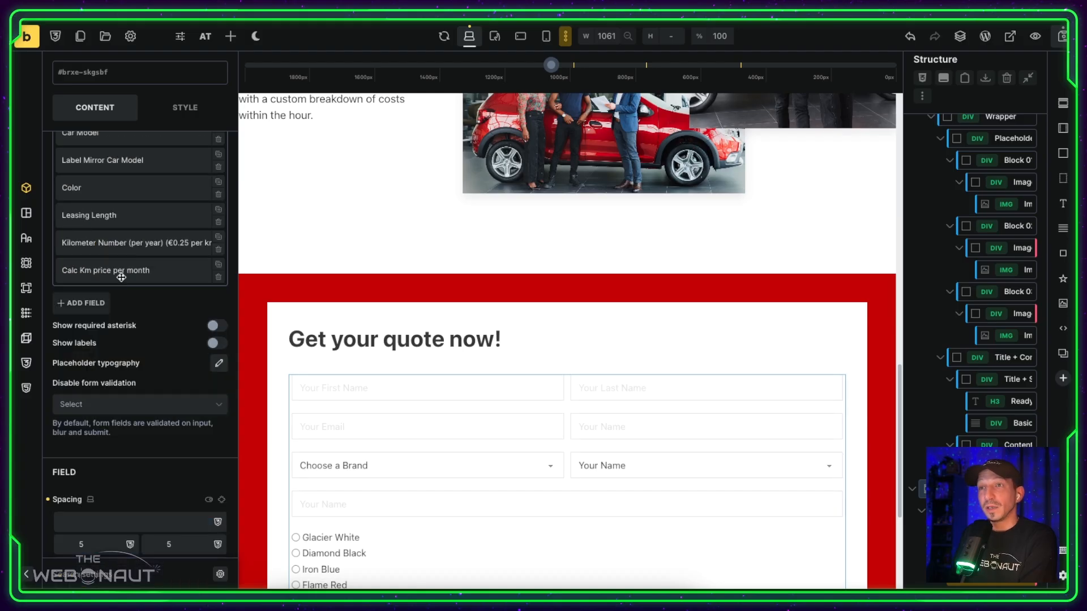
left_click(105, 275)
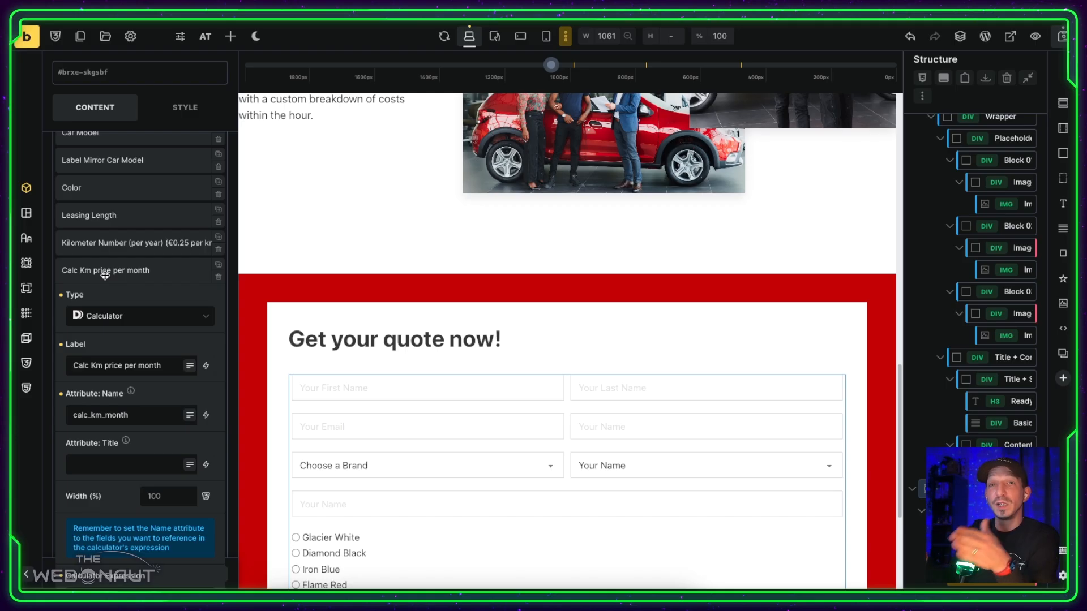
left_click(105, 274)
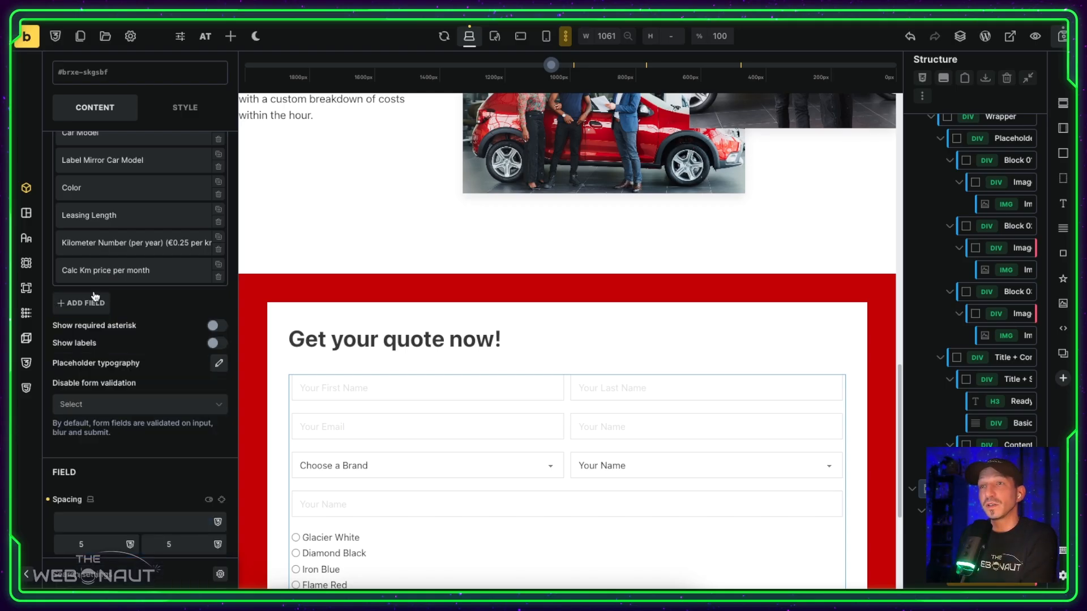
Step: Add a Formatted Number field after the "Calc Km price per month" field
left_click(97, 298)
left_click(106, 344)
scroll(121, 402, "down", 3)
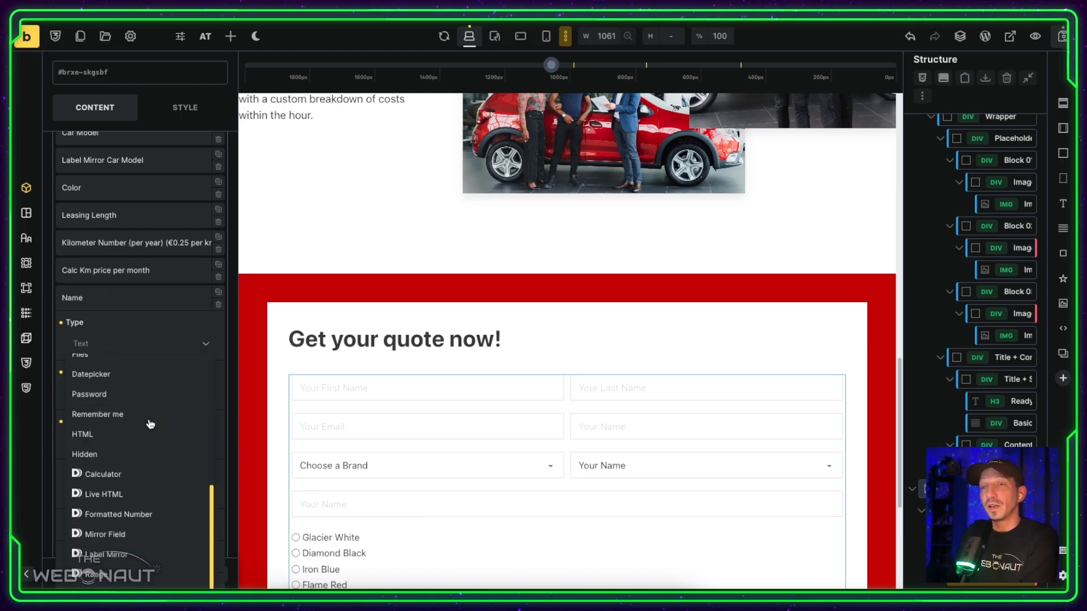
left_click(146, 514)
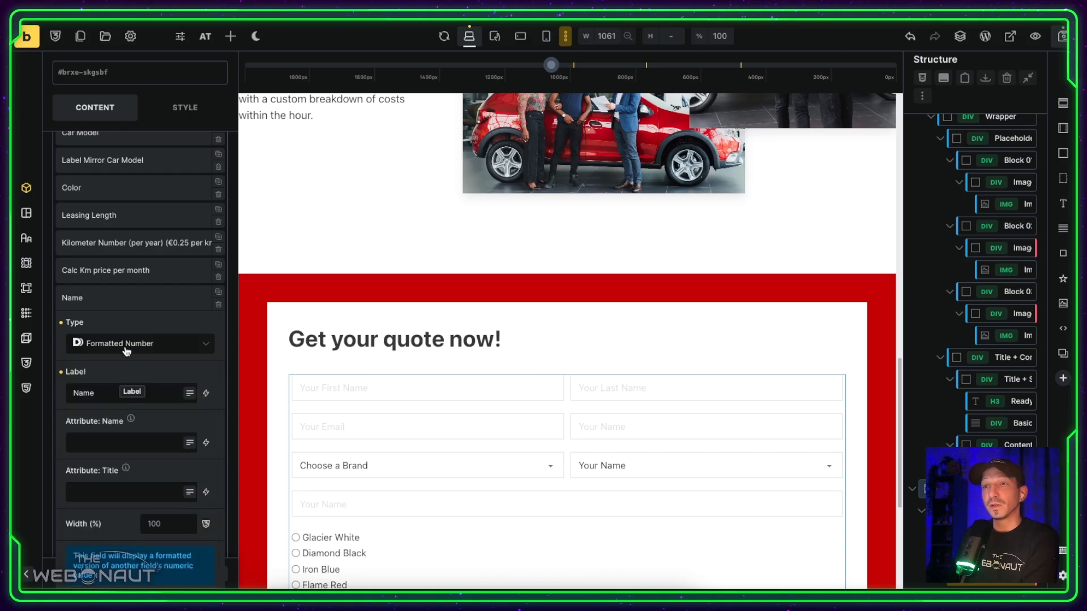
Step: Label the formatted number field "KM Price per month" and set its name attribute to formatted_km_month
double_click(112, 394)
type("KM Price per month")
left_click(101, 444)
type("formatted_km_")
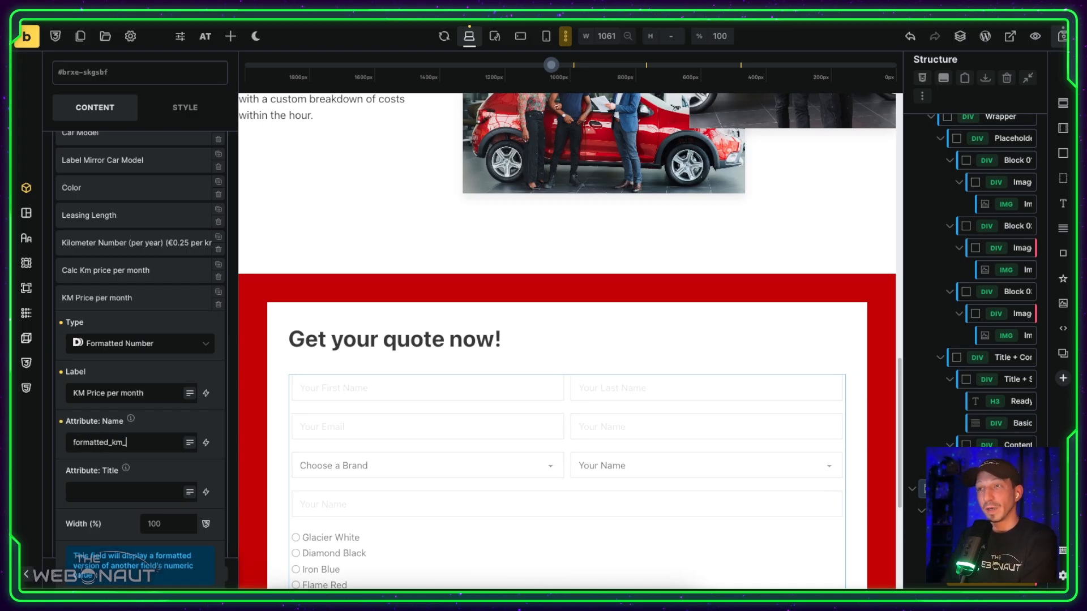
type("month")
Step: Set the "KM Price per month" field's source field name to calc_km_month and compare it with the calculator field's name attribute
scroll(112, 416, "down", 4)
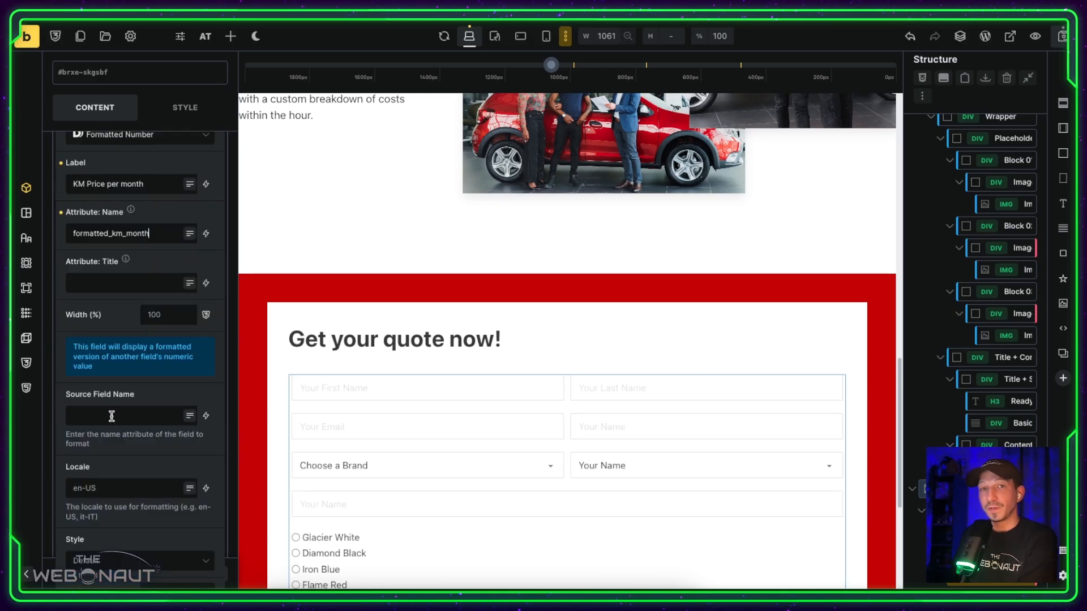
type("c")
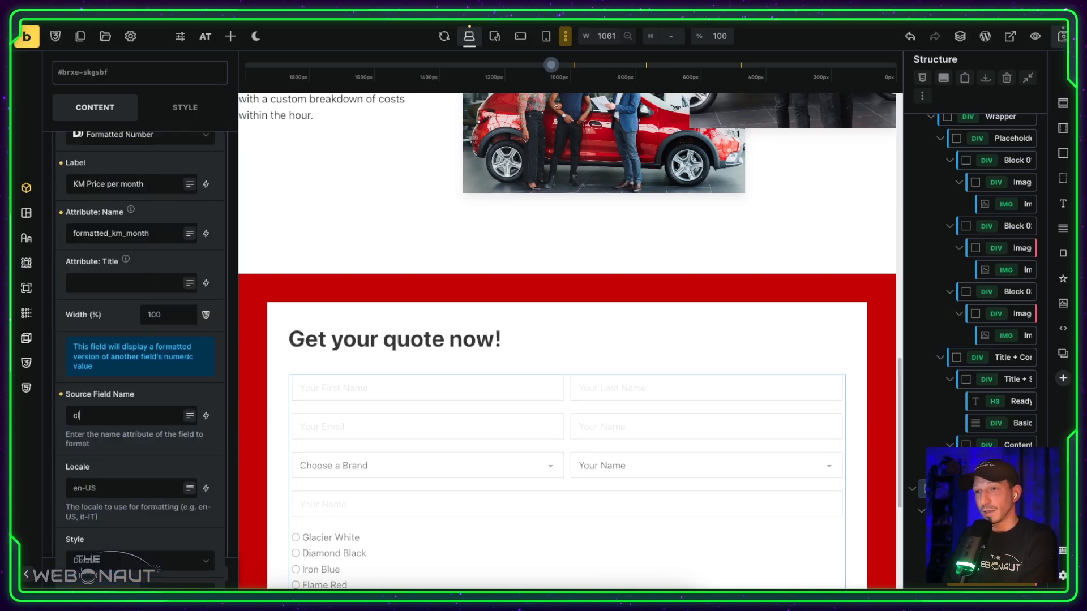
type("alc_km_month")
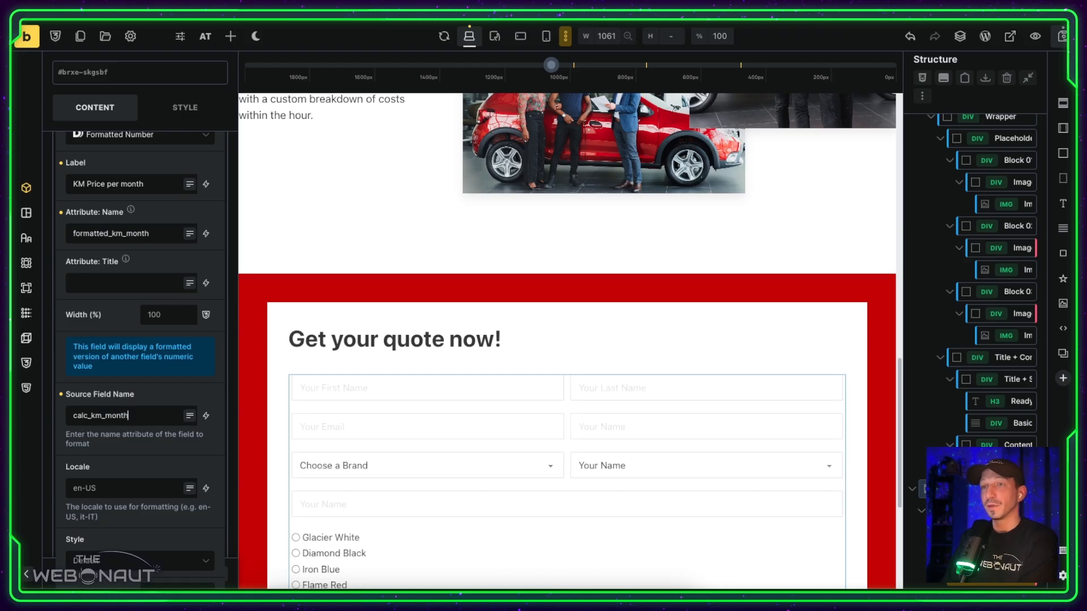
scroll(124, 283, "up", 1)
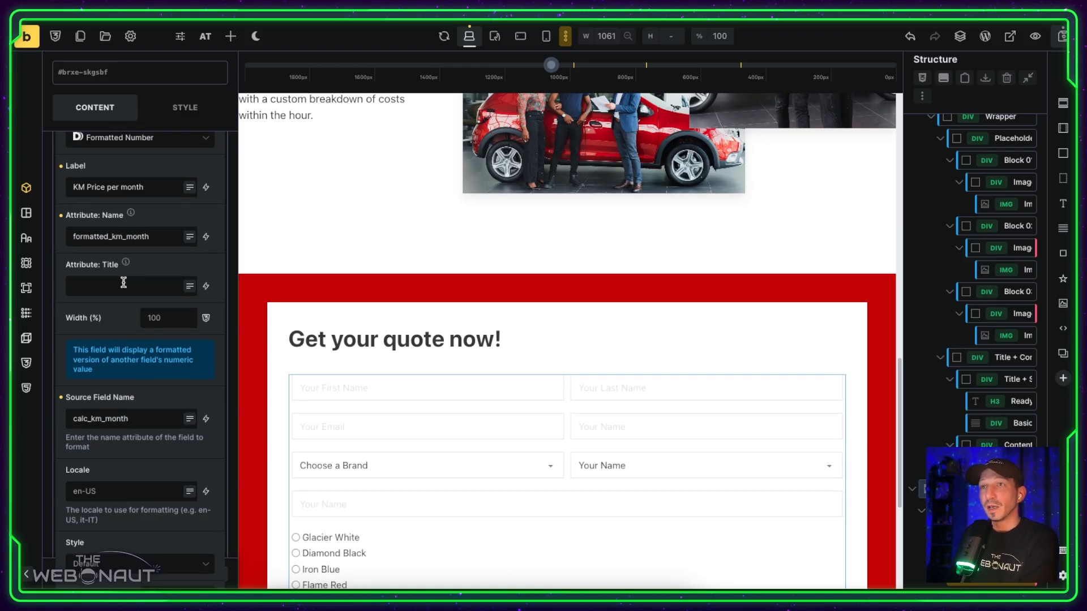
scroll(123, 282, "up", 4)
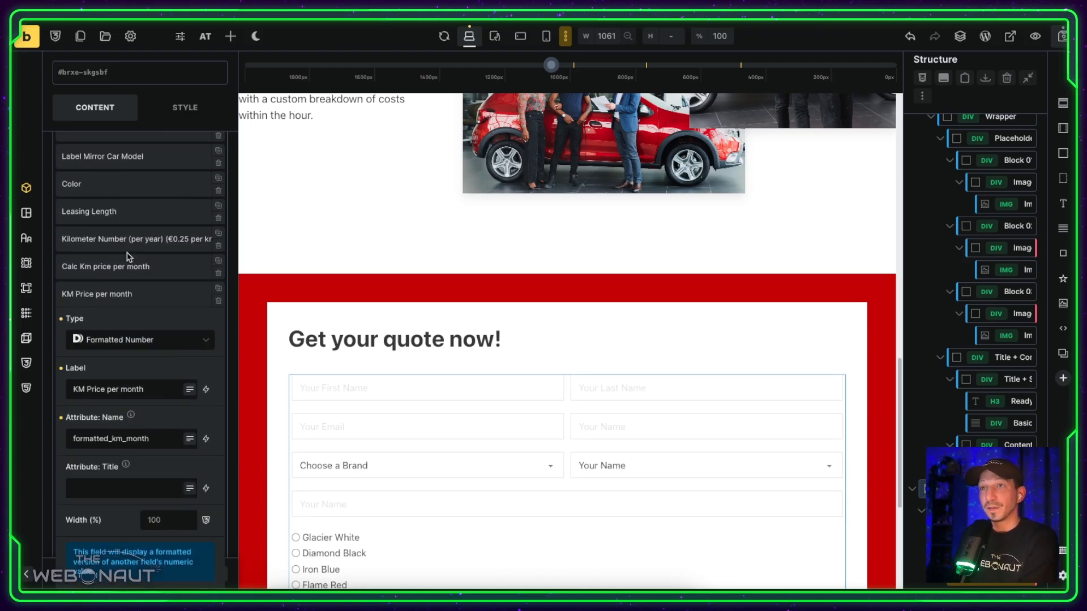
left_click(113, 271)
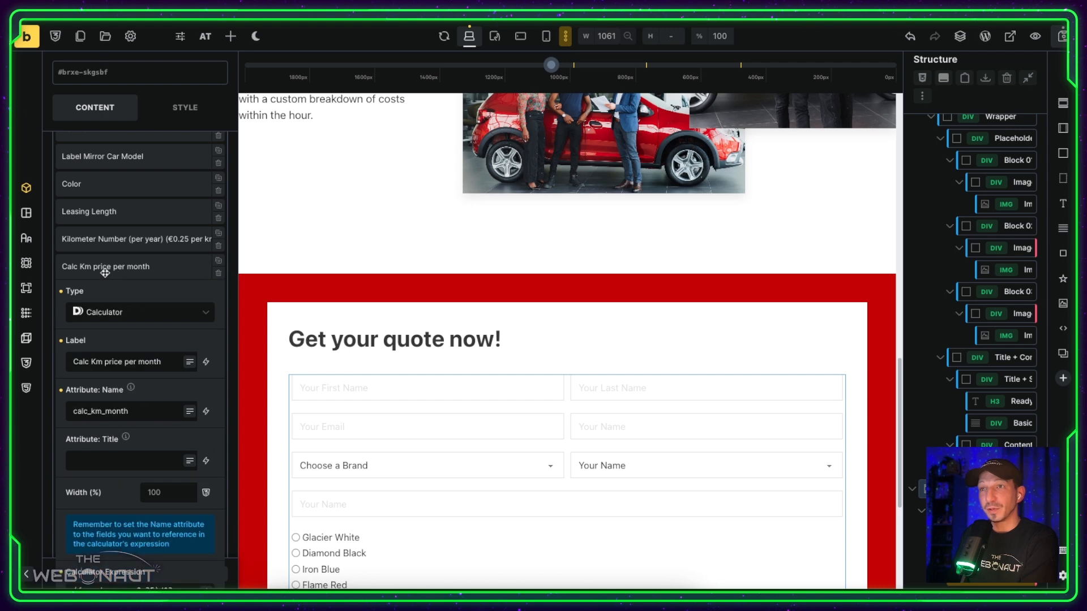
left_click(119, 268)
left_click(116, 268)
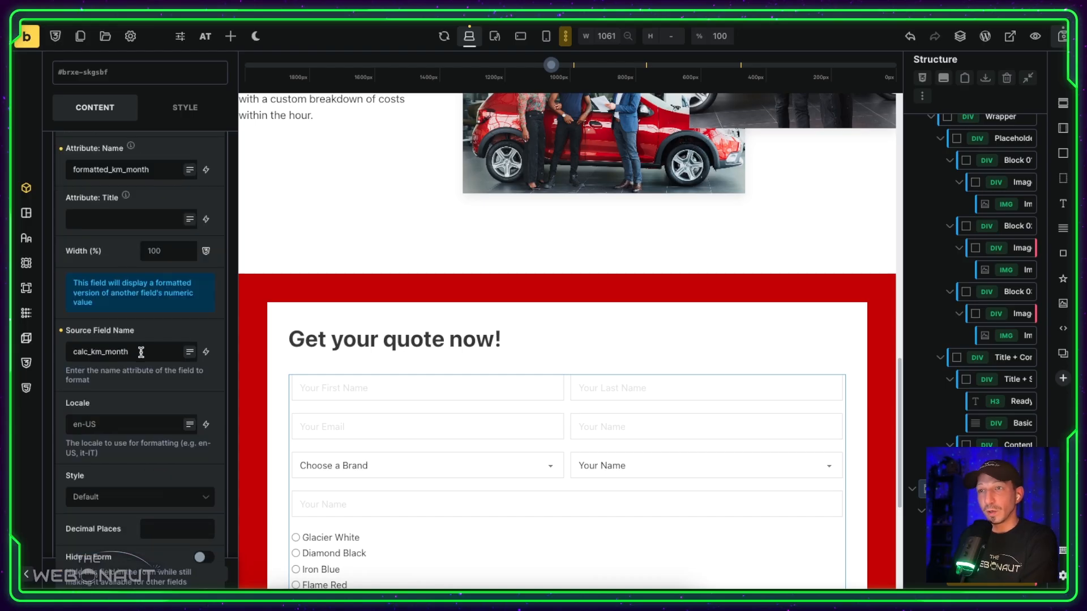
Step: Set the "KM Price per month" field's number style to Decimal with 2 decimal places
left_click(156, 498)
left_click(160, 517)
left_click(167, 524)
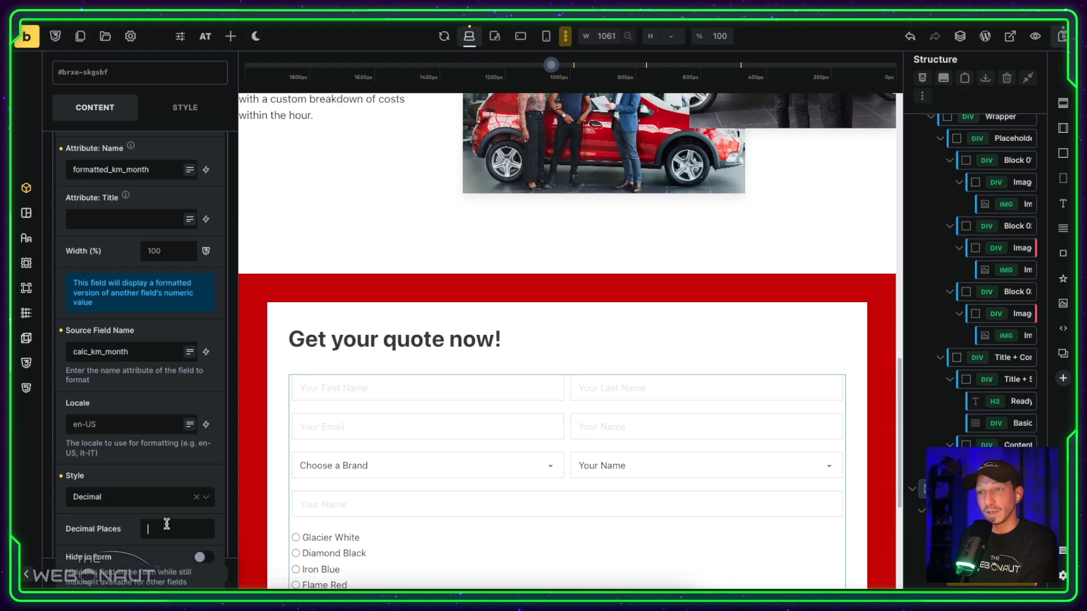
type("2")
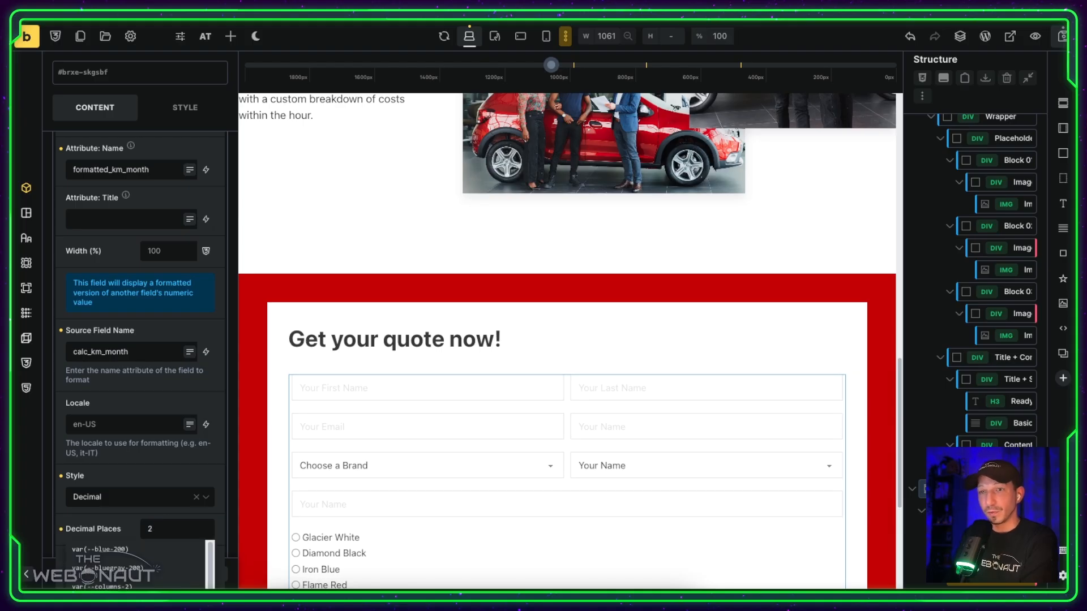
left_click(165, 477)
Step: Enable Hide in Form for the "KM Price per month" field and collapse its settings
scroll(169, 478, "down", 2)
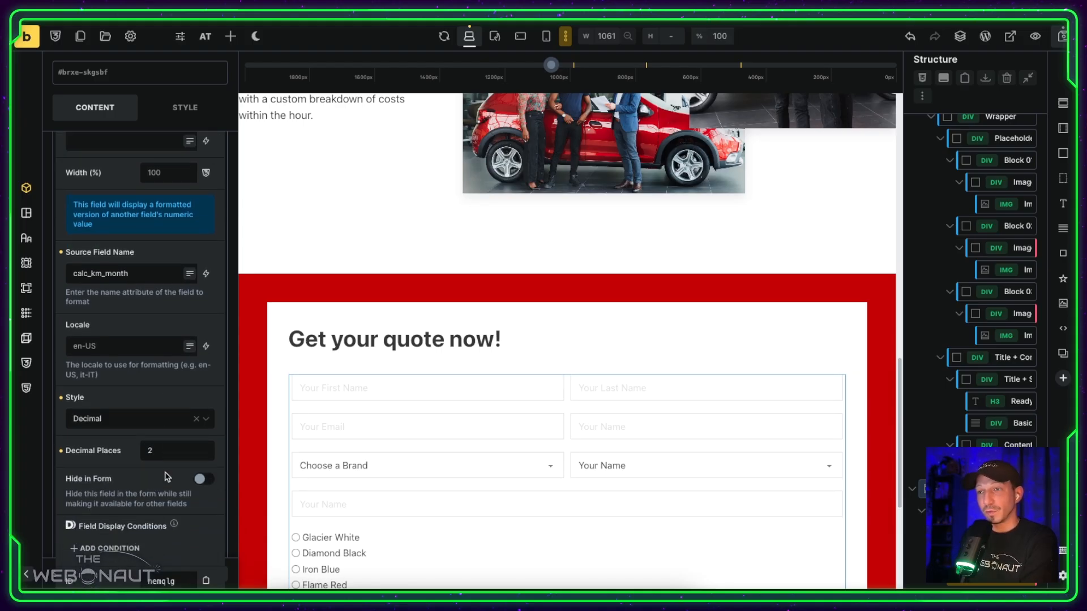
left_click(204, 480)
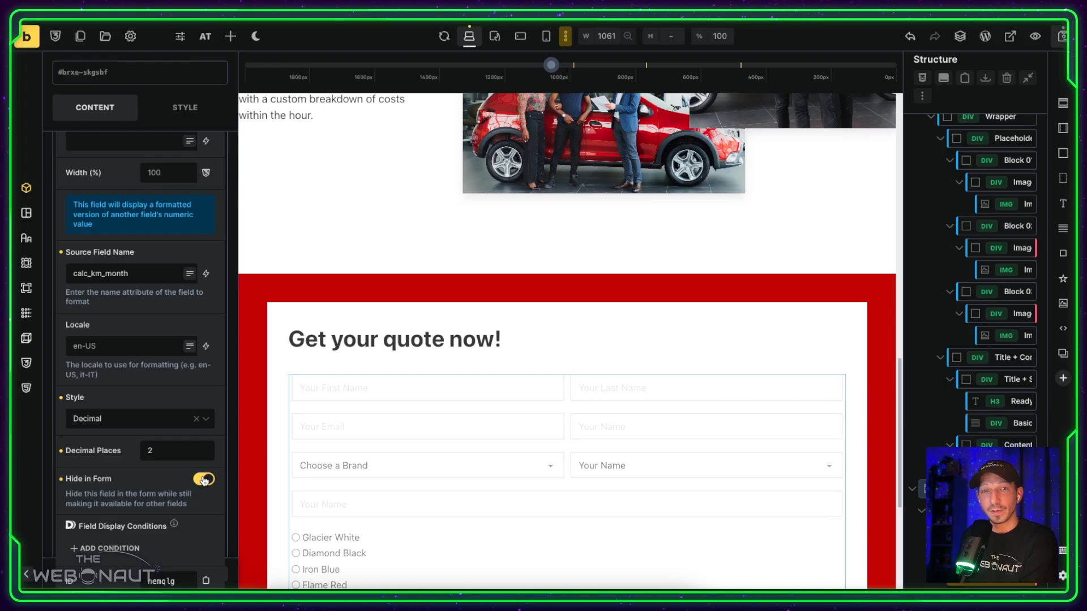
scroll(153, 272, "up", 8)
left_click(144, 196)
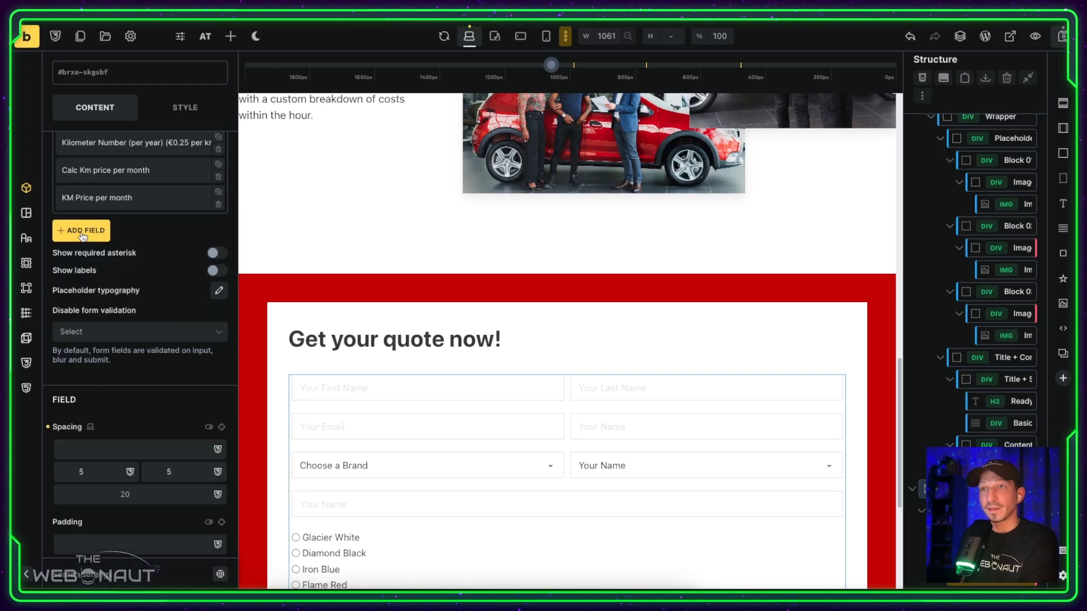
Step: Add a new form field and set its type to Calculator
left_click(81, 227)
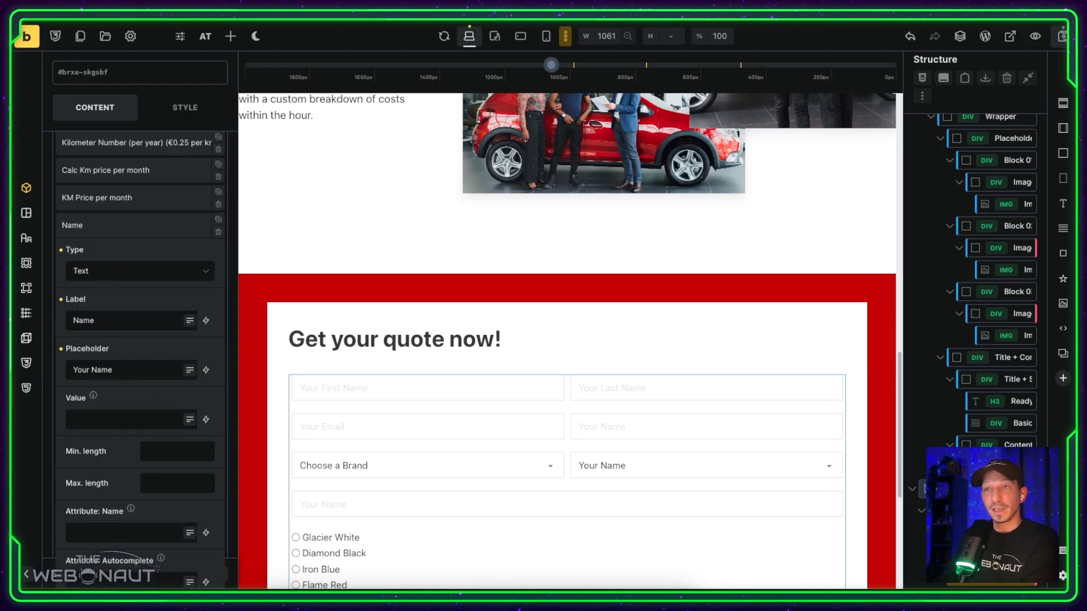
left_click(197, 276)
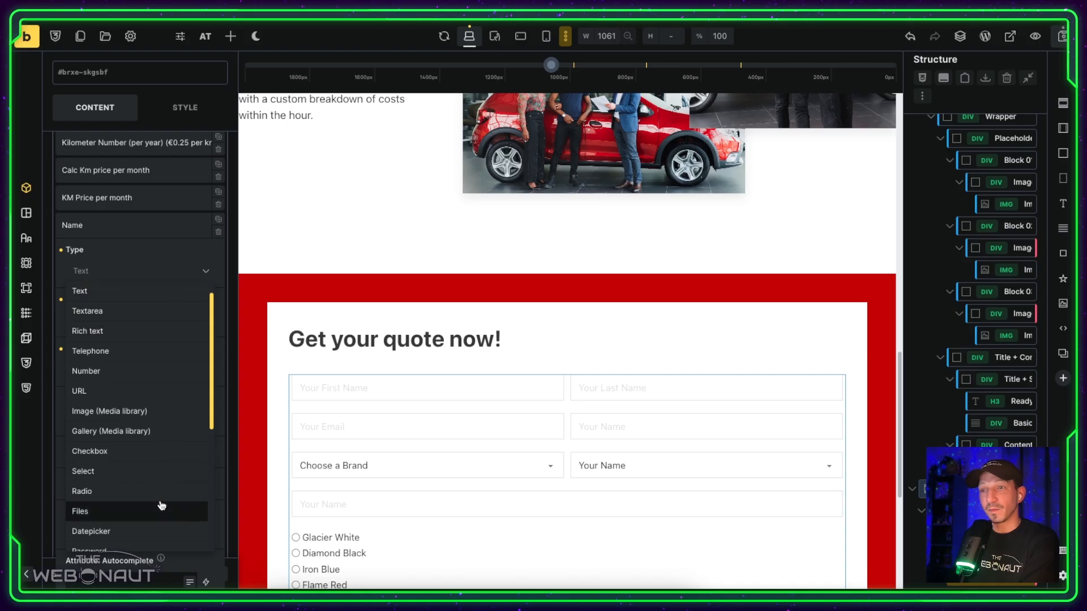
scroll(161, 504, "down", 5)
left_click(150, 404)
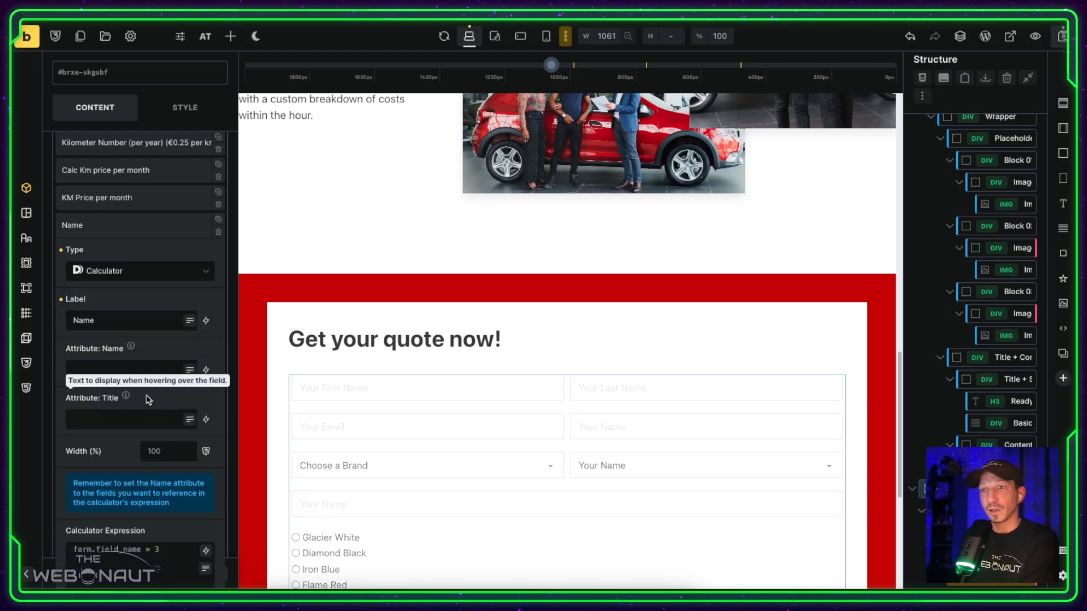
Step: Label the new calculator field "Final Calculation" and set its name attribute to final_calc
double_click(128, 317)
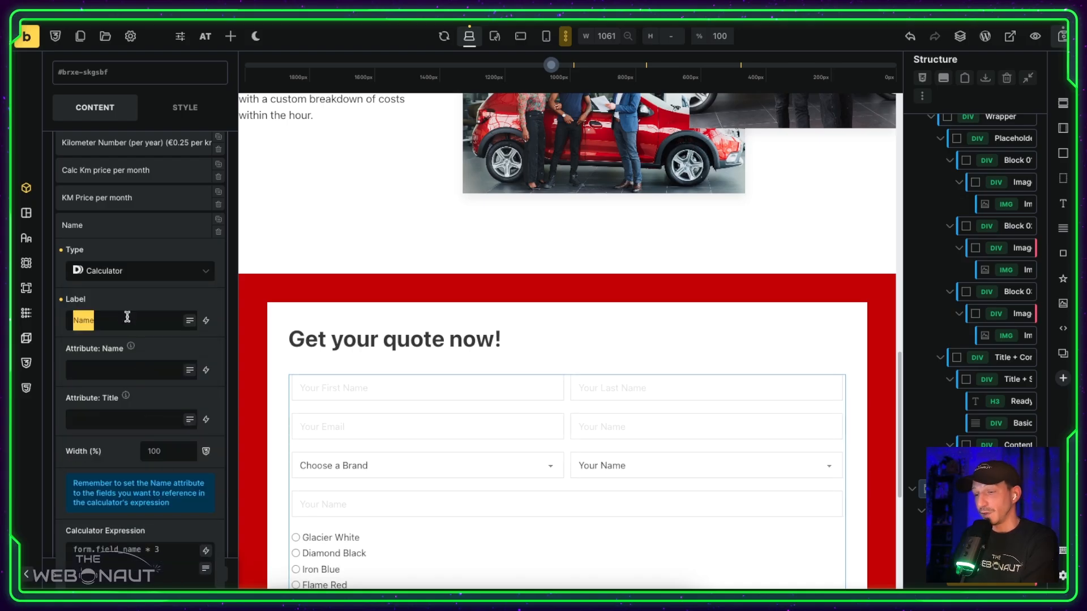
type("Final Calculation")
left_click(121, 371)
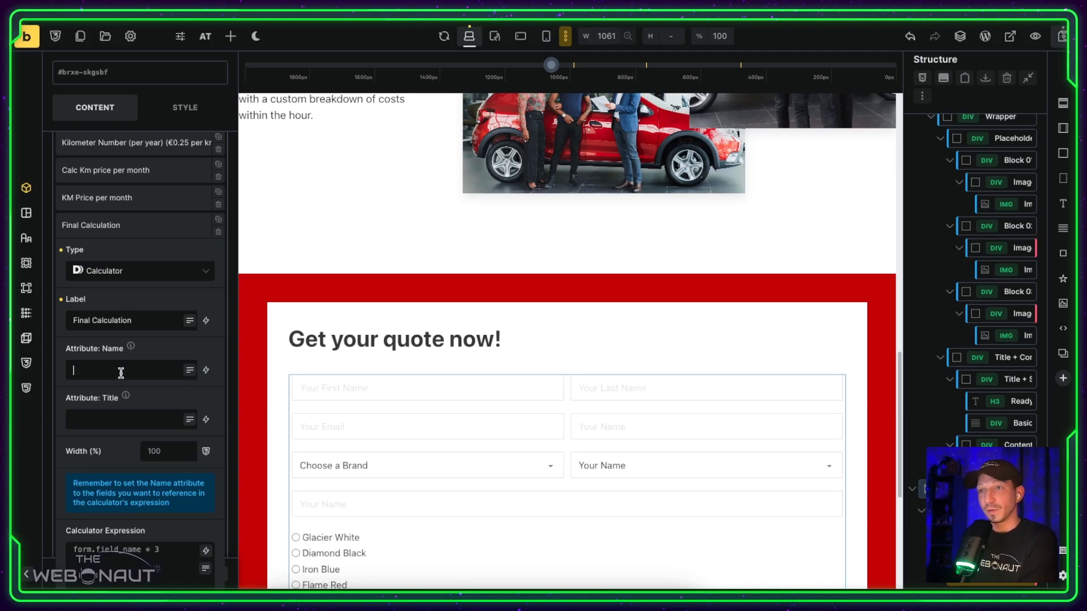
type("final_calc")
Step: Begin the Final Calculation field's calculator expression with (form.car_model)
scroll(118, 384, "down", 3)
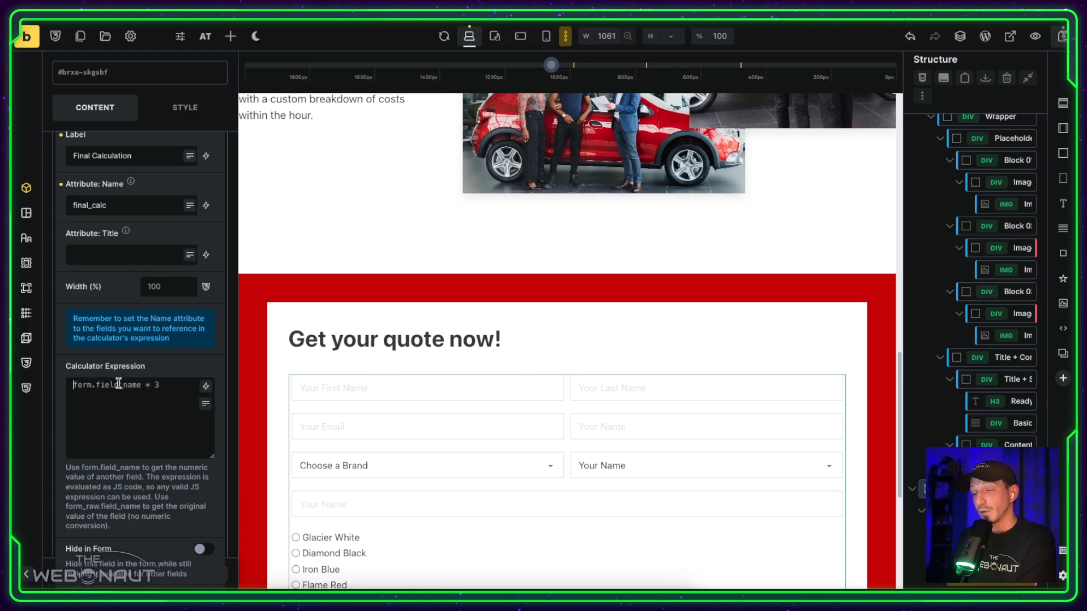
left_click(119, 383)
type("(form.car_model")
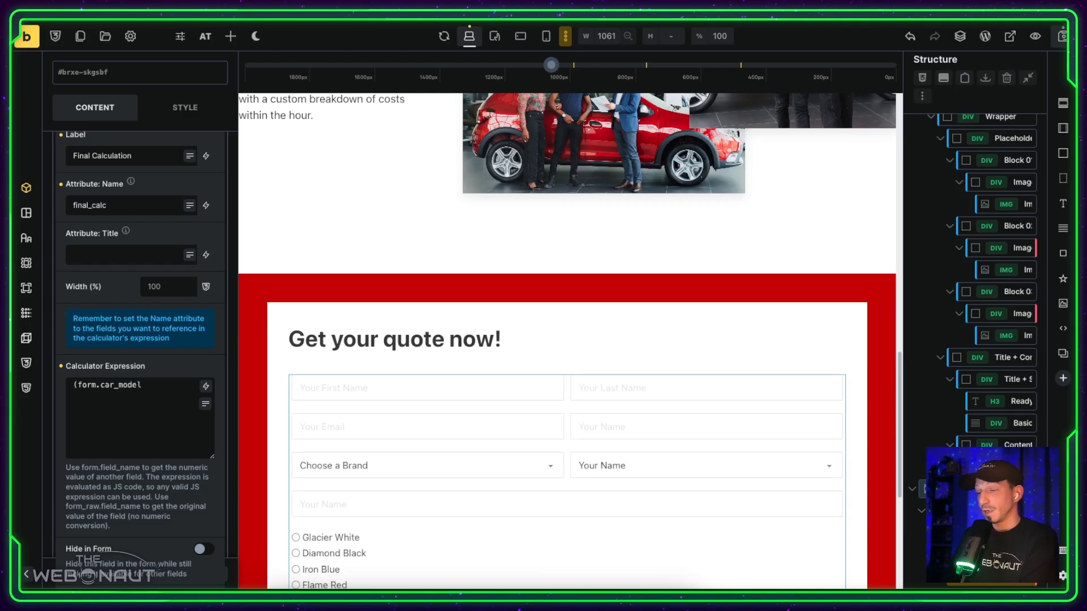
type(")")
Step: Examine the Car Model field's name attribute and the option values in its Peugeot rule
scroll(123, 260, "up", 6)
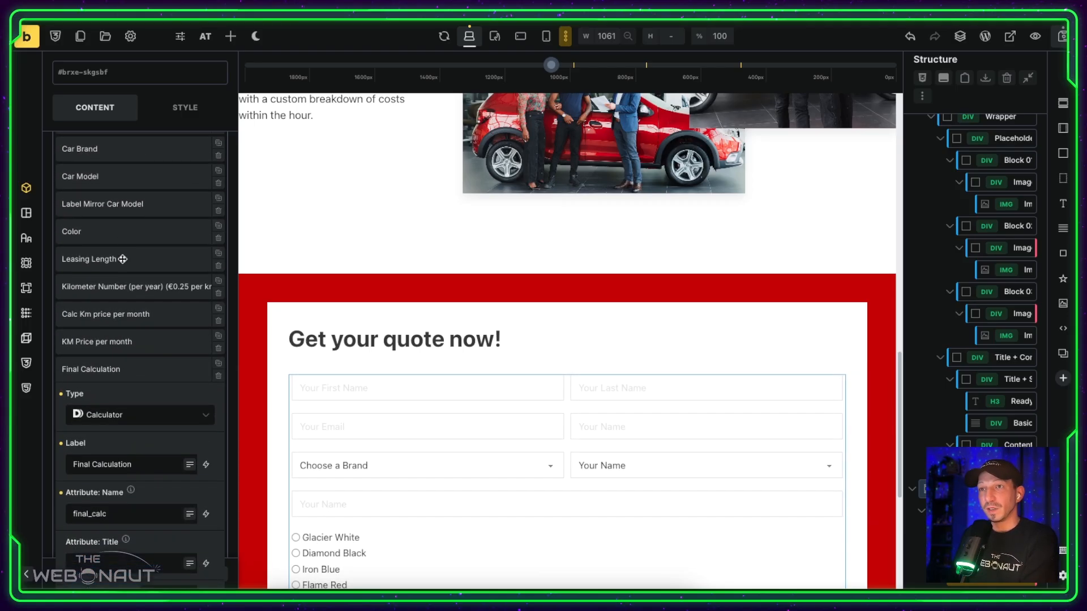
left_click(122, 199)
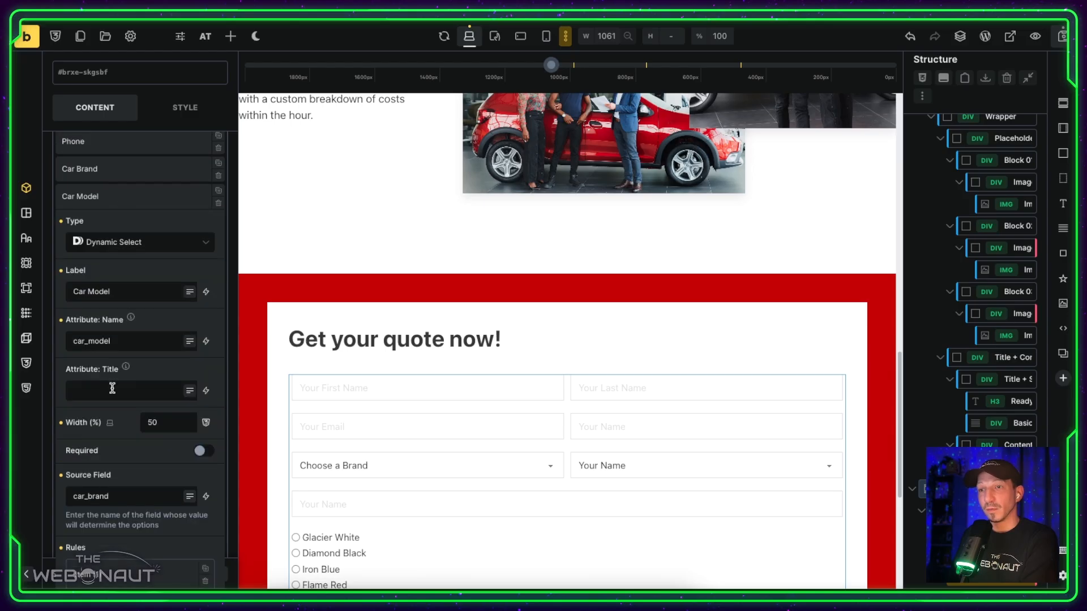
scroll(113, 388, "down", 2)
scroll(117, 423, "down", 1)
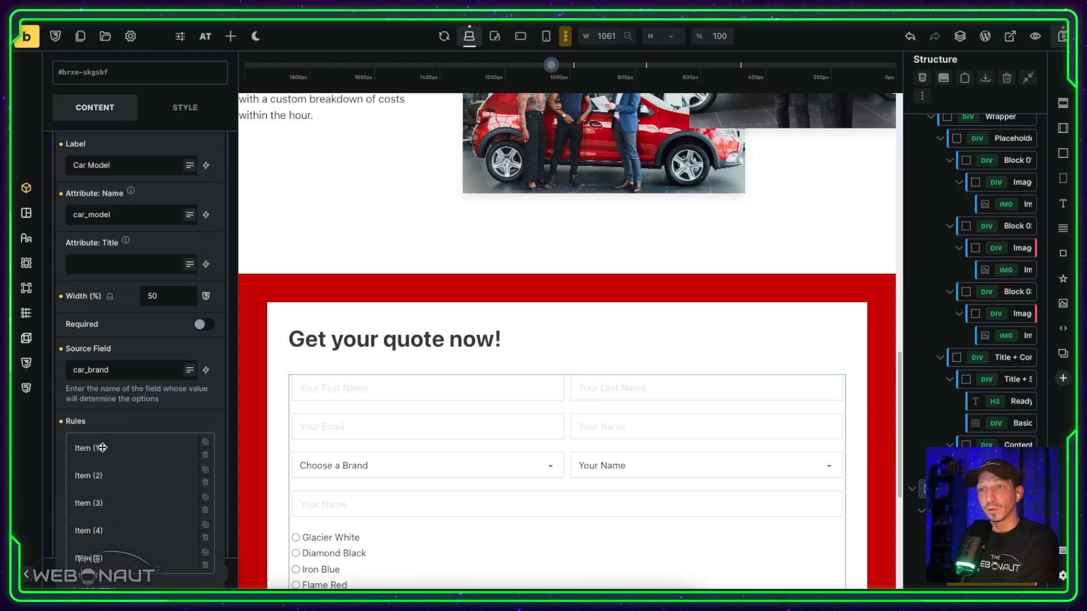
left_click(102, 447)
scroll(116, 487, "down", 5)
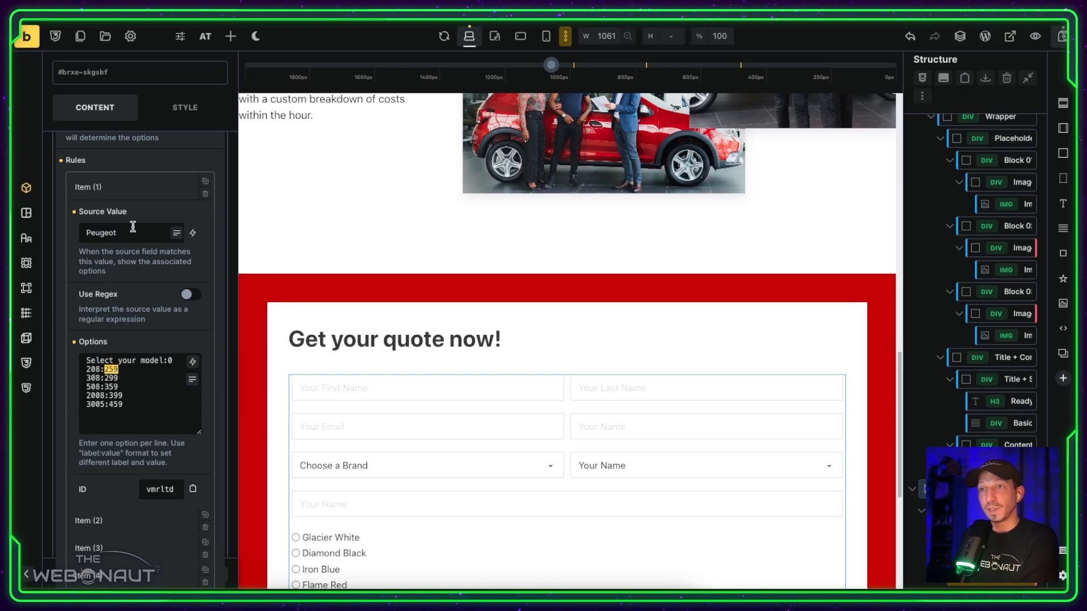
scroll(134, 266, "up", 4)
left_click(120, 414)
scroll(120, 414, "down", 10)
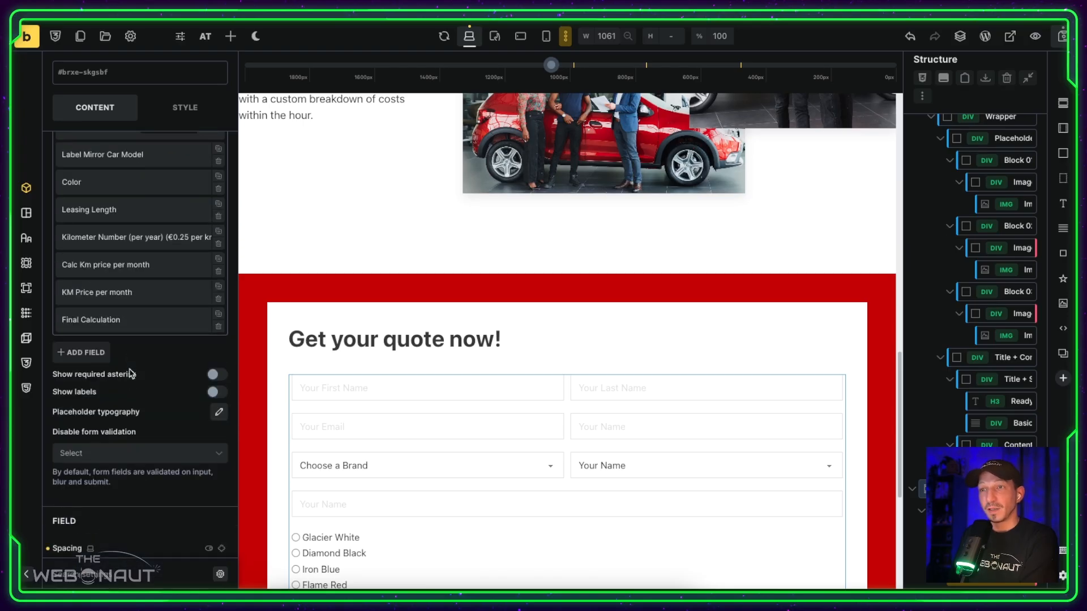
Step: Extend the Final Calculation field's expression to (form.car_model+form.calc_km_month)
left_click(134, 318)
scroll(131, 282, "up", 6)
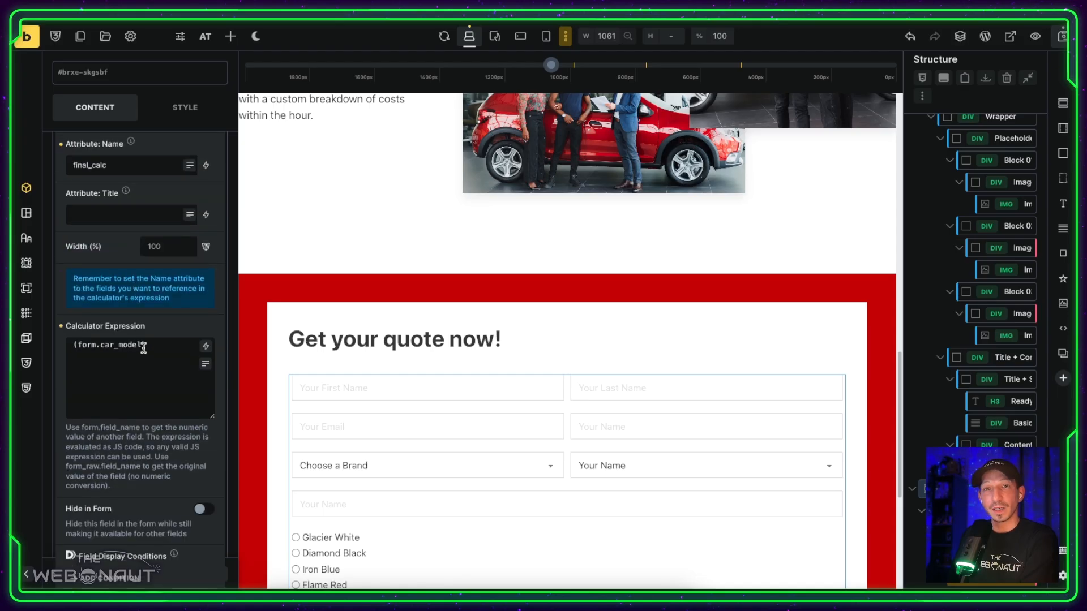
type(")")
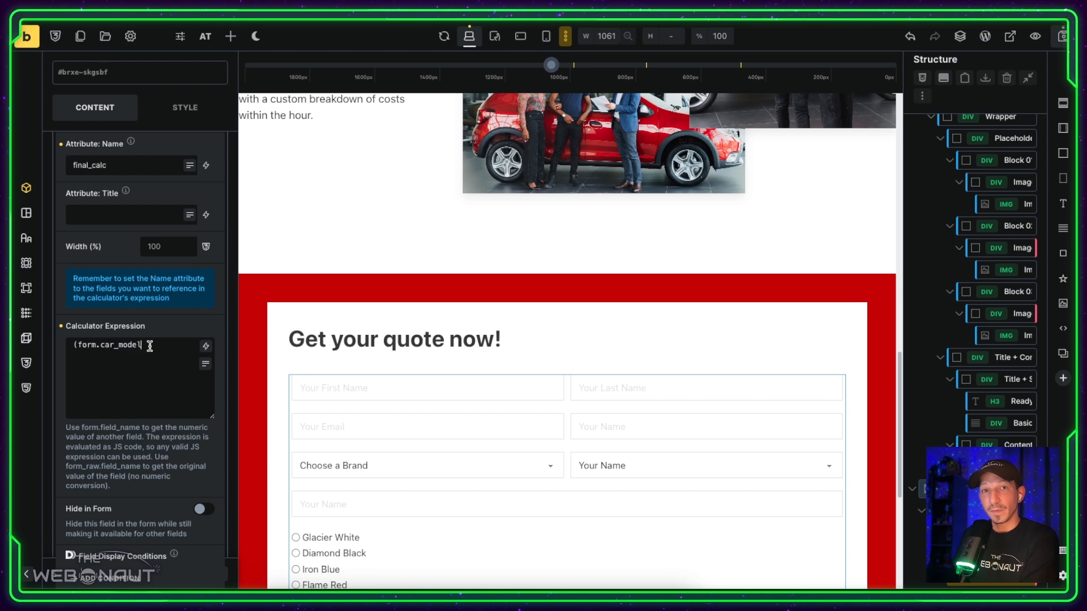
key("BackSpace")
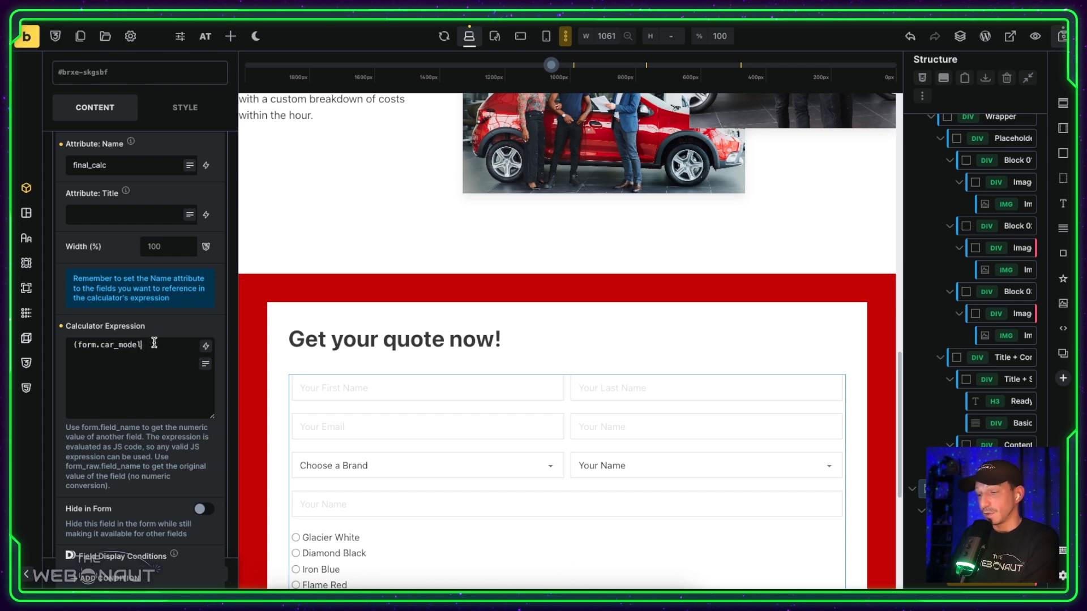
type("+")
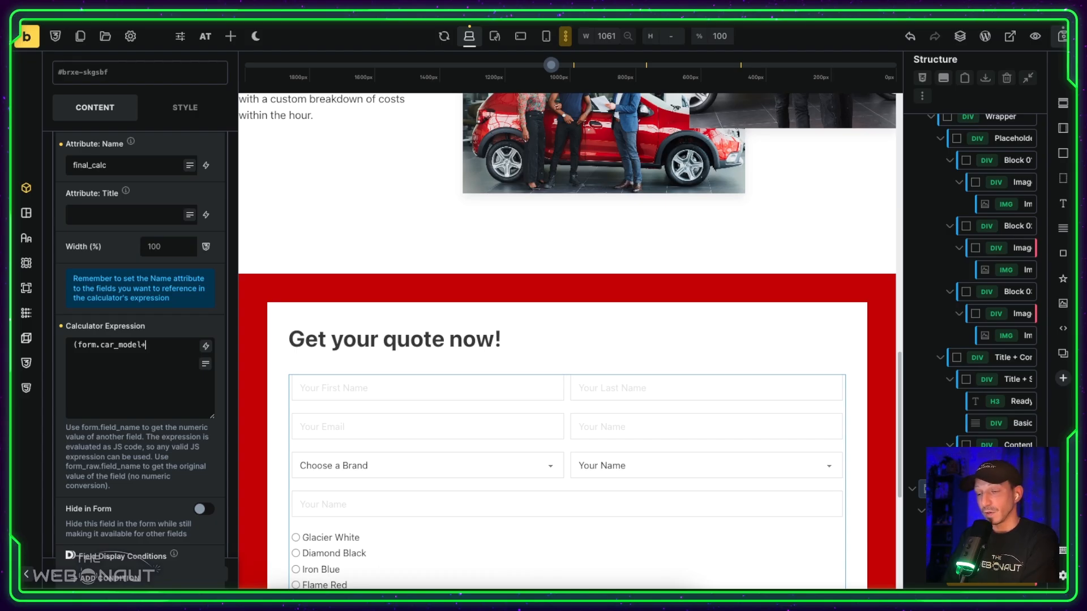
type("form.cal")
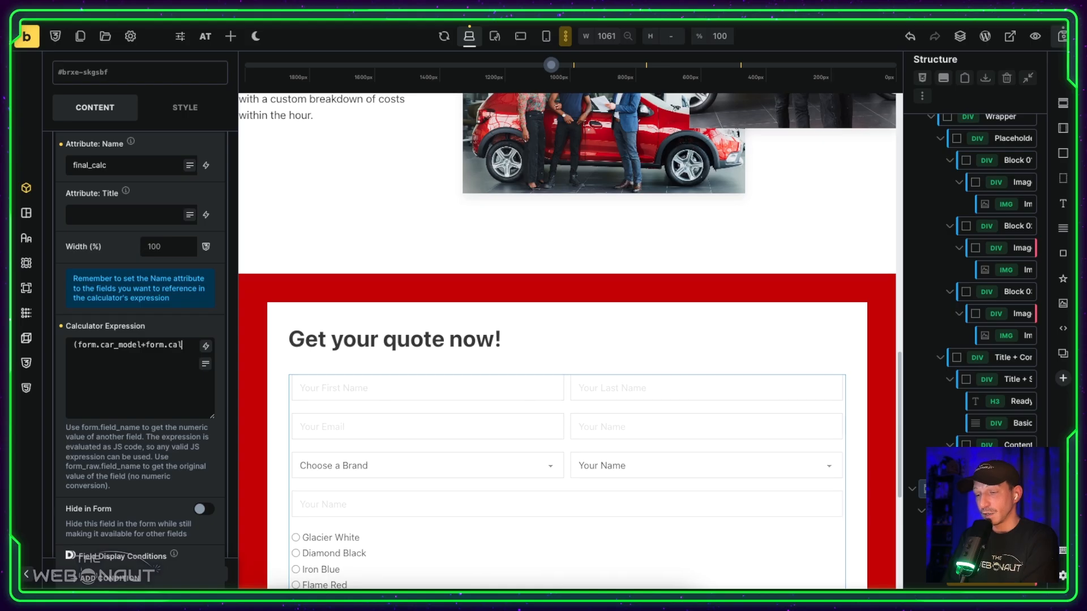
type("c_km_month")
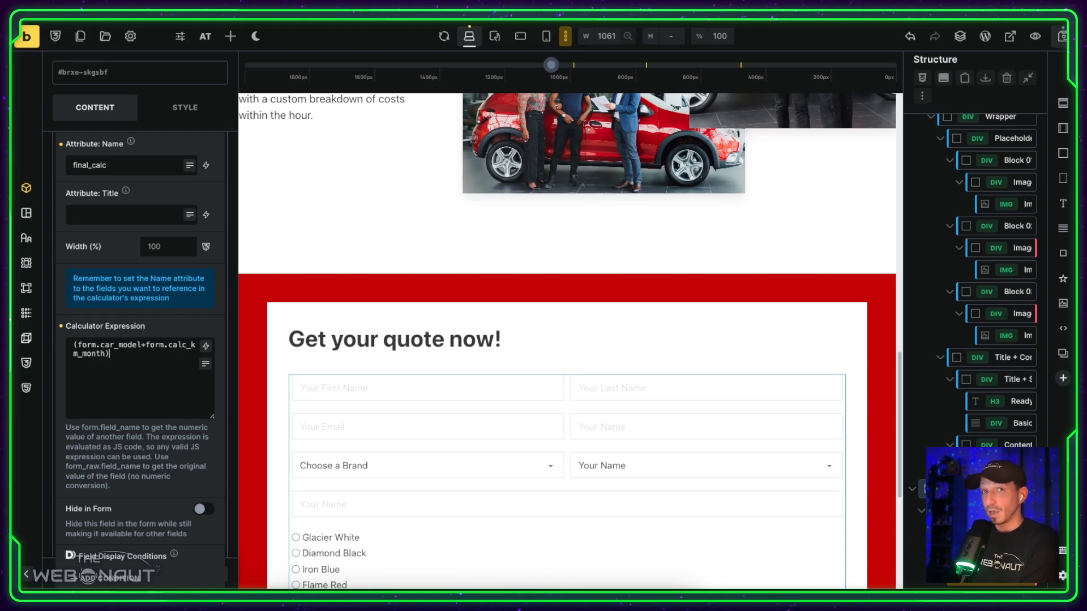
Step: Enable Hide in Form for the Final Calculation field and collapse its settings
left_click(202, 510)
scroll(128, 261, "up", 2)
mouse_move(132, 246)
scroll(132, 246, "up", 3)
left_click(129, 235)
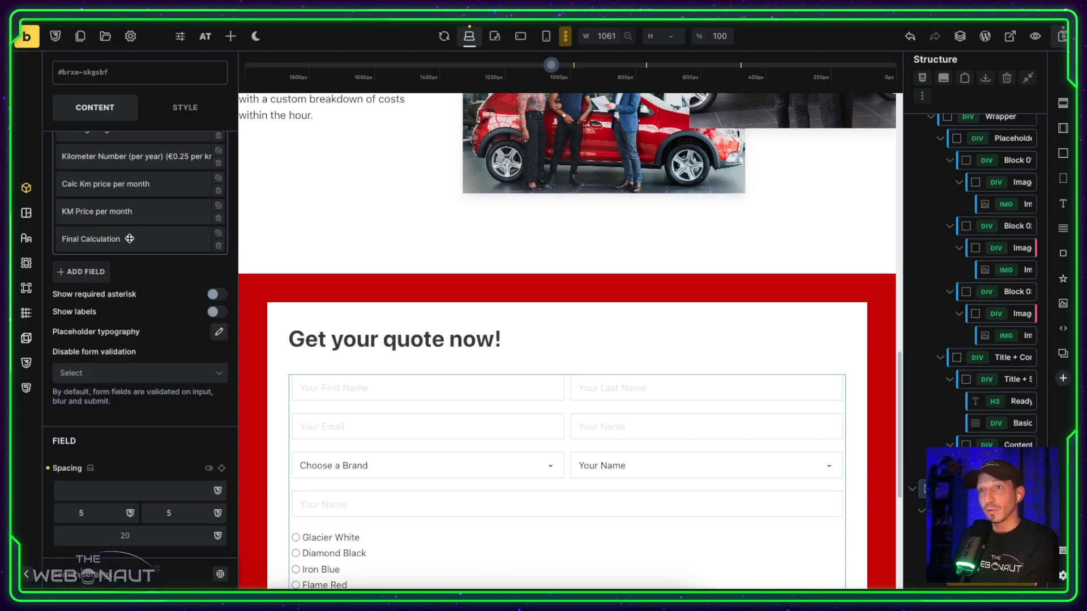
Step: Add another form field after Final Calculation and set its type to Formatted Number
left_click(84, 271)
left_click(136, 310)
scroll(136, 340, "down", 5)
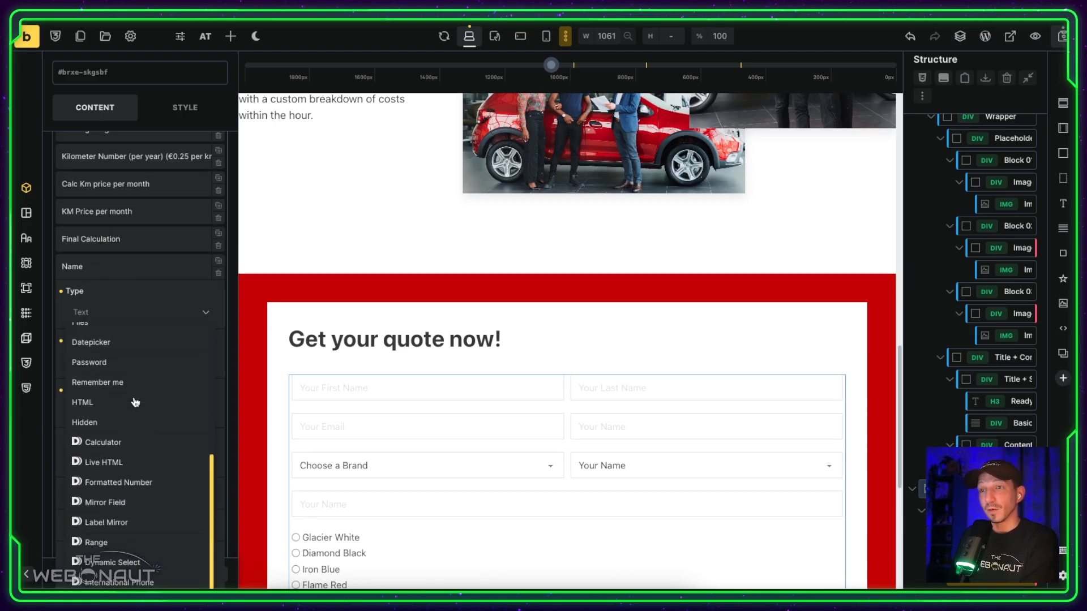
left_click(146, 483)
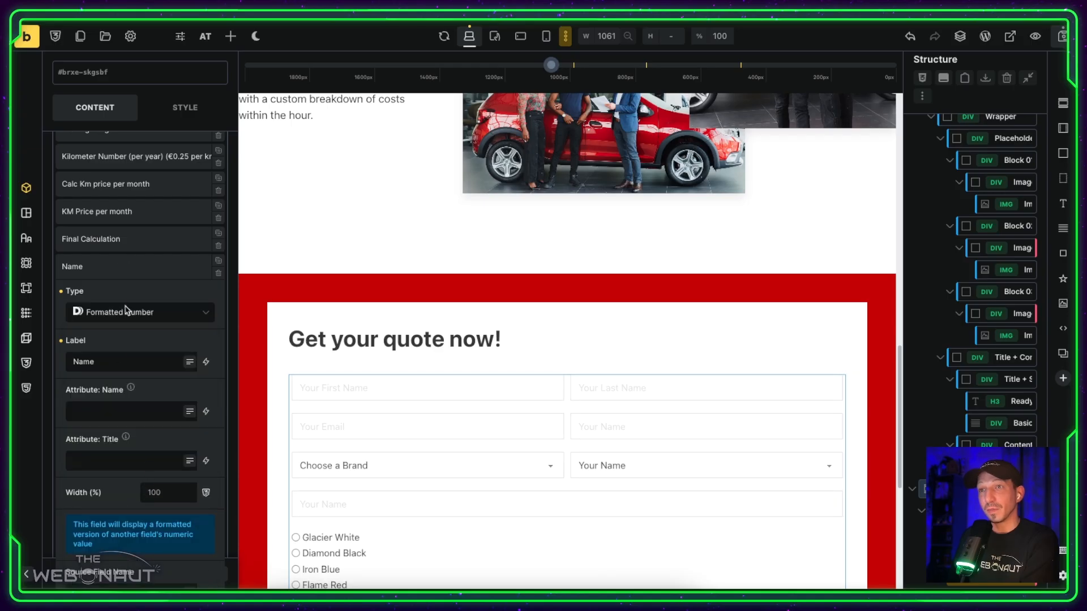
Step: Label the new formatted number field "Final Calc" and set its name attribute to formatted_final_calc
double_click(117, 364)
type("Final Calc")
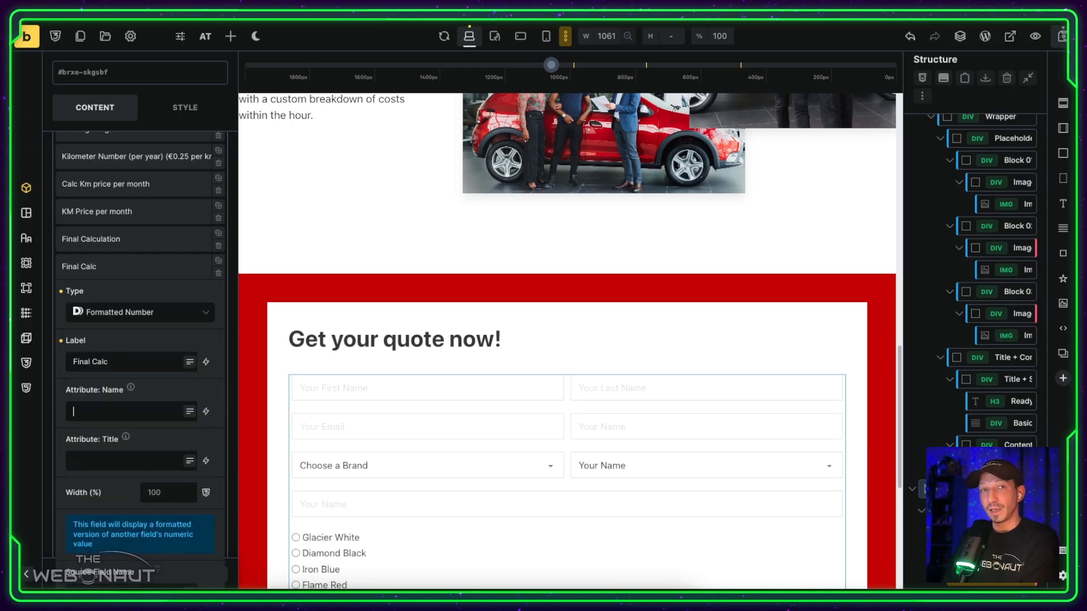
type("formatt")
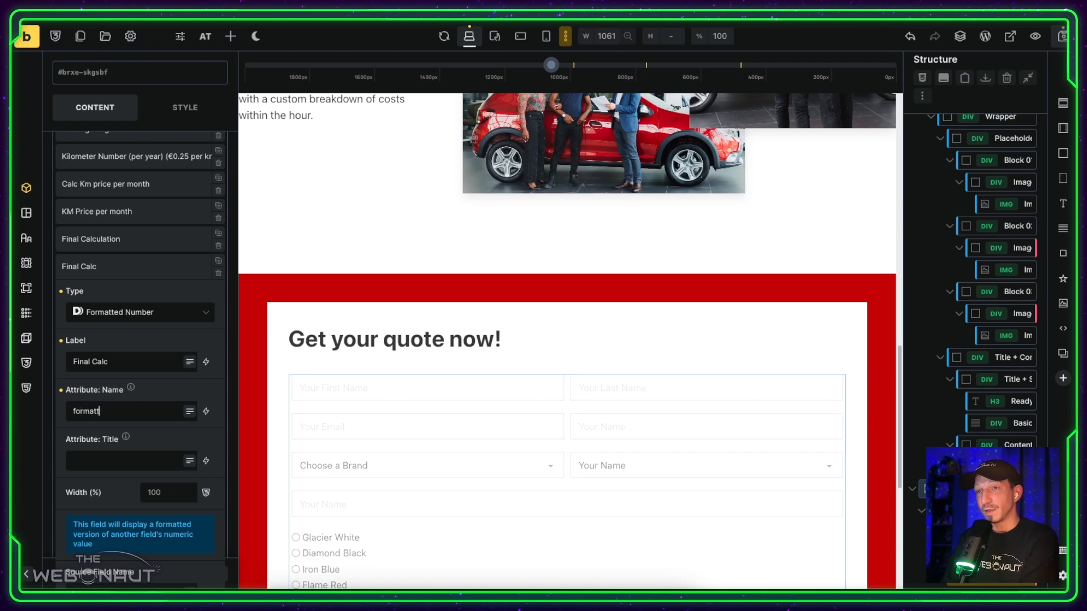
type("ed_final_calc")
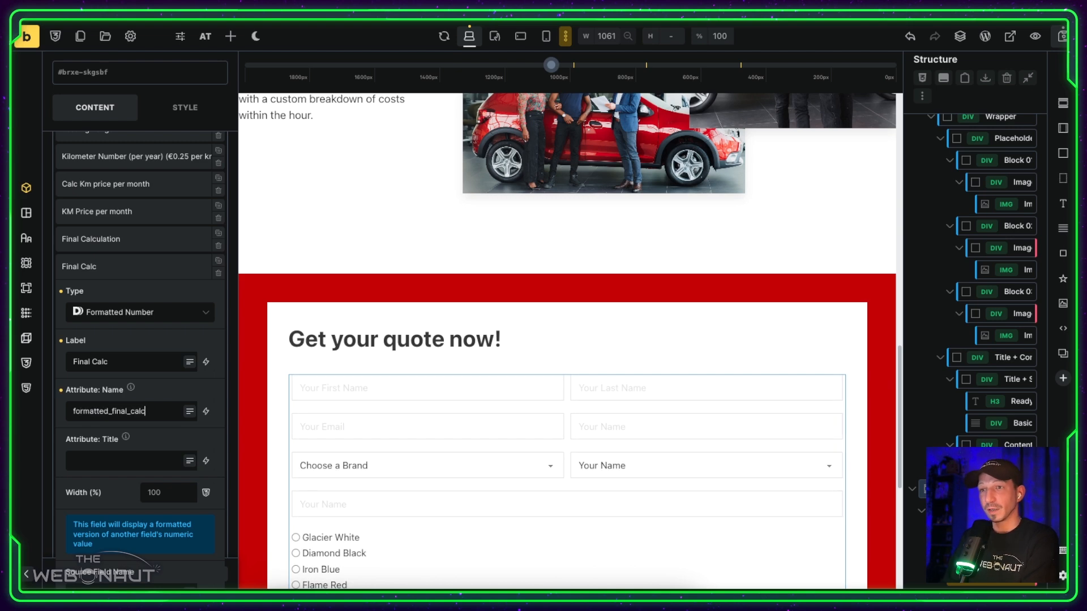
Step: Set the Final Calc field's source field name to final_calc and check it against the Final Calculation field
scroll(125, 314, "down", 2)
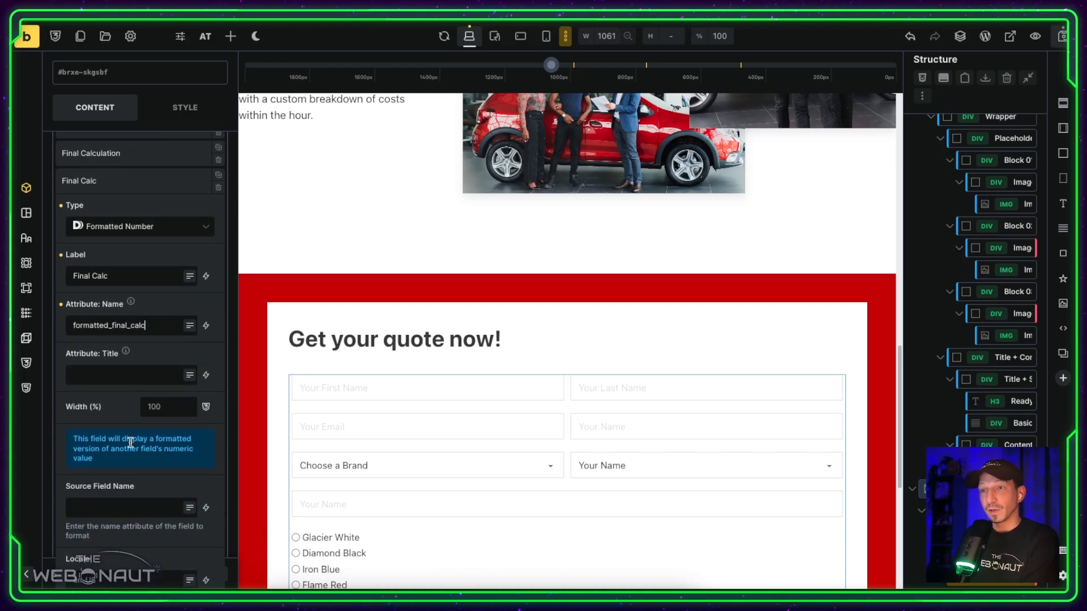
left_click(74, 507)
type("final_calc")
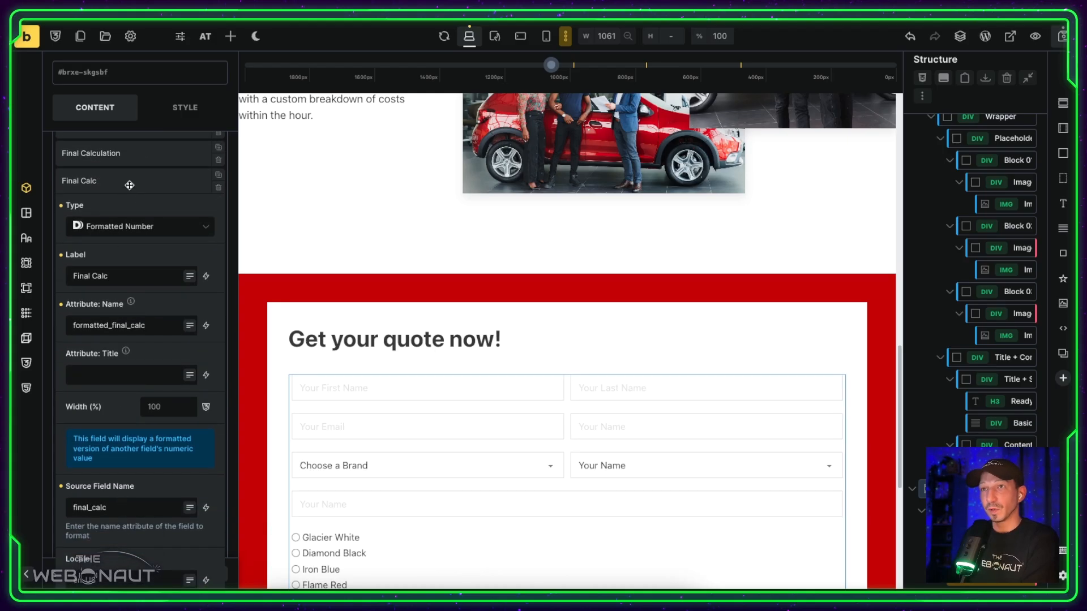
left_click(129, 180)
left_click(92, 154)
left_click(99, 155)
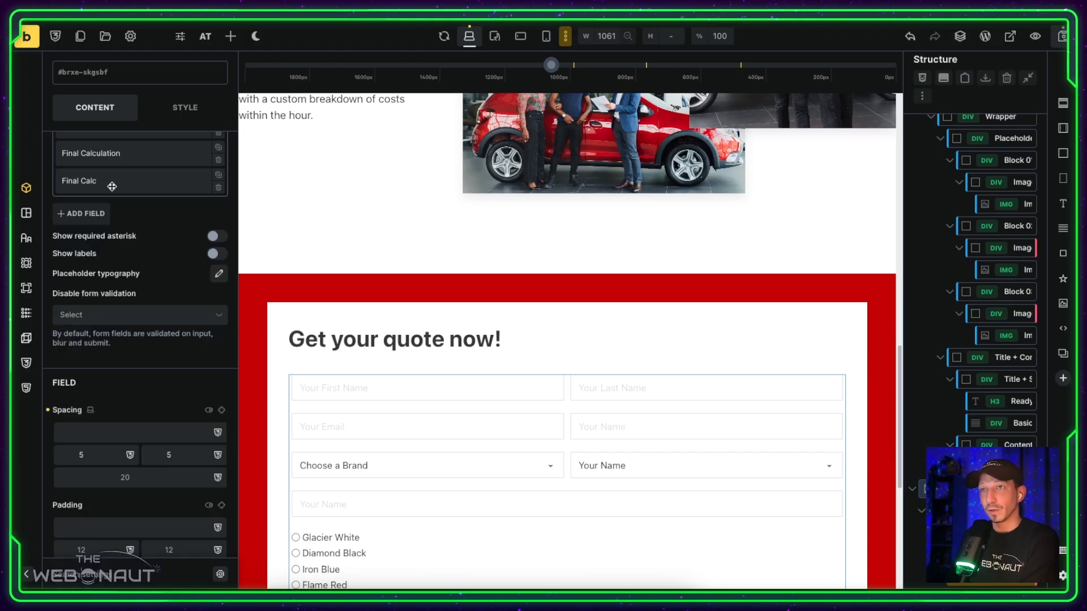
Step: Set the Final Calc field's number style to Decimal with 2 decimal places
left_click(112, 186)
scroll(123, 512, "down", 4)
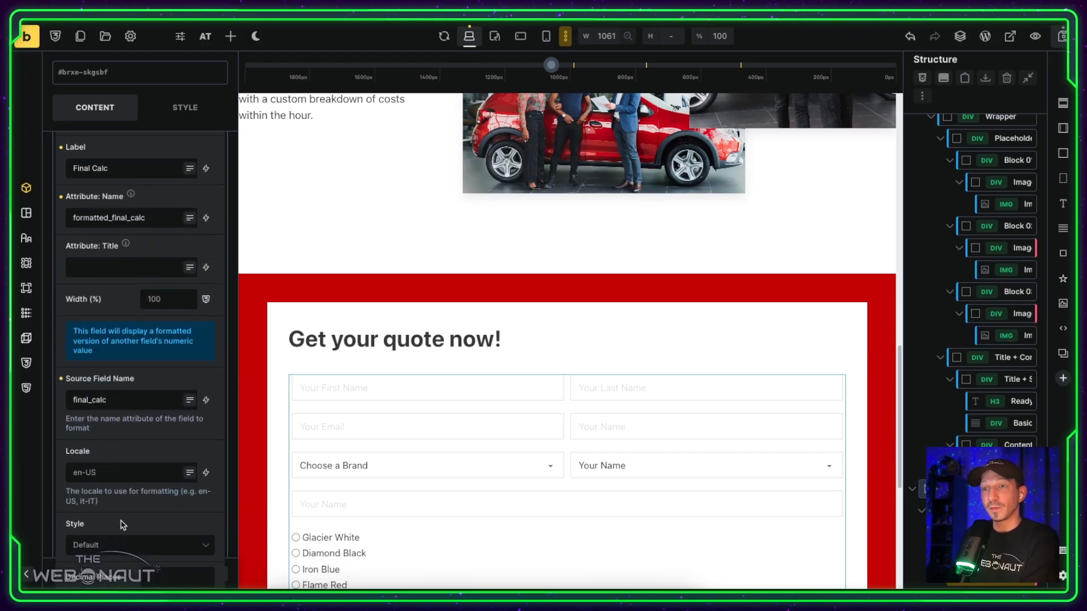
left_click(121, 456)
left_click(119, 469)
left_click(171, 480)
type("2")
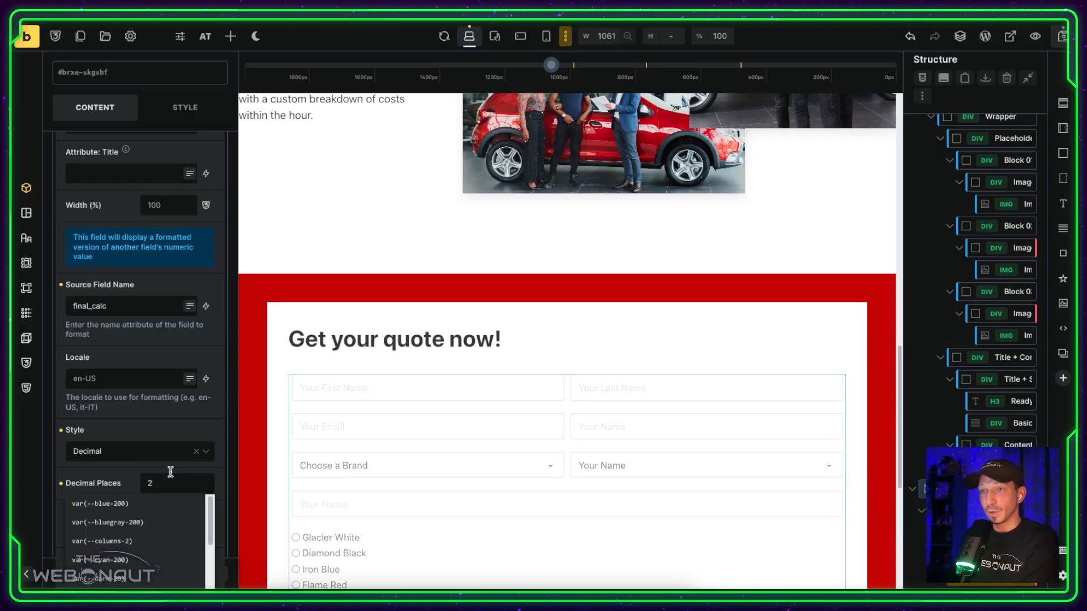
Step: Enable Hide in Form for the Final Calc field and collapse its settings
left_click(204, 513)
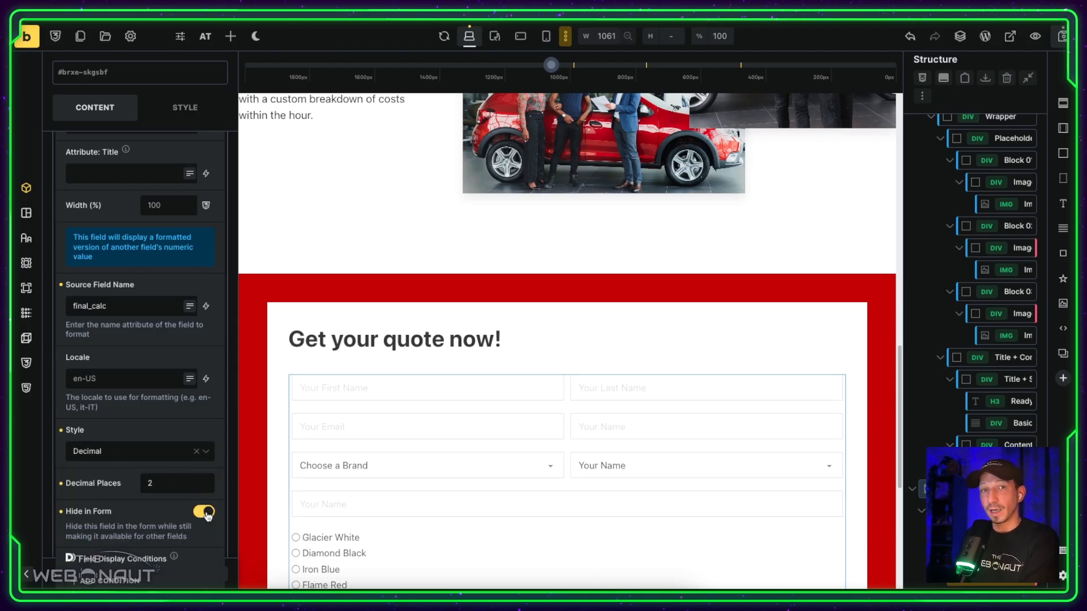
scroll(101, 360, "up", 8)
left_click(125, 221)
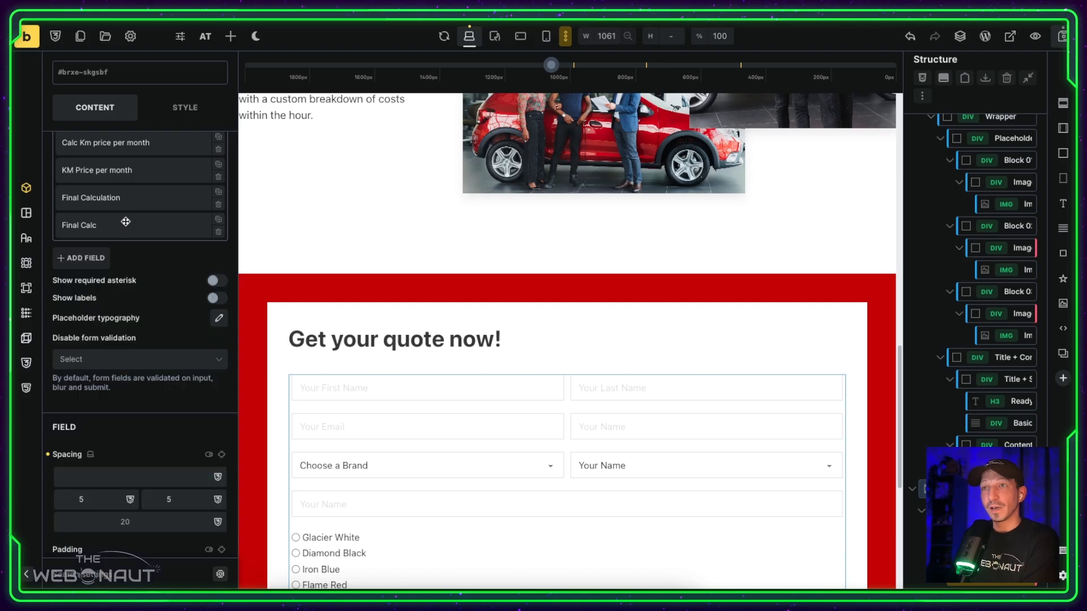
Step: Add a new field after Final Calc in the form and set its type to Live HTML
scroll(139, 237, "up", 3)
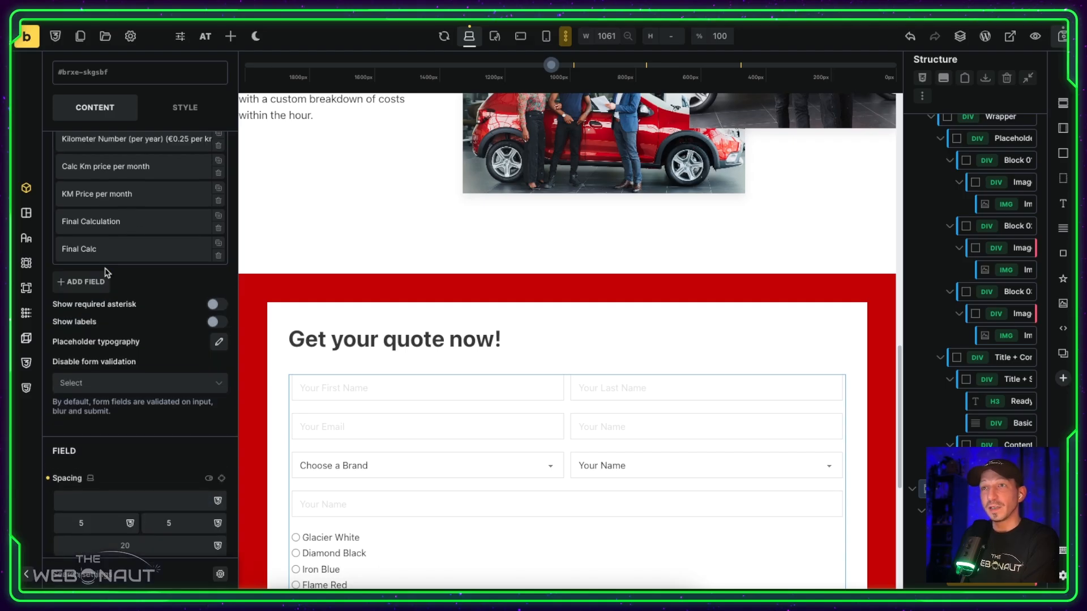
scroll(143, 251, "up", 5)
scroll(143, 251, "down", 9)
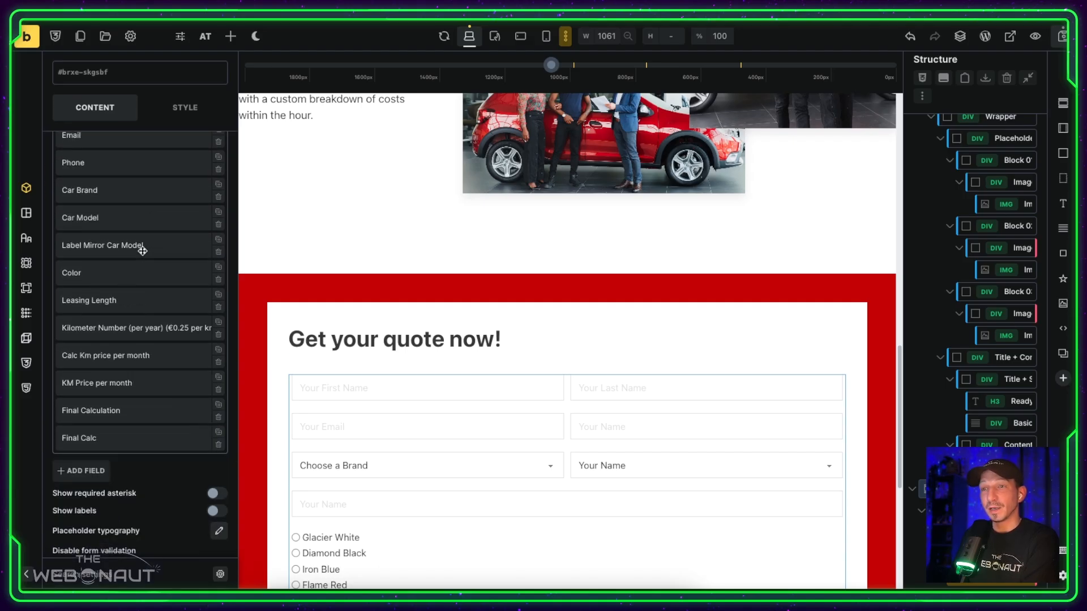
left_click(81, 216)
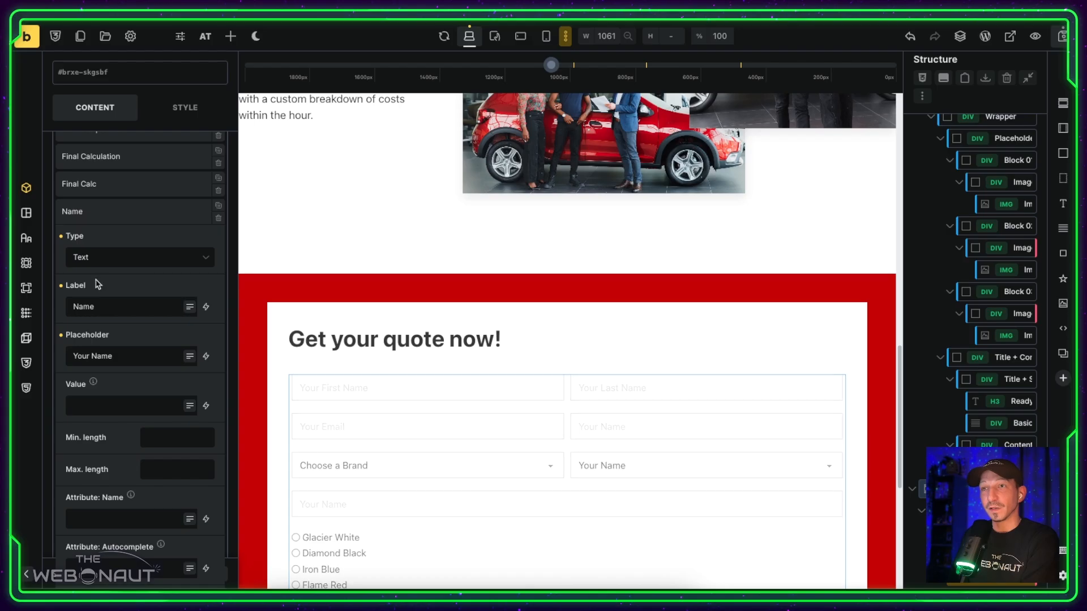
left_click(150, 260)
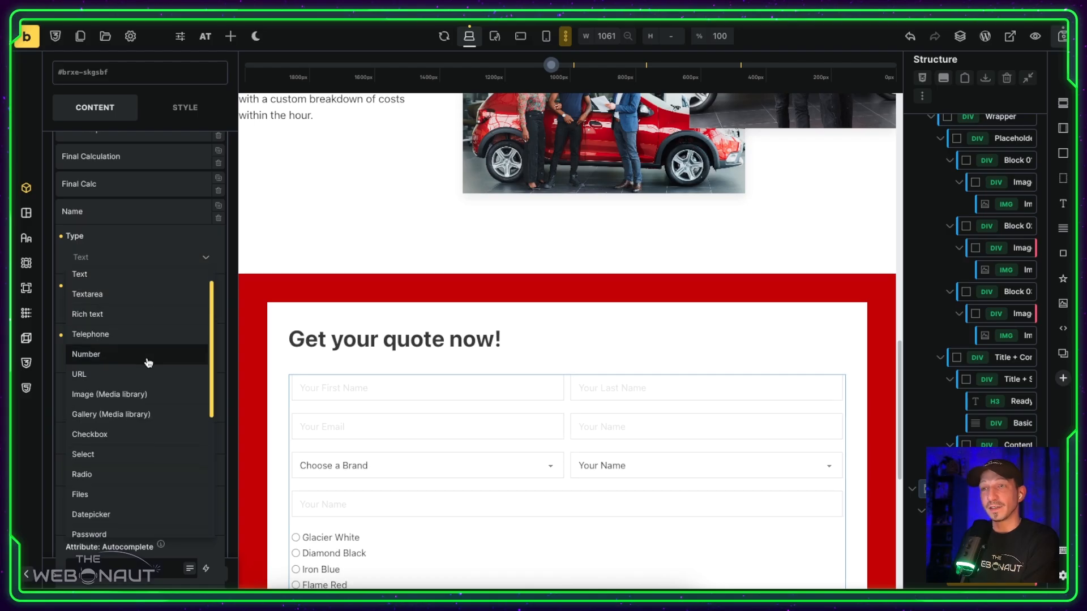
scroll(147, 361, "down", 5)
left_click(103, 407)
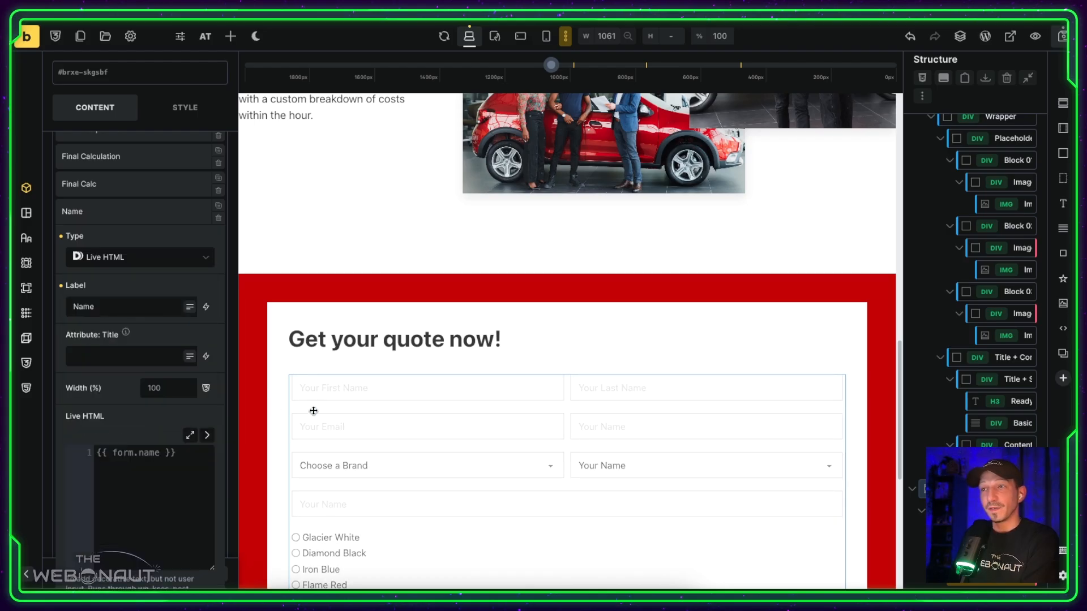
Step: Review the form layout on the canvas and label the new Live HTML field "Resume"
scroll(509, 410, "down", 4)
scroll(509, 409, "down", 3)
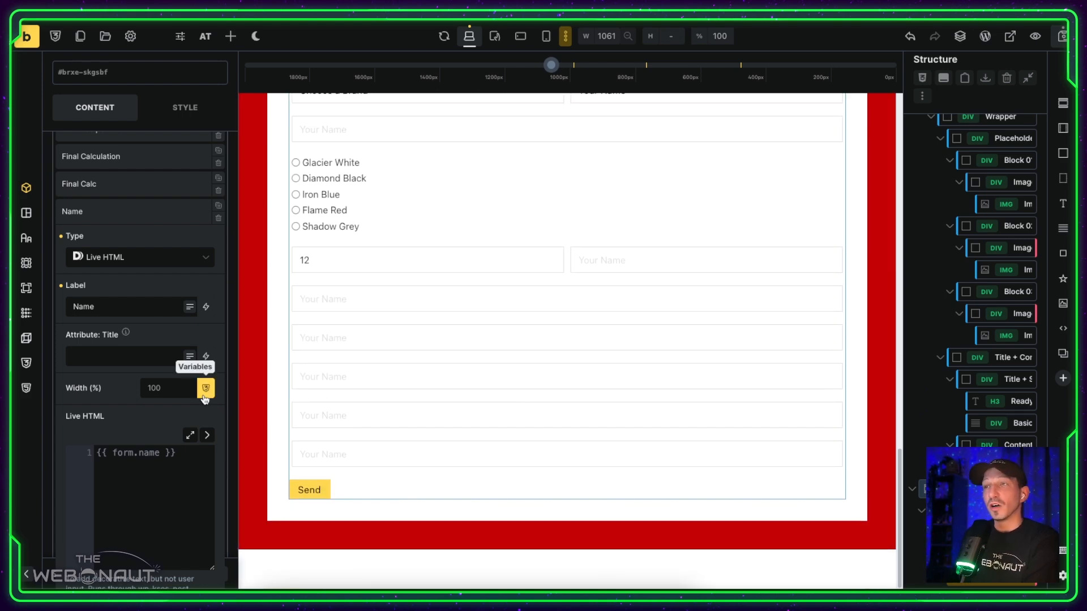
scroll(428, 247, "up", 6)
scroll(428, 246, "down", 2)
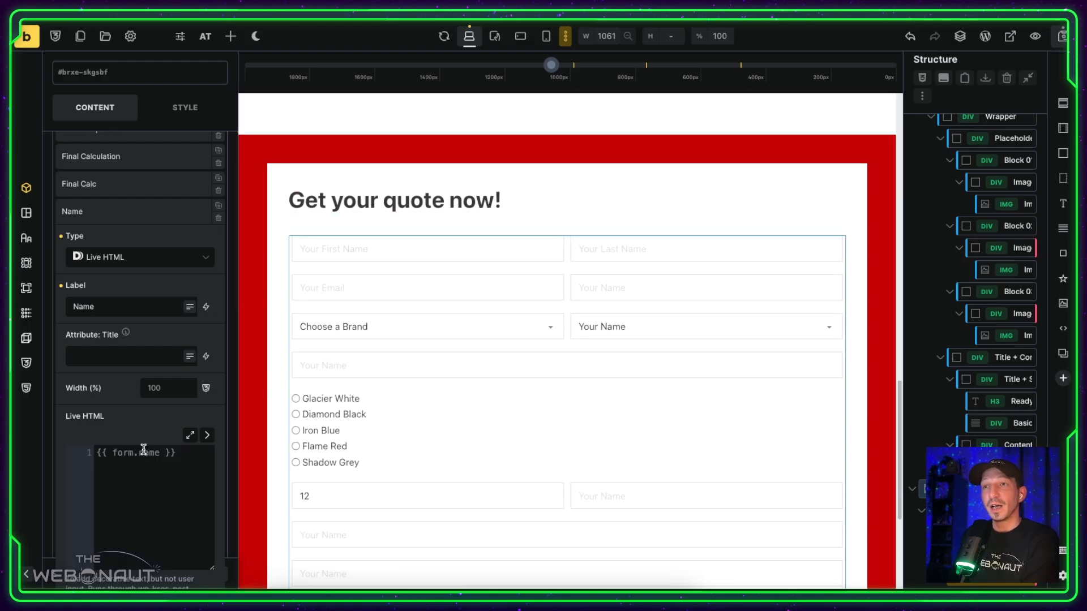
double_click(143, 309)
type("Resume")
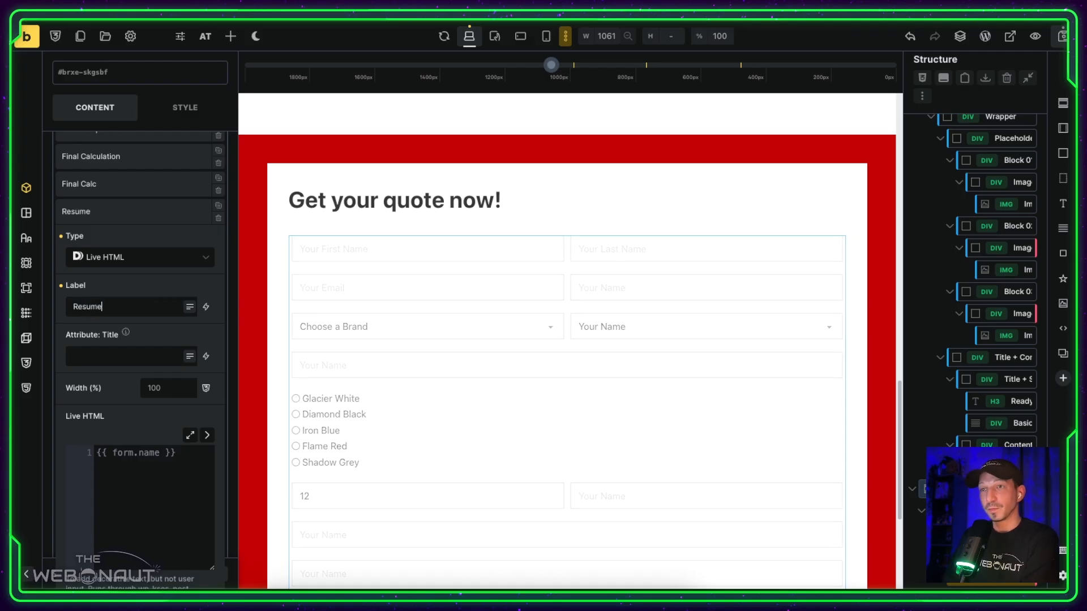
Step: Replace the Resume field's default Live HTML with "Your First Name: {{form.frist_name}}<br>"
left_click(140, 451)
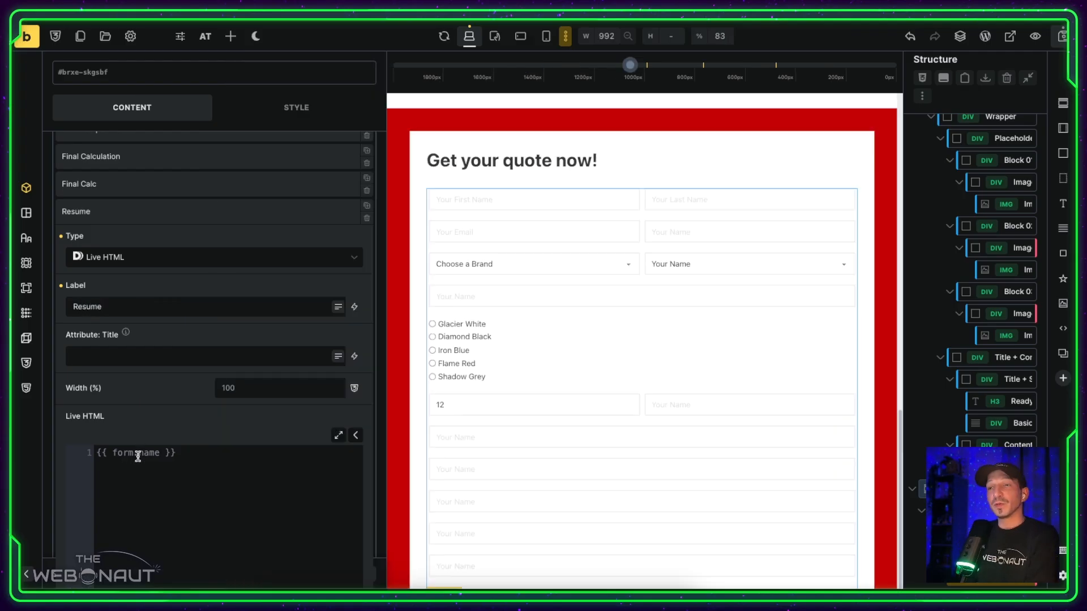
type("Your First Name:")
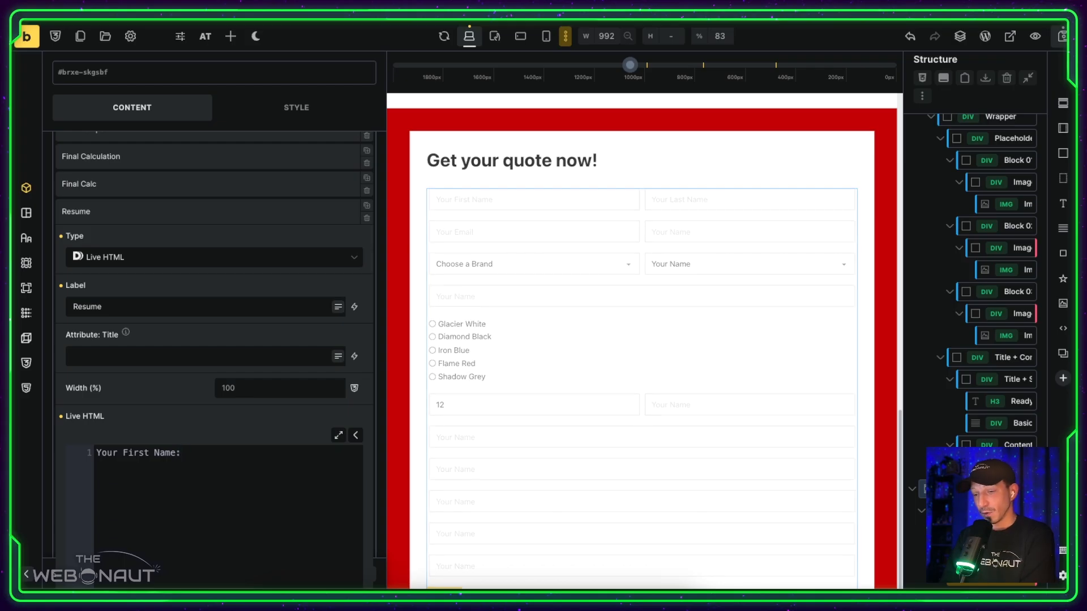
type("{{")
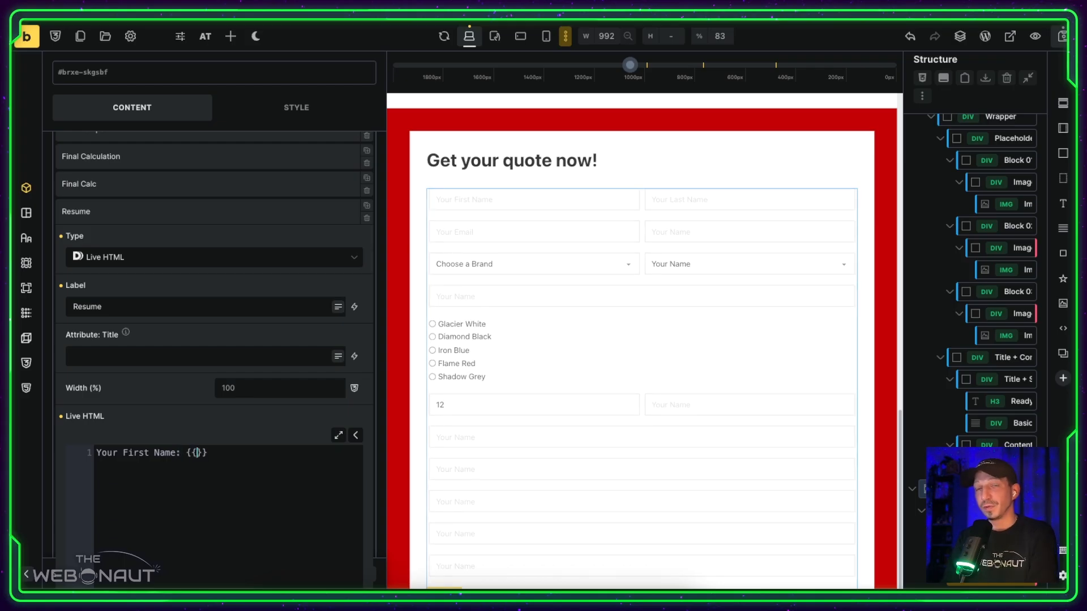
type("form.frist")
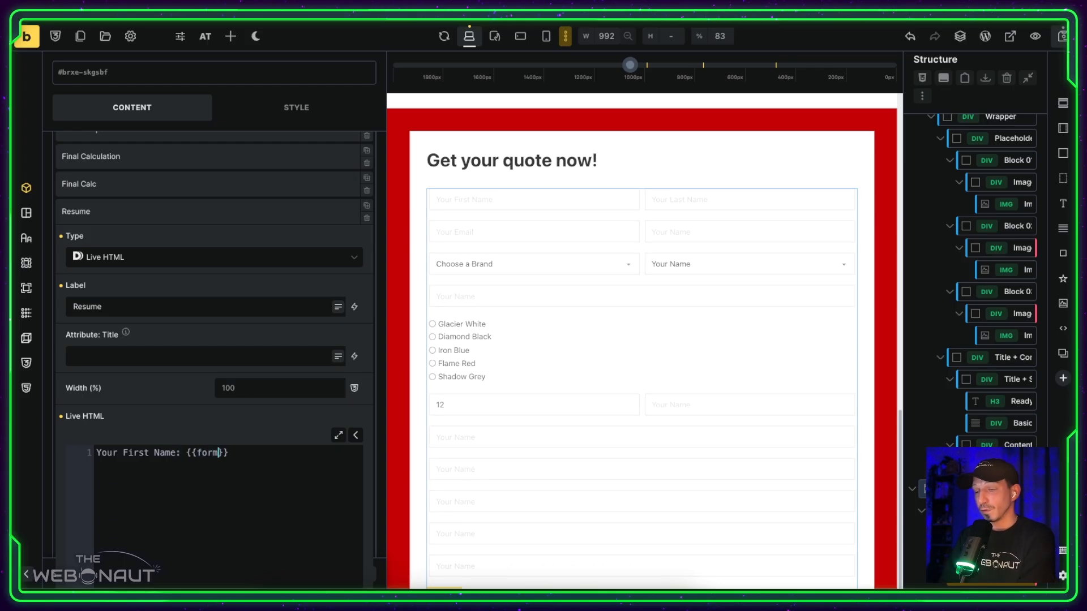
type("_")
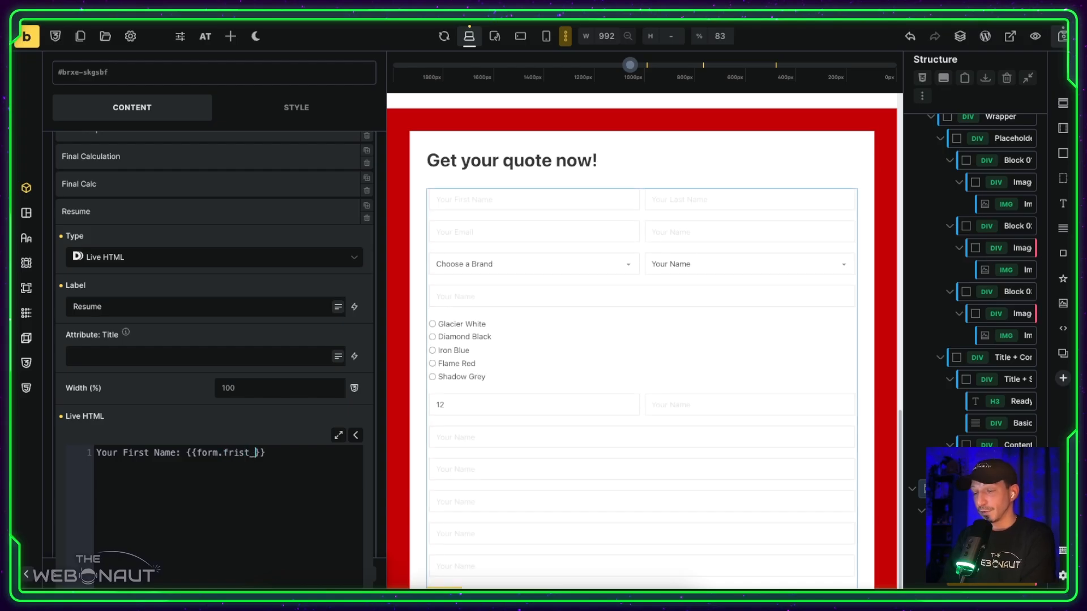
type("name")
key("End")
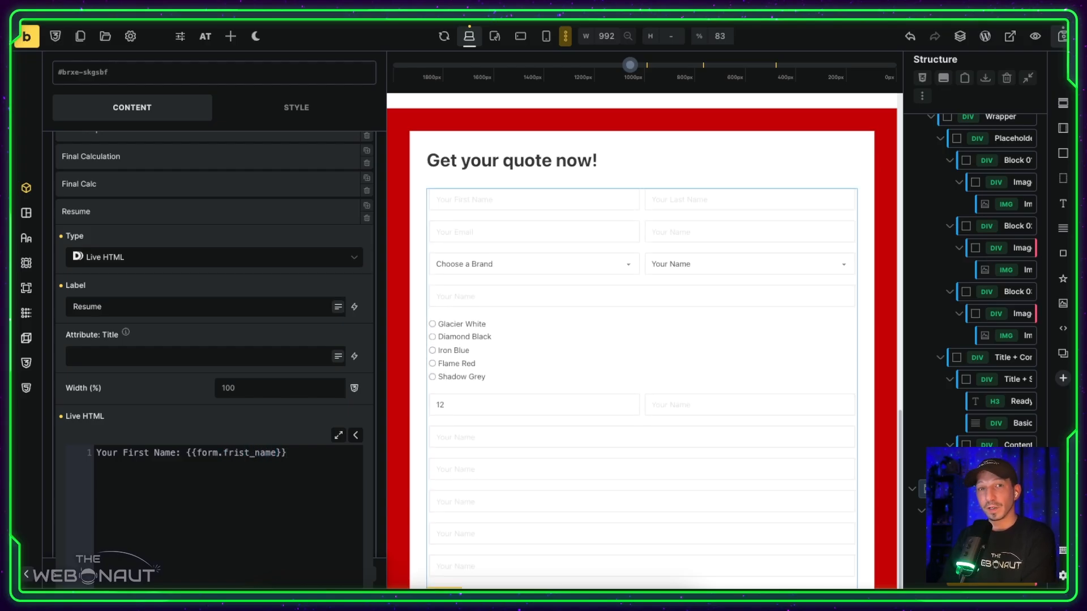
type("<br>")
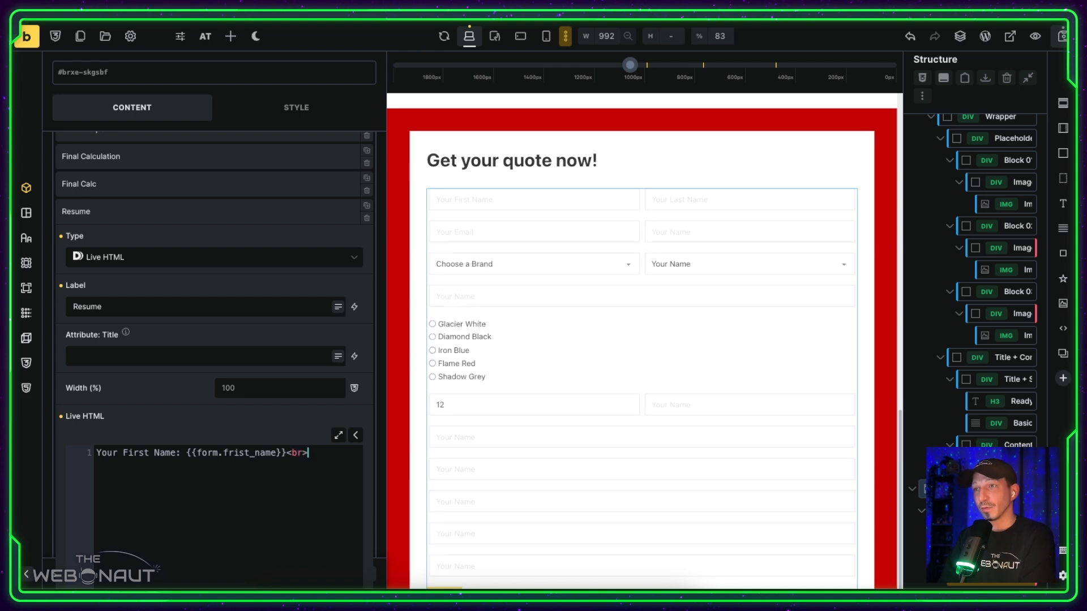
Step: Add a second line to the Live HTML reading "Your Last Name: {{form.last_name}}"
type("Your Last")
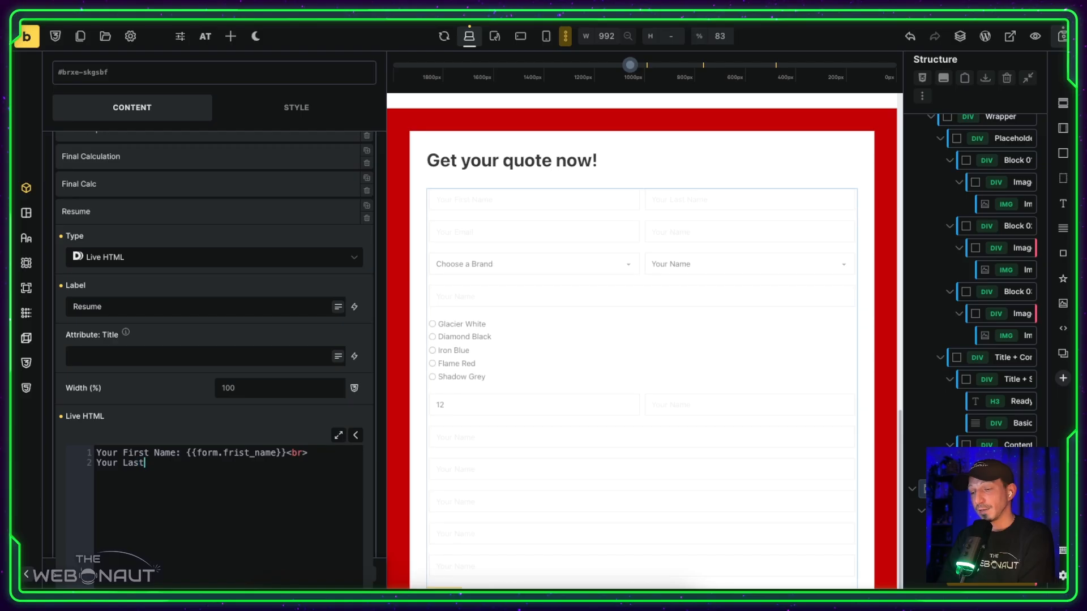
type(" Name: ")
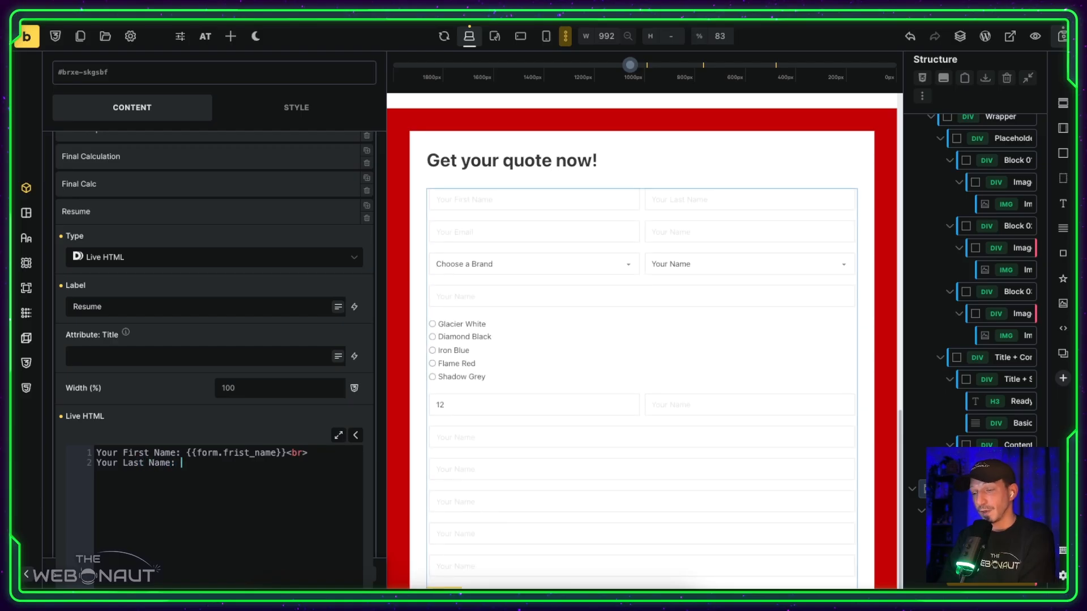
type("{{}}")
type("for")
type("m")
type(".la")
type("st_")
type("name")
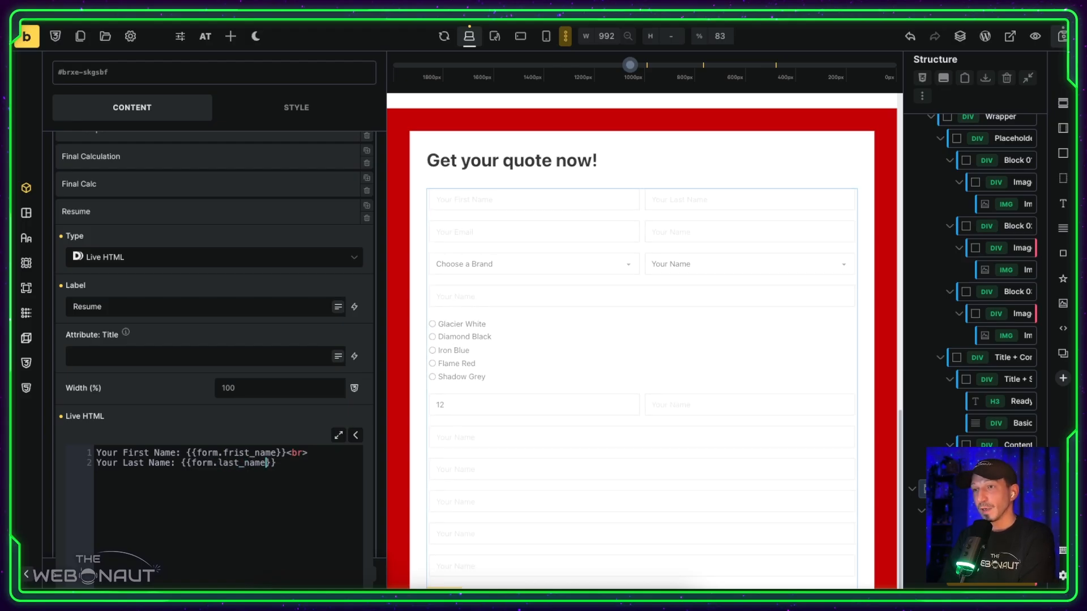
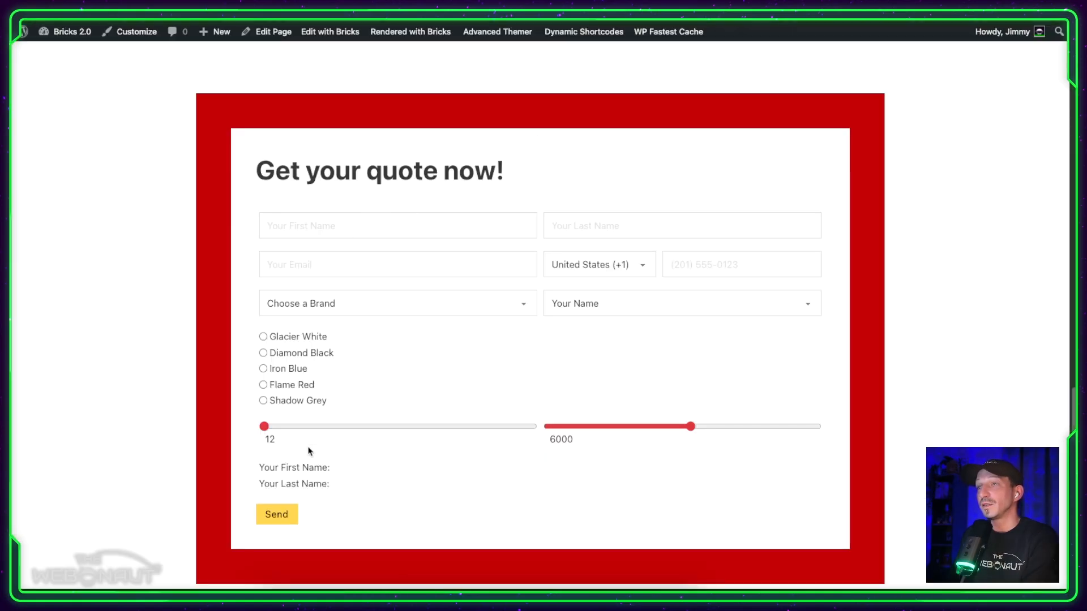
Step: Test the live summary on the front-end page by filling in a first and last name and checking the lines above Send
left_click_drag(259, 463, 334, 492)
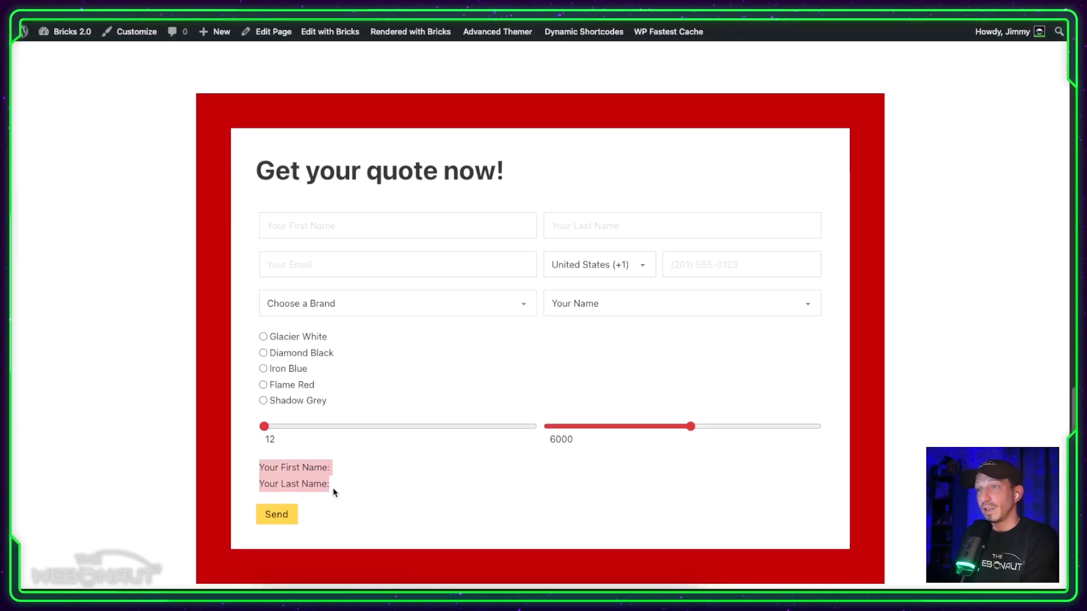
left_click(314, 219)
left_click(333, 259)
double_click(339, 469)
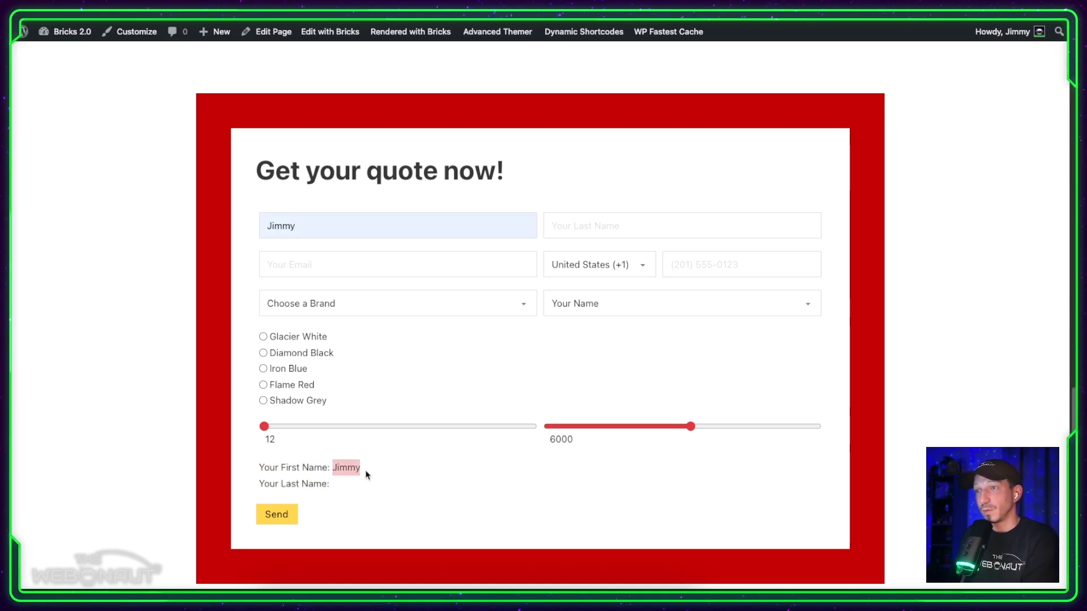
left_click(610, 234)
type("Tavares")
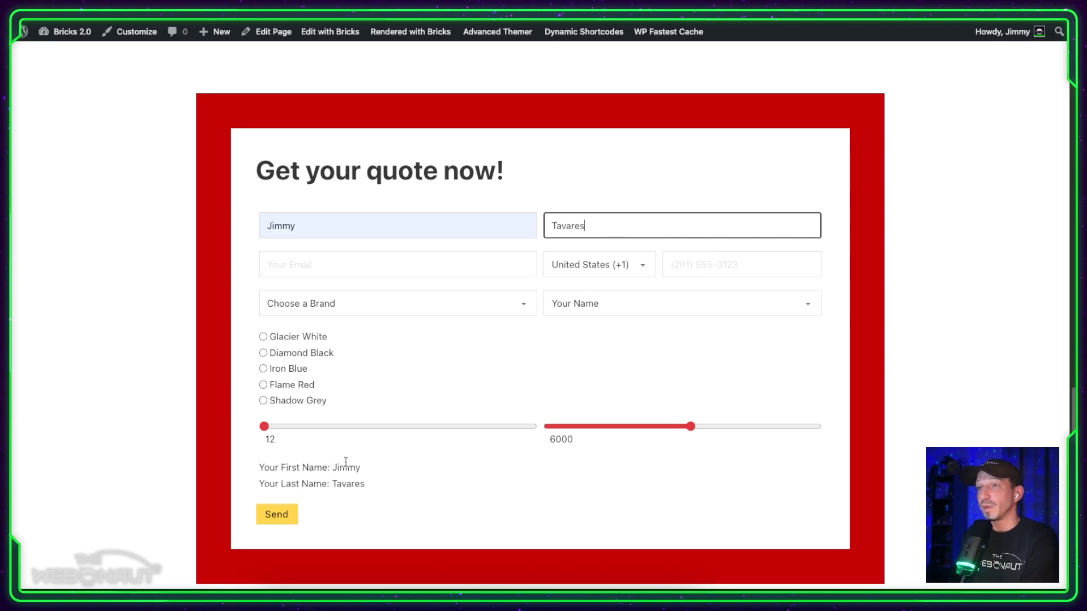
left_click(369, 485)
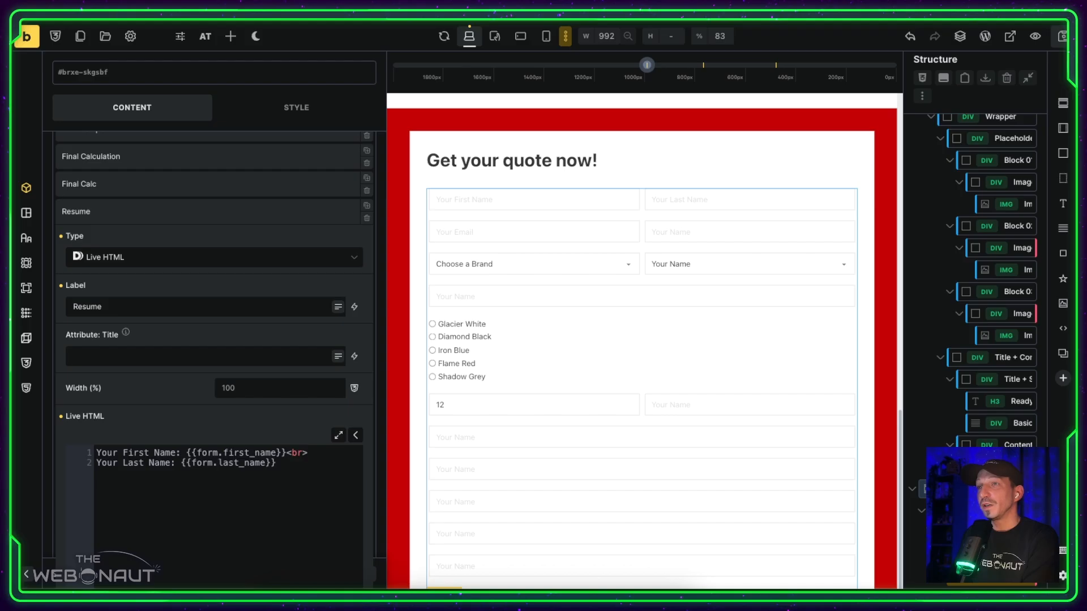
Step: Back in the Bricks editor, end the last-name line with <br> and add "Your Email: {{form.email}}<br>" below it
left_click(279, 463)
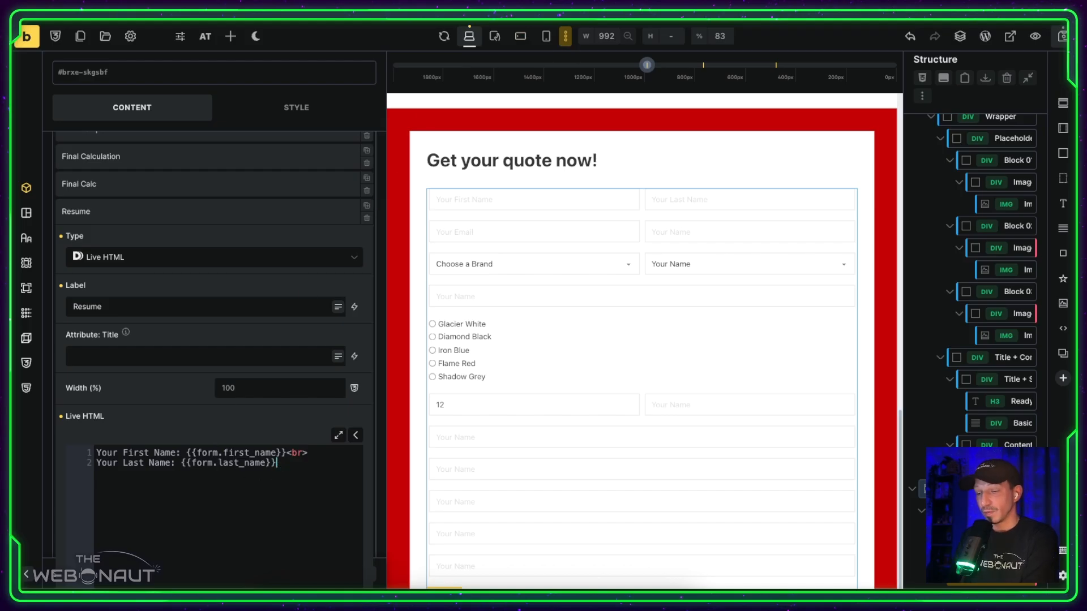
key("Return")
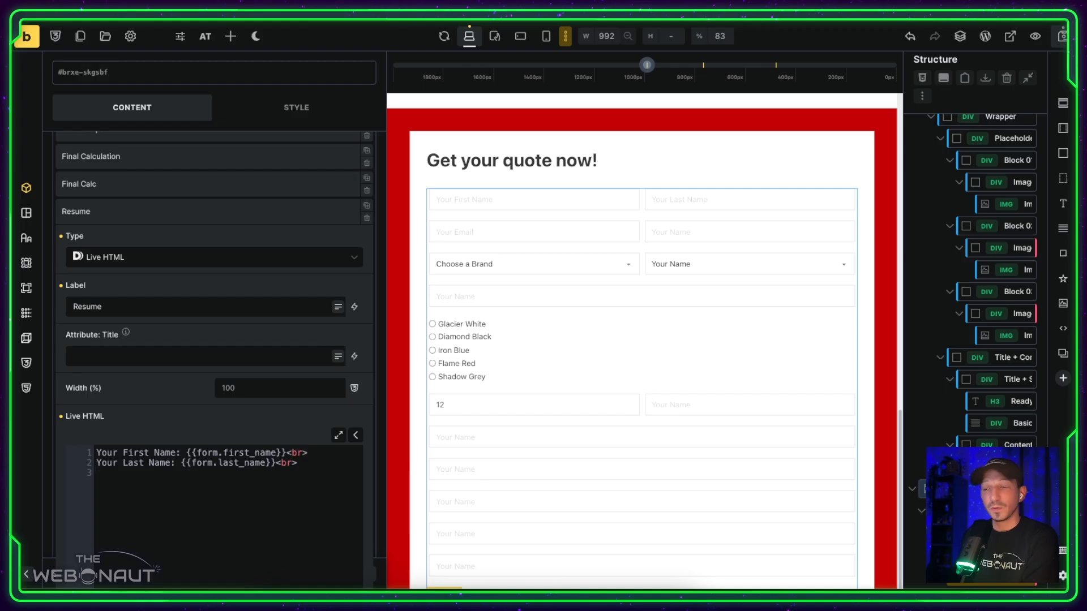
type("Your Email: ")
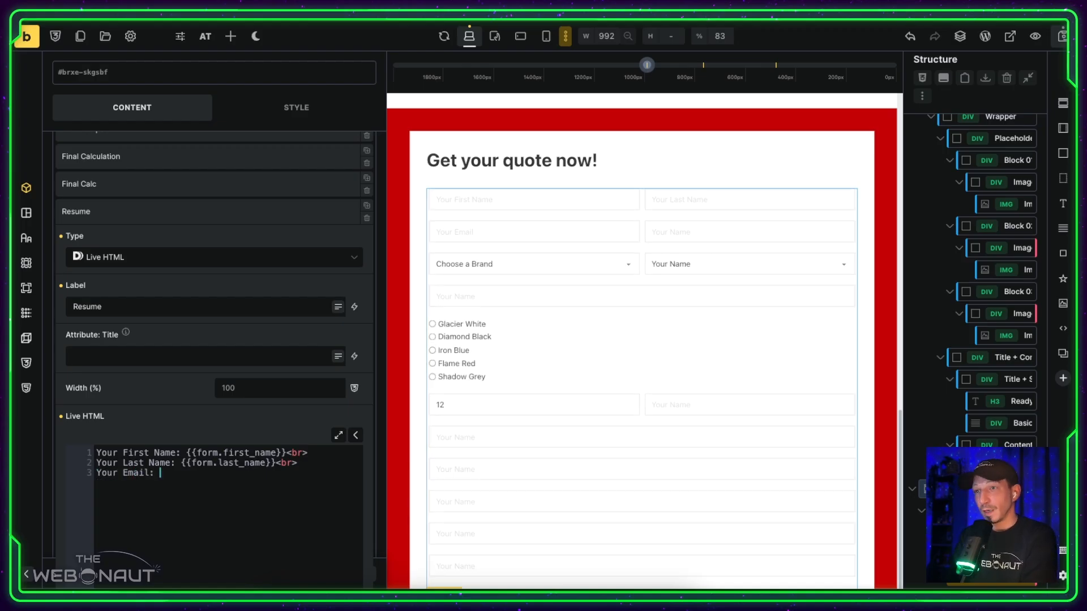
type("{{form.email}}")
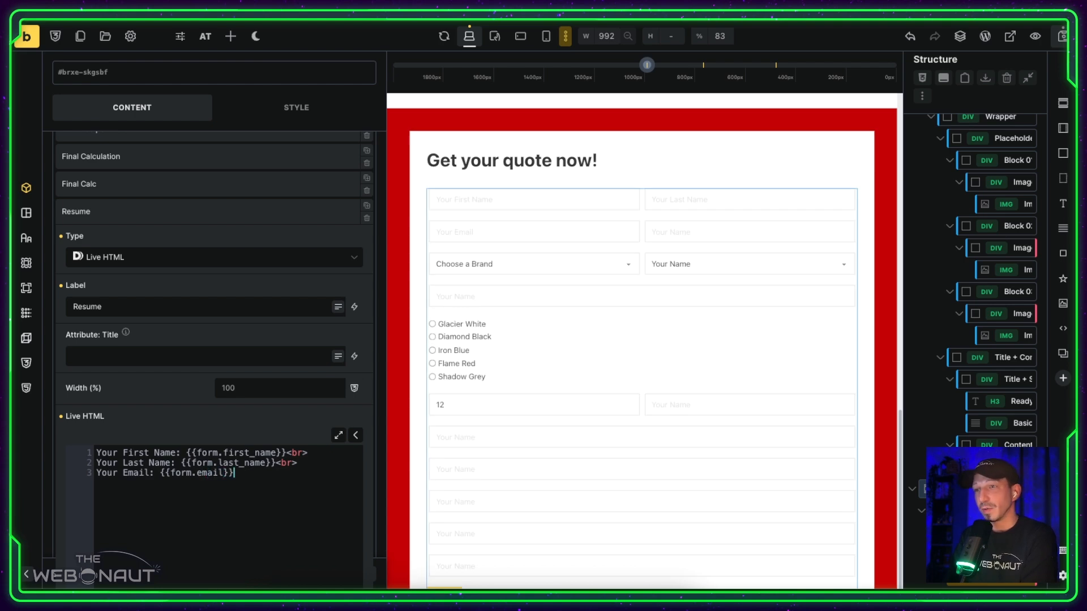
type("<br>")
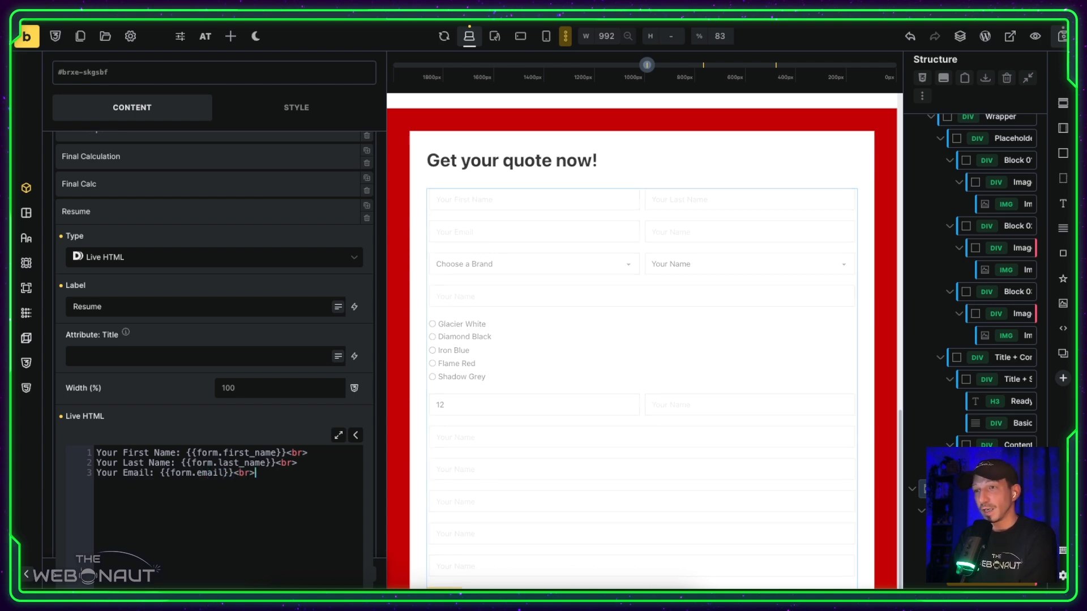
key("Return")
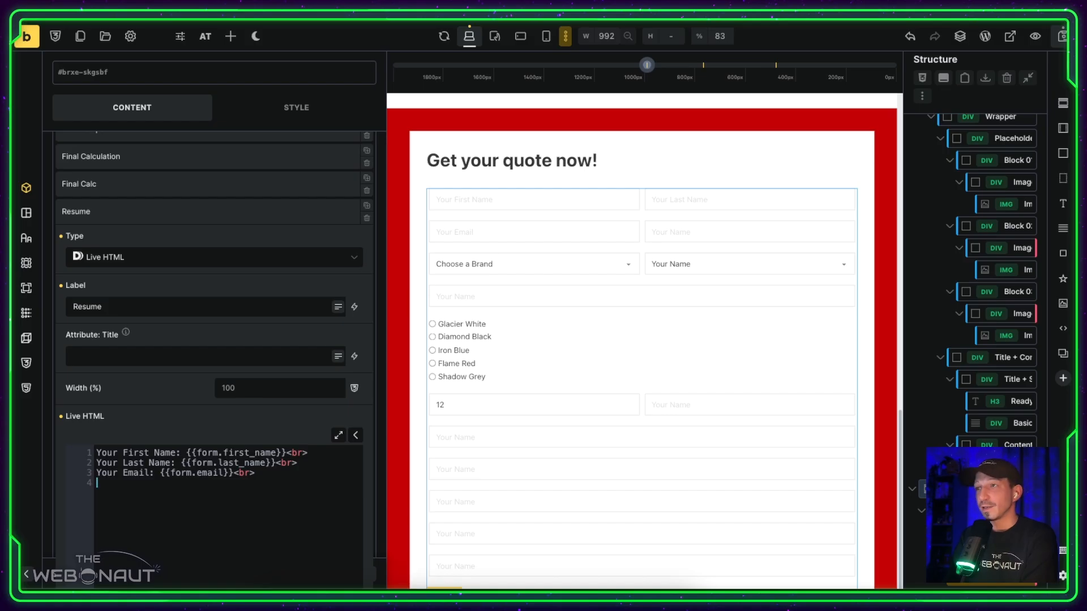
Step: Add a fourth line to the Live HTML reading "Chosen Brand and car model: {{form.car_brand}}"
type("Chosen Brand")
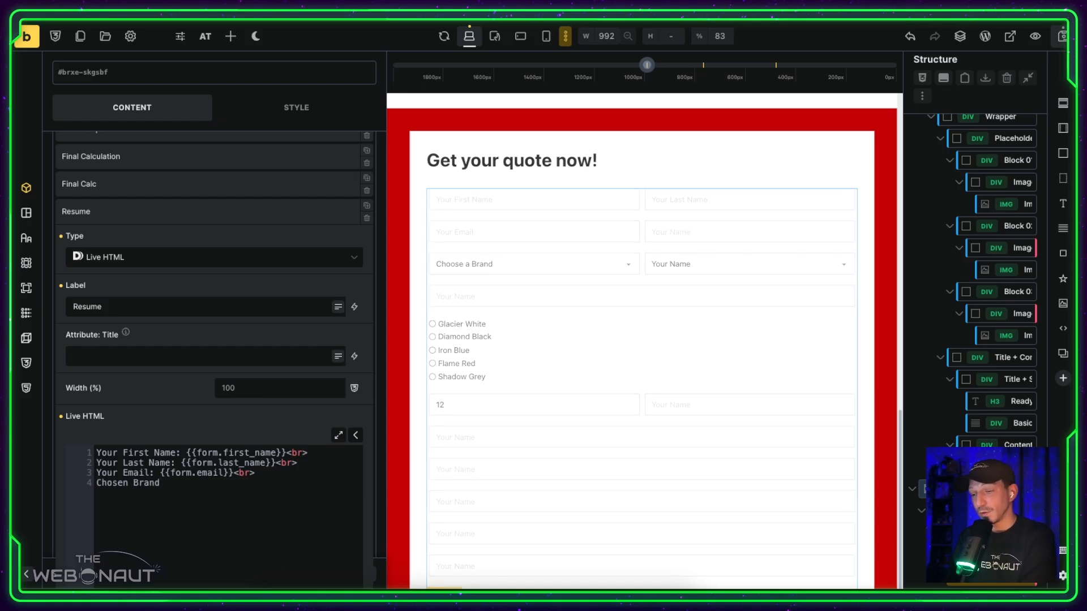
type(" and car mod")
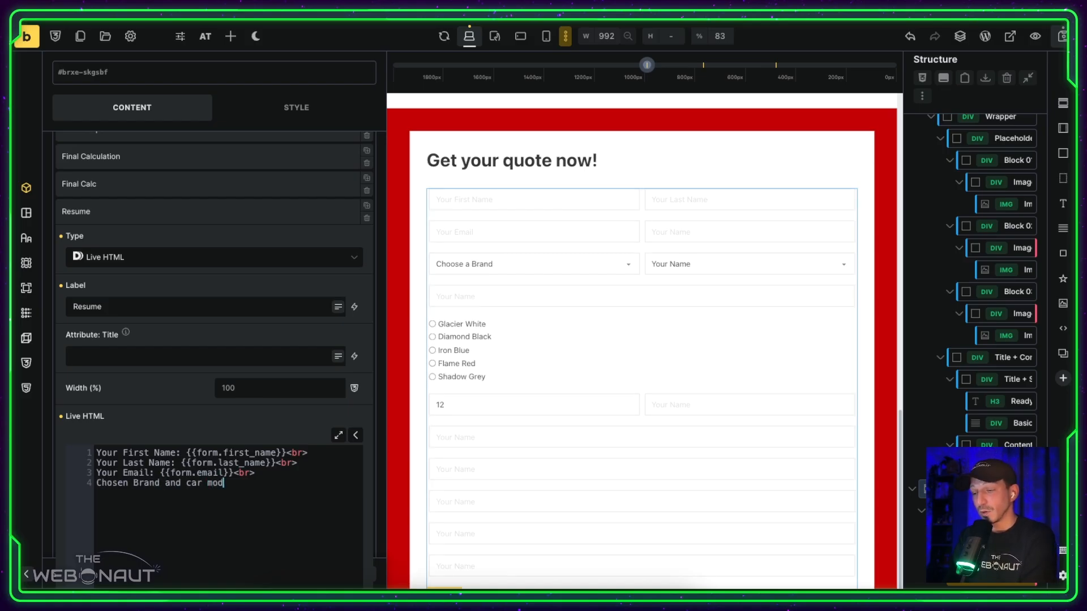
type("el: {{form.")
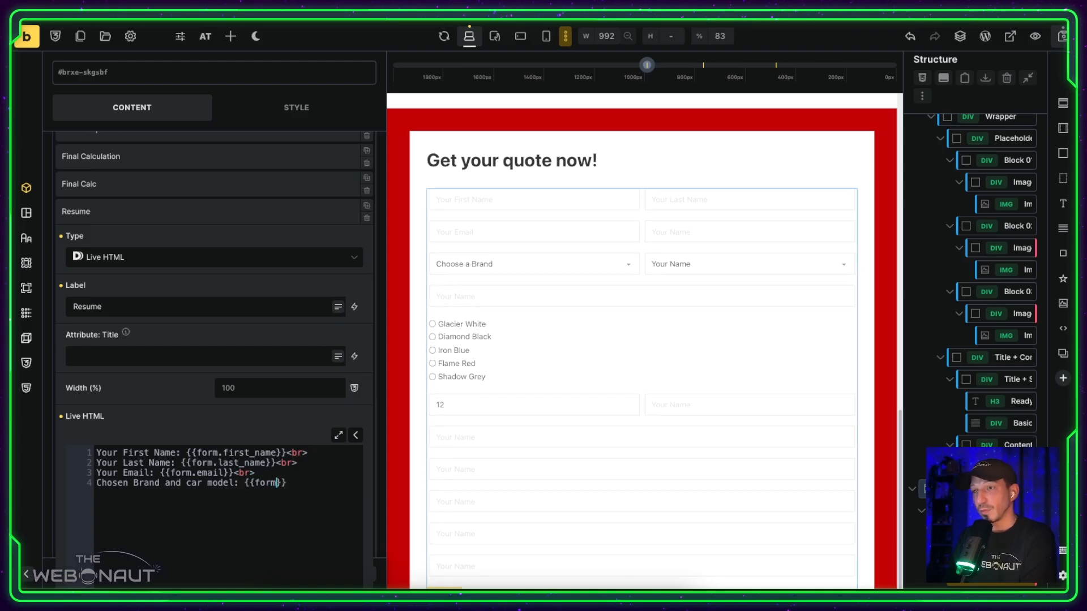
type("car_bra")
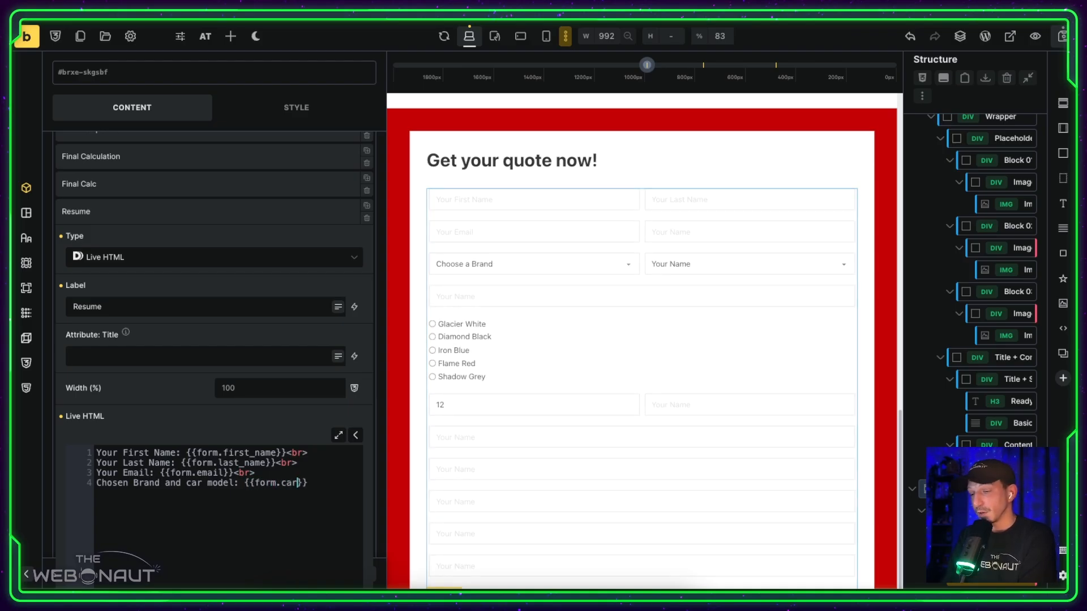
type("nd")
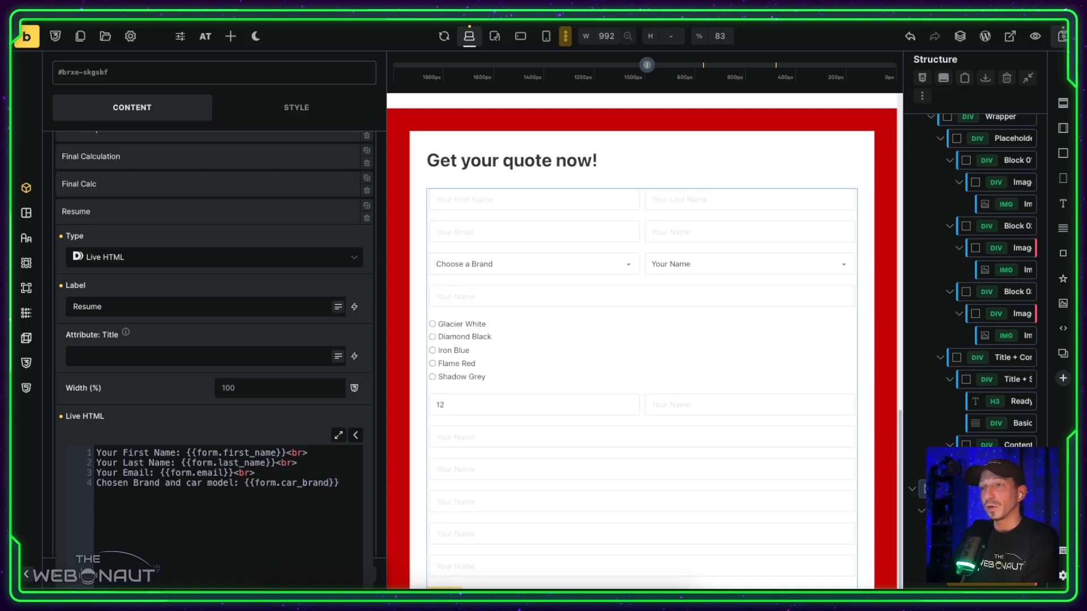
Step: Compare the name attributes of the Label Mirror Car Model and Car Model fields, and examine the options in Car Model's Peugeot rule
scroll(165, 231, "up", 5)
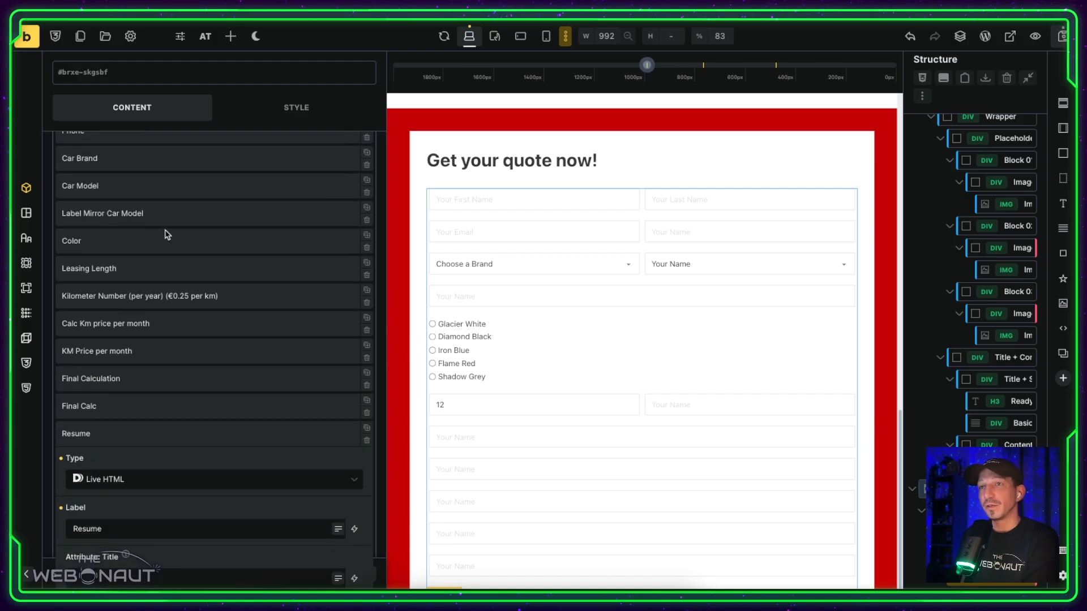
left_click(165, 231)
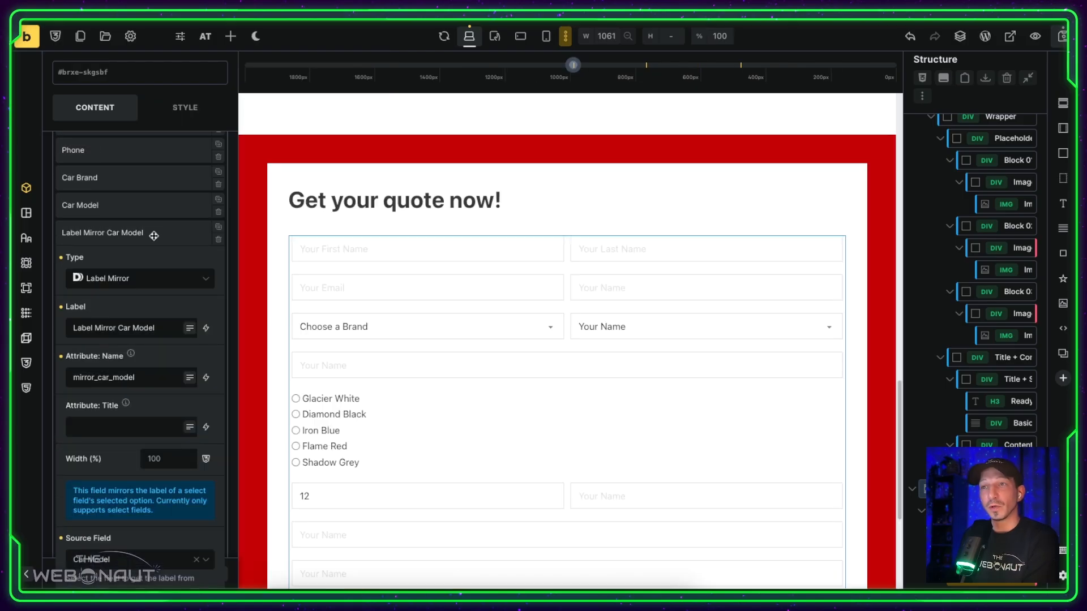
double_click(115, 379)
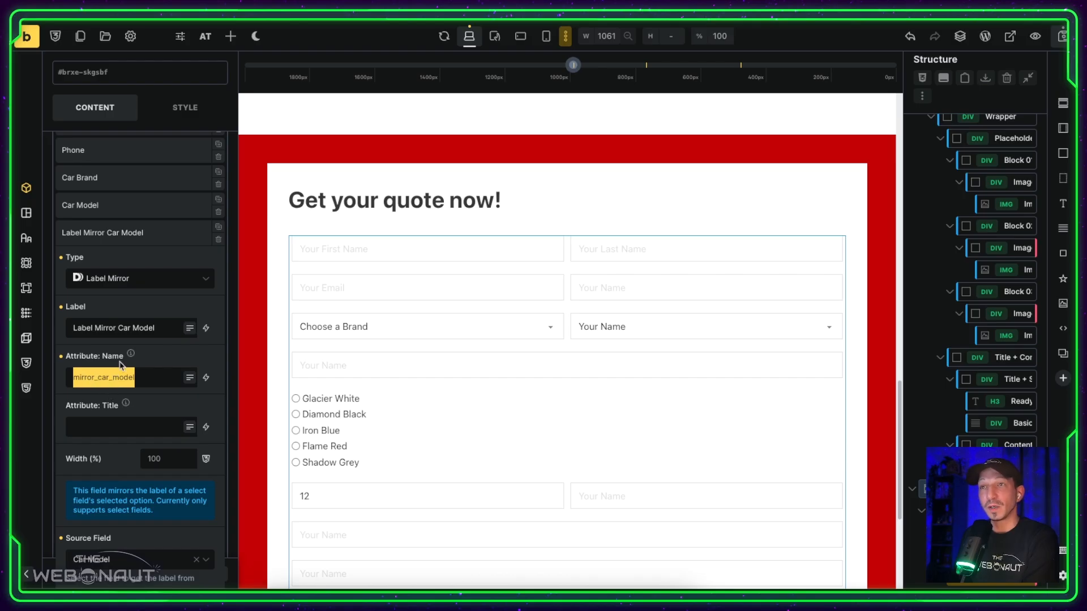
left_click(126, 209)
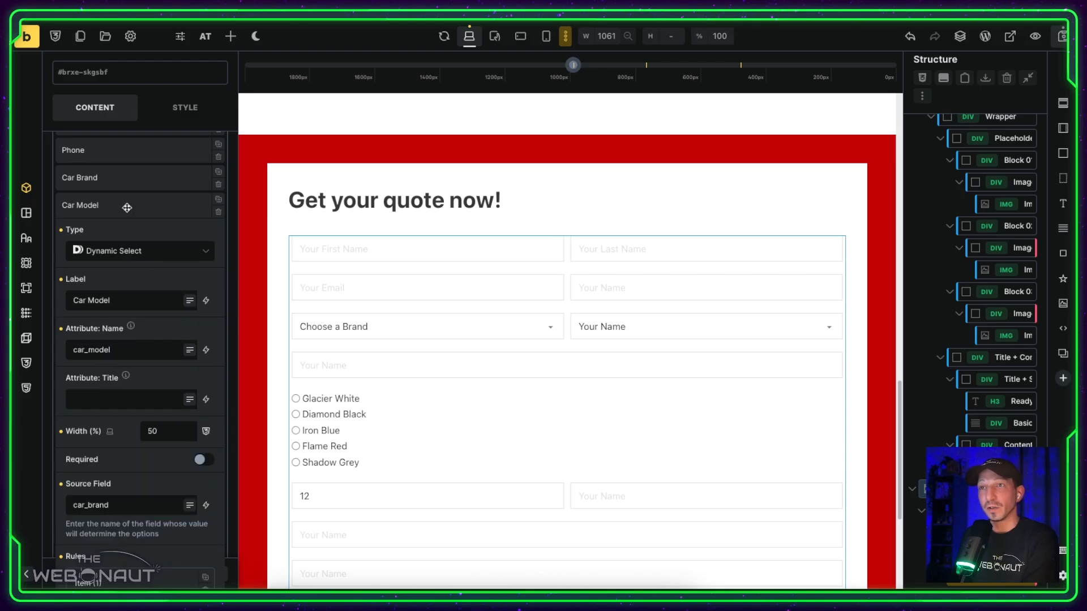
double_click(109, 351)
scroll(106, 373, "down", 4)
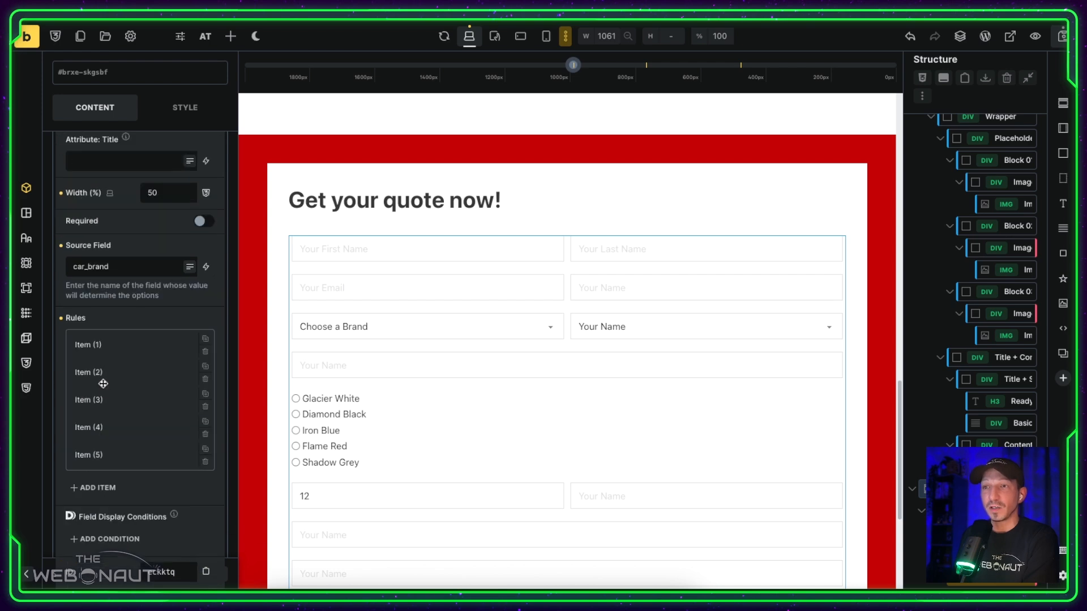
left_click(124, 345)
mouse_move(104, 527)
left_mouse_down()
mouse_move(120, 527)
mouse_move(85, 526)
left_mouse_up()
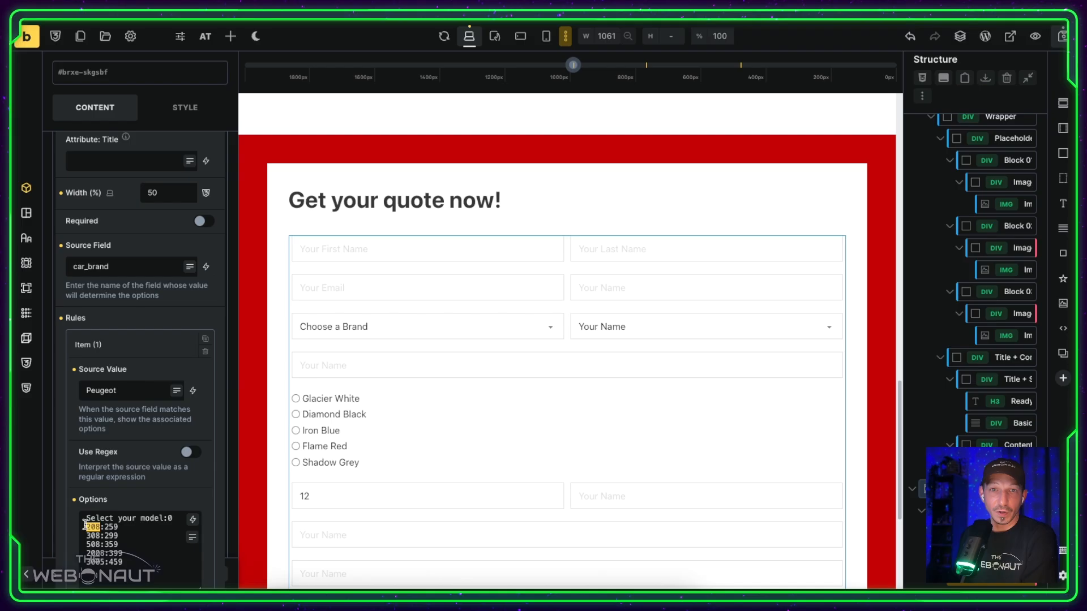
left_click(125, 345)
scroll(129, 321, "down", 1)
scroll(128, 322, "down", 3)
left_click(125, 377)
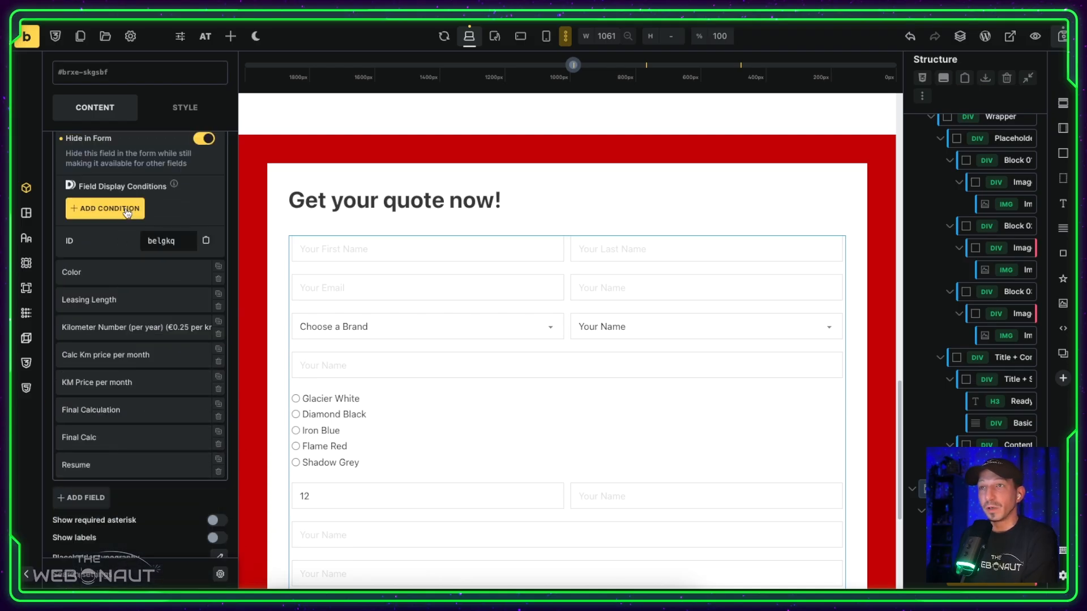
Step: Copy the name attribute mirror_car_model from the Label Mirror Car Model field
scroll(136, 200, "up", 8)
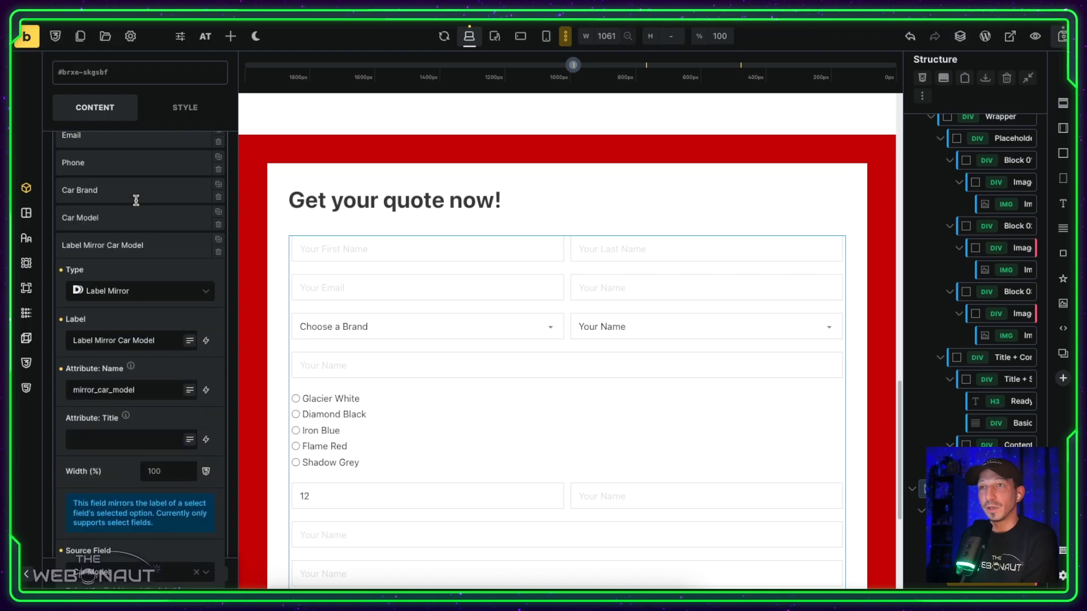
left_click(140, 384)
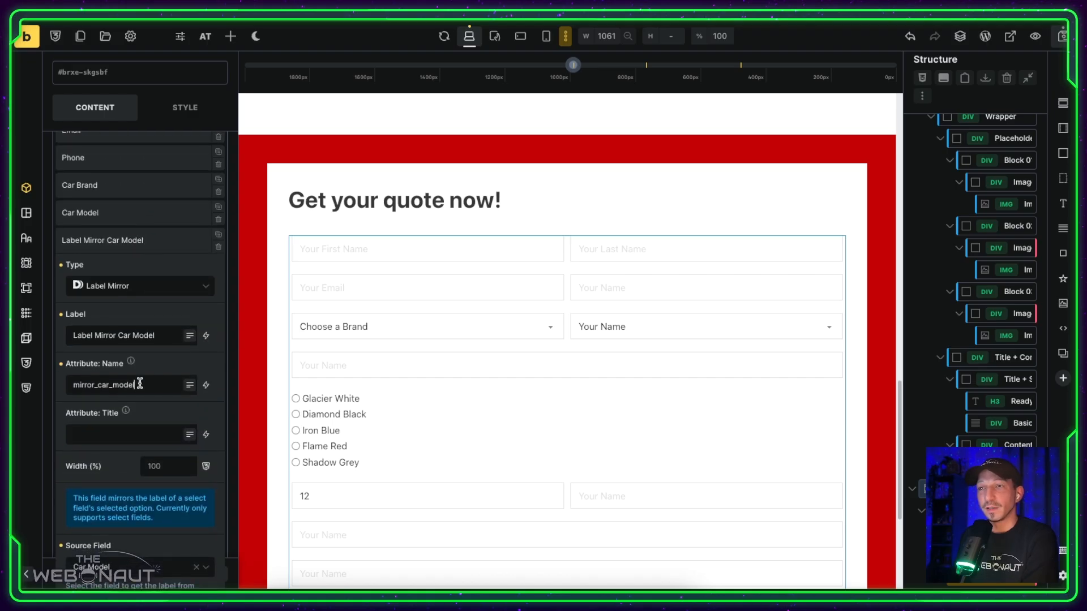
double_click(139, 384)
key("super+c")
Step: In the Resume field's Live HTML, add {{form.mirror_car_model}} after the {{form.car_brand}} placeholder
scroll(139, 361, "down", 12)
left_click(132, 323)
scroll(134, 328, "up", 1)
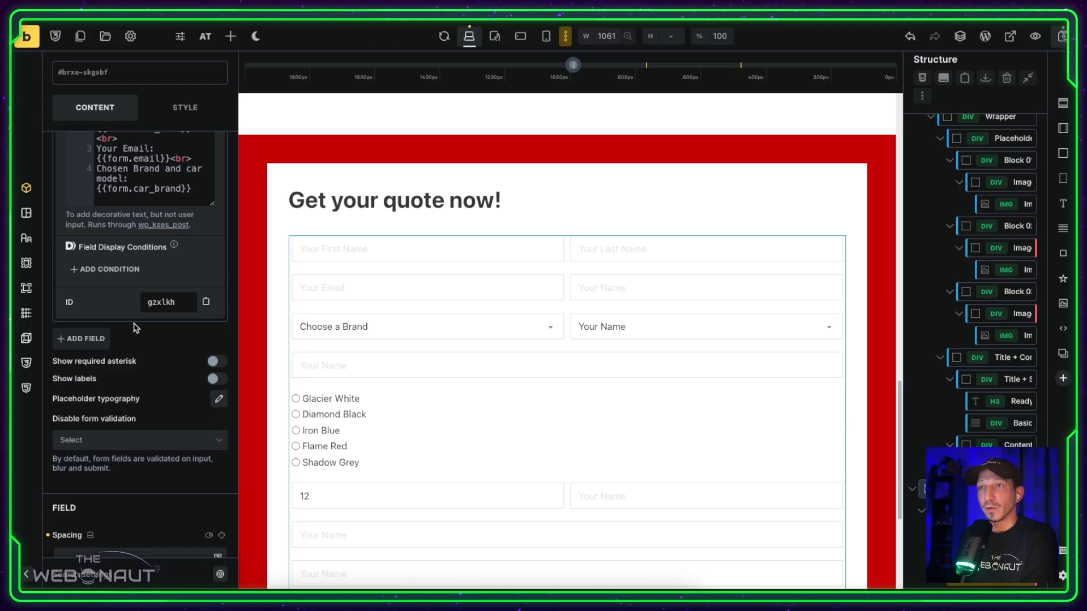
scroll(134, 328, "up", 2)
left_click(348, 267)
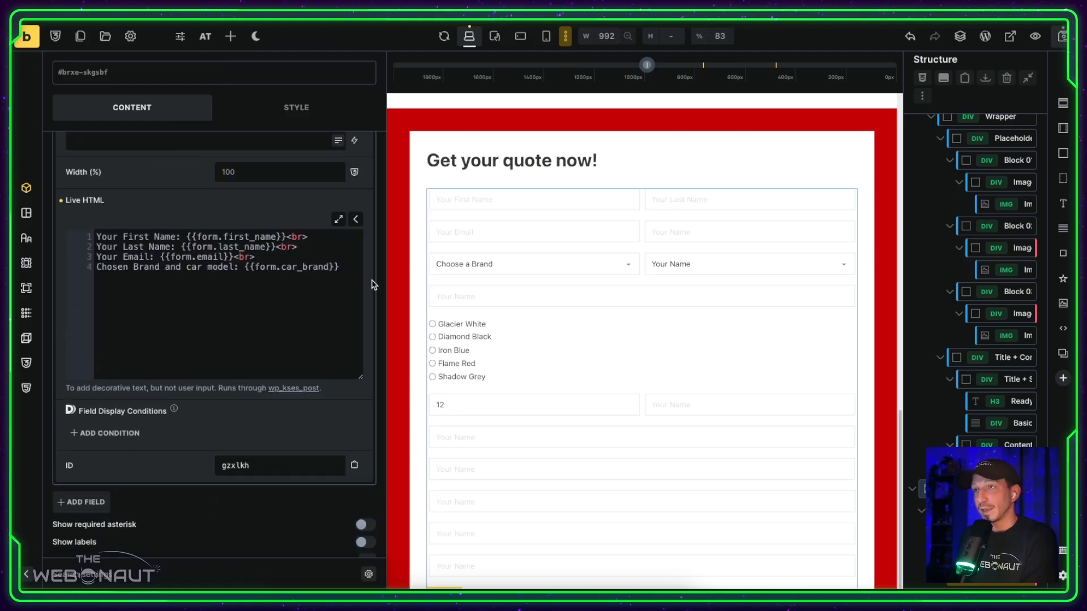
key("super+v")
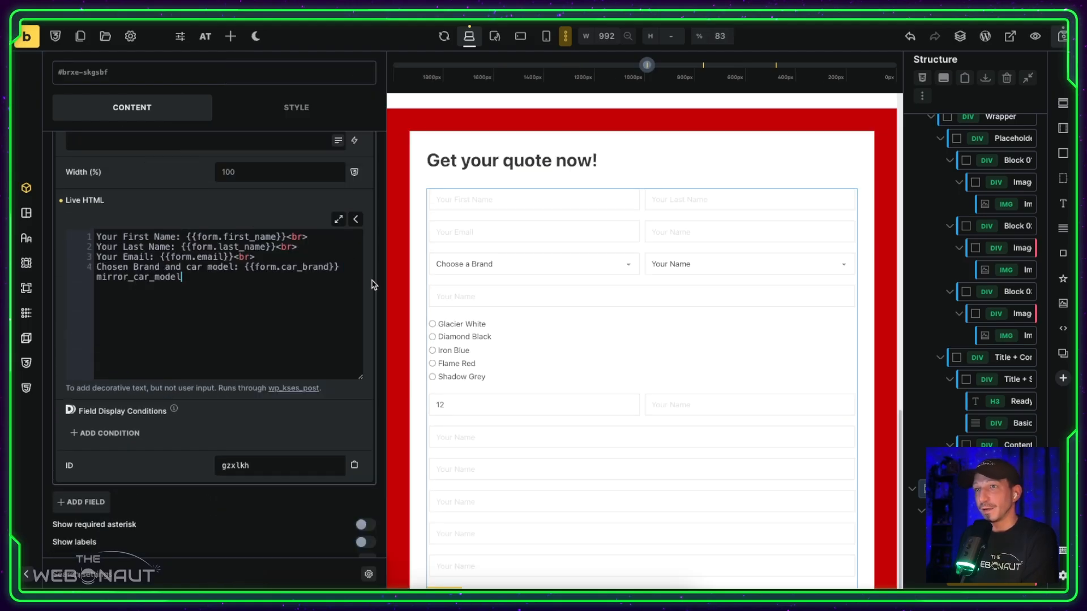
left_click_drag(97, 277, 182, 281)
key("ctrl+c")
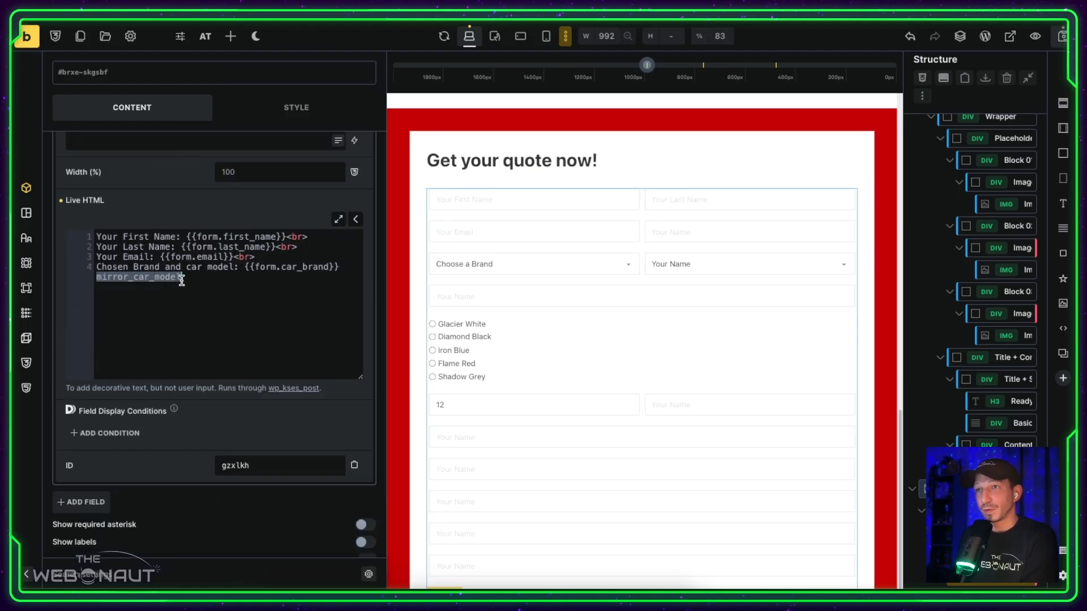
key("BackSpace")
type("{{")
key("ctrl+v")
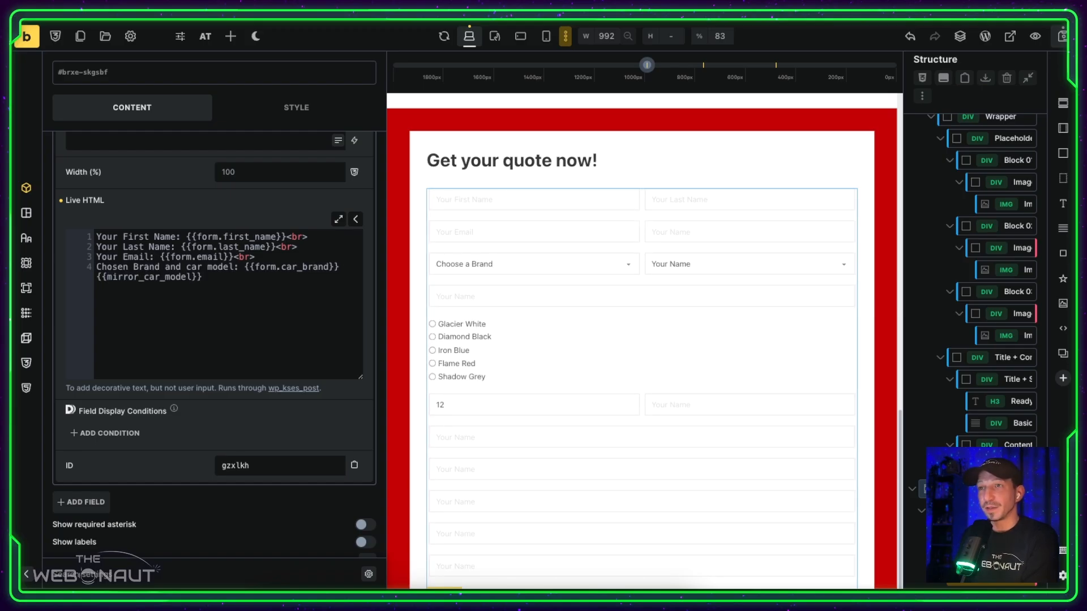
left_click(106, 277)
type("form.")
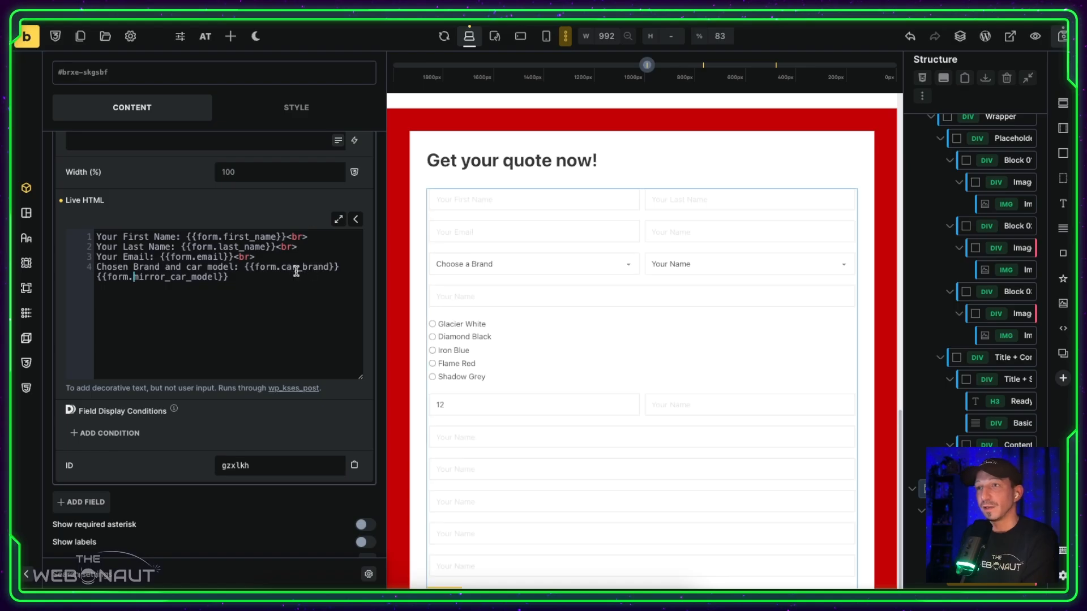
Step: Save and test the summary on the front-end page by filling in first name, last name and email, checking the email line
left_click(1063, 36)
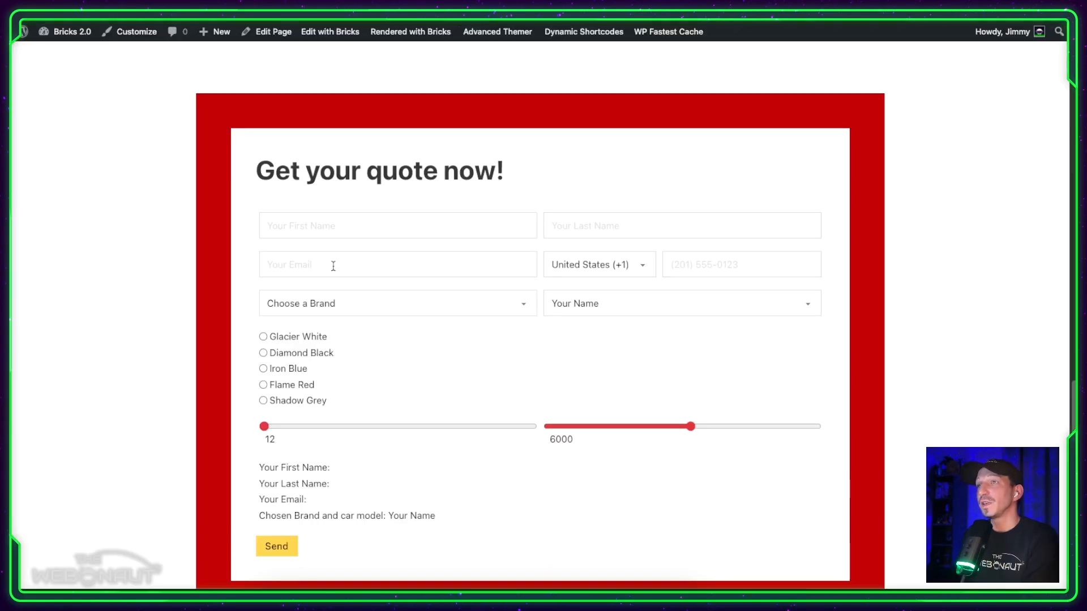
left_click(320, 226)
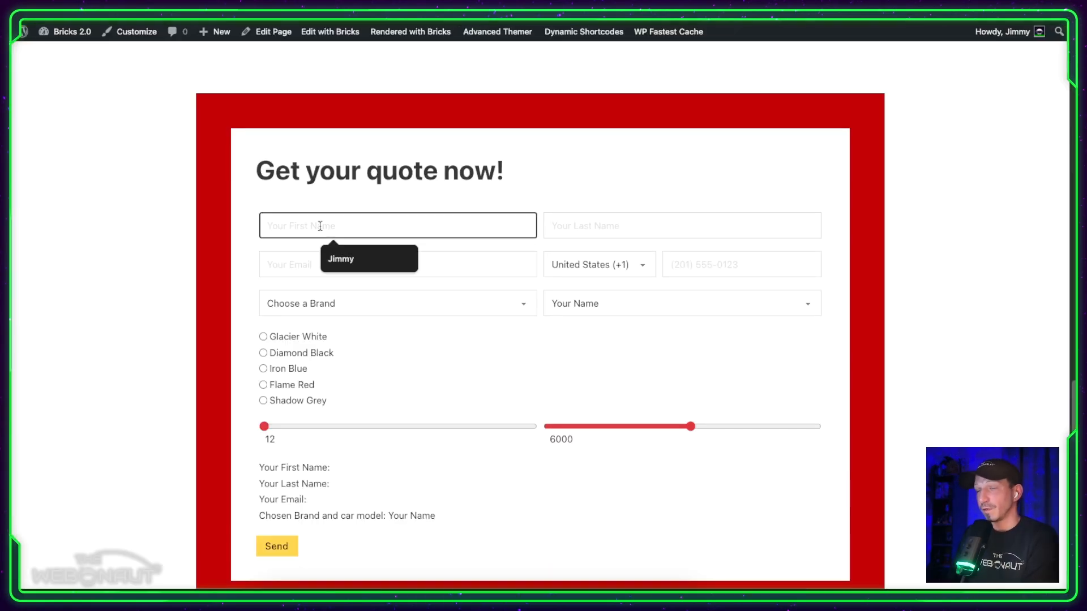
left_click(341, 259)
left_click(616, 226)
left_click(621, 261)
left_click_drag(309, 499, 416, 499)
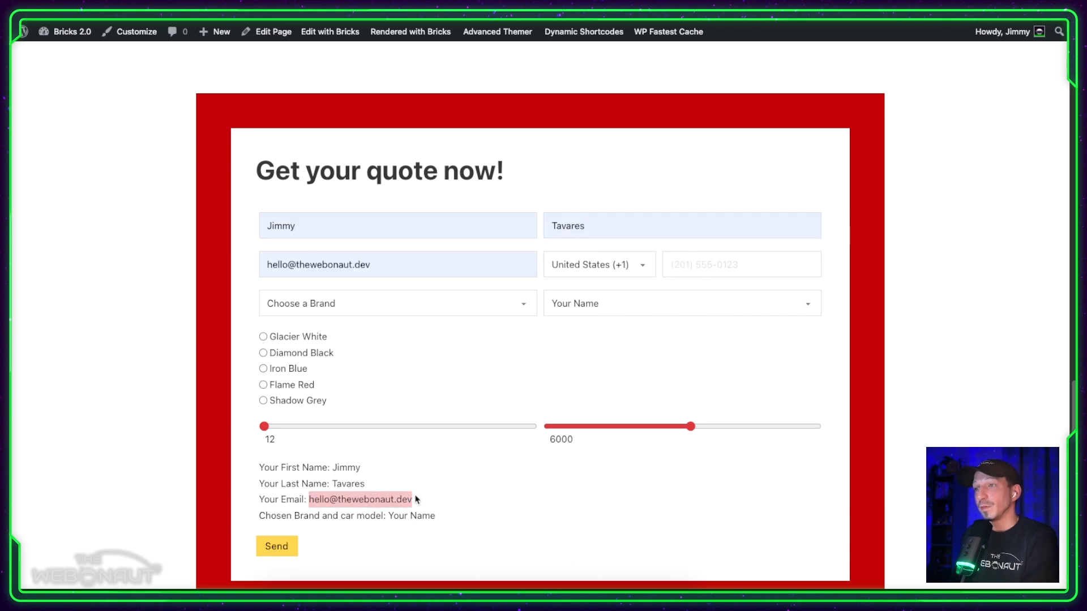
left_click(407, 496)
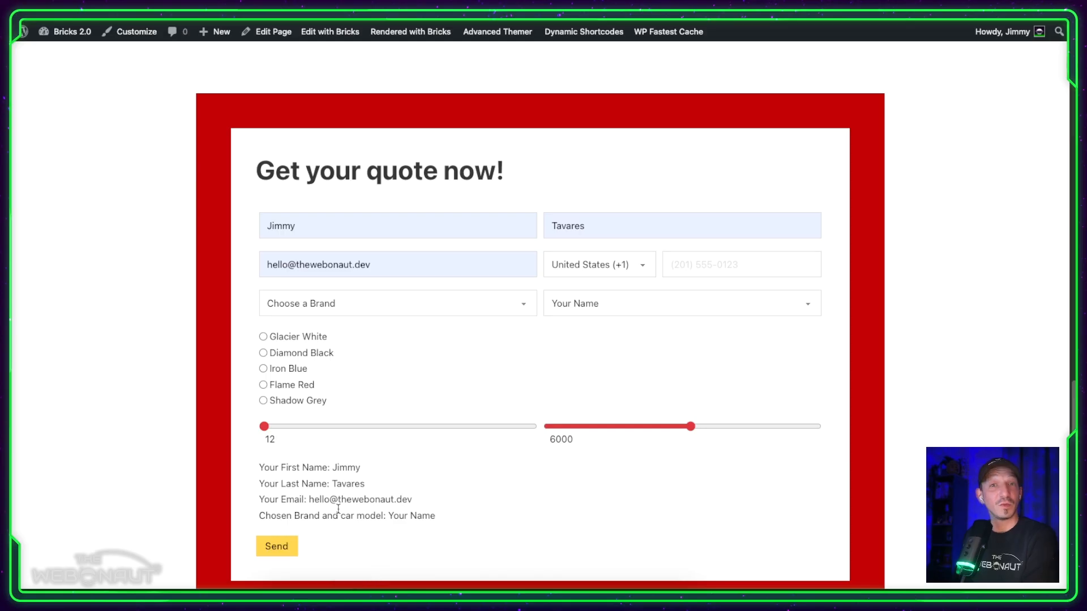
Step: Choose the brand Peugeot and the model 308 in the form and check the brand and car model line of the summary
left_click(361, 315)
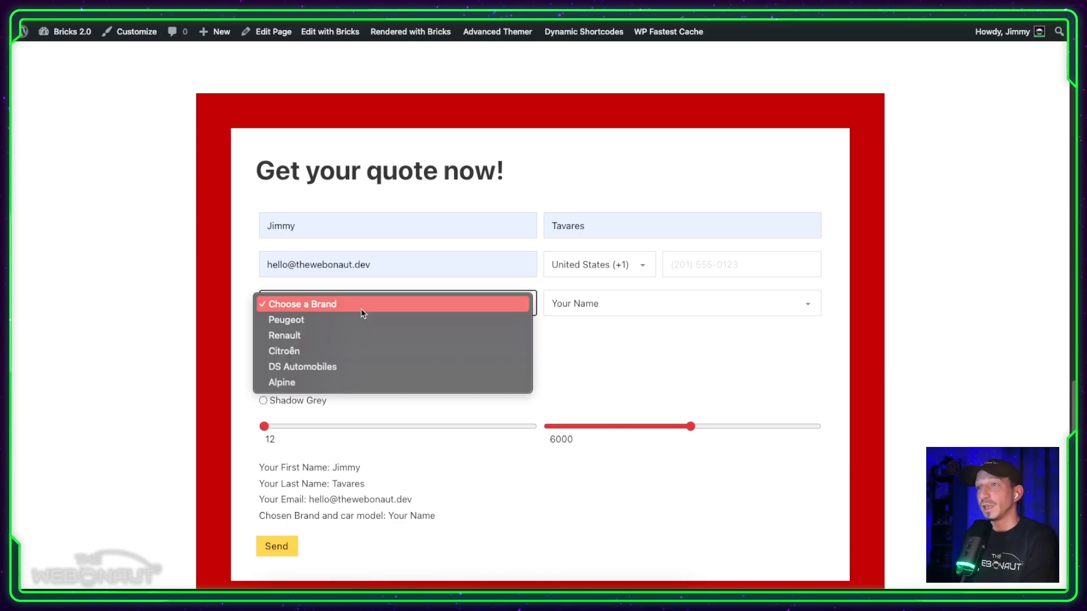
left_click(360, 319)
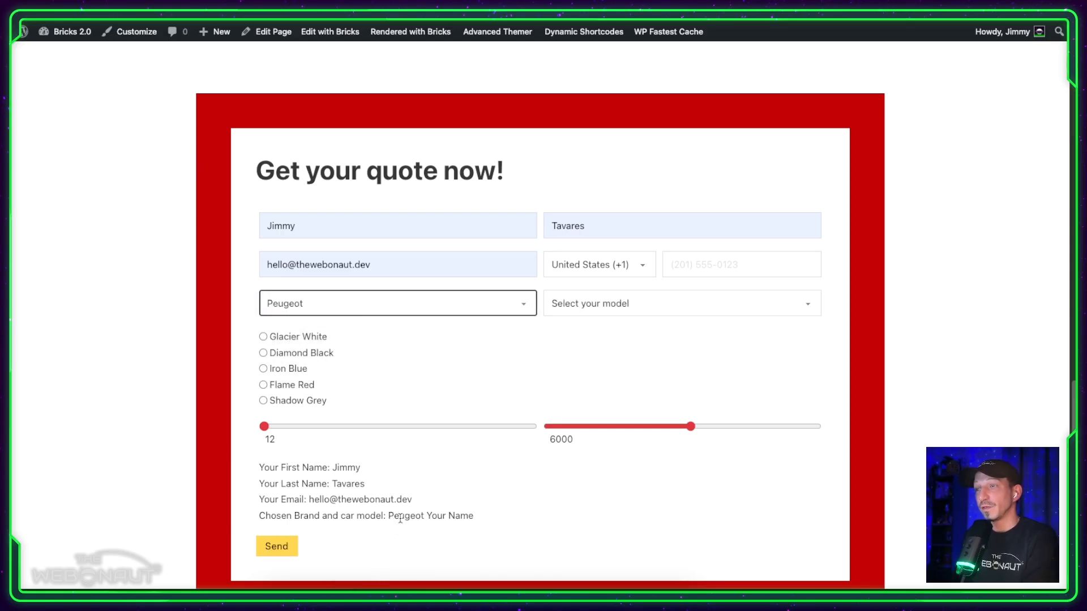
double_click(391, 515)
left_click(430, 515)
left_click(592, 312)
left_click(590, 334)
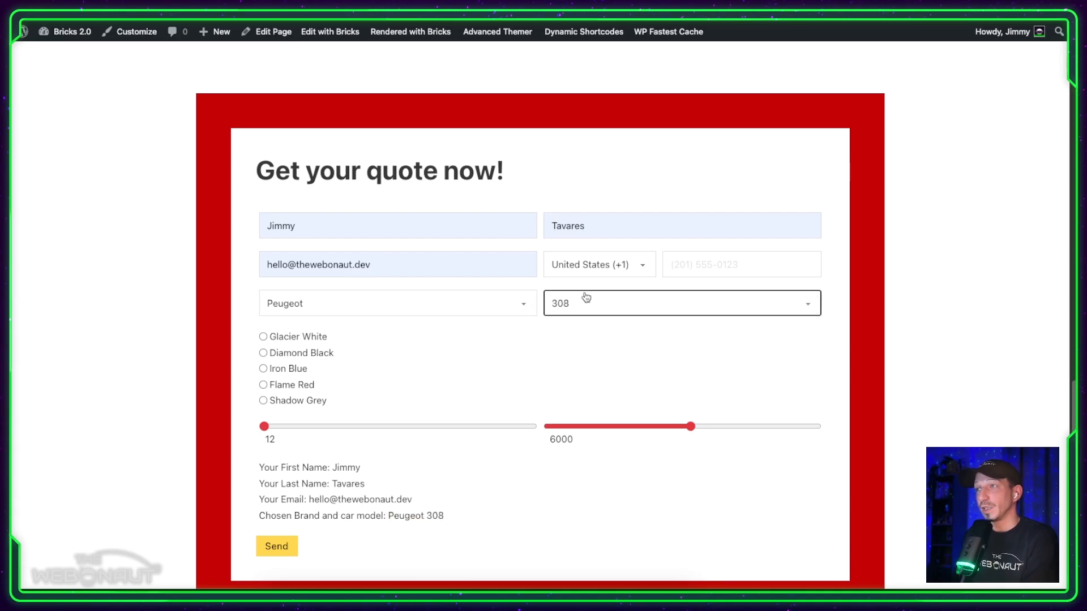
double_click(436, 516)
left_click(437, 515)
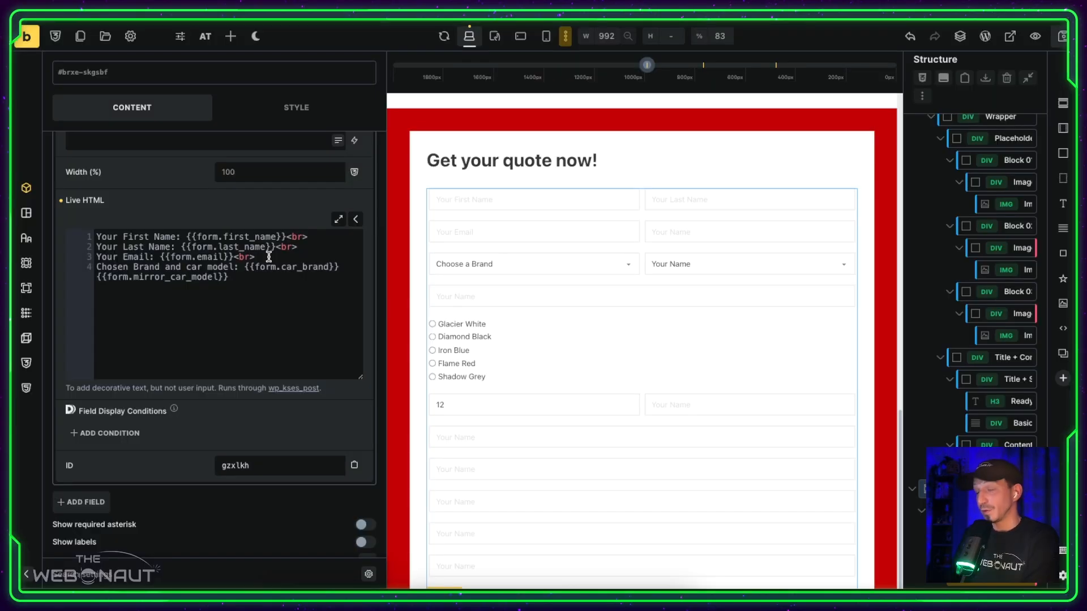
Step: Back in the Bricks editor, insert the line "Your Phone: {{form.phone}}<br>" below the email line of the Live HTML
key("Return")
type("Your Phone")
type(": {{")
type("form.")
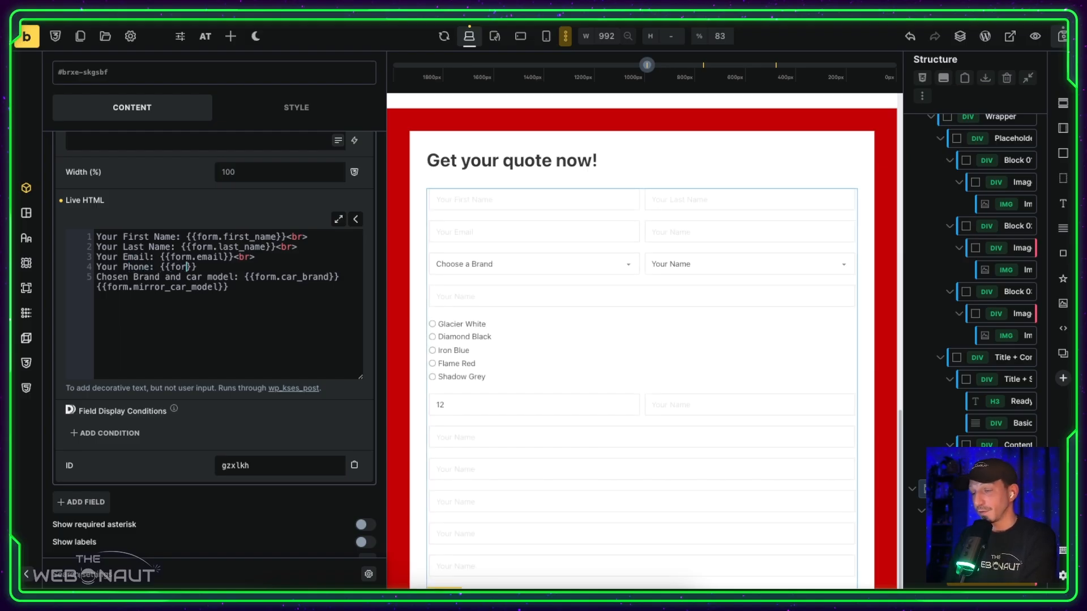
scroll(325, 302, "up", 1)
type("phone")
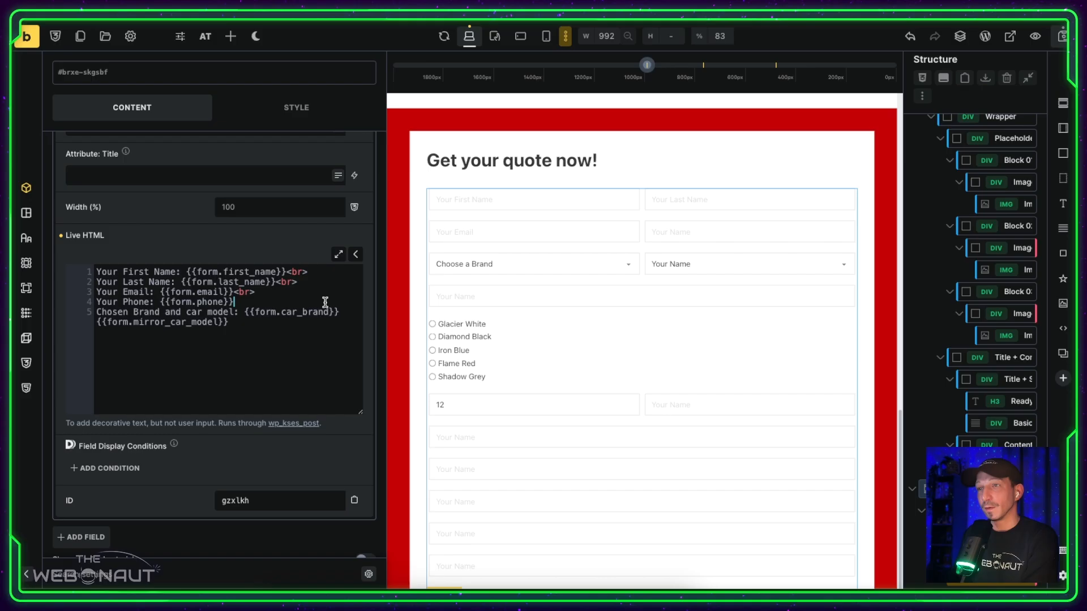
left_click(326, 302)
type("<br>")
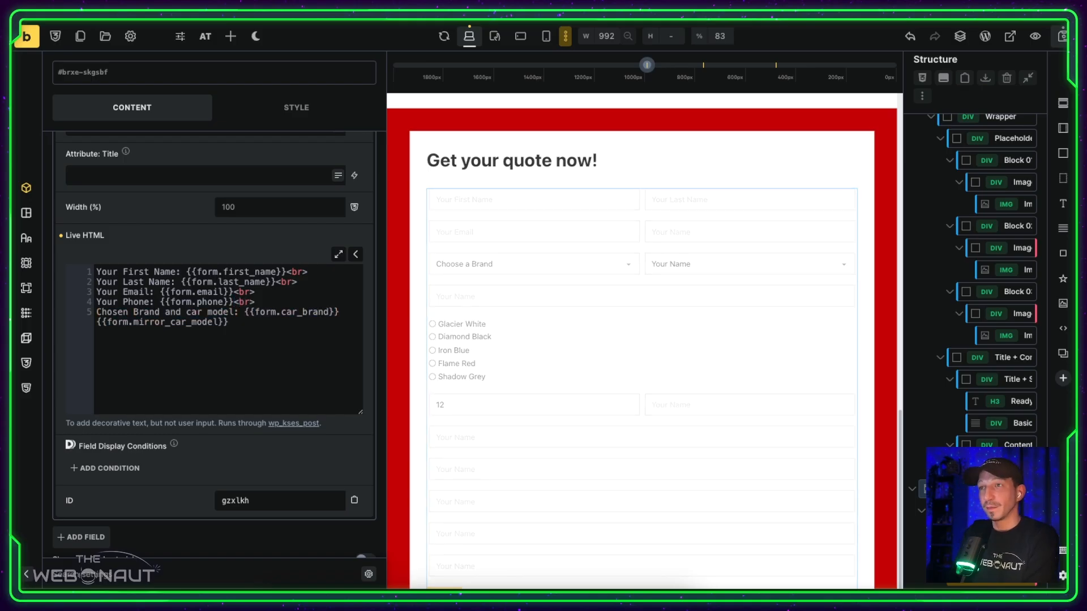
Step: End the car-model line with <br> and add monthly car cost, kilometer cost and lease total lines using {{form.car_model}}, {{form.formatted_km_month}}, {{form.formatted_final_calc}} and {{form.leasing_length}}
type("<bR>")
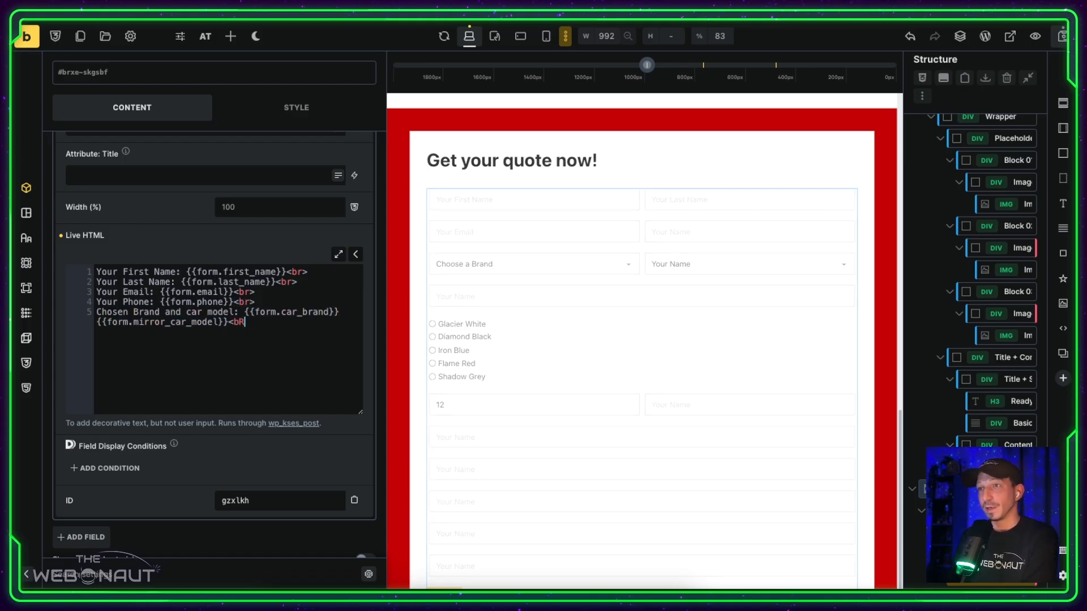
key("BackSpace")
type("r>")
key("Return")
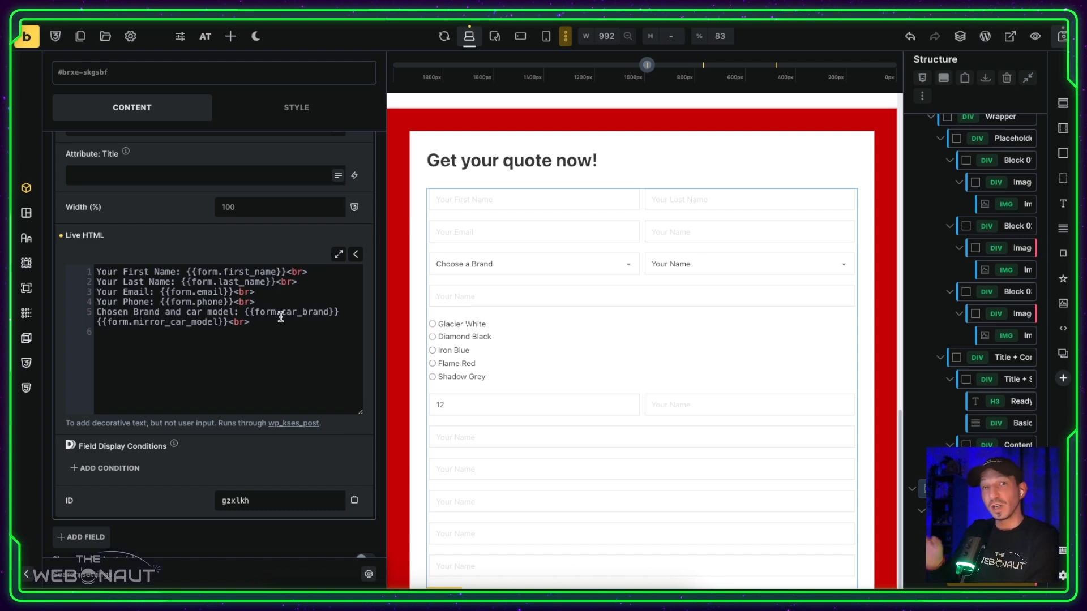
type("Car Costs per month: <strong>€{{form.car_model}}</strong><br> Kilometer Costs per month: <strong>€{{form.formatted_km_month}}</strong><br><br><strong> Lease Total Amount per month: €{{form.formatted_final_calc}} for {{form.leasing_length}} months</strong>")
scroll(281, 317, "up", 1)
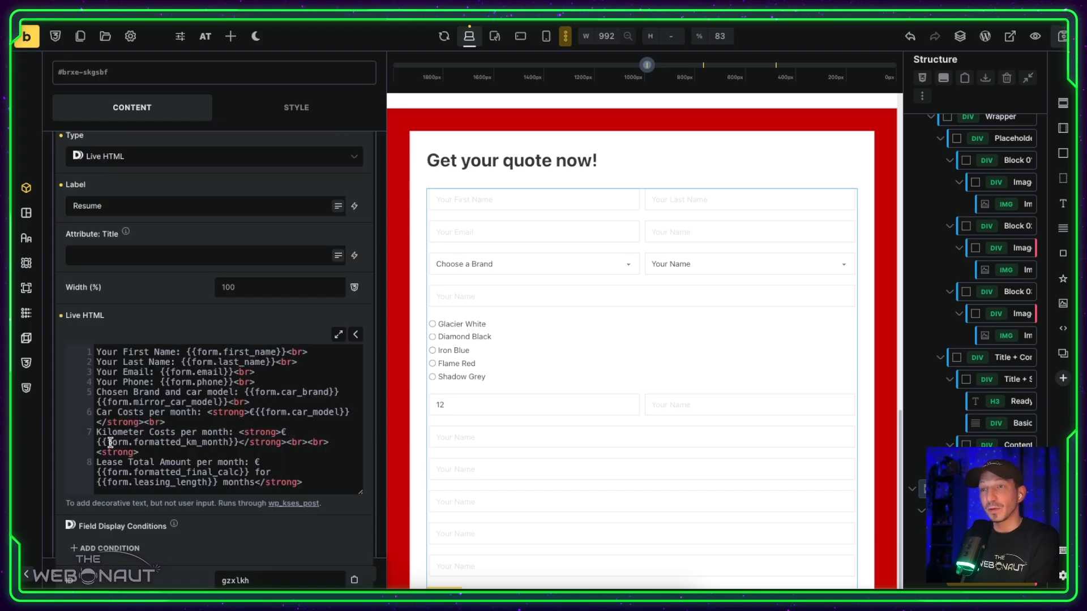
left_click_drag(107, 443, 230, 443)
left_click(174, 445)
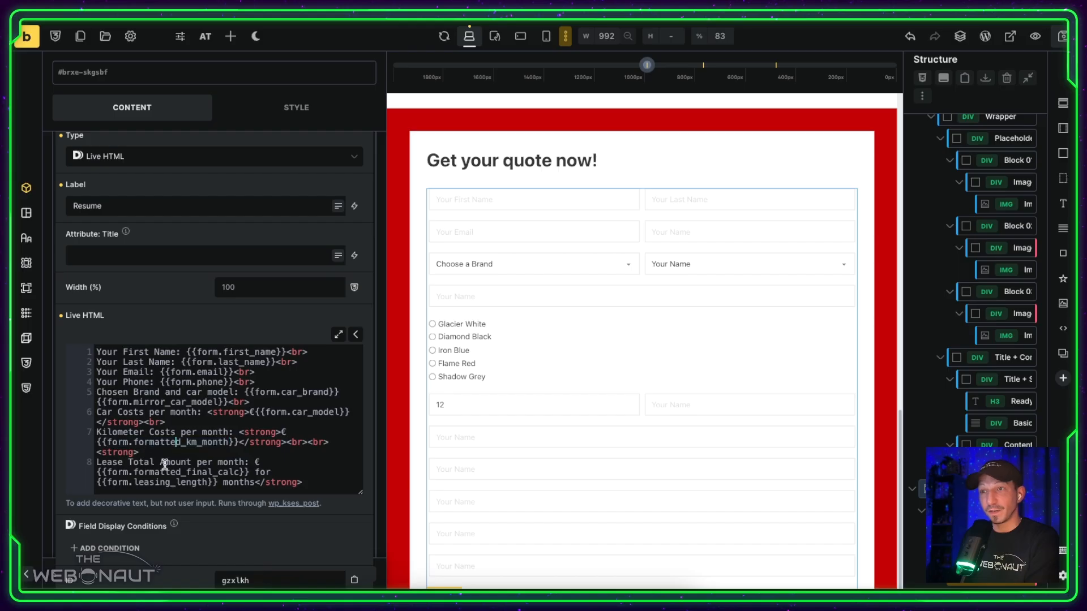
Step: Save the Live HTML summary, open the front-end page and fill in the first name in the quote form
left_click_drag(135, 473, 239, 471)
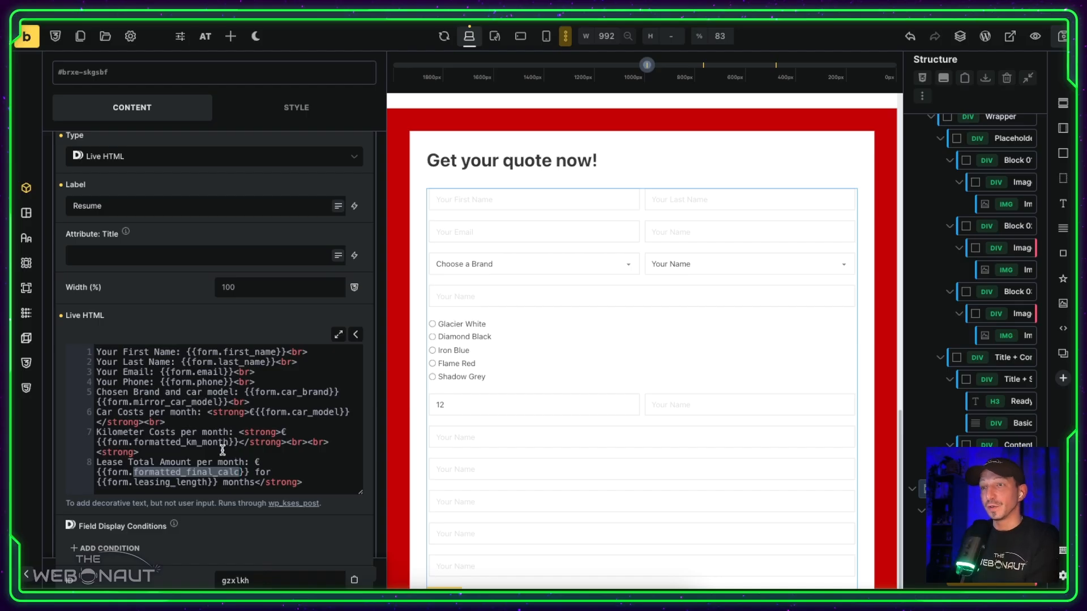
left_click(276, 444)
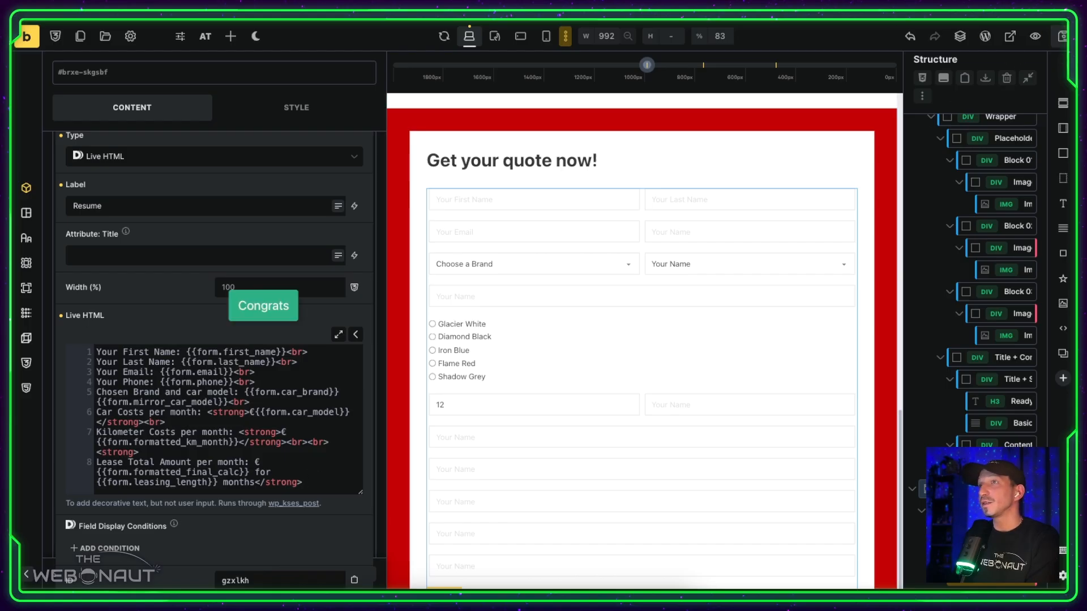
left_click(1010, 36)
scroll(584, 195, "down", 18)
left_click(391, 99)
left_click(391, 127)
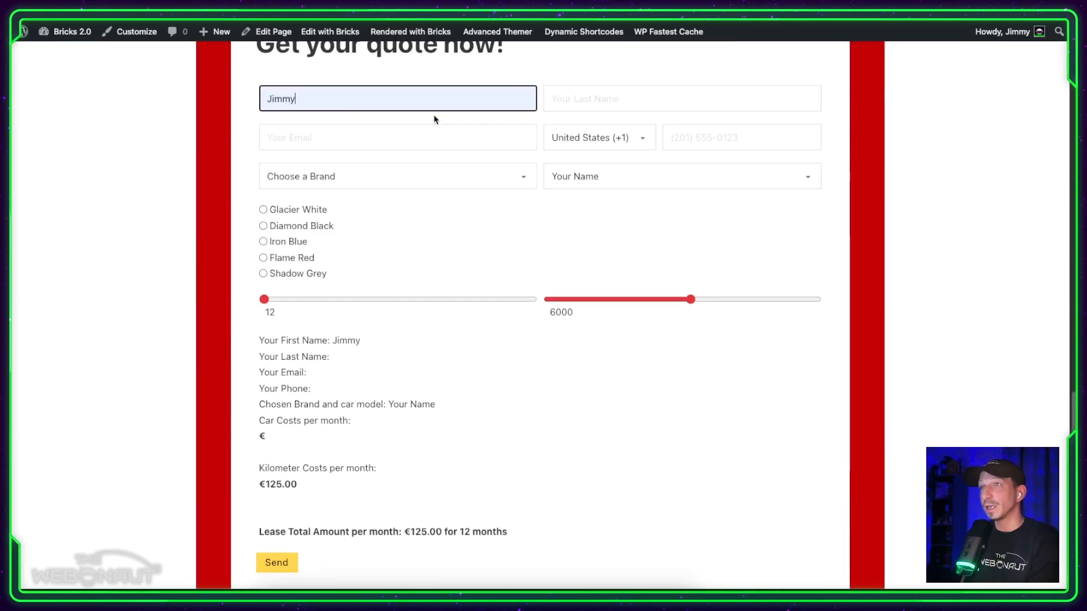
Step: Fill in the last name, email and phone number fields of the quote form
left_click(611, 100)
left_click(634, 131)
left_click(601, 139)
left_click(601, 139)
left_click(740, 132)
type("(999) 090-9090")
Step: Choose the brand Peugeot, the model 208 and the color Glacier White in the quote form
left_click(464, 176)
left_click(472, 187)
left_click(595, 176)
left_click(587, 194)
left_click(263, 209)
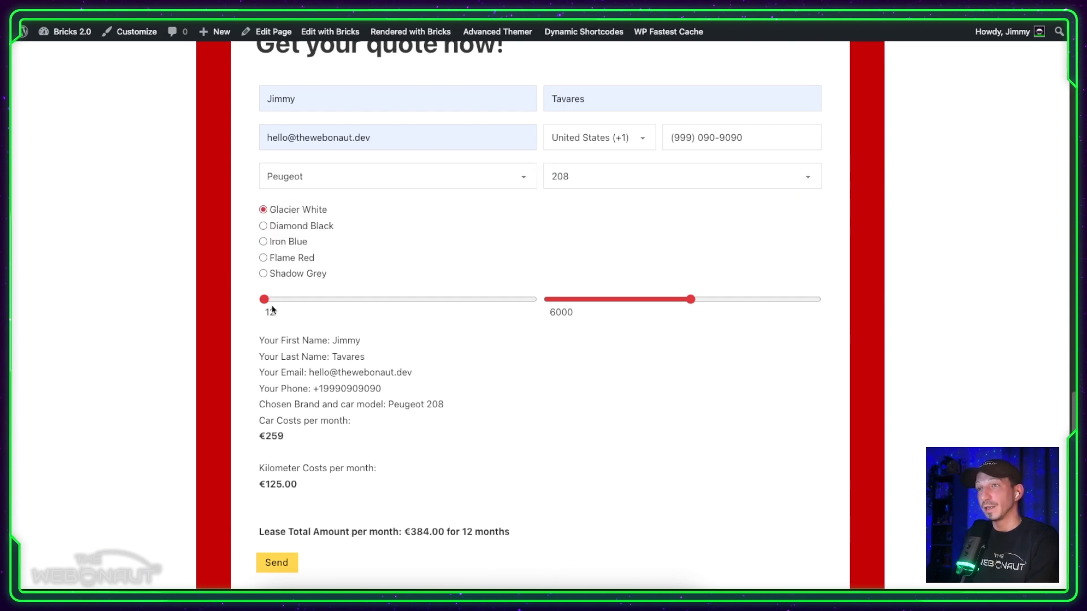
Step: Set the leasing length slider to 24 and the kilometer slider to 3000
left_click_drag(266, 301, 331, 300)
left_click_drag(691, 300, 596, 300)
scroll(453, 257, "down", 2)
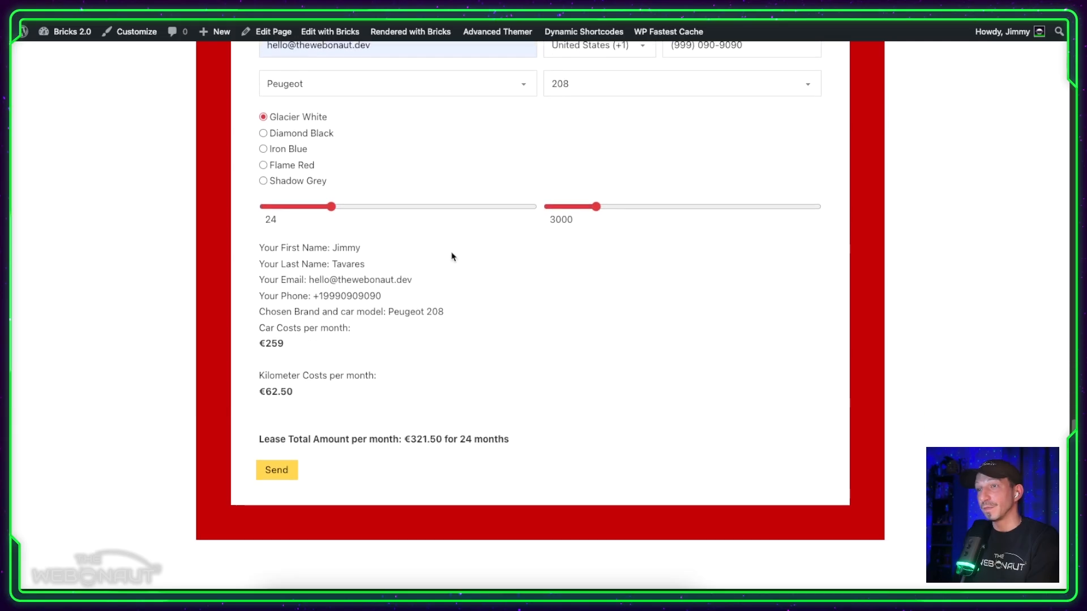
Step: Check the name, email, phone, brand and model, and monthly car cost lines of the live summary
left_click_drag(333, 247, 365, 266)
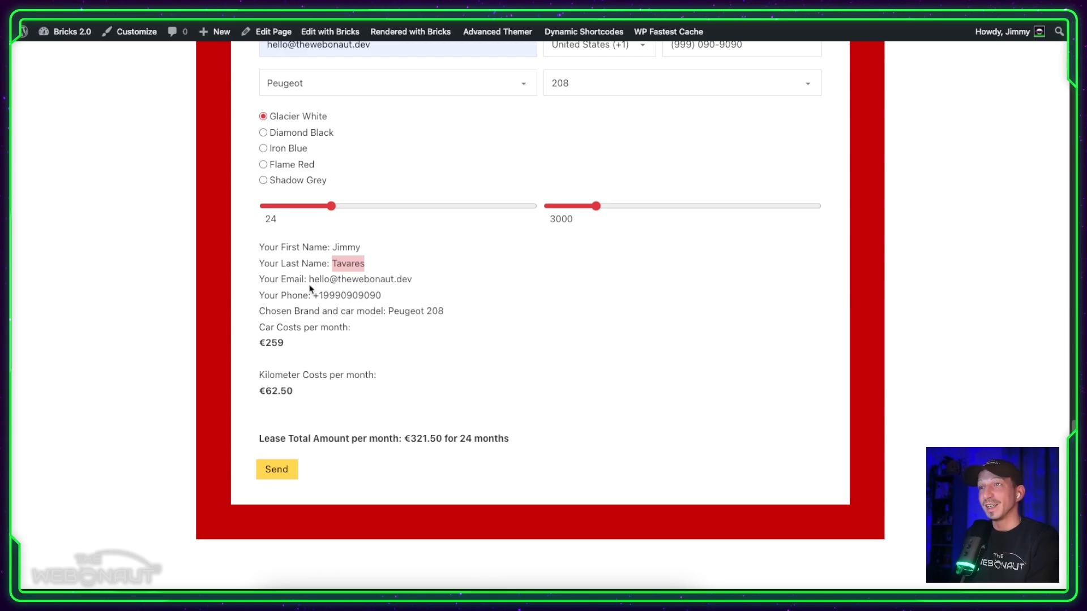
left_click_drag(308, 277, 439, 284)
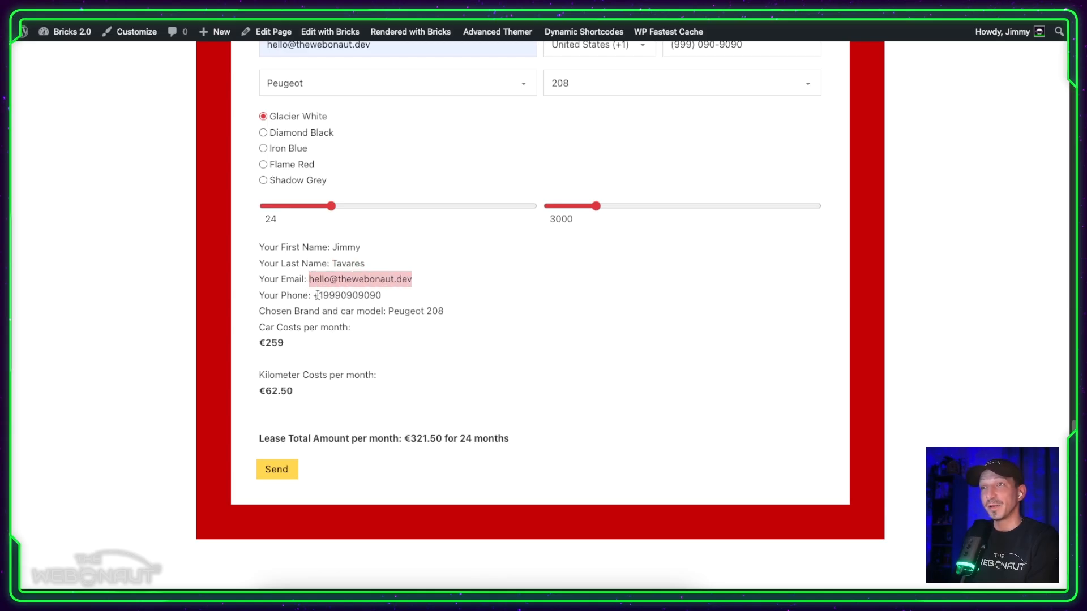
left_click(386, 298)
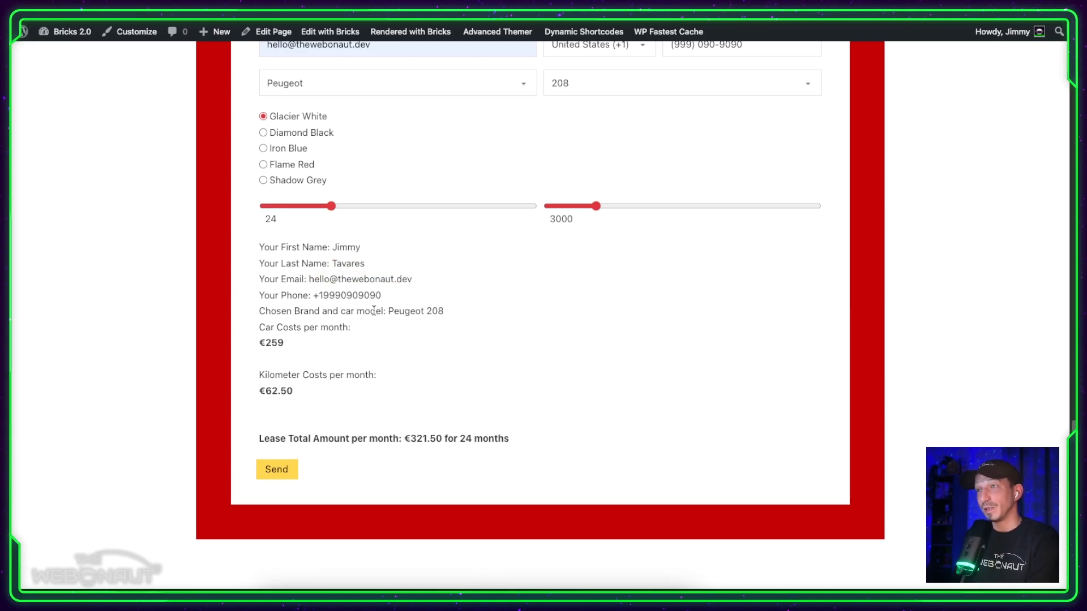
left_click_drag(388, 312, 425, 311)
left_click(455, 314)
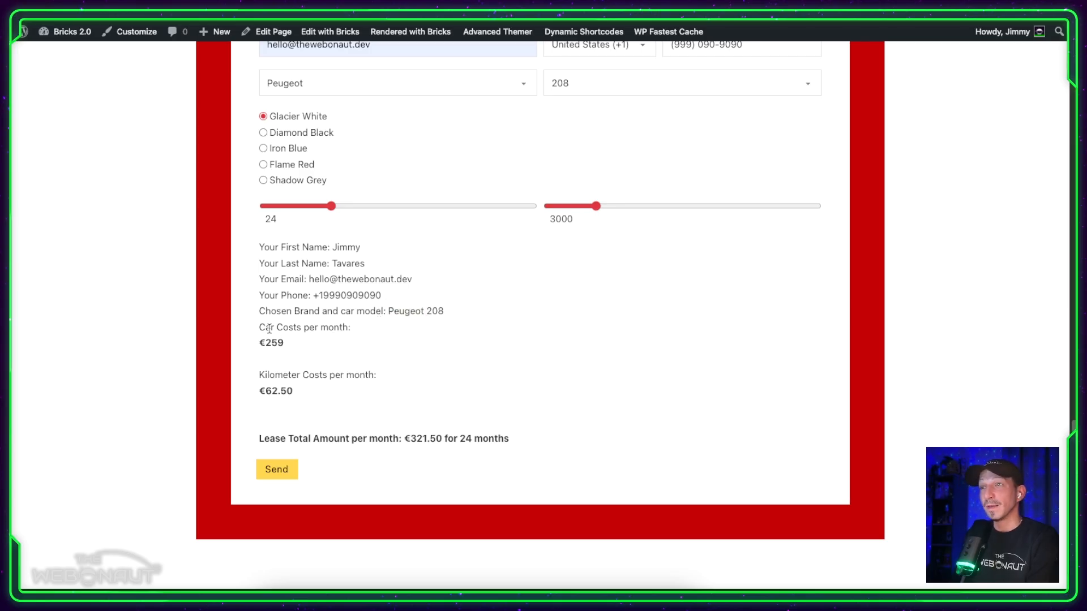
left_click_drag(266, 343, 290, 346)
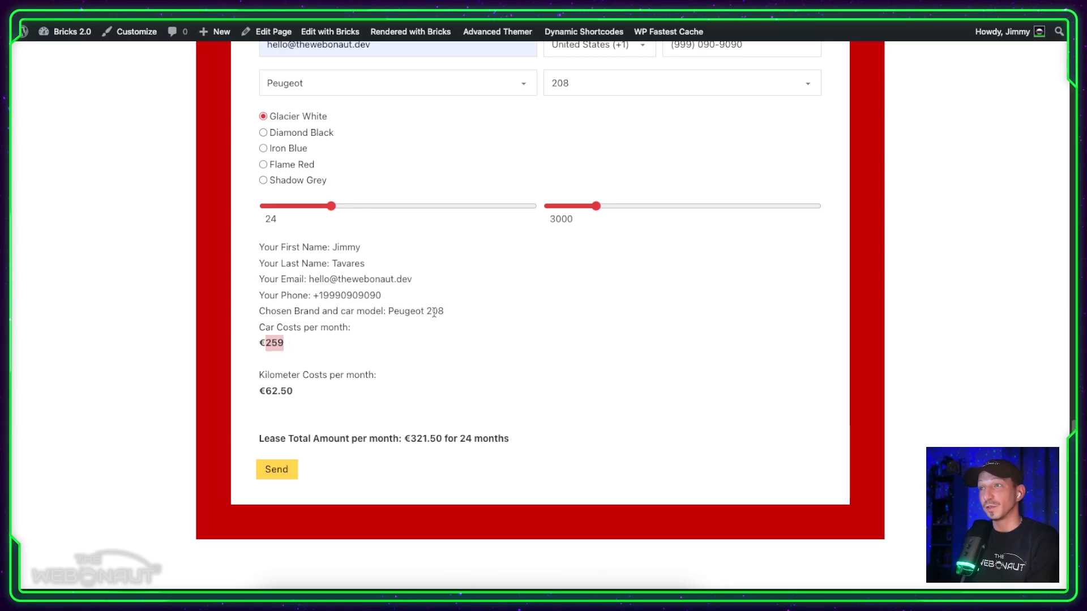
Step: Change the car model to 308 and check the car costs per month in the summary
scroll(479, 290, "up", 3)
left_click(589, 265)
left_click(590, 283)
scroll(261, 412, "down", 2)
left_click_drag(287, 440, 262, 438)
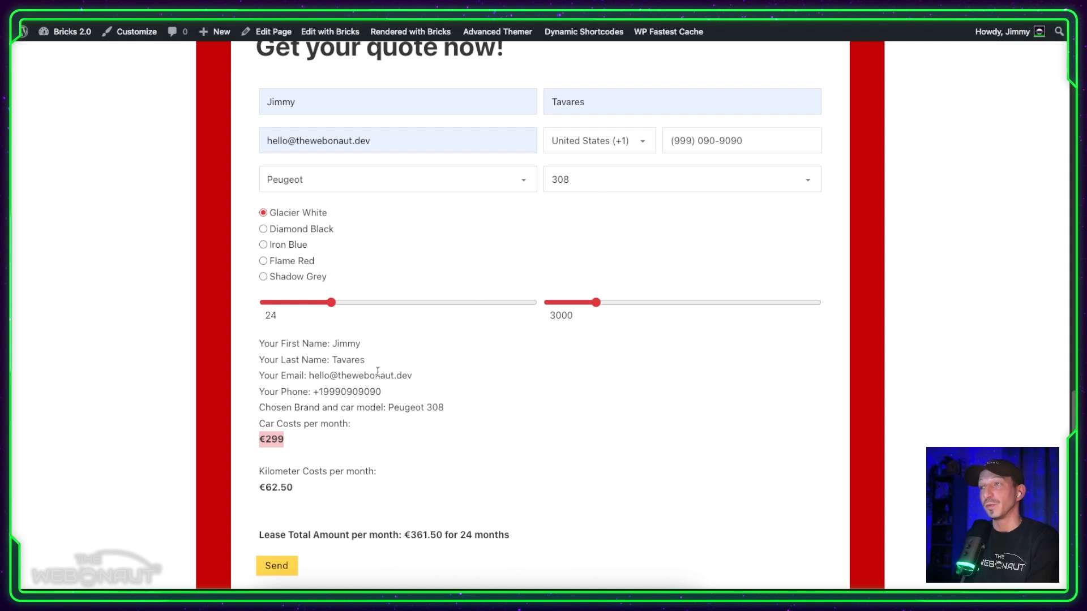
Step: Lower the kilometer slider to 2000 and check the kilometer costs and lease total in the summary
left_click_drag(264, 487, 291, 488)
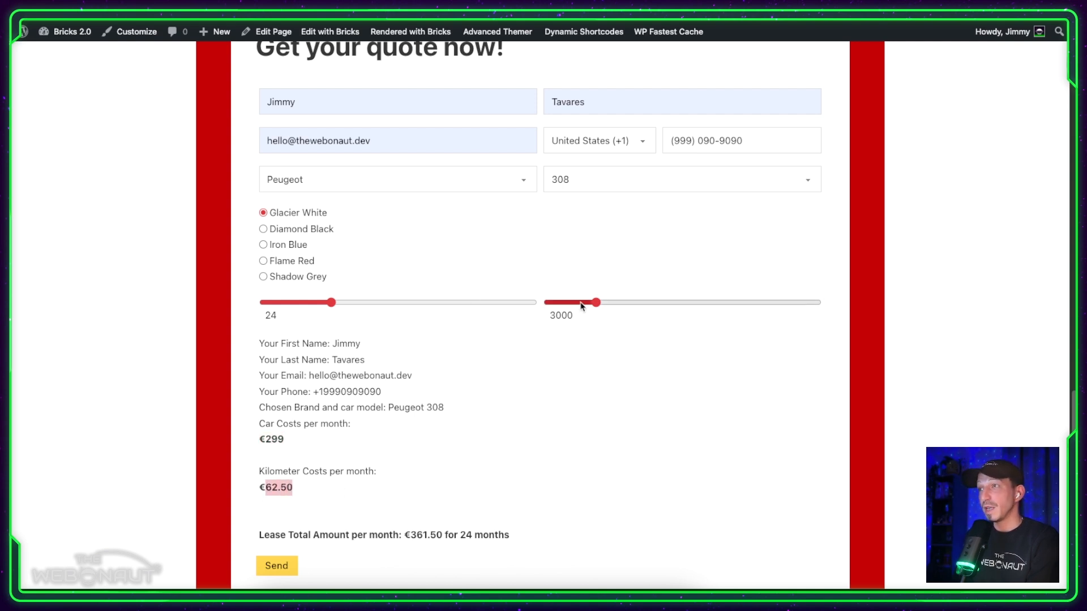
left_click_drag(597, 303, 564, 306)
scroll(260, 471, "down", 1)
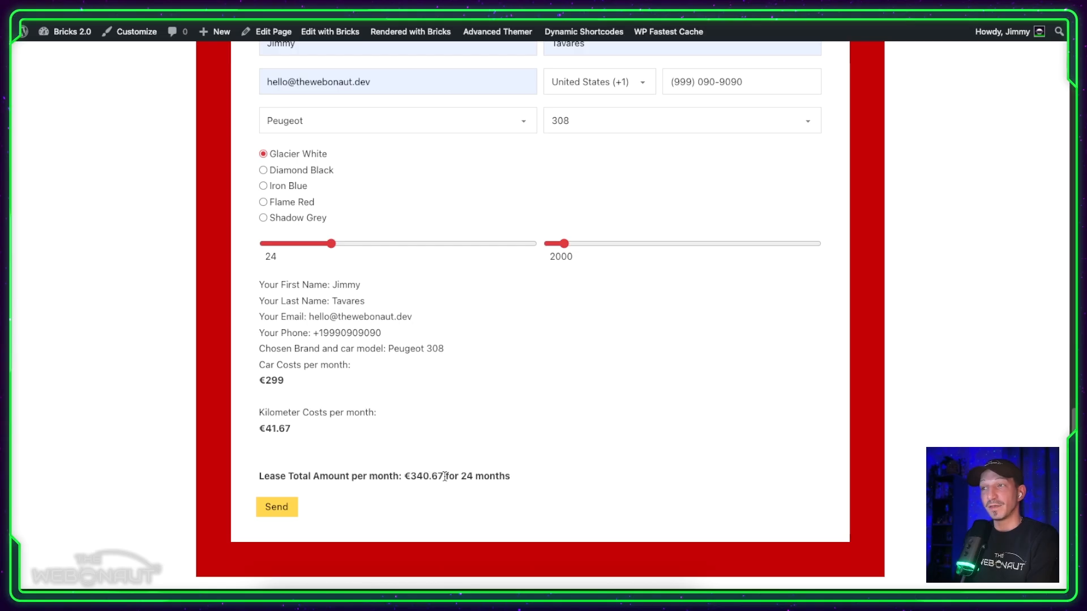
Step: Raise the leasing length to 36 and the kilometer slider to 6500 to test the recalculated lease total
left_click_drag(332, 244, 378, 245)
left_click_drag(567, 245, 708, 248)
scroll(237, 304, "up", 3)
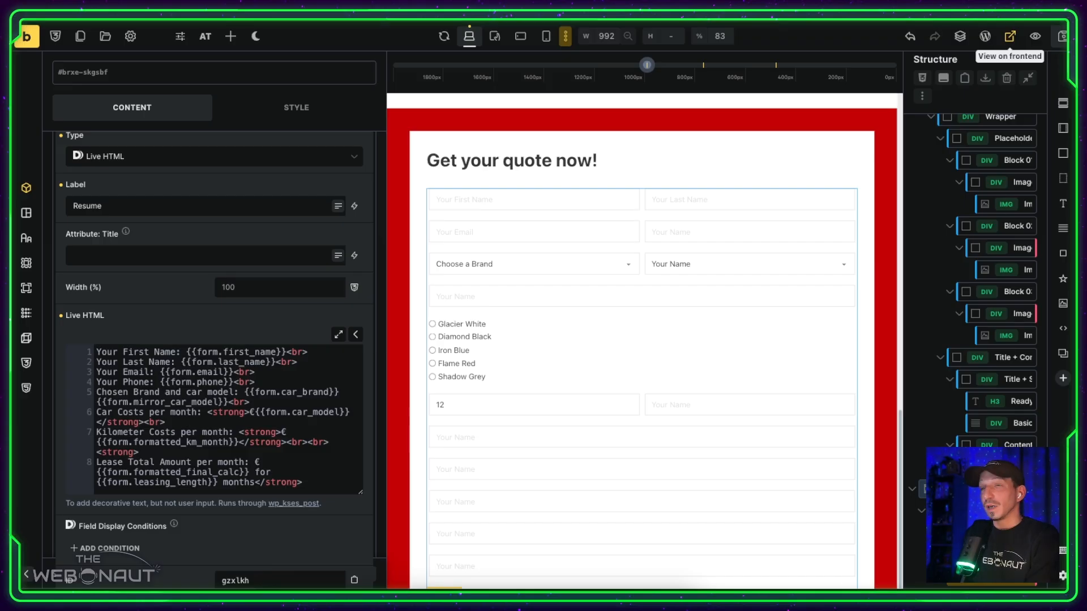
Step: Back in the Bricks editor, examine which actions the form offers after a successful submit
scroll(189, 337, "up", 10)
left_click(185, 222)
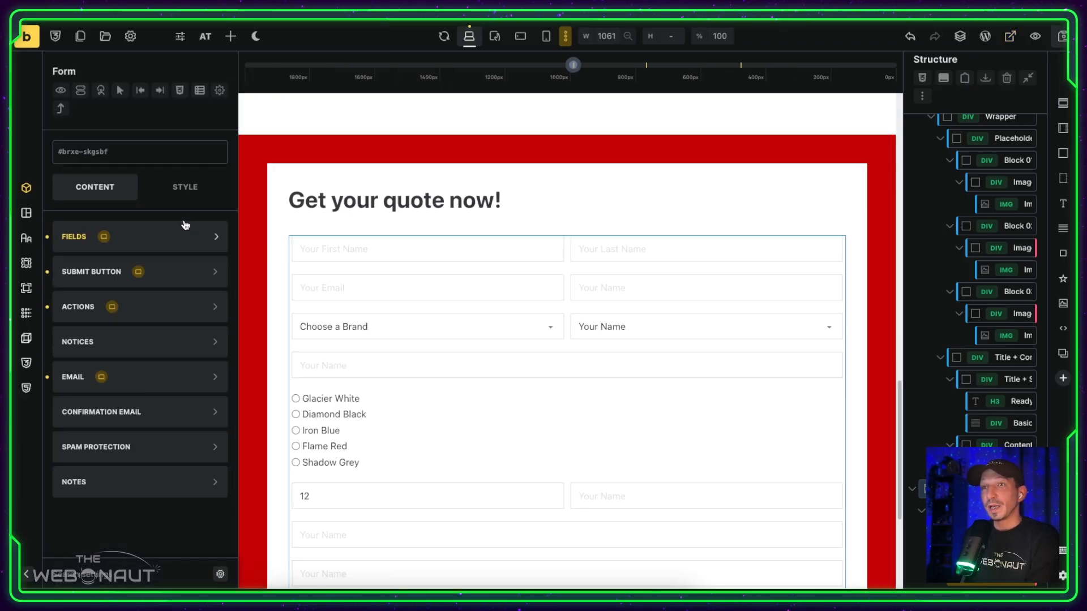
left_click(146, 309)
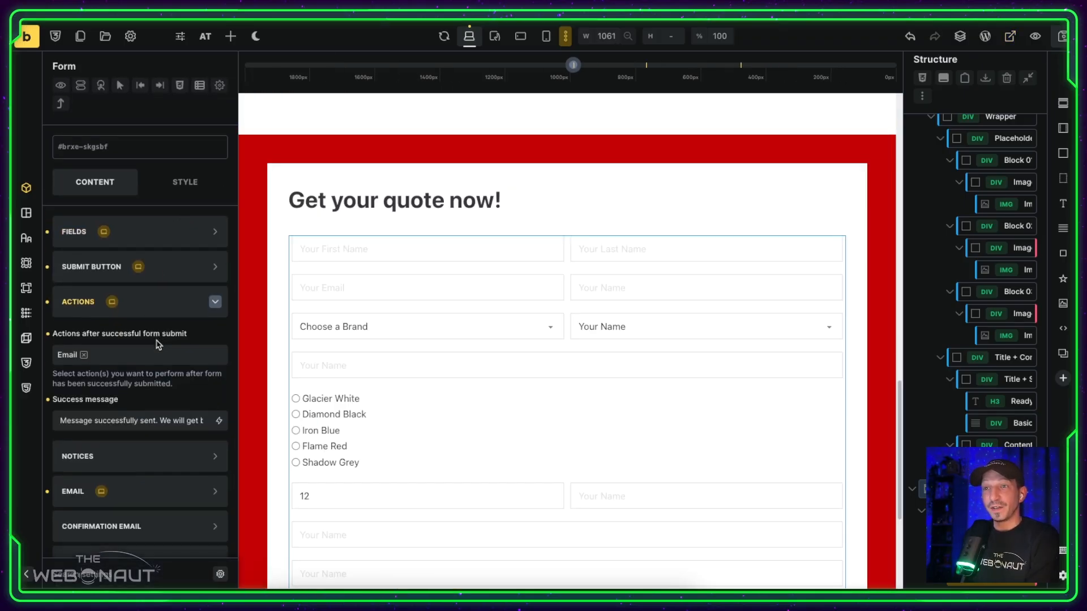
scroll(156, 344, "down", 2)
left_click(155, 282)
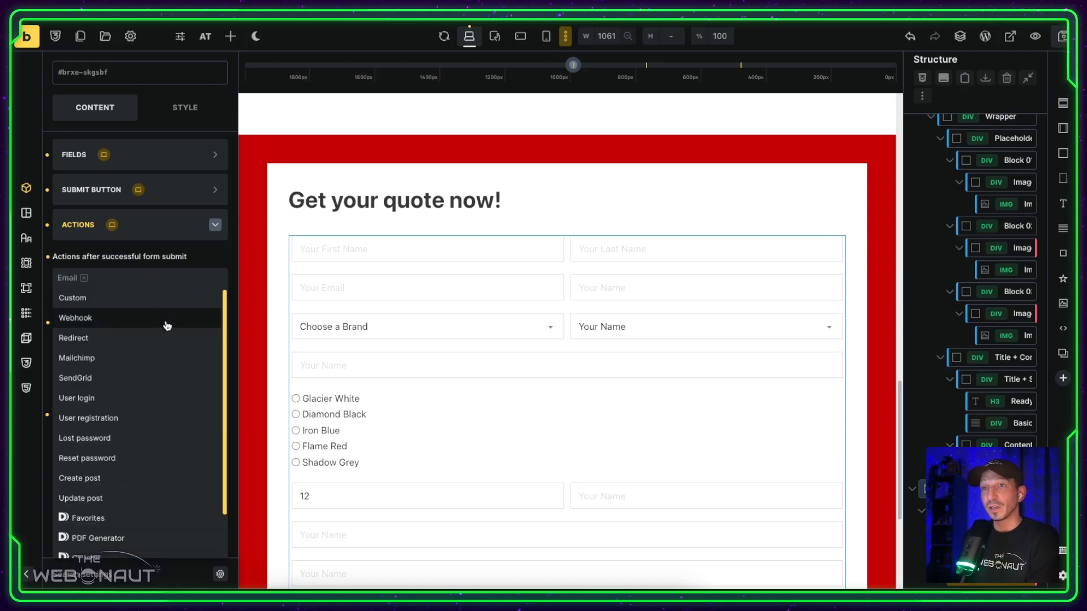
scroll(175, 343, "down", 1)
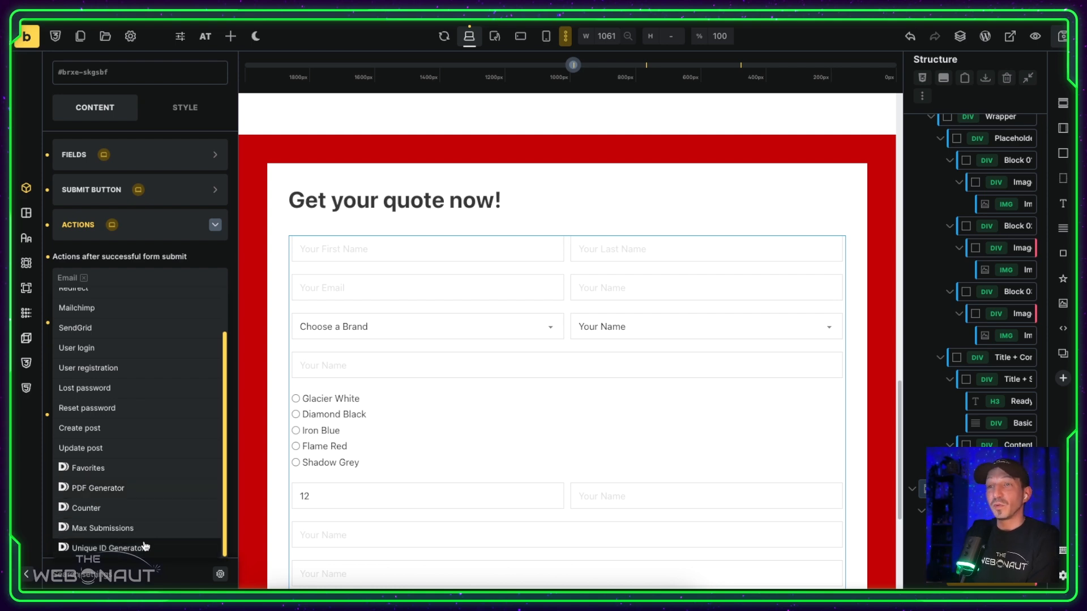
scroll(138, 396, "up", 2)
left_click(188, 227)
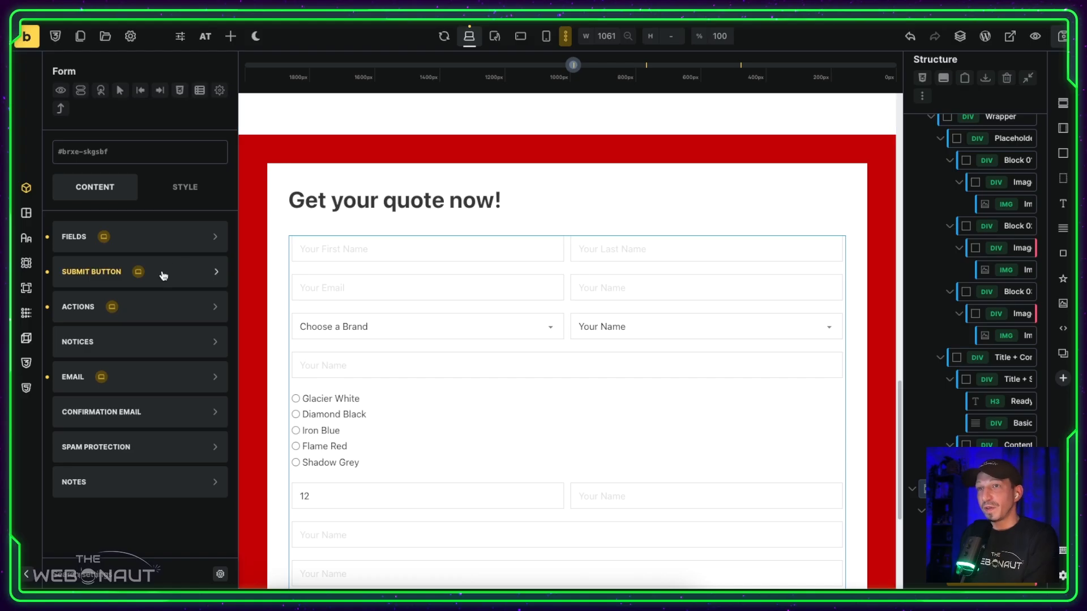
Step: Review the form's field list in the editor and compare it with the filled-in form on the front-end page
left_click(162, 244)
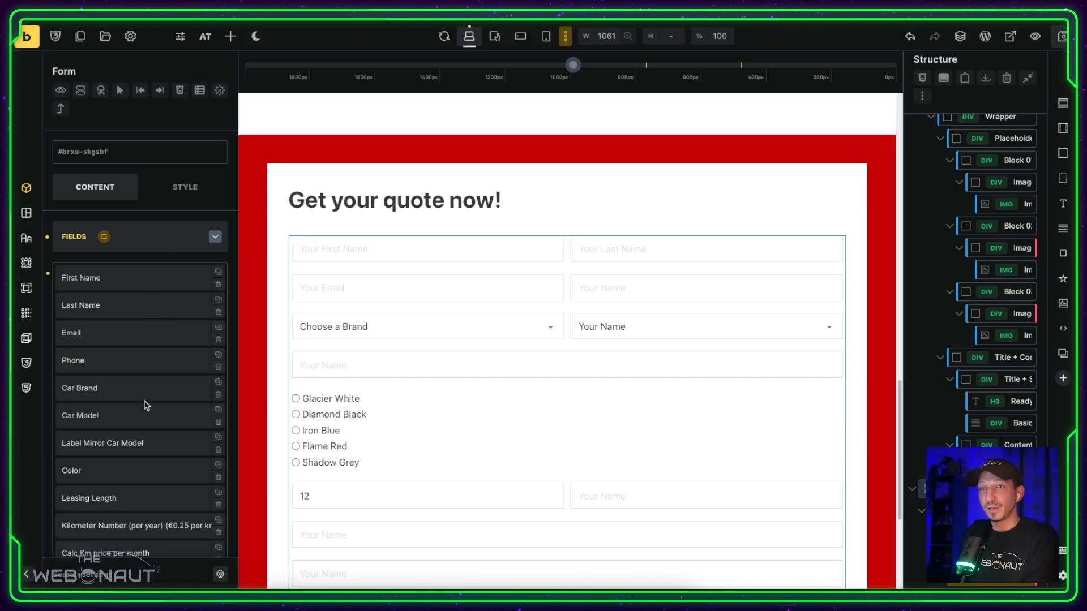
scroll(146, 404, "down", 2)
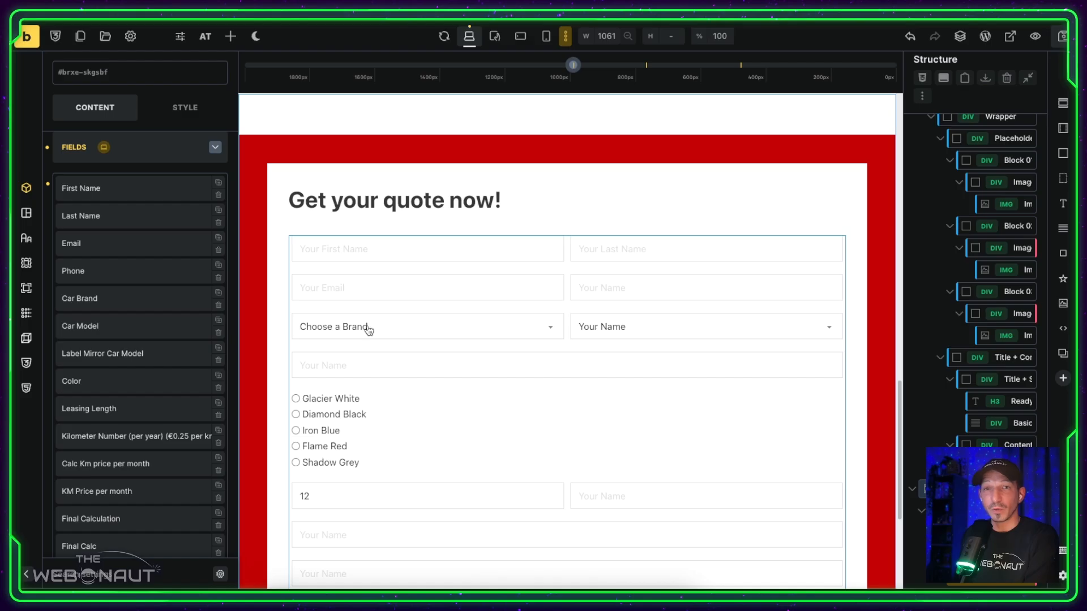
scroll(604, 331, "down", 3)
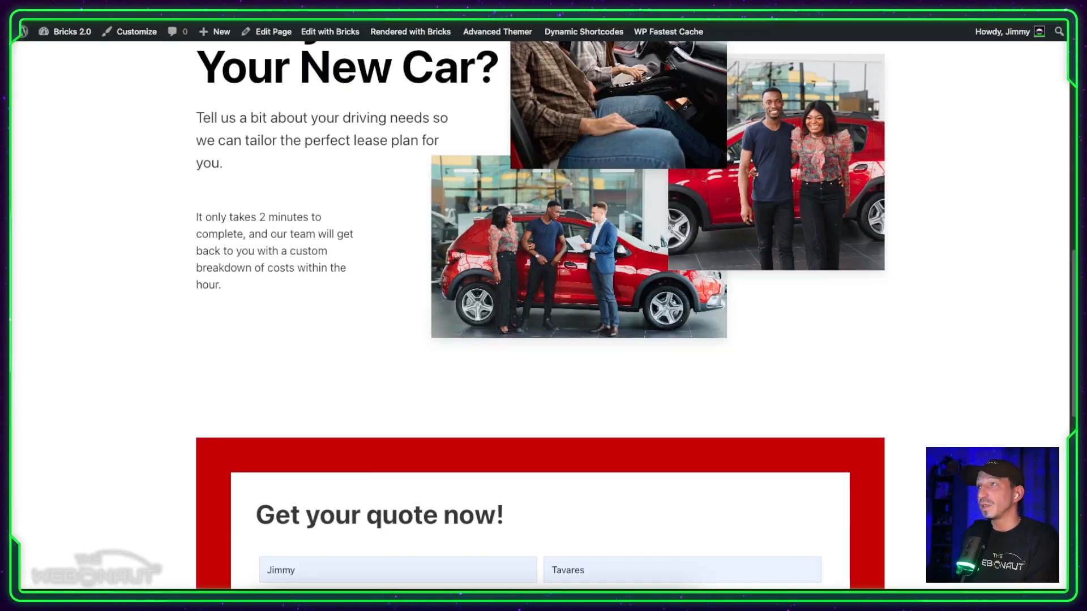
scroll(510, 412, "down", 10)
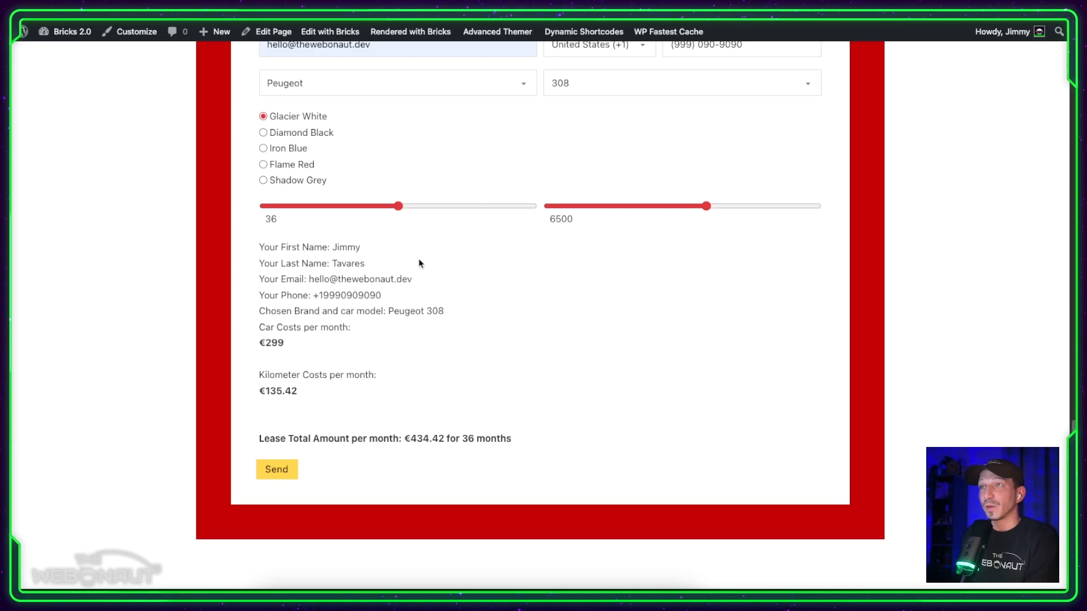
scroll(417, 257, "up", 4)
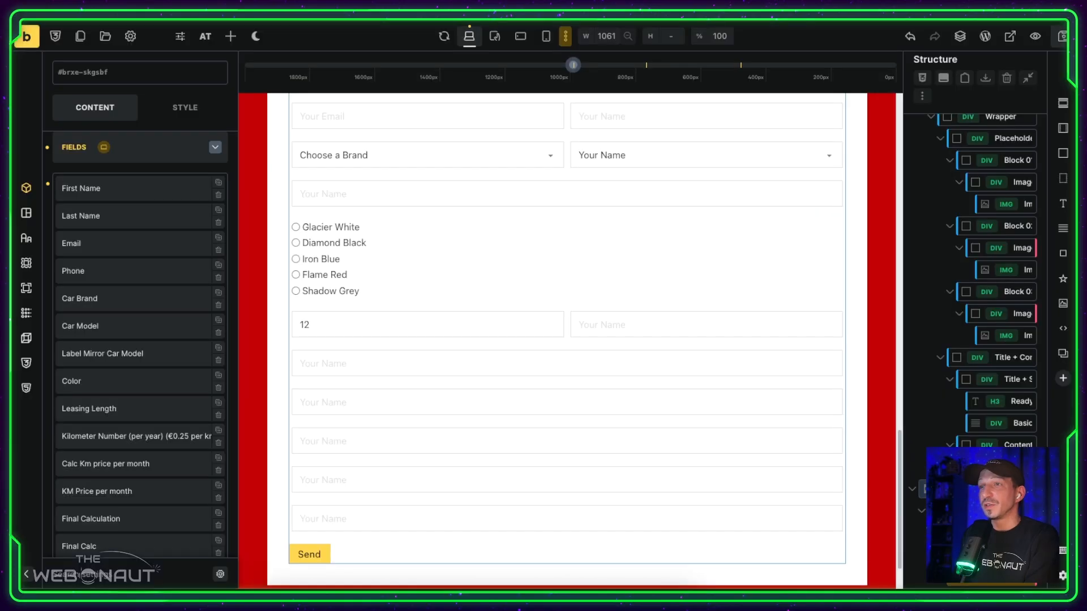
scroll(723, 203, "up", 3)
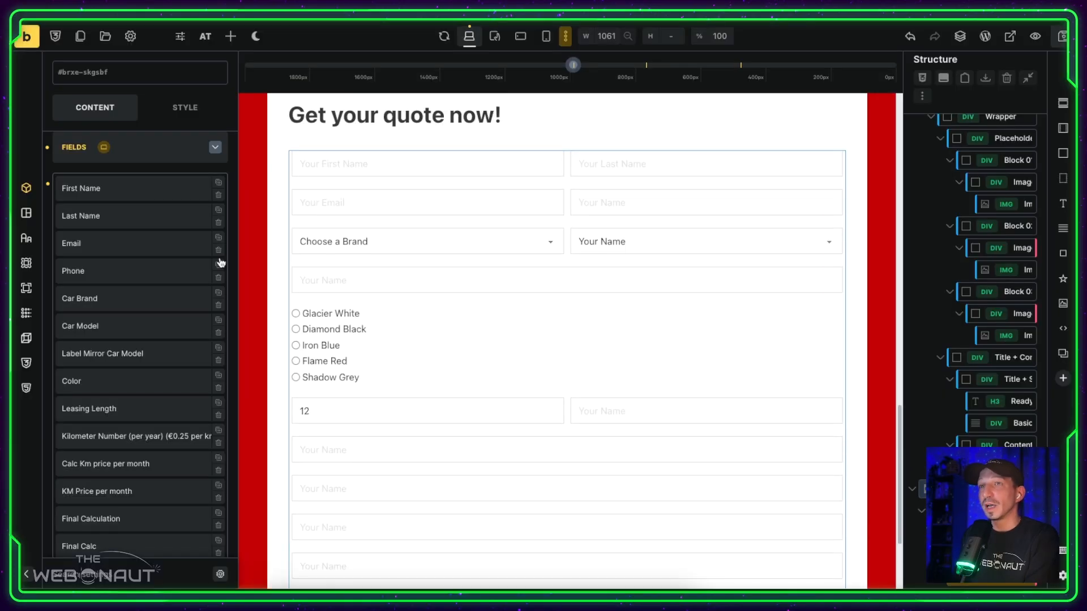
Step: Add a field display condition to the Car Model field using the Car Brand field with the operator Is Not Empty
left_click(125, 328)
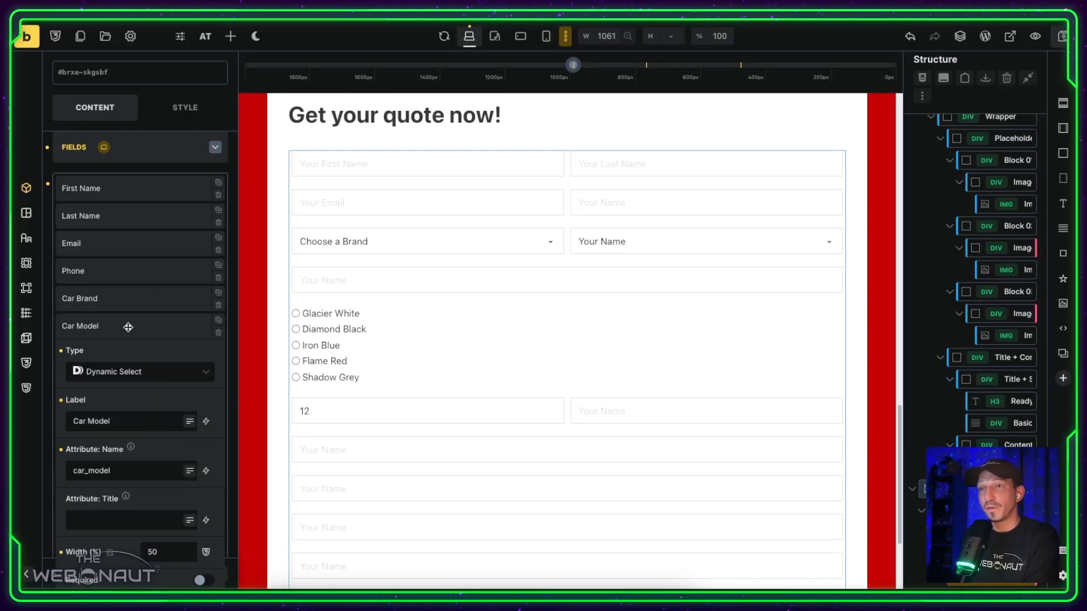
scroll(128, 327, "down", 4)
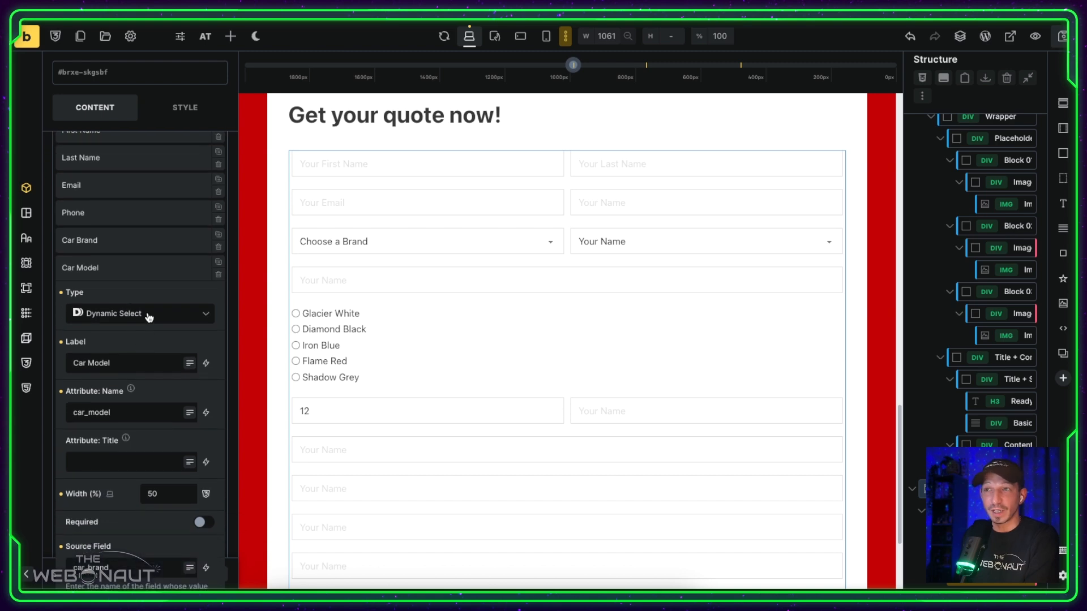
scroll(153, 320, "down", 6)
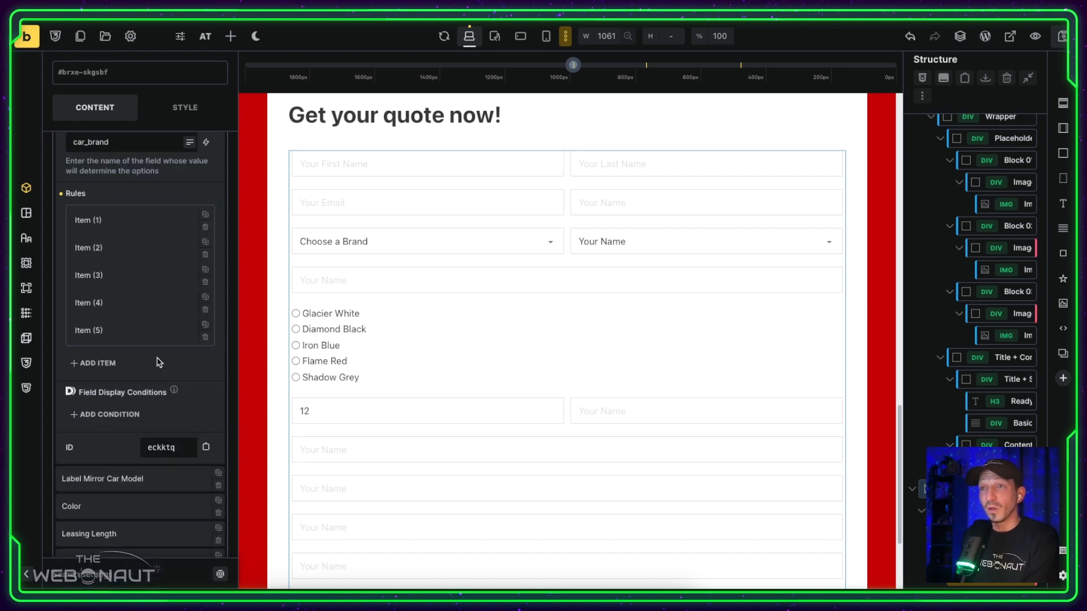
left_click(96, 415)
scroll(146, 375, "down", 3)
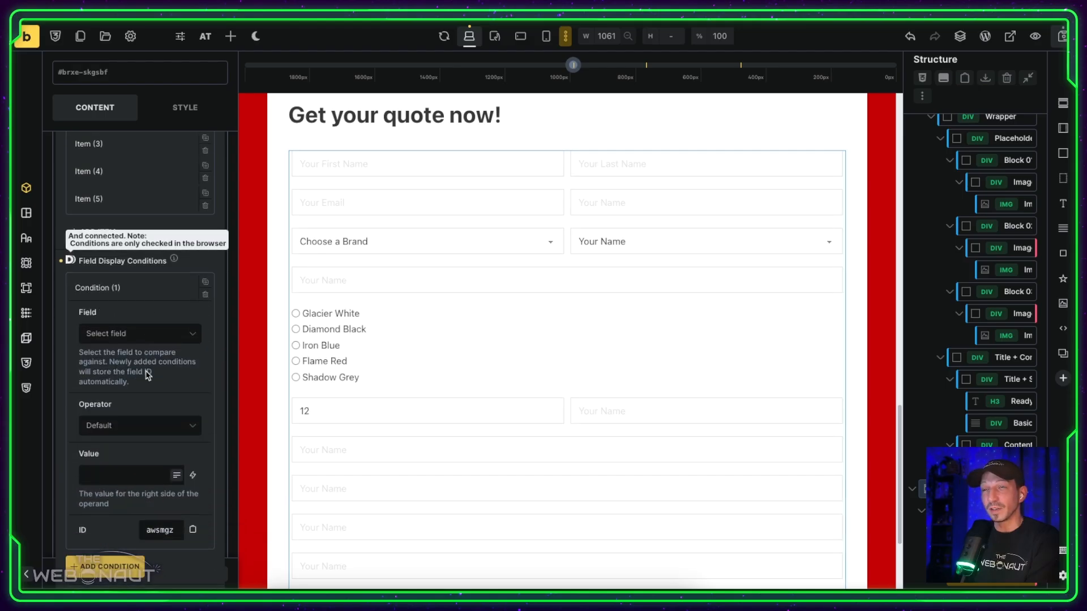
left_click(154, 334)
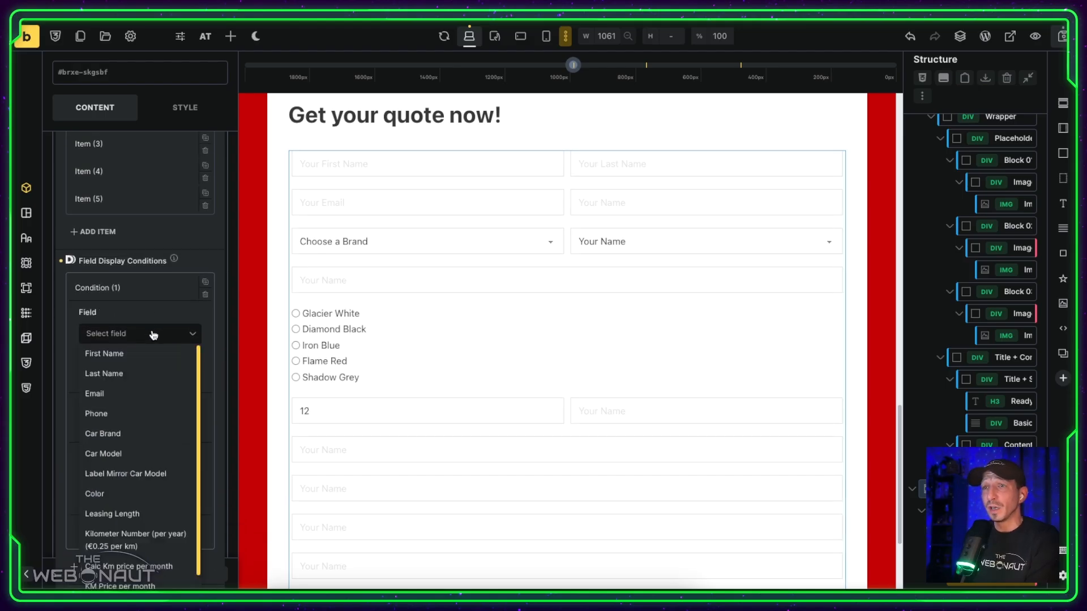
left_click(141, 437)
left_click(141, 433)
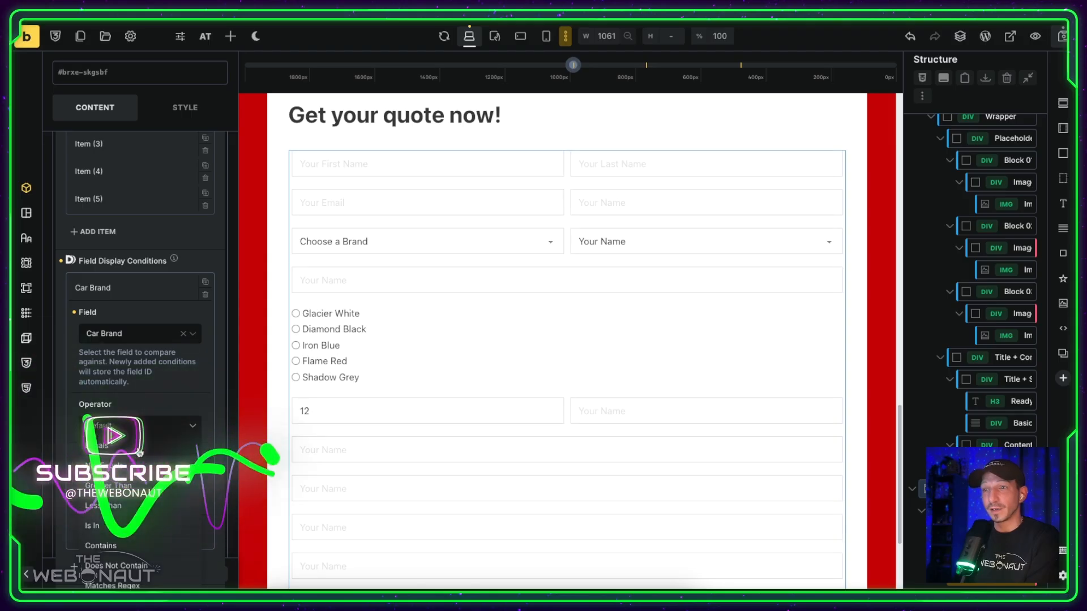
scroll(140, 453, "down", 5)
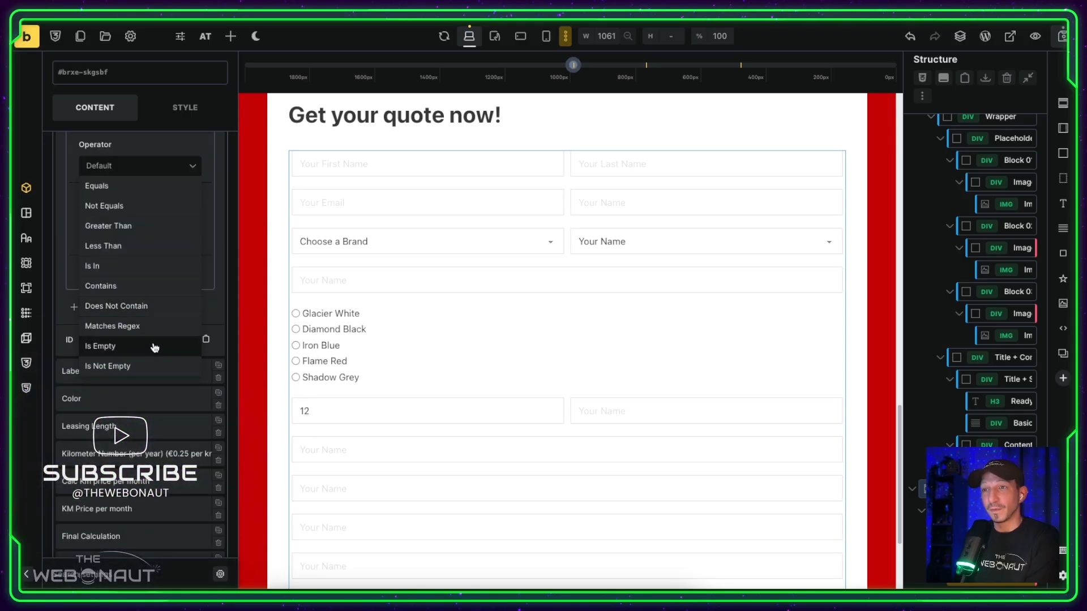
left_click(150, 367)
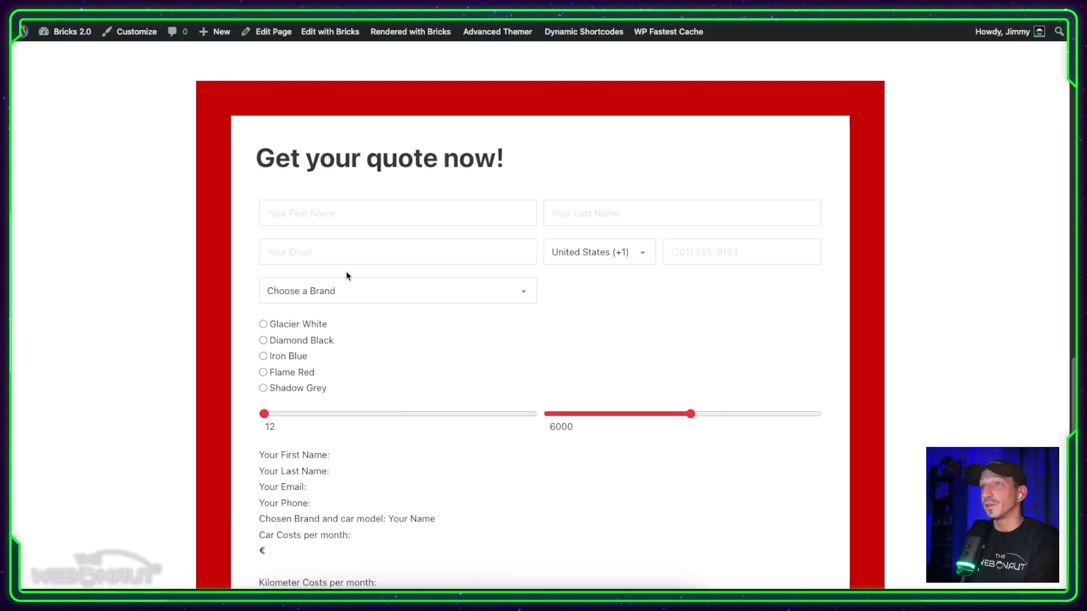
Step: On the front-end page, test the display condition by choosing the brand Peugeot and viewing the model options
left_click(506, 290)
left_click(477, 310)
left_click(554, 297)
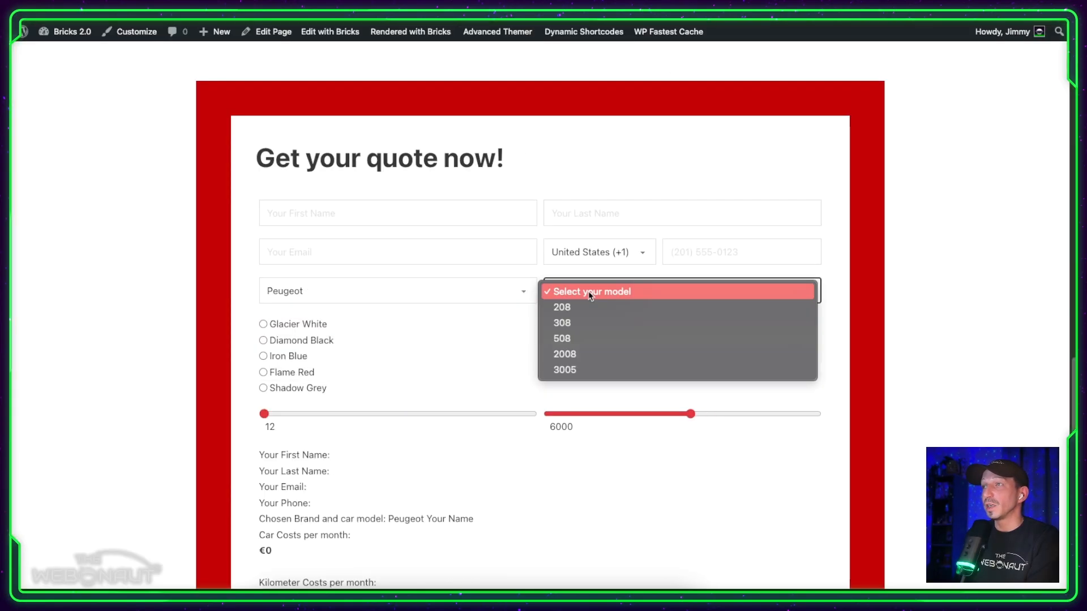
left_click(537, 274)
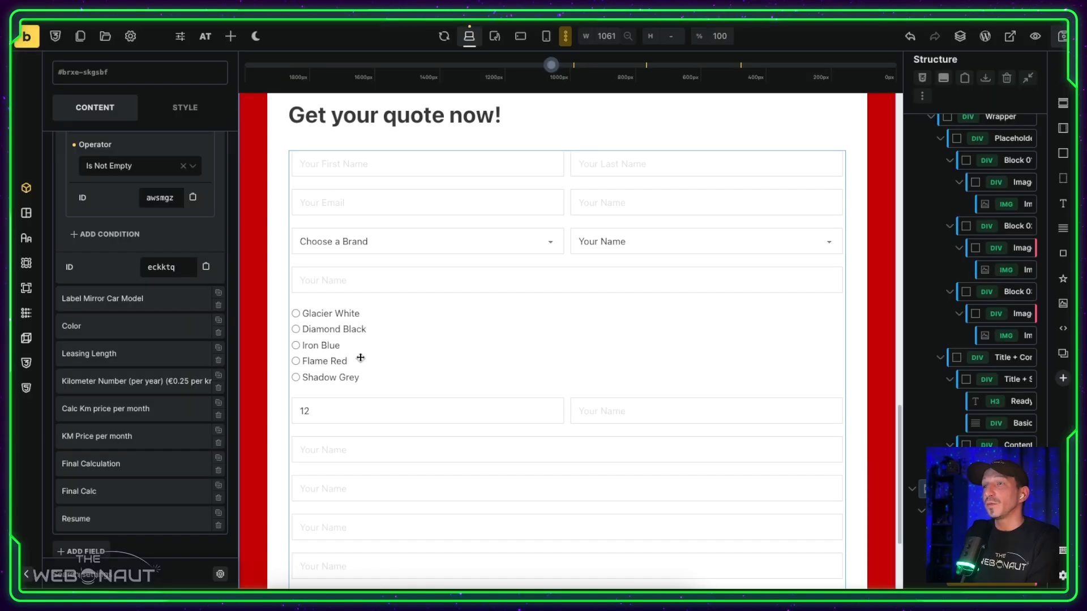
Step: Add a field display condition to the Resume field using the Car Model field with the operator Is Not Empty
scroll(363, 356, "down", 5)
scroll(159, 498, "down", 6)
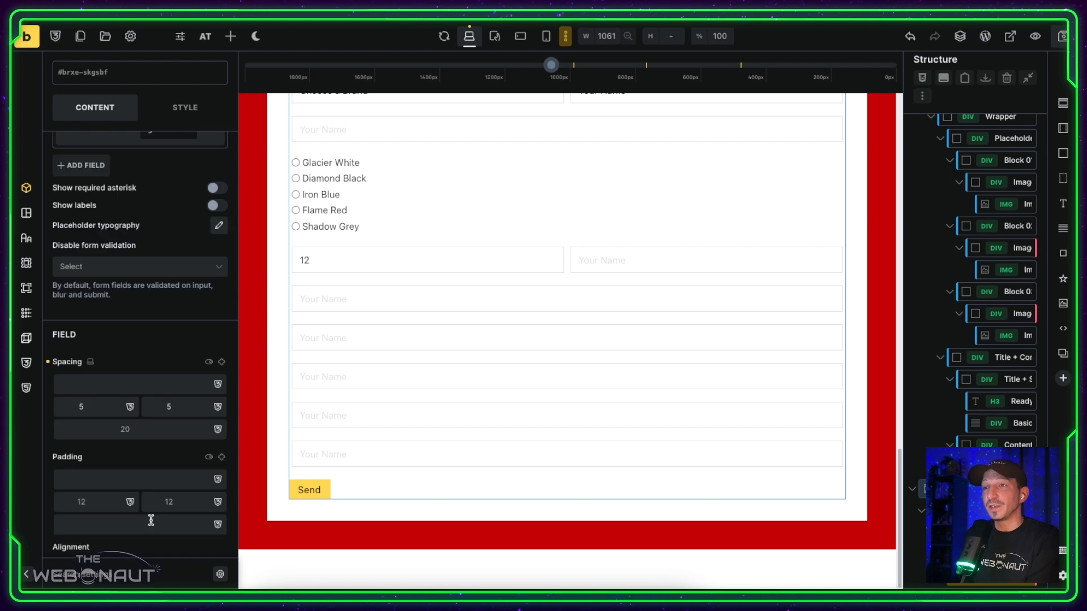
scroll(157, 334, "down", 4)
scroll(153, 328, "up", 10)
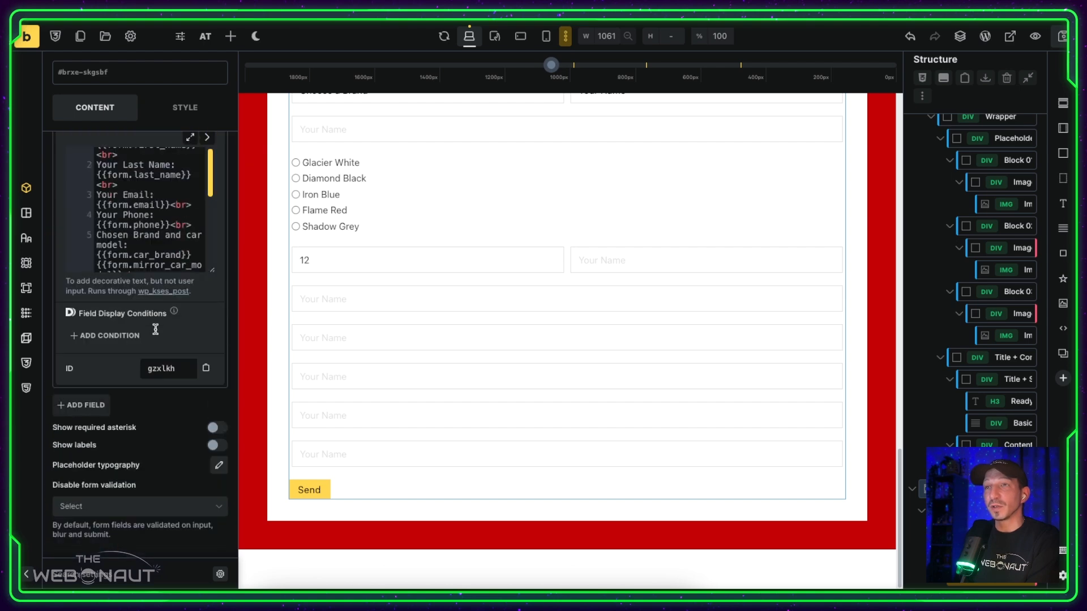
left_click(106, 412)
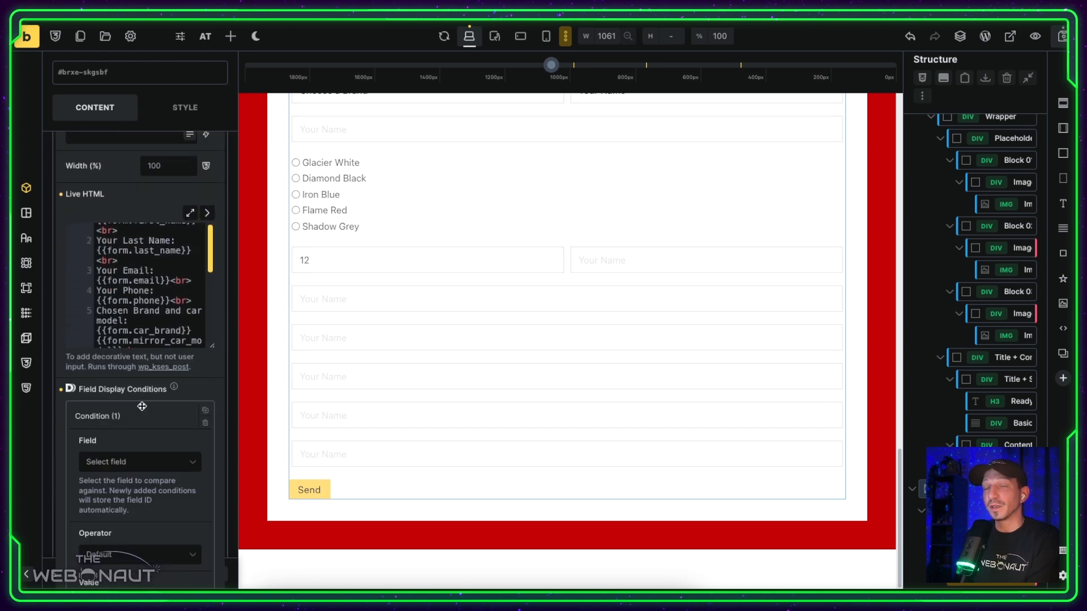
scroll(140, 405, "down", 2)
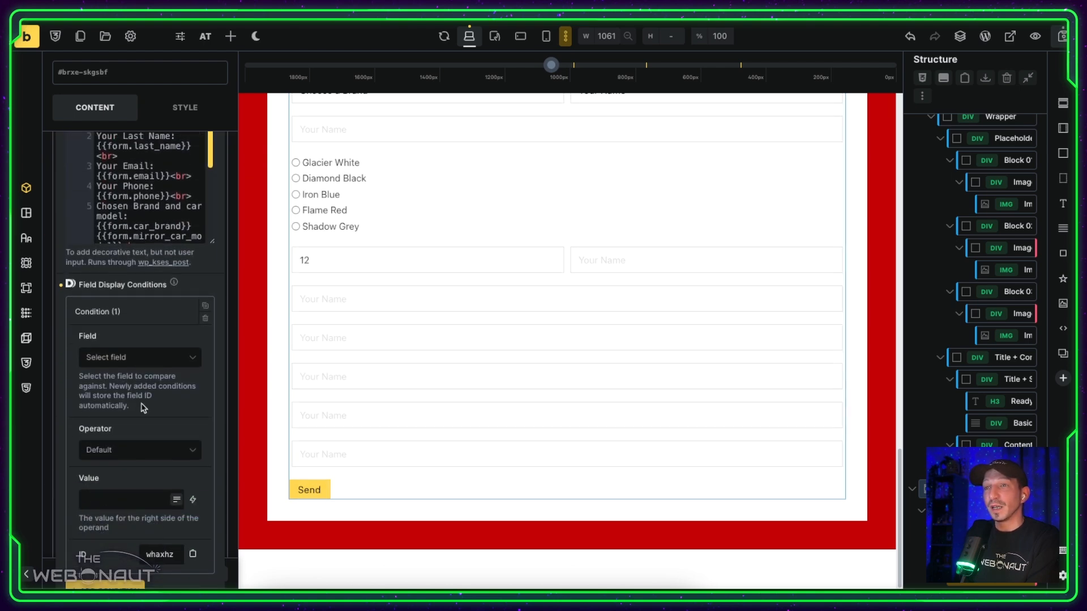
left_click(150, 359)
scroll(145, 396, "down", 2)
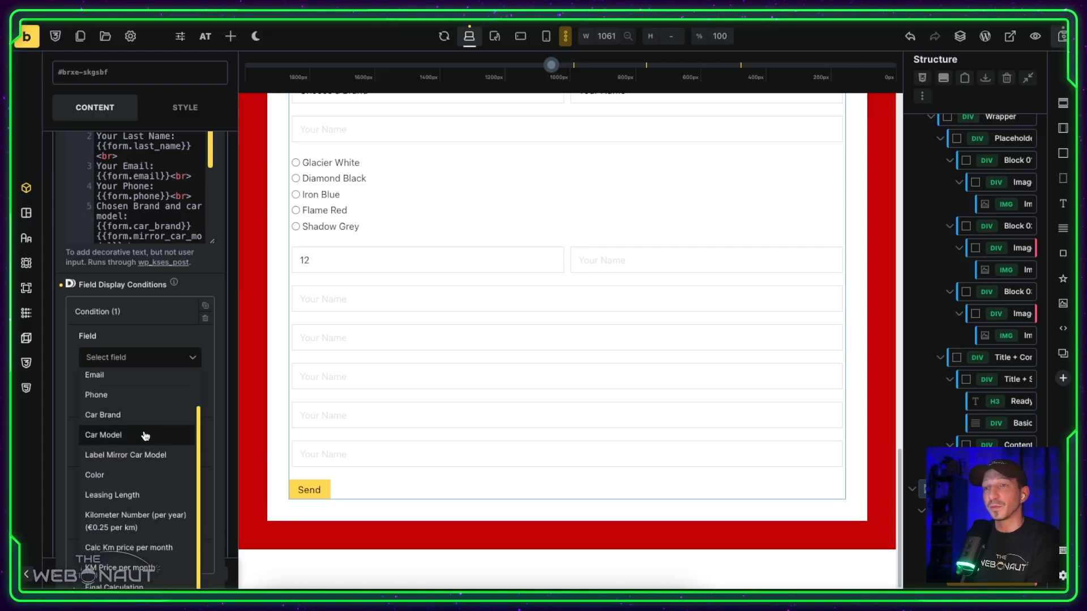
left_click(144, 439)
left_click(143, 446)
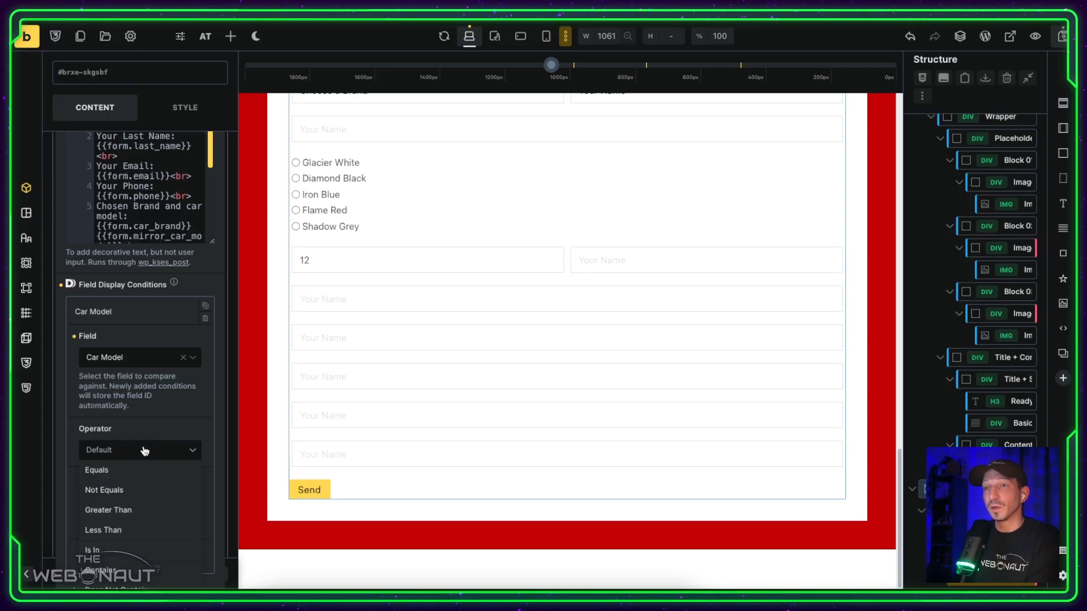
scroll(144, 452, "down", 3)
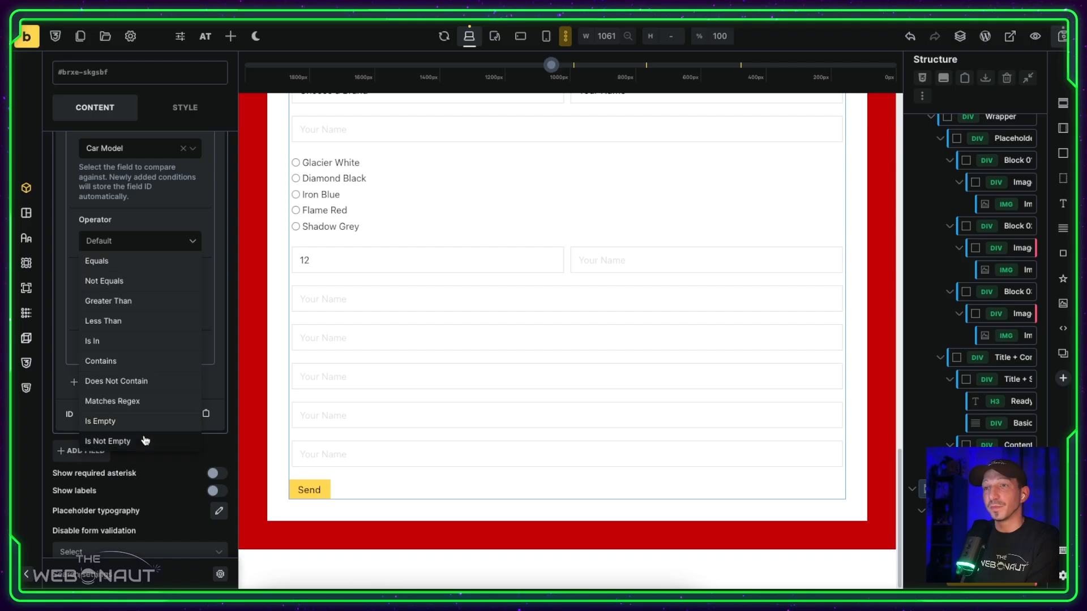
left_click(146, 440)
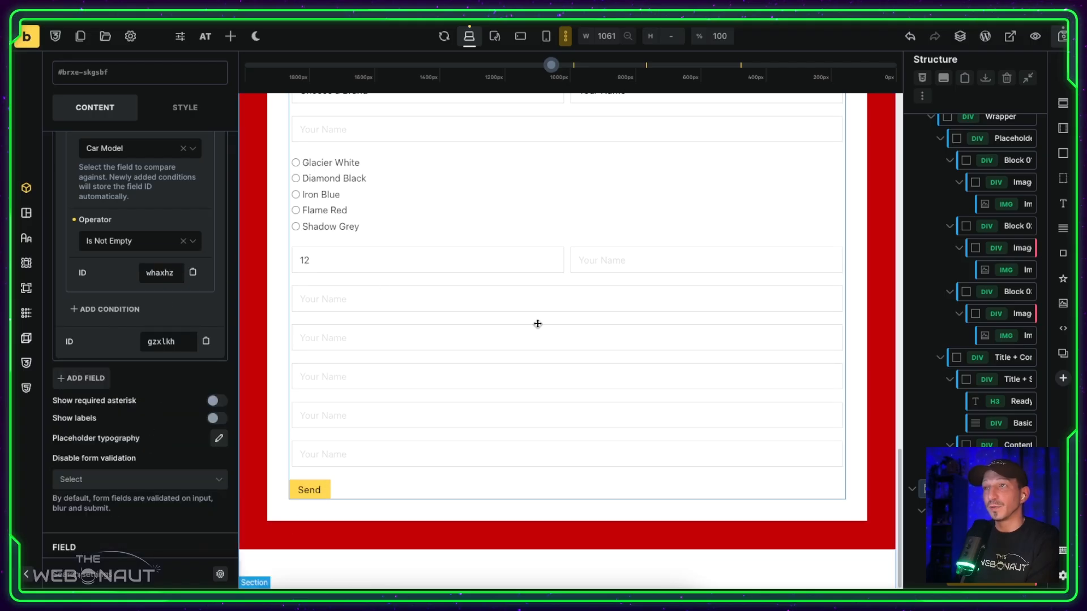
Step: Add a second display condition to the Resume field using the First Name field with the operator Is Not Empty
scroll(136, 238, "up", 3)
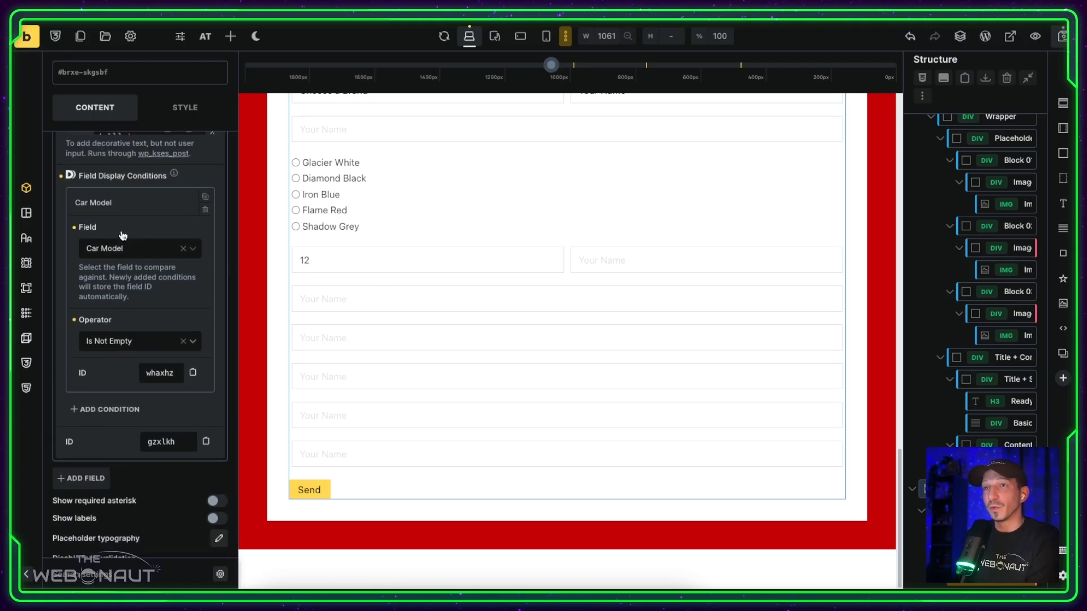
left_click(123, 232)
left_click(123, 232)
left_click(123, 232)
left_click(105, 262)
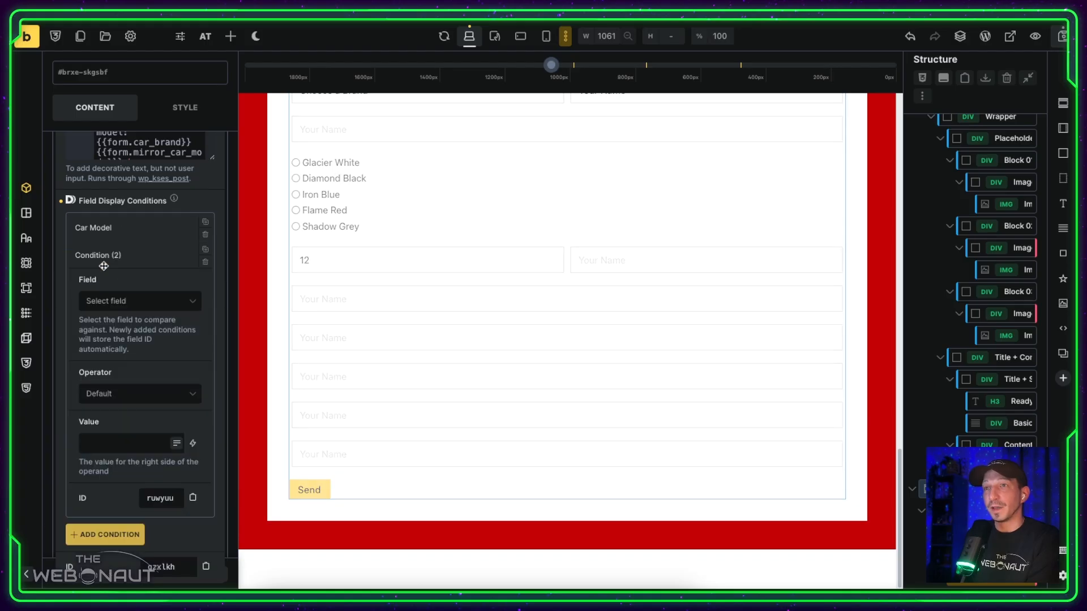
left_click(129, 306)
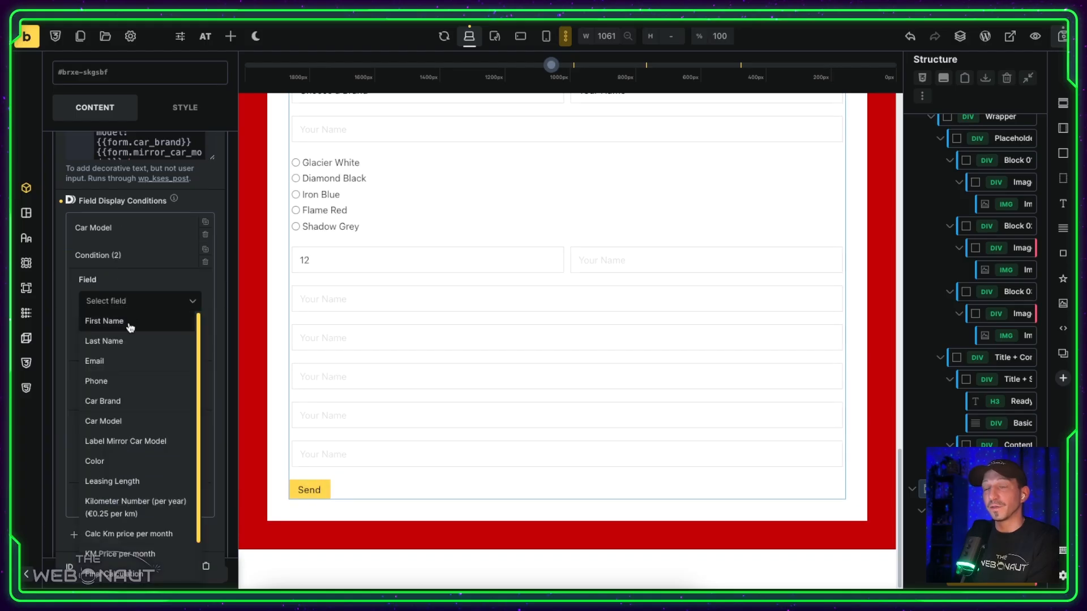
left_click(130, 324)
left_click(134, 397)
scroll(145, 537, "down", 2)
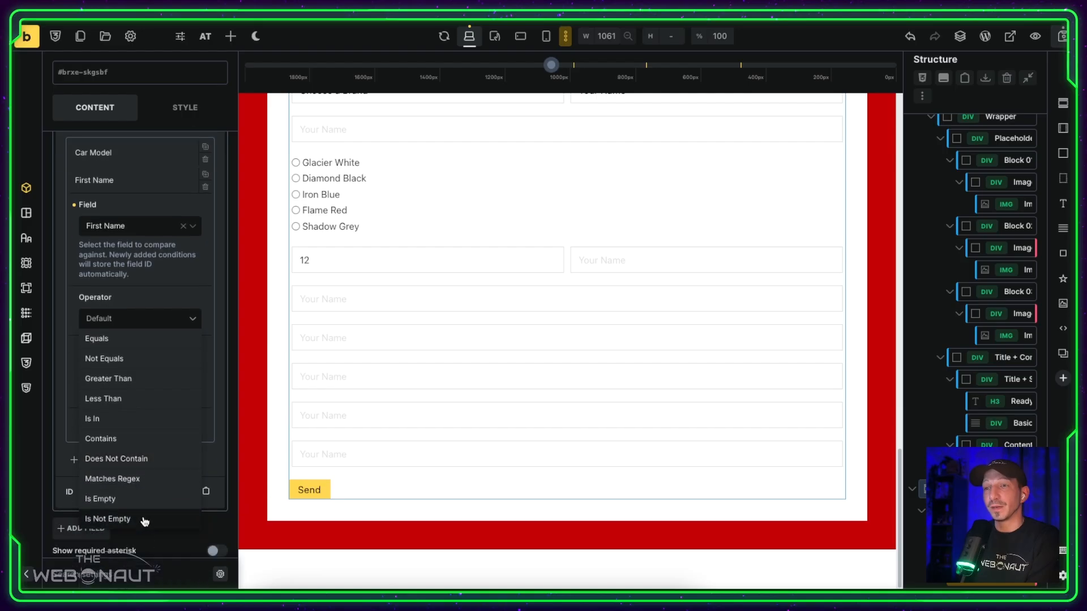
left_click(144, 519)
left_click(157, 182)
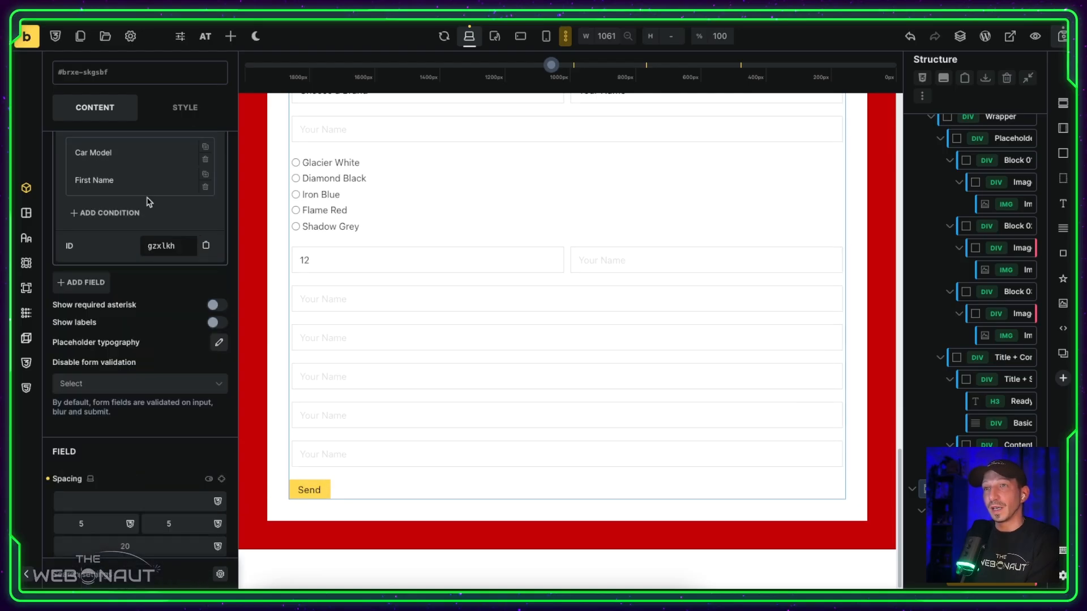
Step: Add a third display condition to the Resume field using the Last Name field with the operator Is Not Empty
left_click(107, 213)
left_click(122, 254)
left_click(129, 300)
left_click(139, 346)
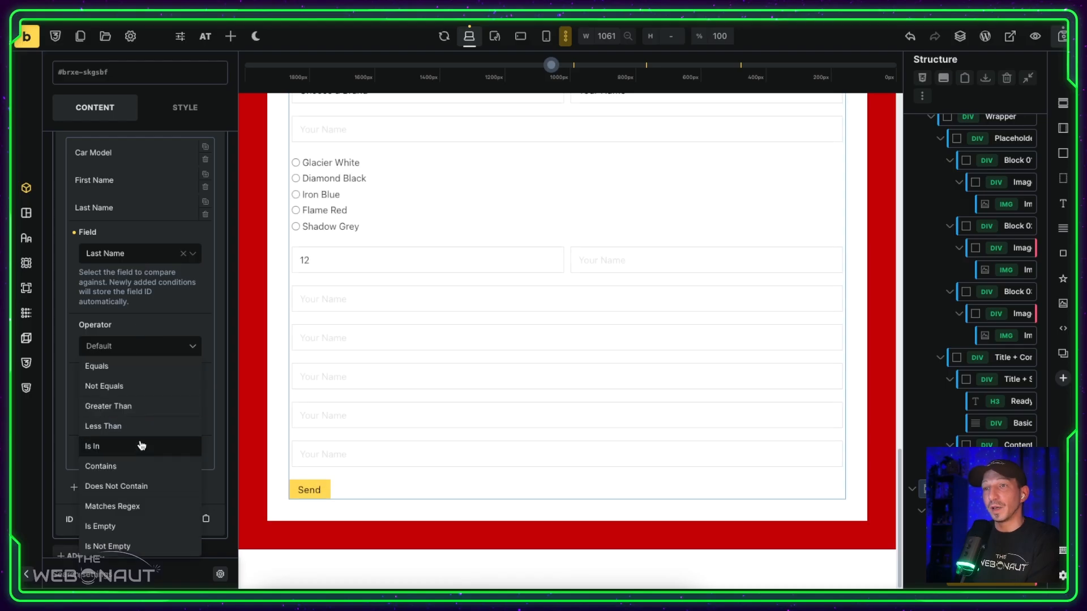
left_click(141, 547)
left_click(129, 207)
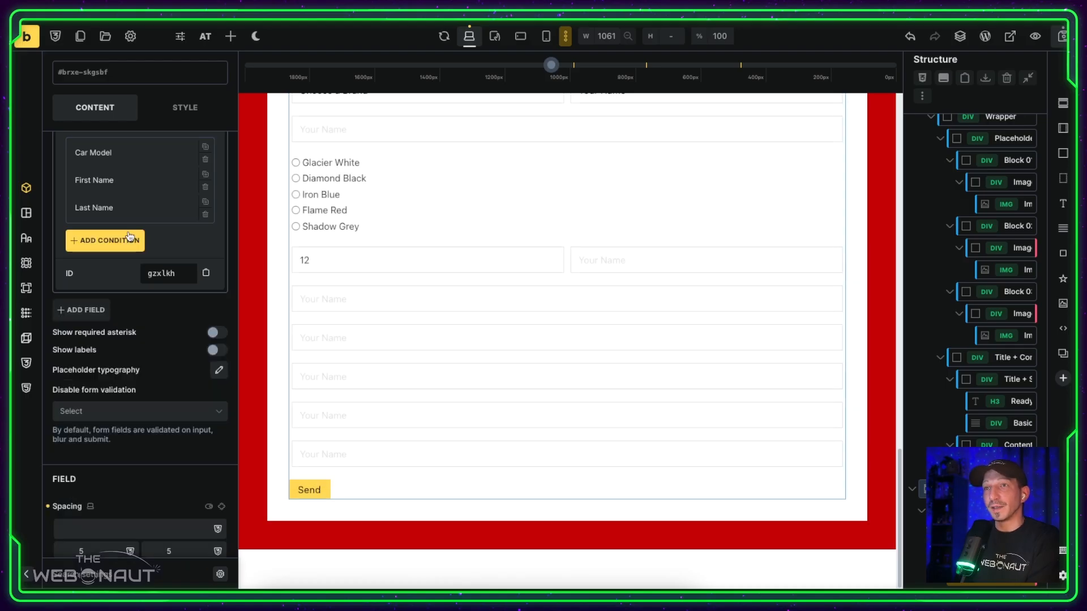
Step: Add two more display conditions to the Resume field, one comparing the Email field and one comparing the Phone field
left_click(130, 239)
left_click(126, 236)
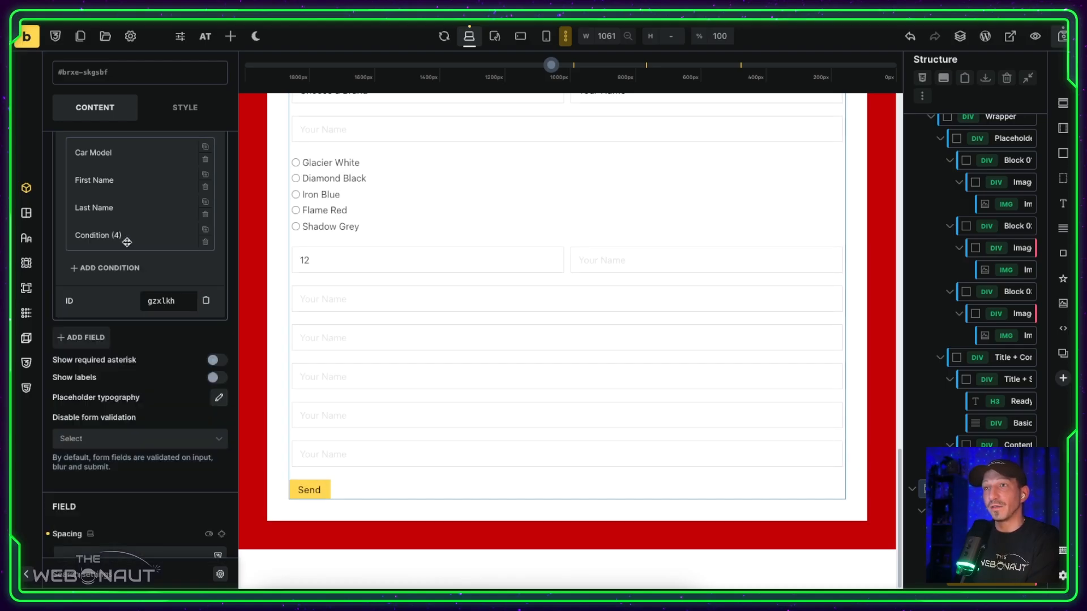
left_click(127, 242)
left_click(137, 281)
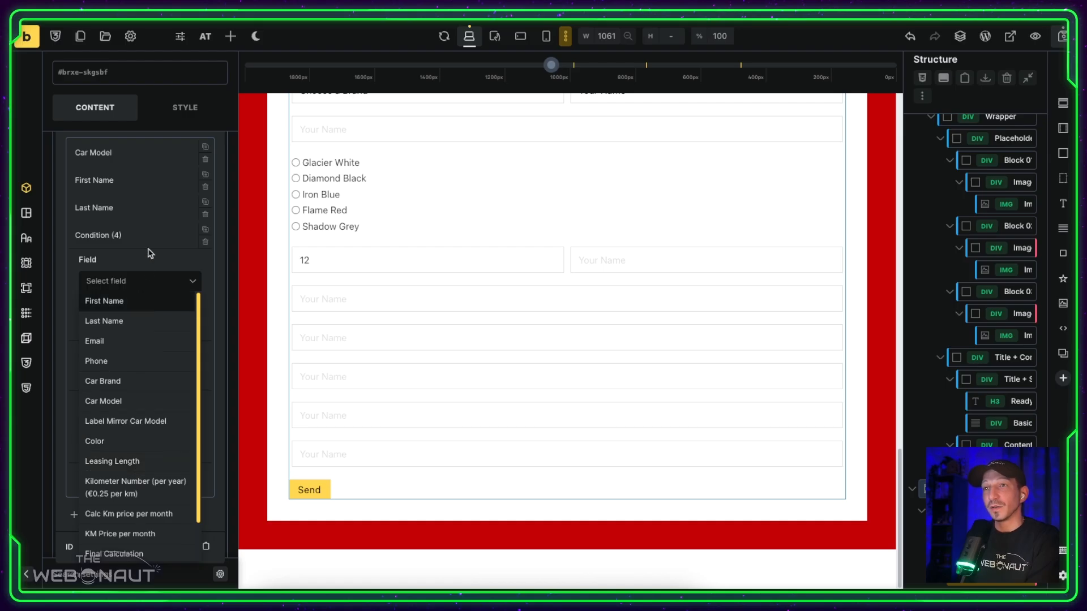
left_click(136, 341)
left_click(134, 244)
left_click(105, 268)
left_click(140, 309)
left_click(145, 390)
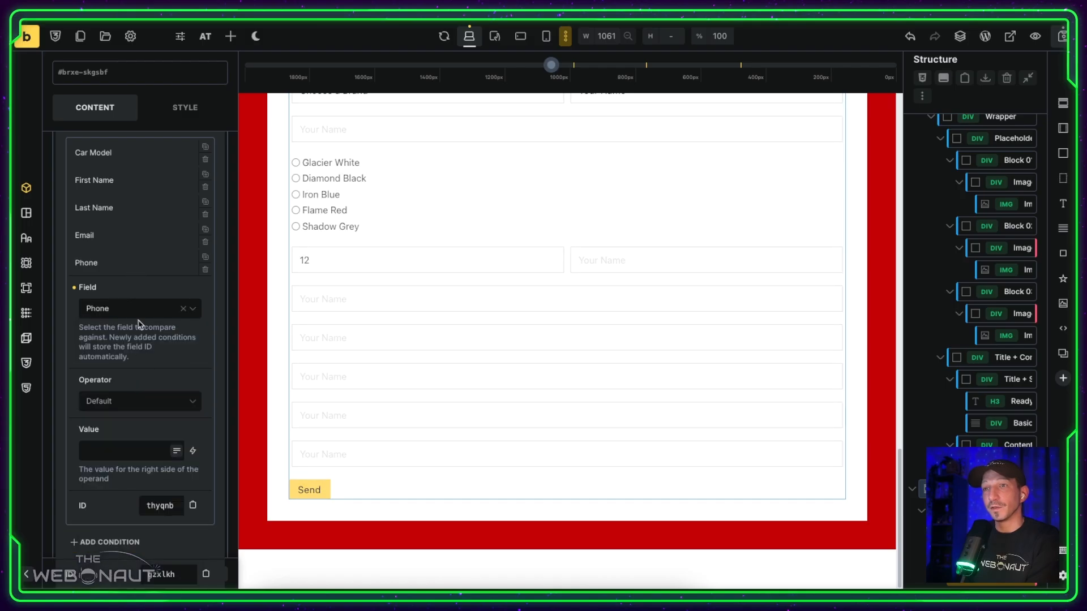
Step: Set the operator of the Email and Phone conditions to Is Not Empty and save the page
left_click(130, 238)
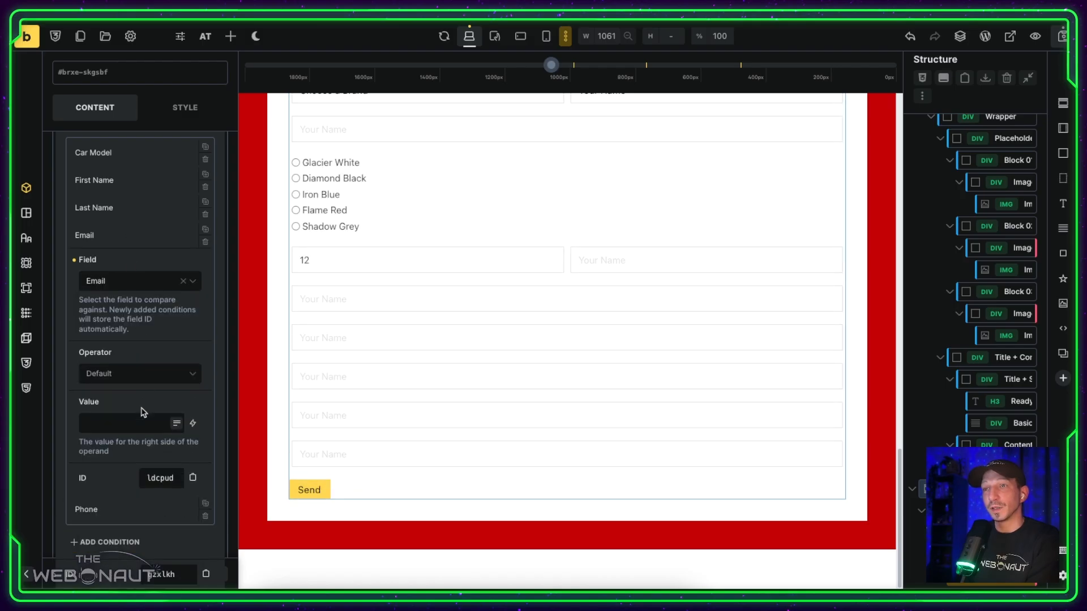
left_click(139, 374)
left_click(144, 566)
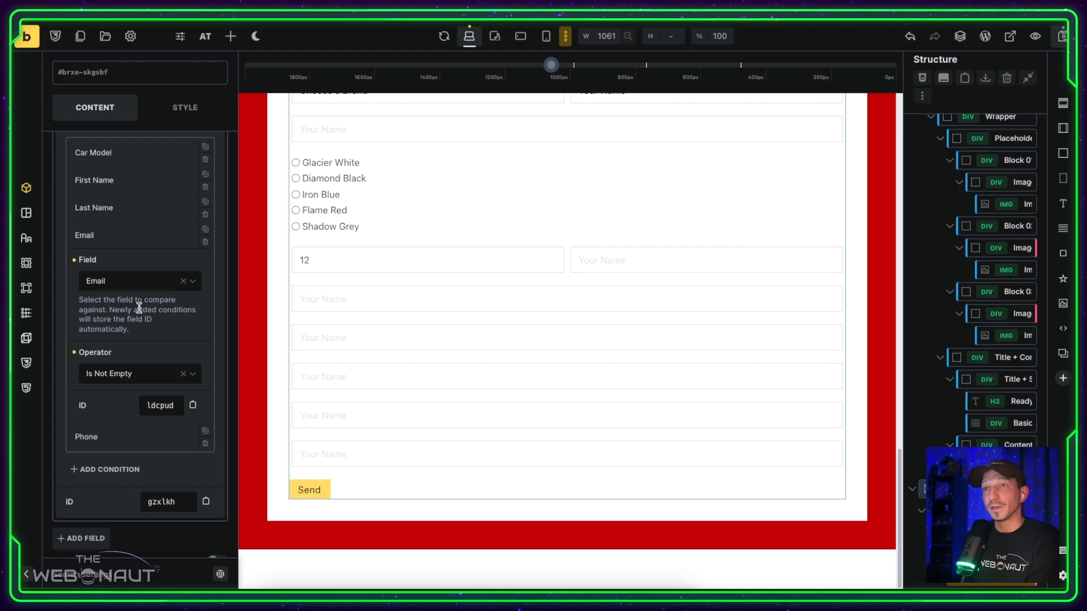
left_click(132, 238)
left_click(130, 264)
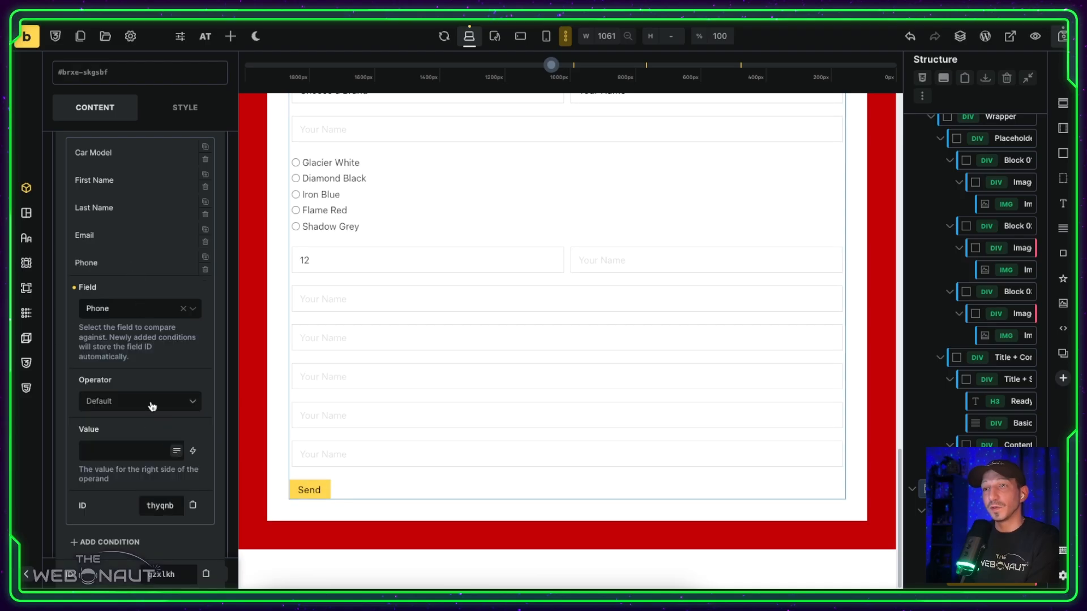
left_click(152, 406)
scroll(141, 516, "down", 3)
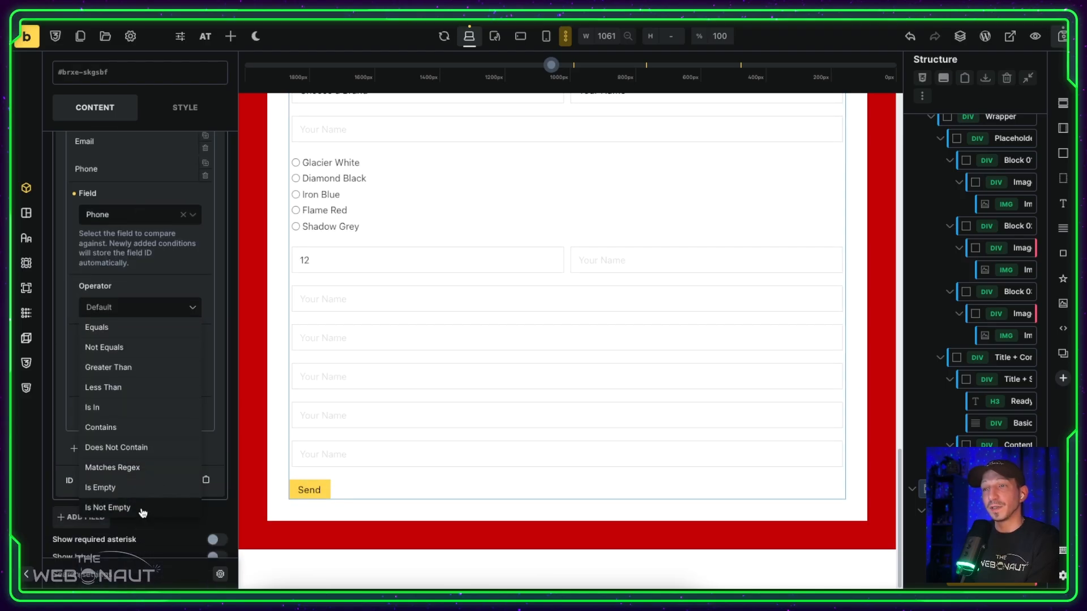
left_click(143, 509)
left_click(150, 177)
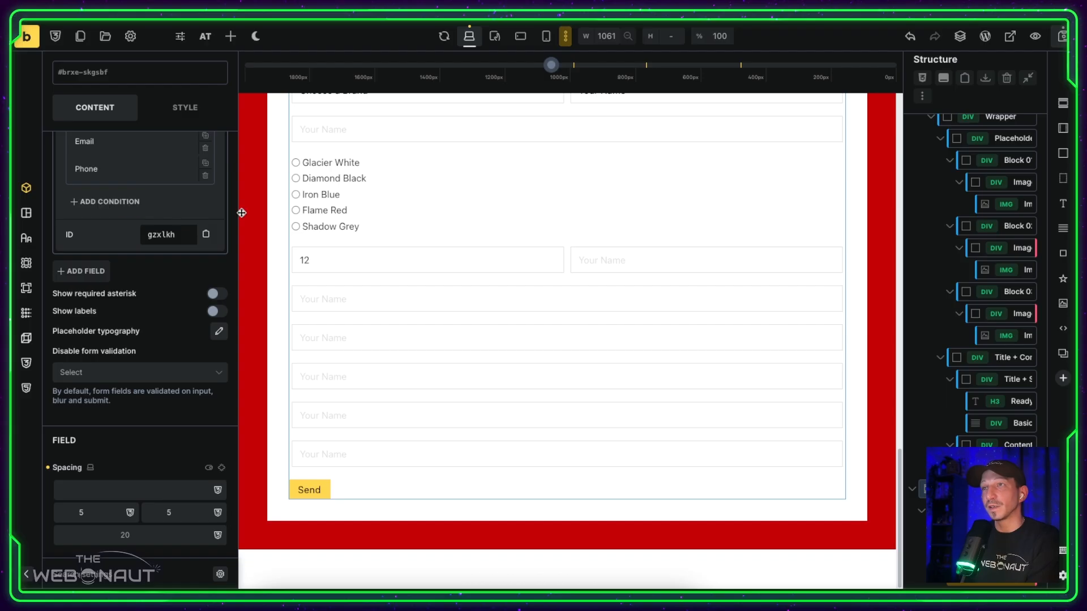
scroll(407, 254, "up", 2)
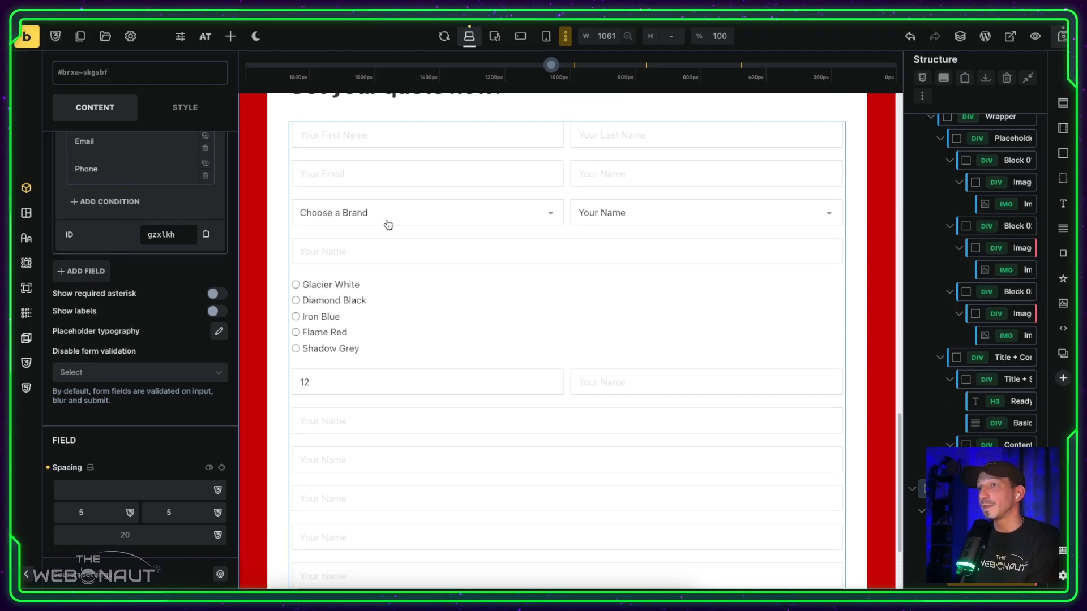
left_click(1061, 45)
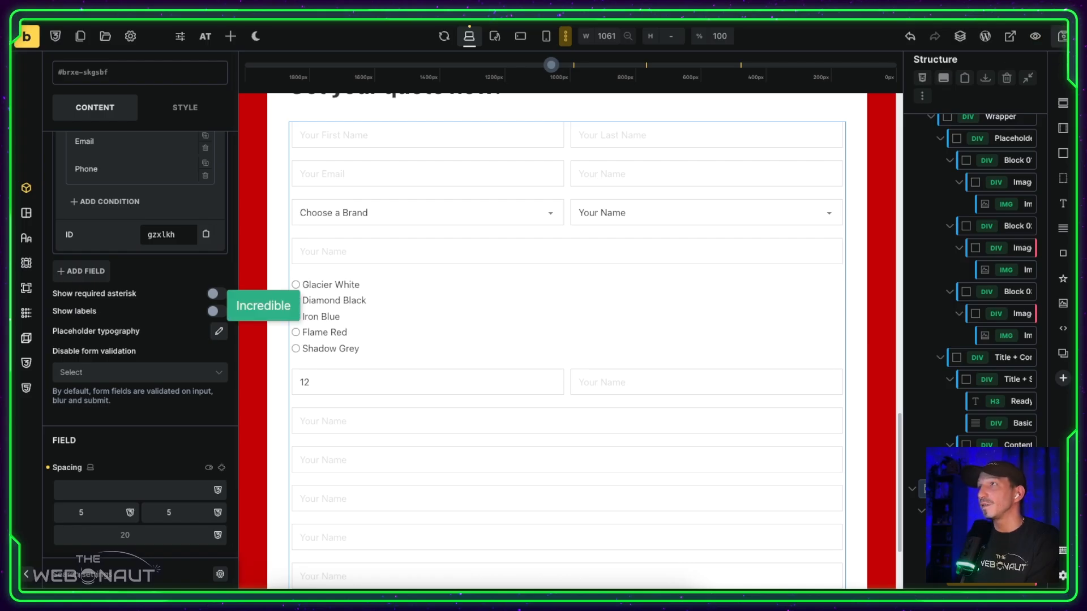
Step: On the front-end page, fill in the quote form's first name, last name, email and phone number
key("ctrl+Tab")
left_click(404, 227)
left_click(350, 259)
left_click(572, 221)
left_click(628, 259)
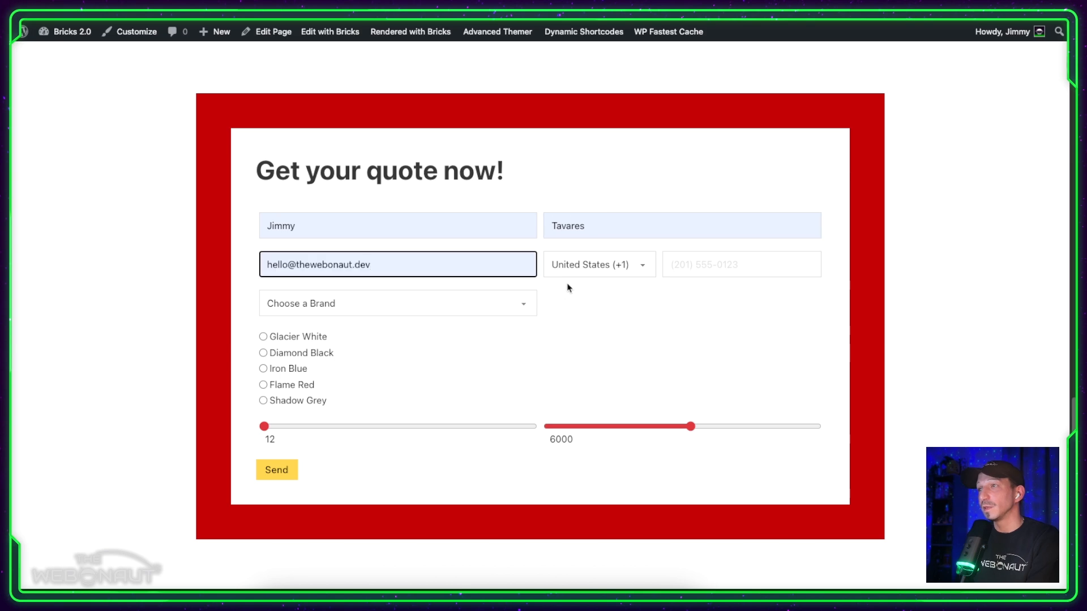
left_click(704, 263)
type("999) 090")
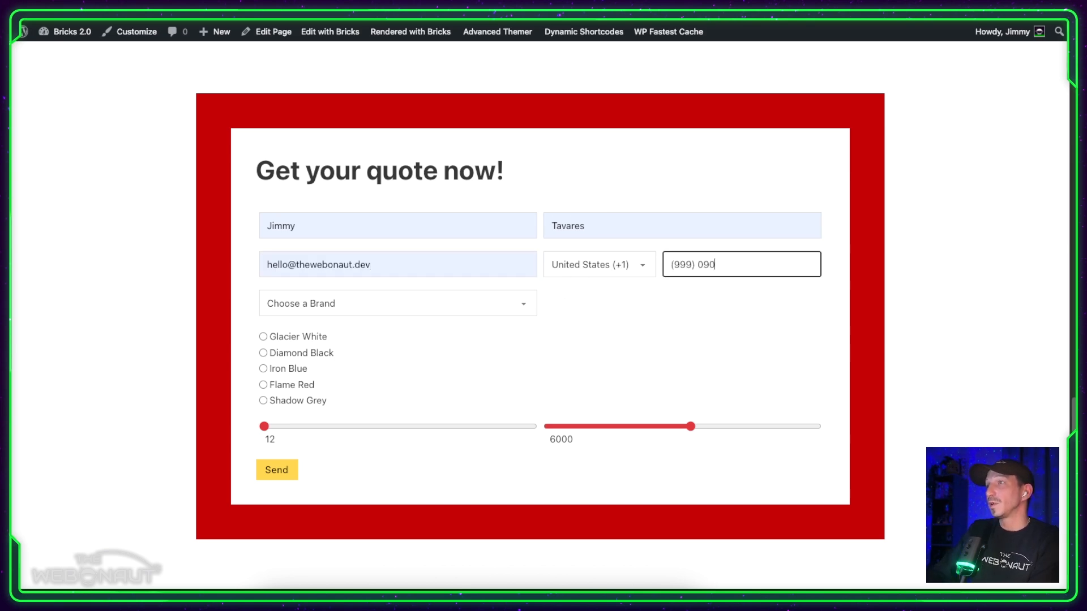
type("-9090")
Step: Choose the brand Peugeot and the model 208 in the quote form and view the Live HTML summary
left_click(496, 303)
left_click(488, 318)
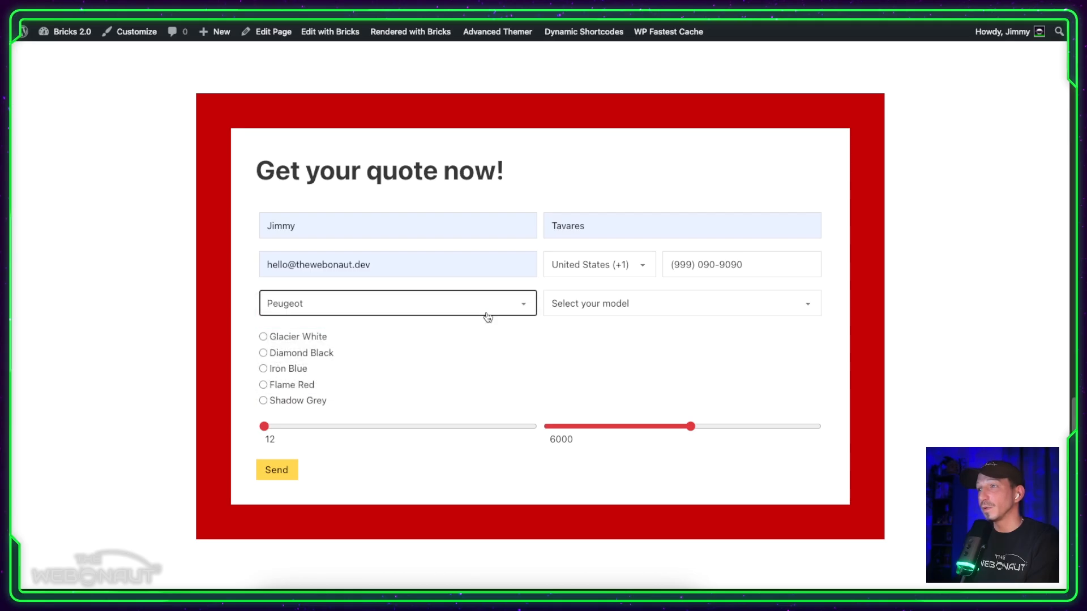
left_click(598, 310)
left_click(579, 321)
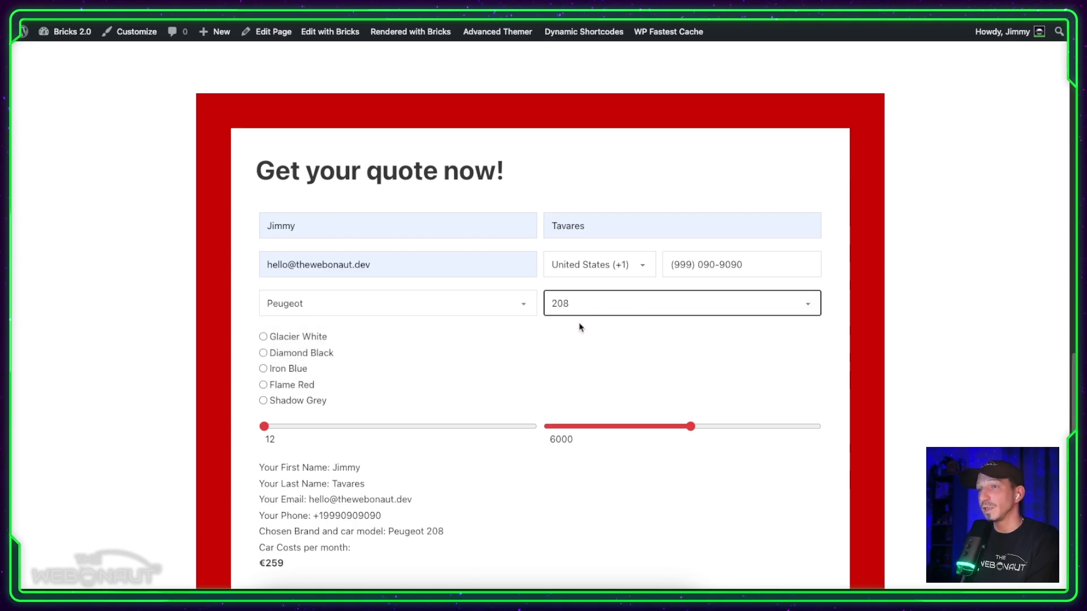
scroll(580, 326, "down", 3)
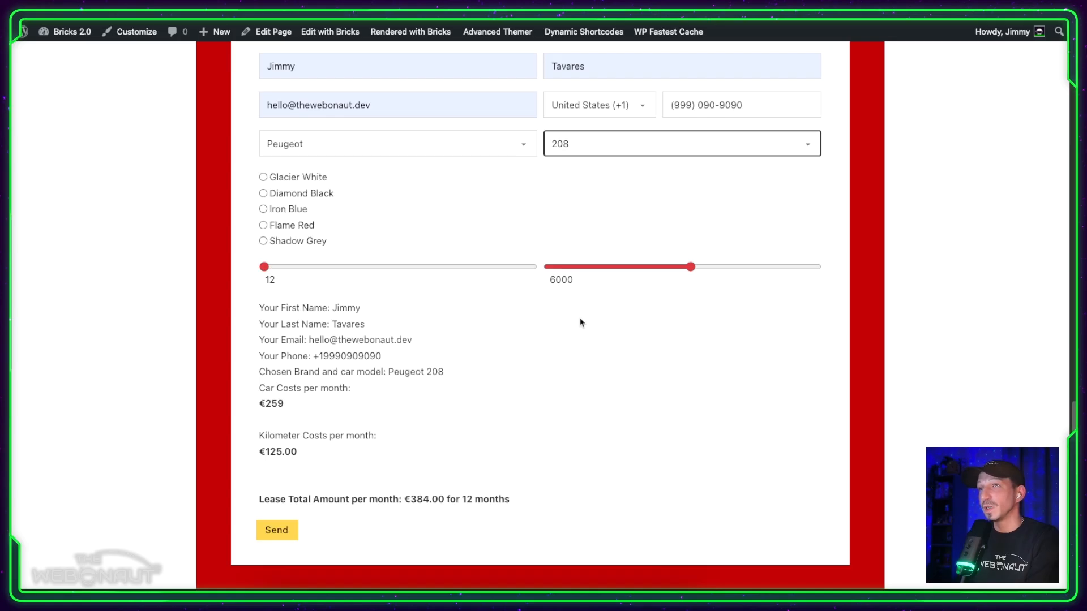